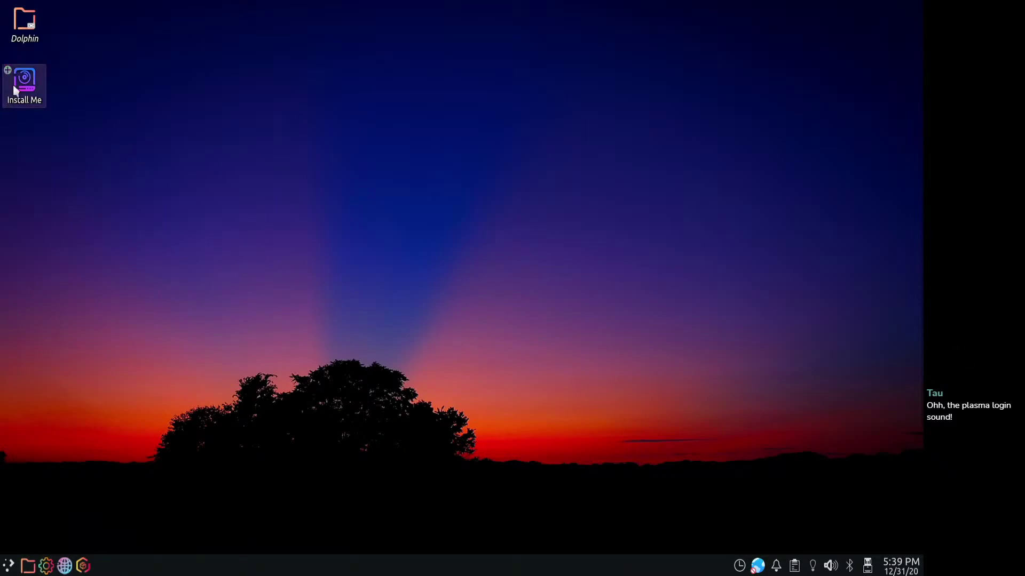
Launch the PCLinuxOS installer from the Install Me icon and move its window toward screen centre
{"action": "left_click", "coordinate": [30, 93]}
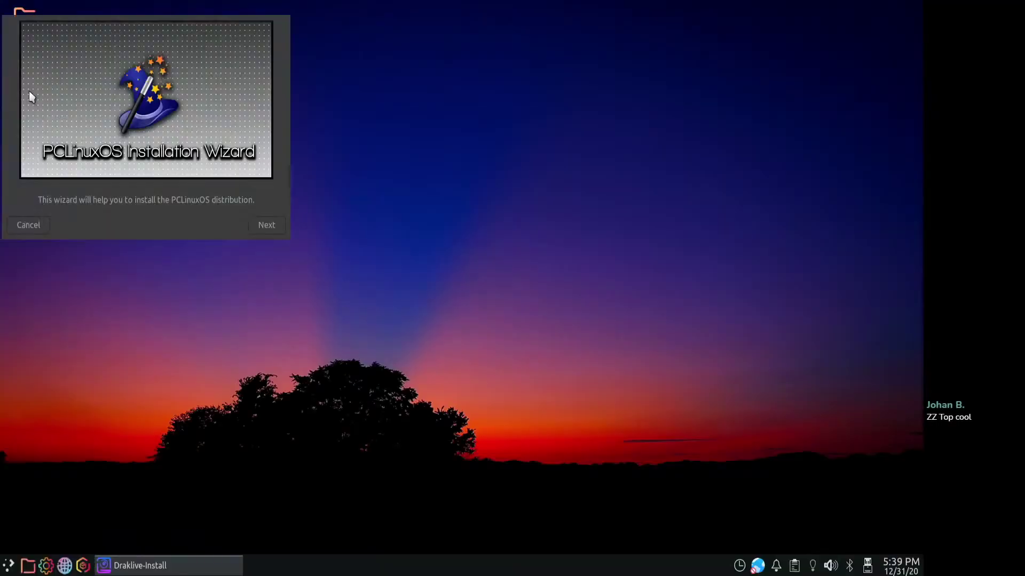
{"action": "left_click_drag", "start_coordinate": [165, 14], "coordinate": [304, 93]}
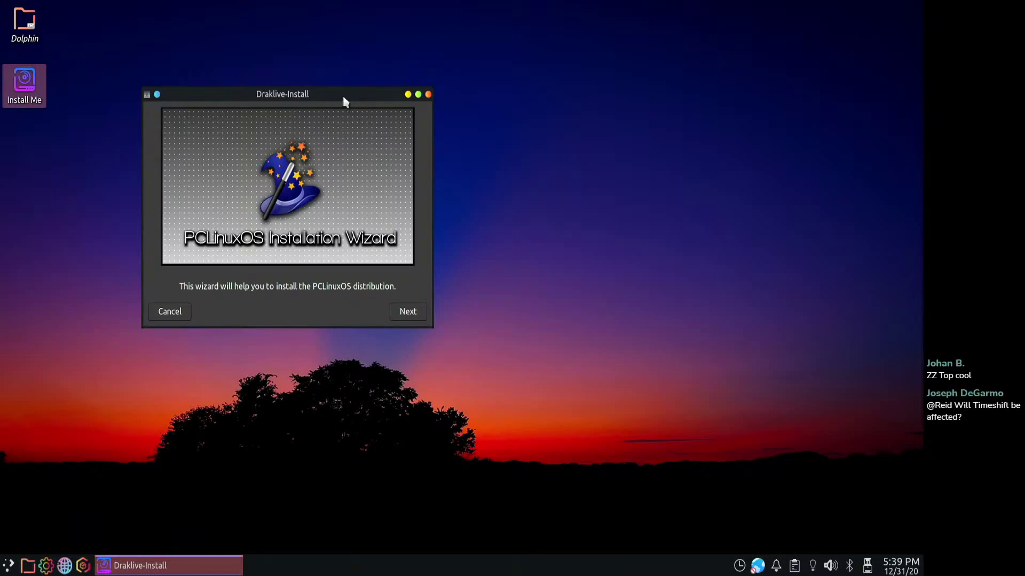
{"action": "left_click_drag", "start_coordinate": [343, 100], "coordinate": [342, 166]}
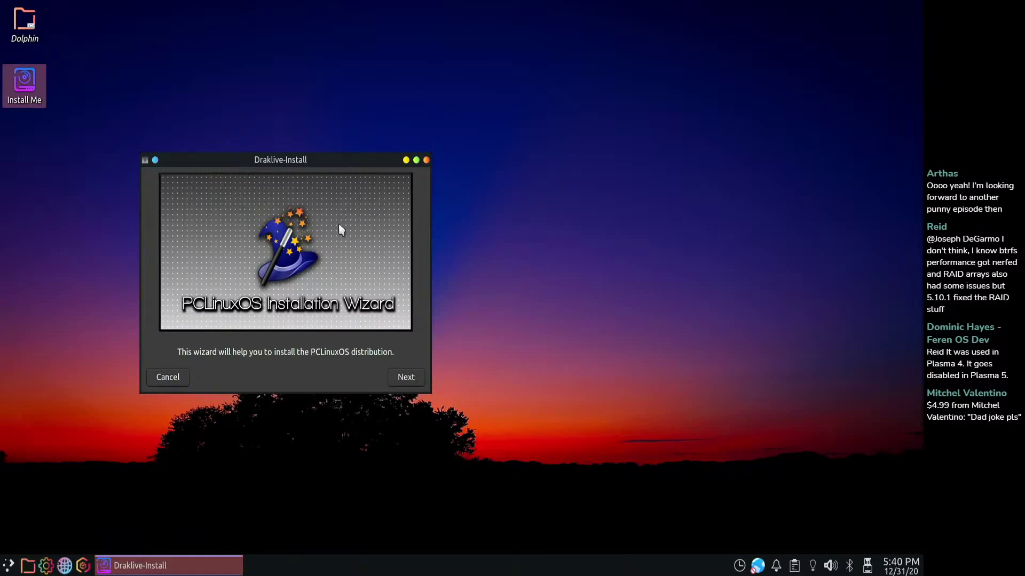
Start the wizard and choose 'Erase and use entire disk' for the 111GB disk
{"action": "left_click", "coordinate": [417, 377]}
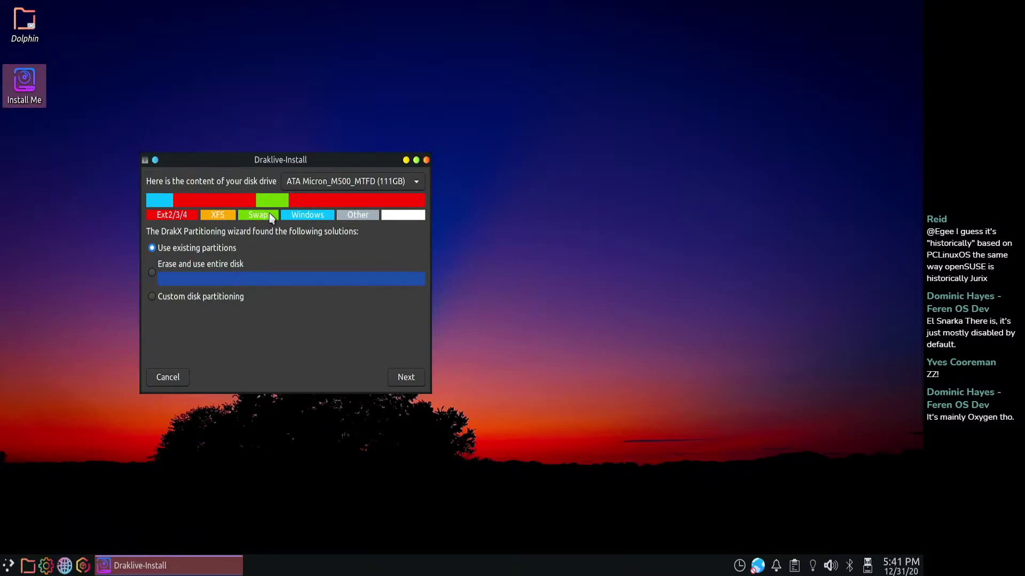
{"action": "left_click", "coordinate": [175, 266]}
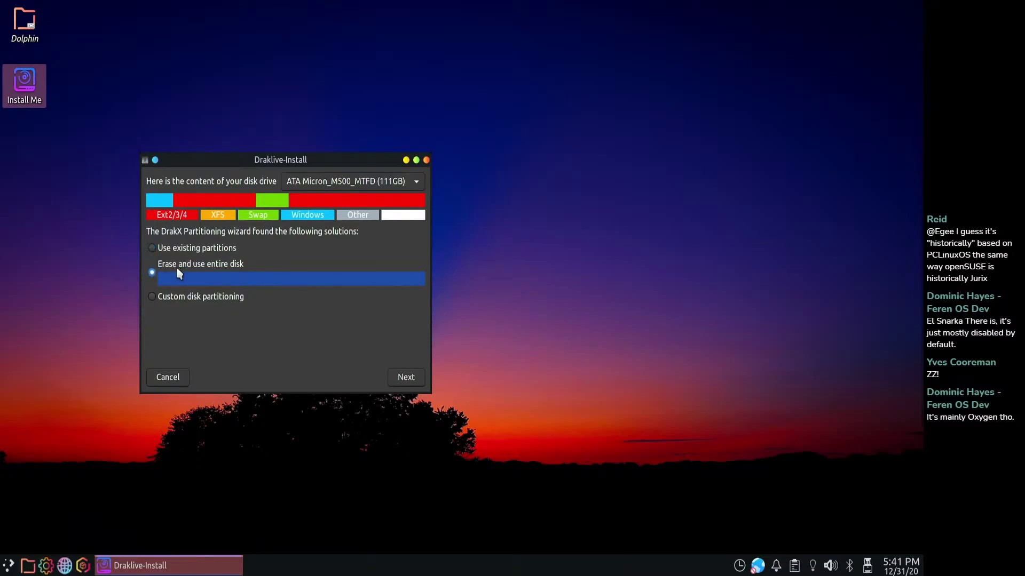
Accept that all existing partitions on sda will be lost
{"action": "left_click", "coordinate": [421, 379]}
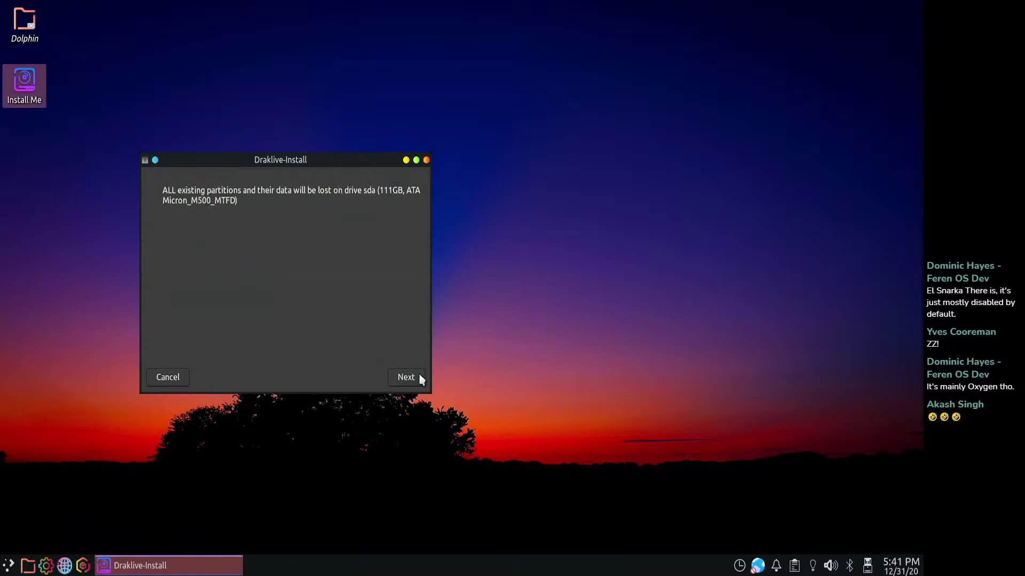
{"action": "left_click", "coordinate": [421, 380]}
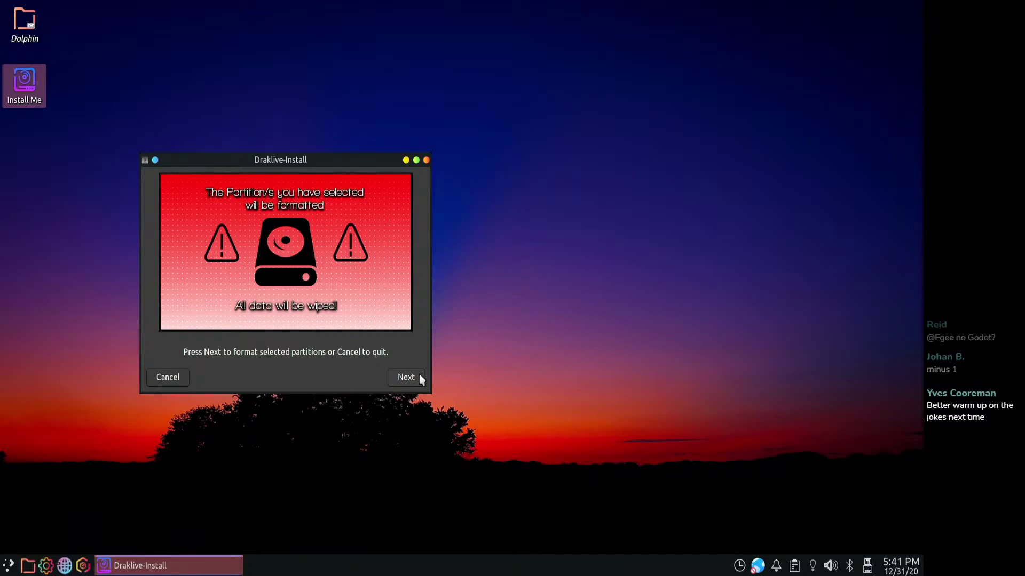
Confirm formatting the selected partitions and let PCLinuxOS copy to the disk
{"action": "left_click", "coordinate": [407, 377]}
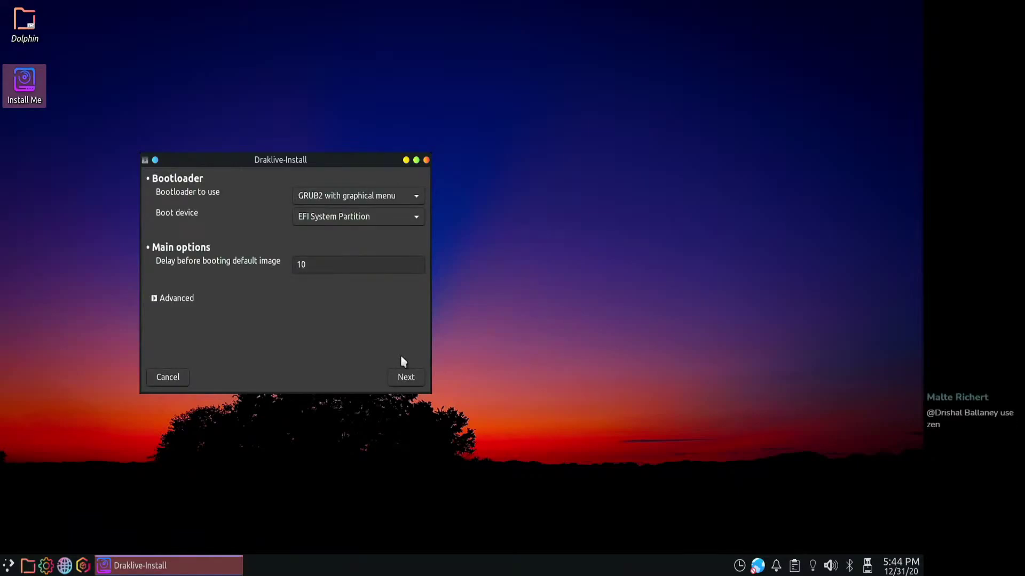
{"action": "right_click", "coordinate": [207, 158]}
{"action": "left_click", "coordinate": [193, 165]}
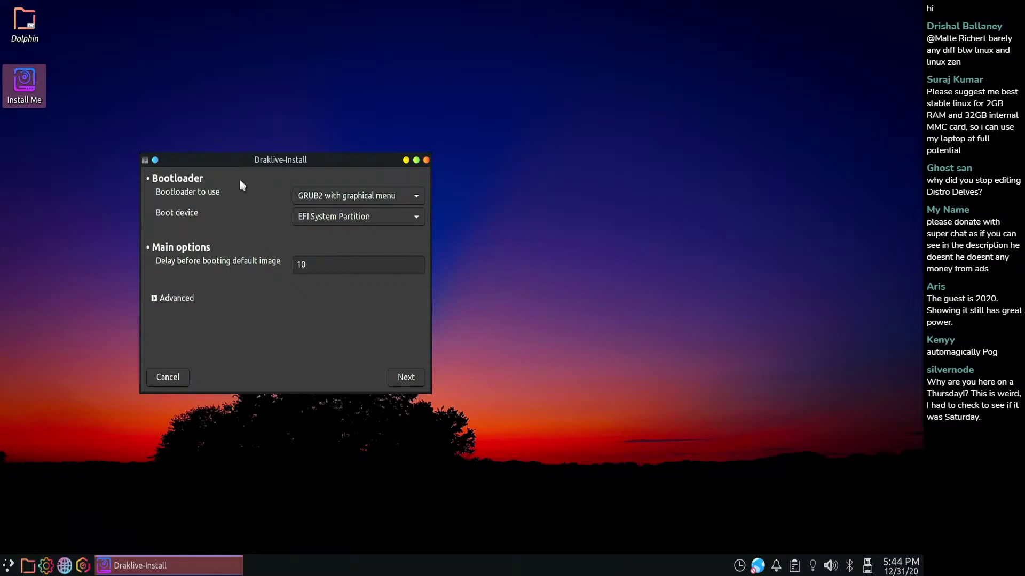
Keep GRUB2 with graphical menu on the EFI System Partition, advanced options unchanged, and continue
{"action": "left_click", "coordinate": [163, 301]}
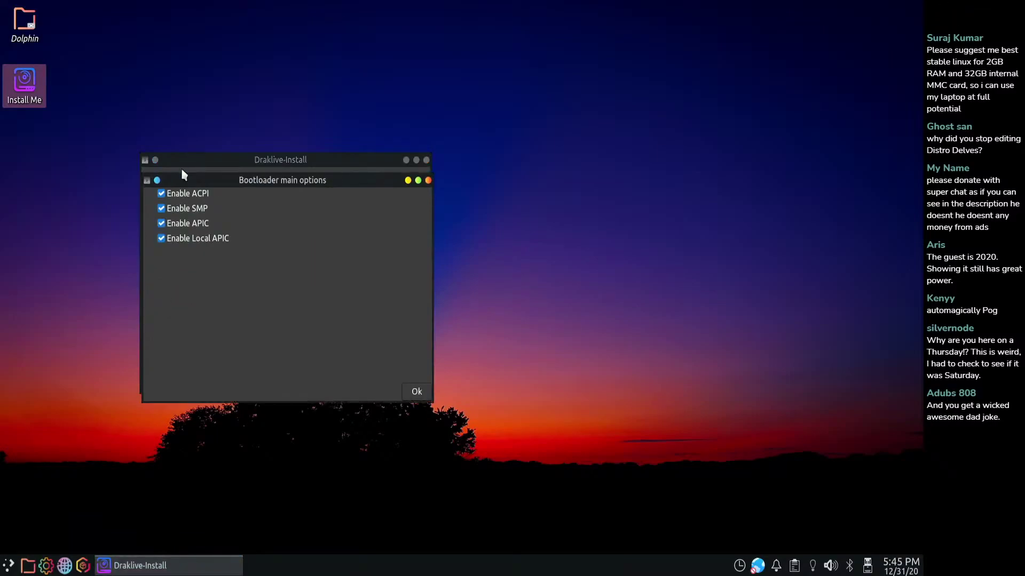
{"action": "left_click", "coordinate": [410, 393]}
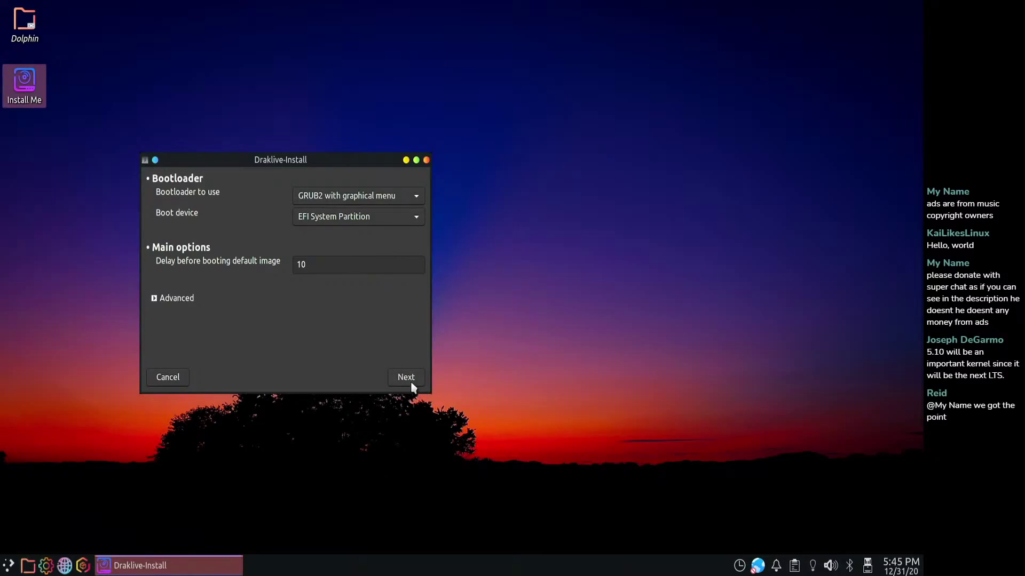
{"action": "left_click", "coordinate": [331, 187]}
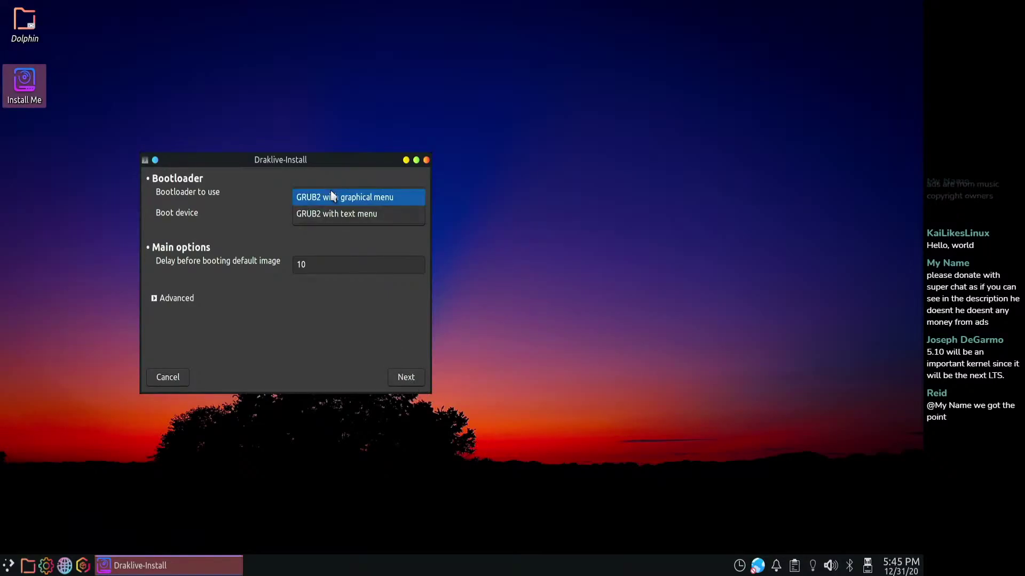
{"action": "left_click", "coordinate": [343, 197]}
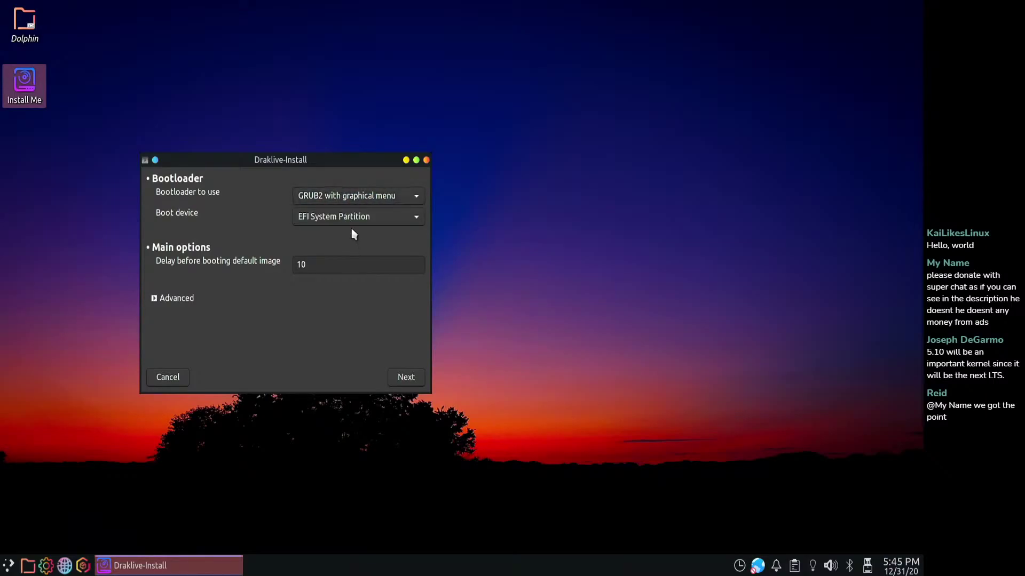
{"action": "left_click", "coordinate": [412, 380]}
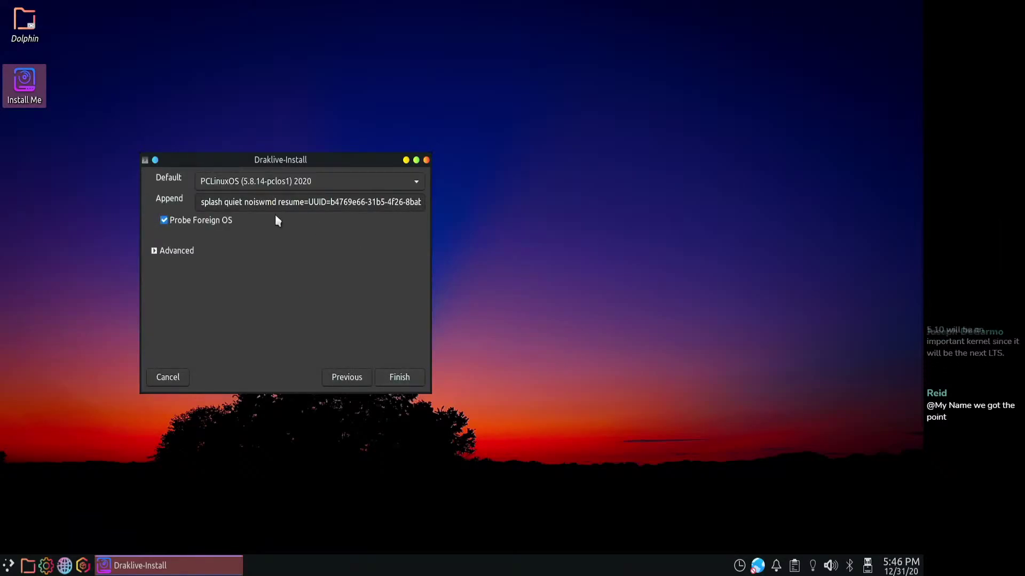
Keep PCLinuxOS (5.8.14-pclos1) 2020 as default boot entry and install the bootloader
{"action": "double_click", "coordinate": [224, 204]}
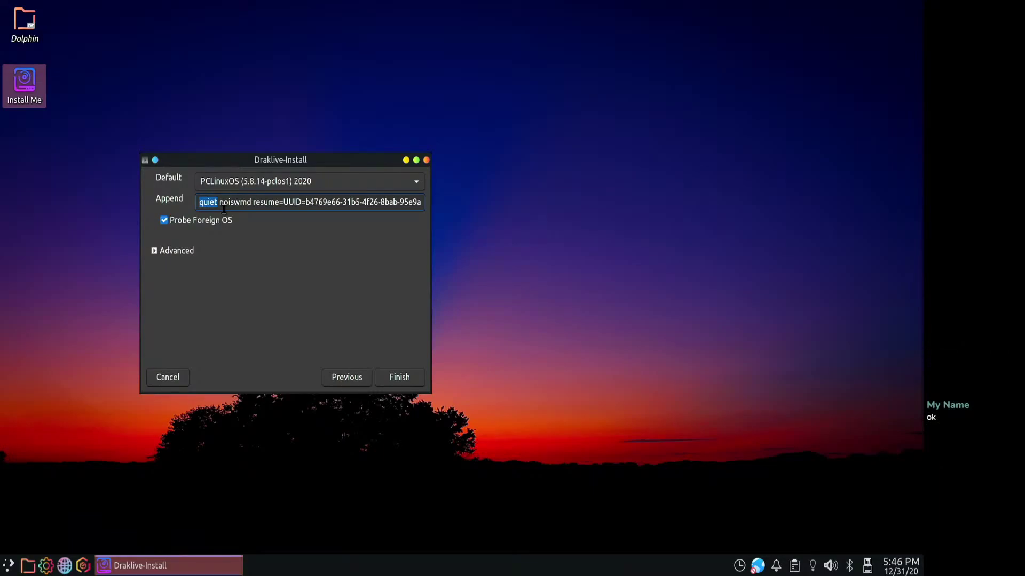
{"action": "left_click", "coordinate": [241, 182]}
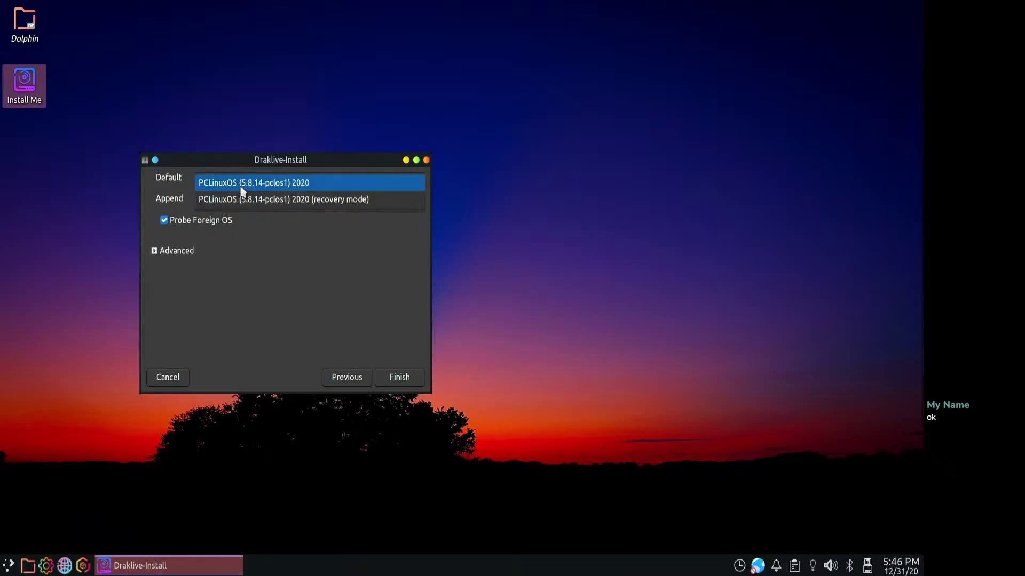
{"action": "left_click", "coordinate": [242, 183]}
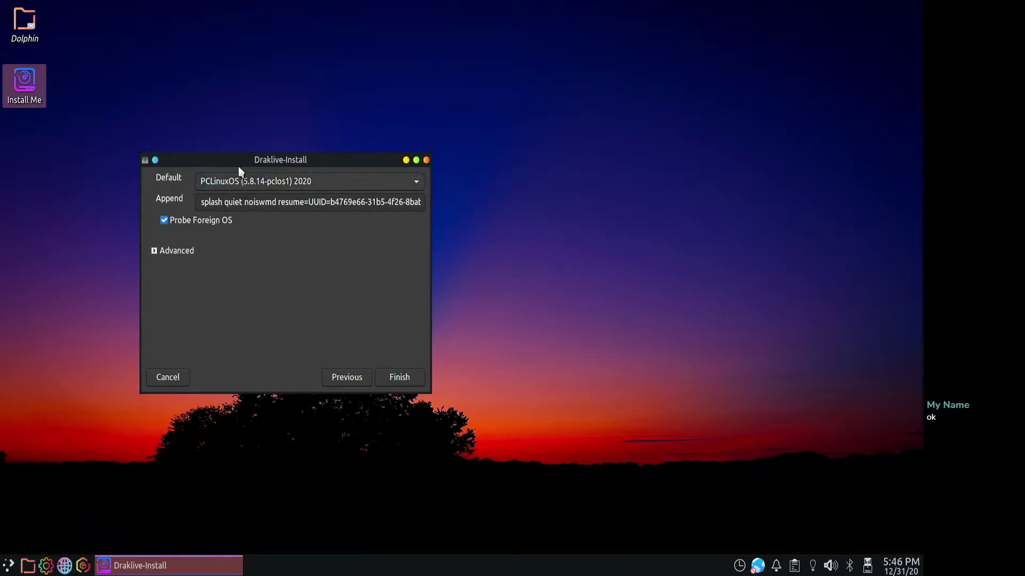
{"action": "left_click", "coordinate": [175, 250]}
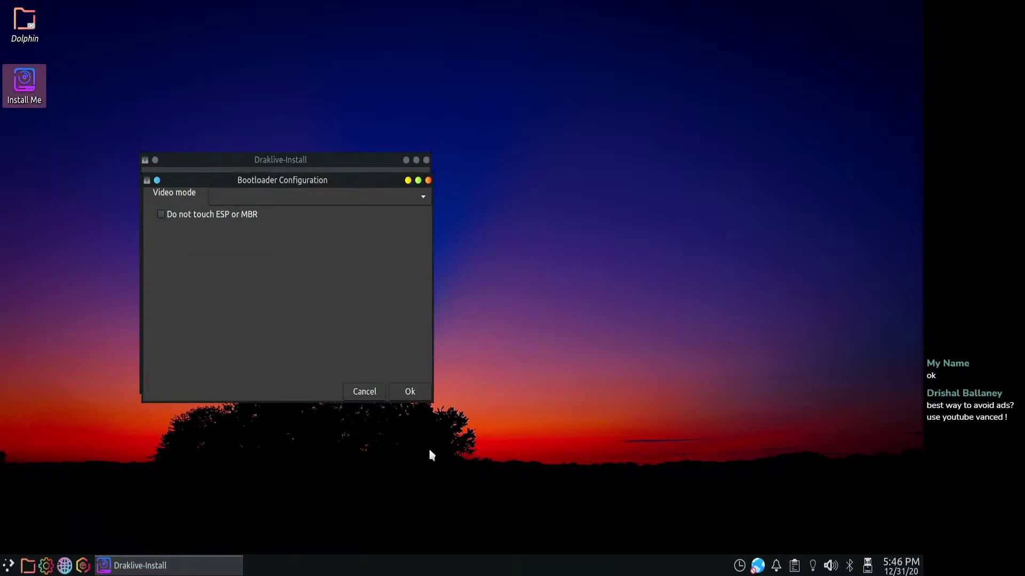
{"action": "left_click", "coordinate": [372, 392]}
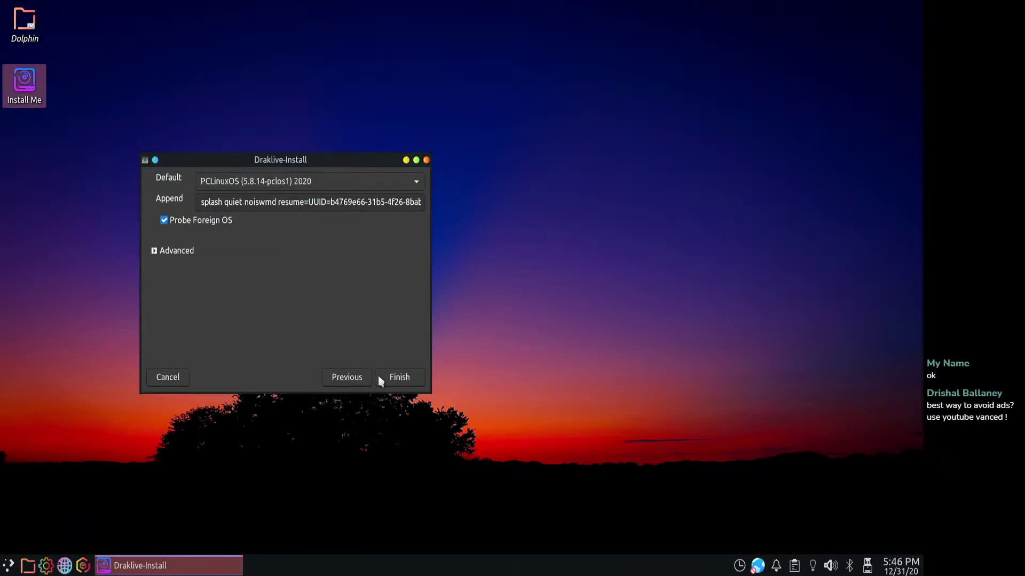
{"action": "left_click", "coordinate": [412, 377]}
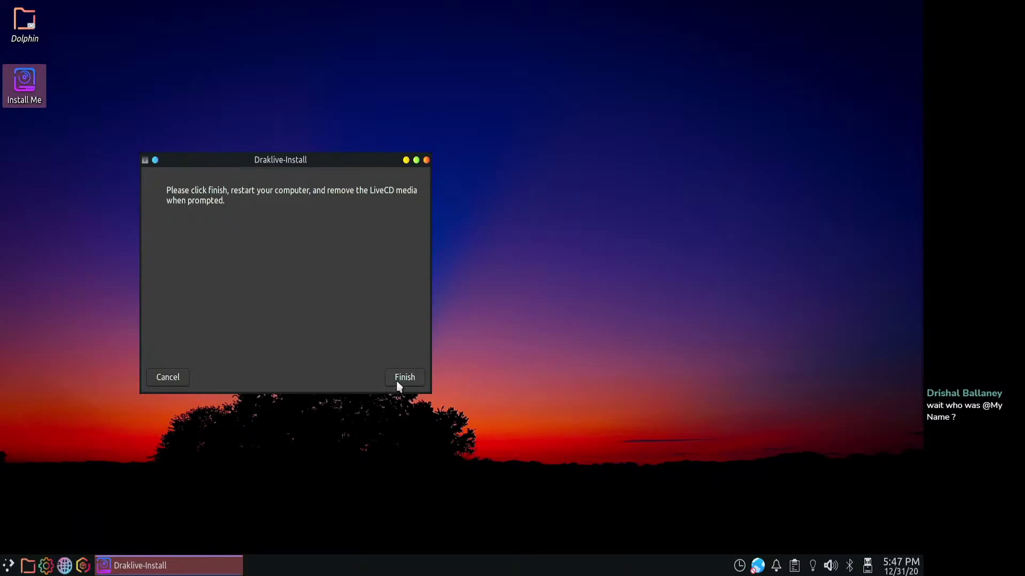
Finish and close the completed installation wizard
{"action": "left_click", "coordinate": [397, 382]}
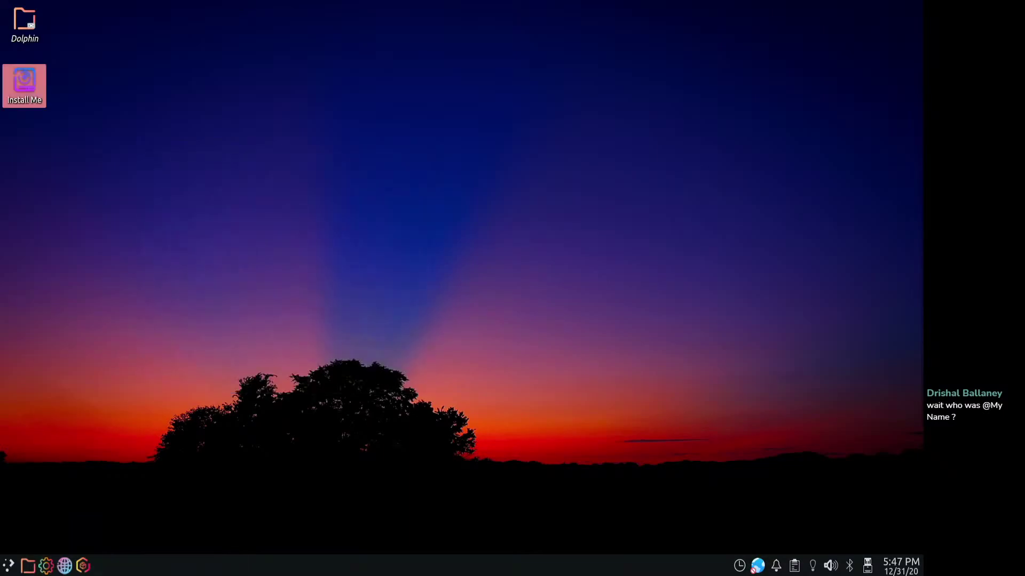
Restart the PCLinuxOS live system from the Plasma leave options
{"action": "left_click", "coordinate": [345, 207]}
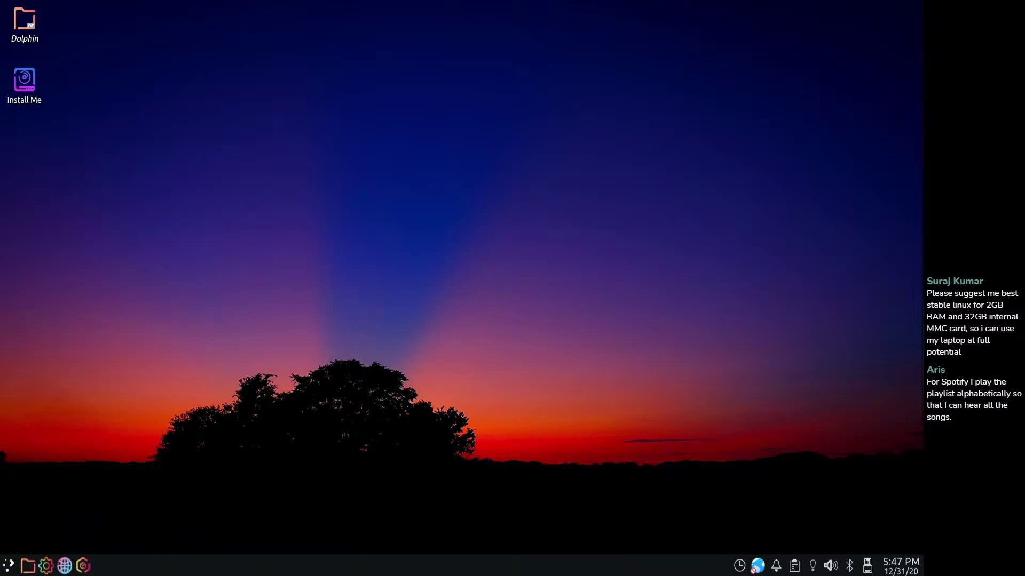
{"action": "left_click", "coordinate": [8, 565]}
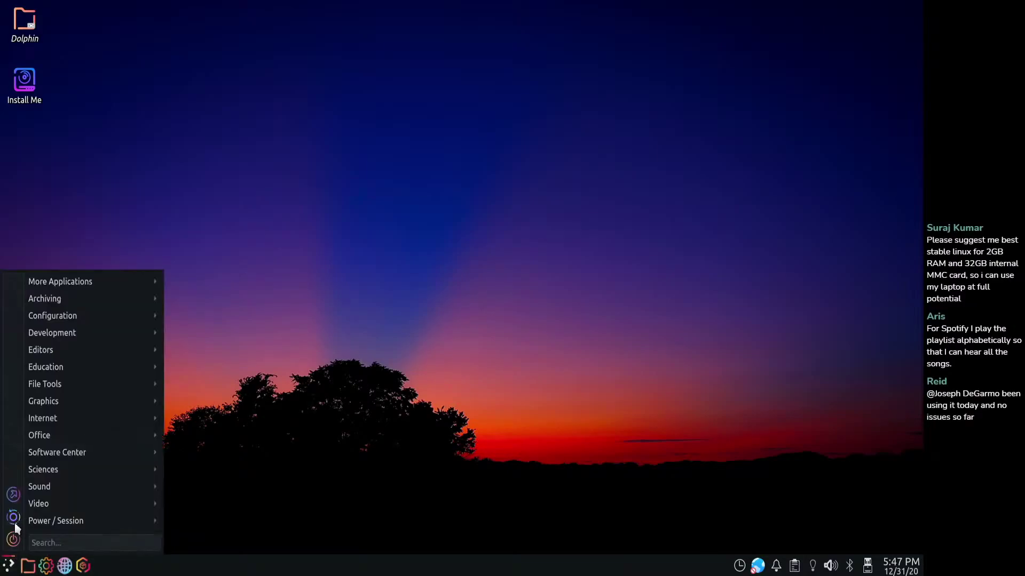
{"action": "key", "text": "Escape"}
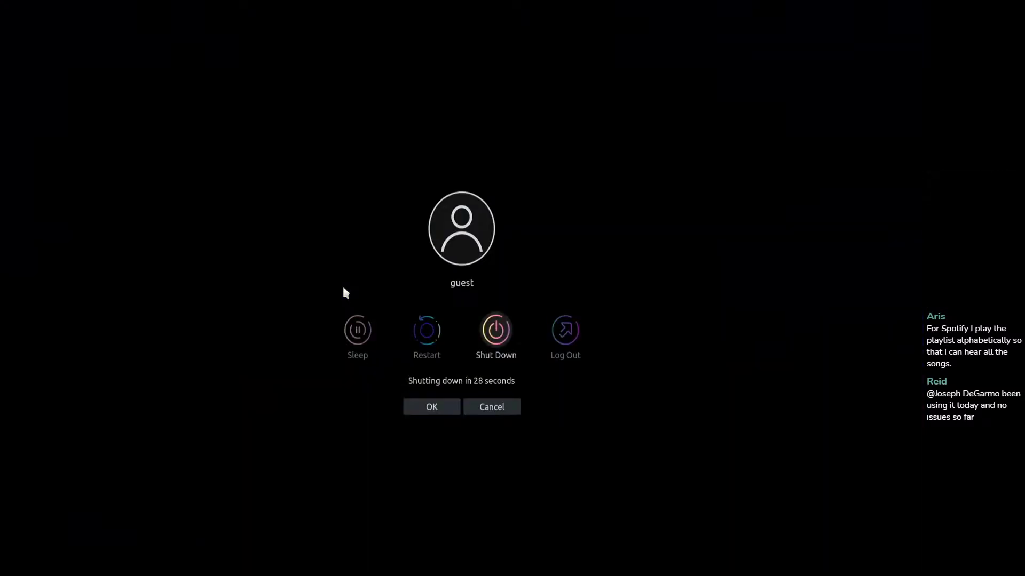
{"action": "left_click", "coordinate": [431, 331]}
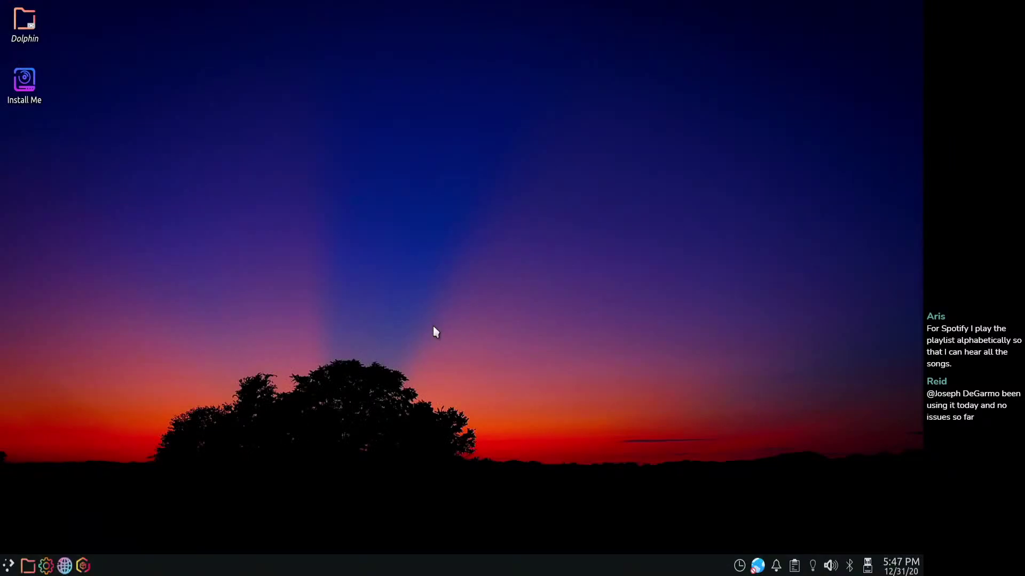
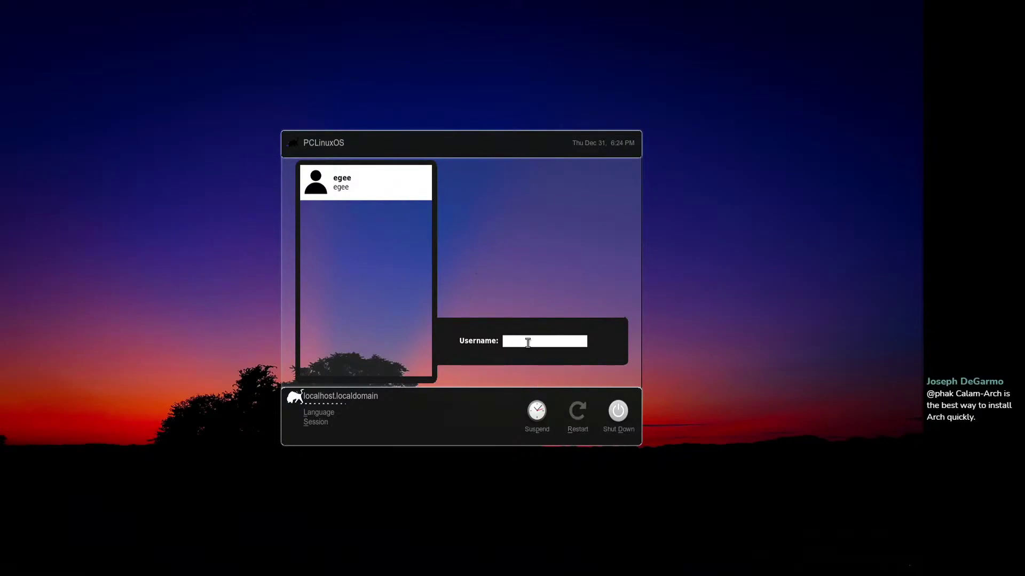
Enter the account's username and password at the SDDM screen to start the Plasma session
{"action": "key", "text": "Return"}
{"action": "key", "text": "Return"}
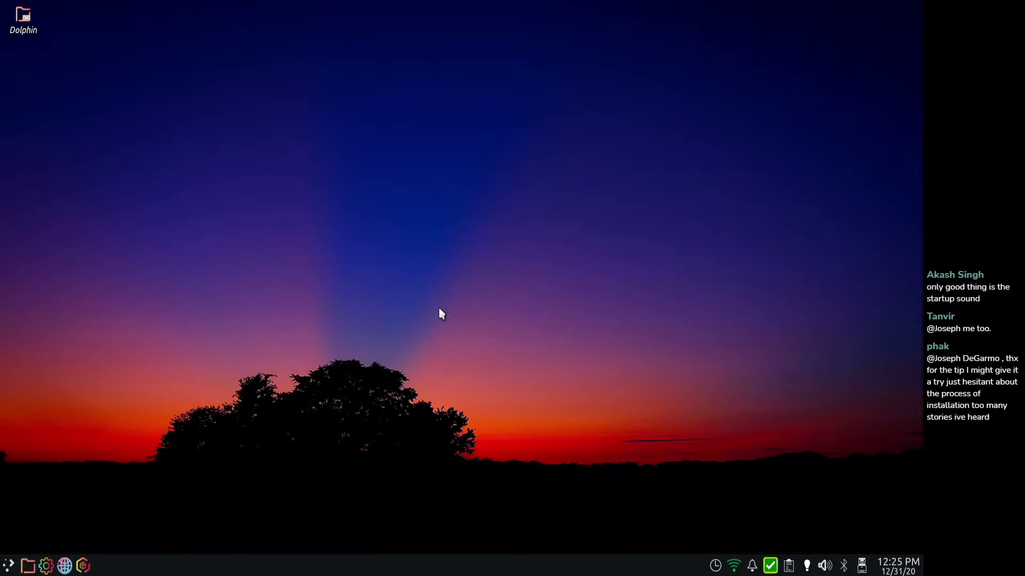
{"action": "right_click", "coordinate": [404, 305]}
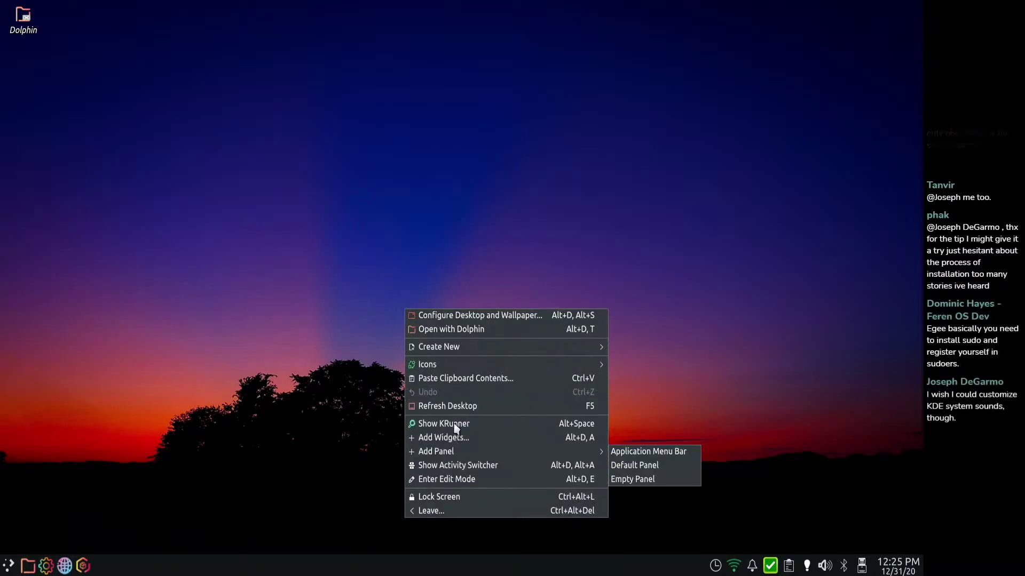
{"action": "left_click", "coordinate": [388, 212]}
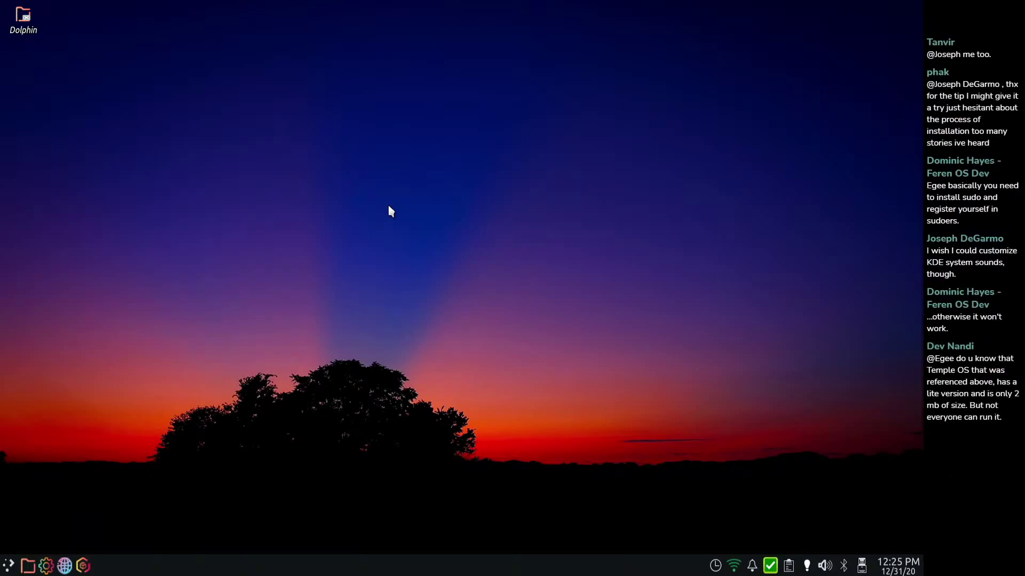
{"action": "right_click", "coordinate": [388, 206]}
{"action": "left_click", "coordinate": [413, 211]}
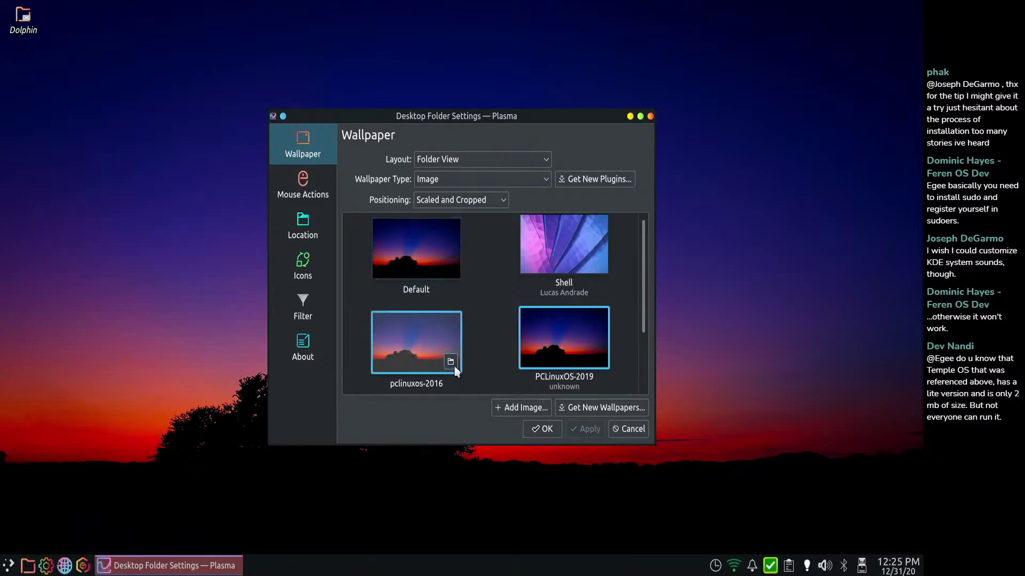
{"action": "left_click", "coordinate": [409, 350]}
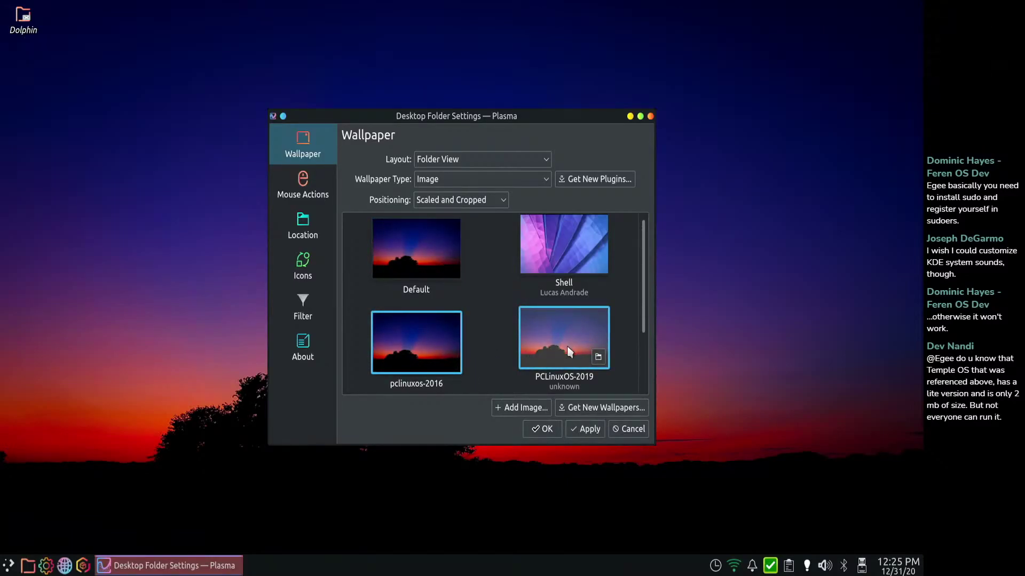
{"action": "scroll", "coordinate": [543, 343], "scroll_direction": "down", "scroll_amount": 2}
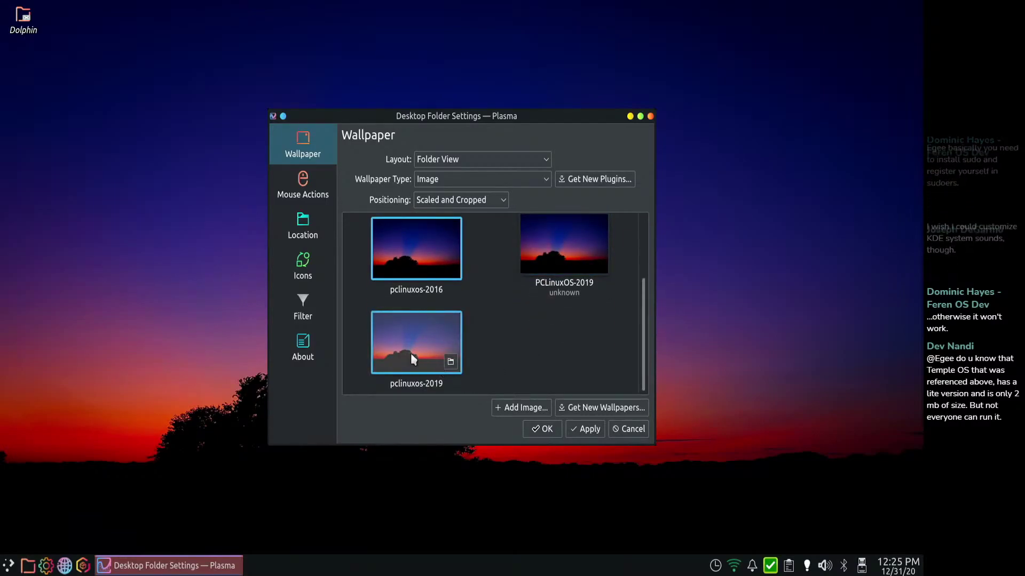
{"action": "left_click", "coordinate": [409, 364]}
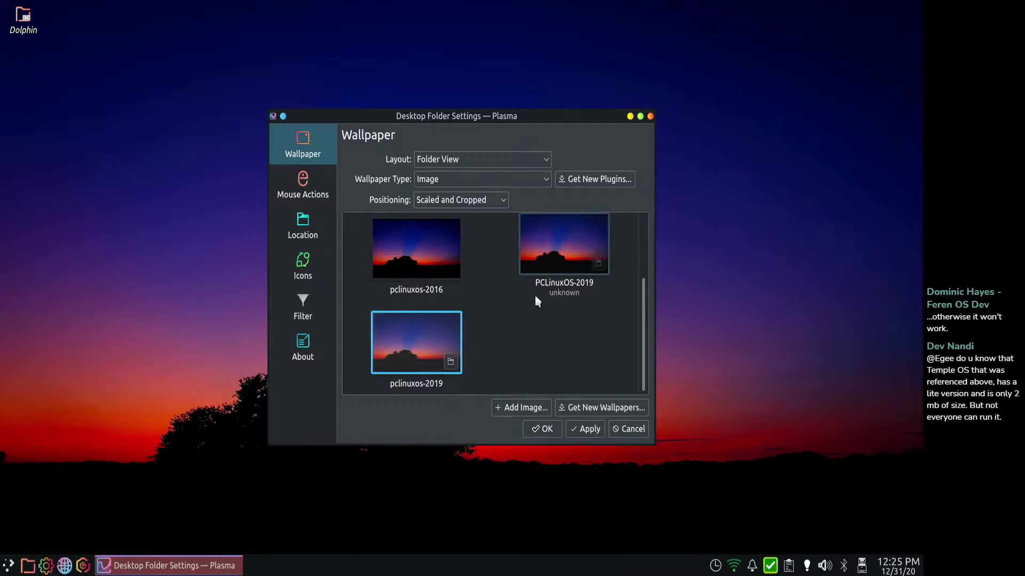
{"action": "left_click", "coordinate": [545, 235]}
{"action": "scroll", "coordinate": [464, 320], "scroll_direction": "up", "scroll_amount": 2}
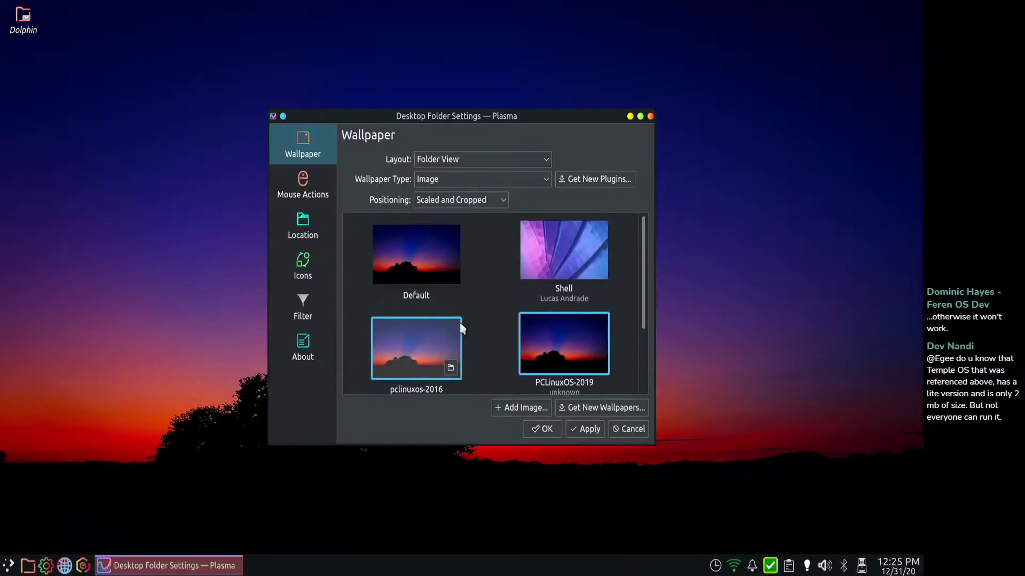
{"action": "scroll", "coordinate": [409, 298], "scroll_direction": "down", "scroll_amount": 2}
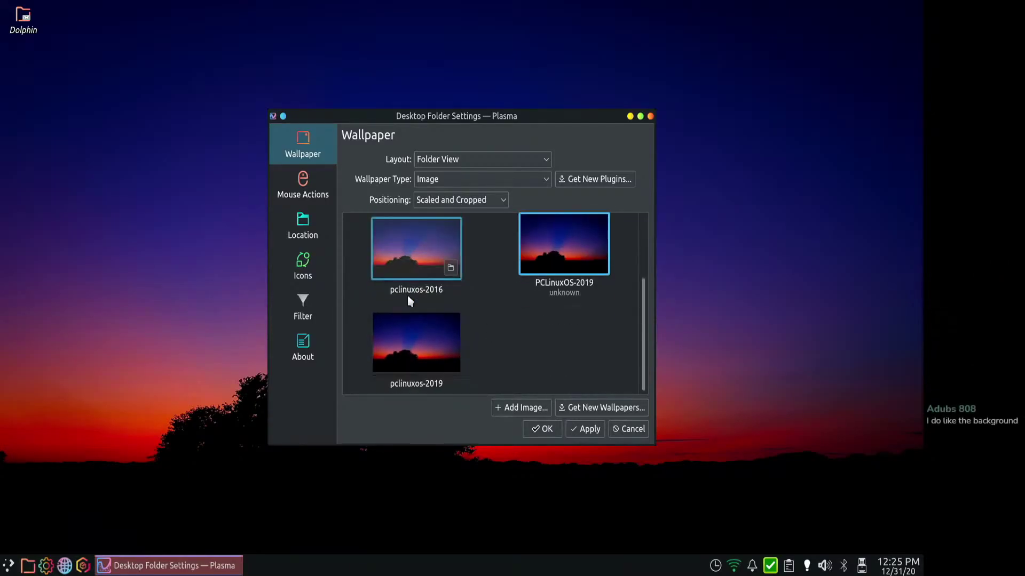
{"action": "left_click", "coordinate": [390, 353]}
{"action": "left_click", "coordinate": [596, 430]}
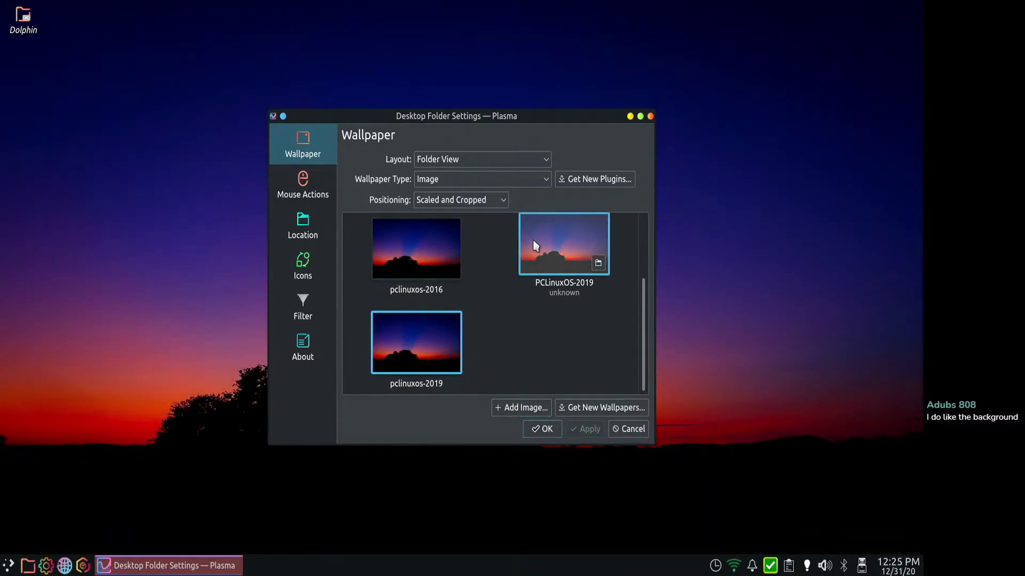
{"action": "scroll", "coordinate": [382, 276], "scroll_direction": "up", "scroll_amount": 3}
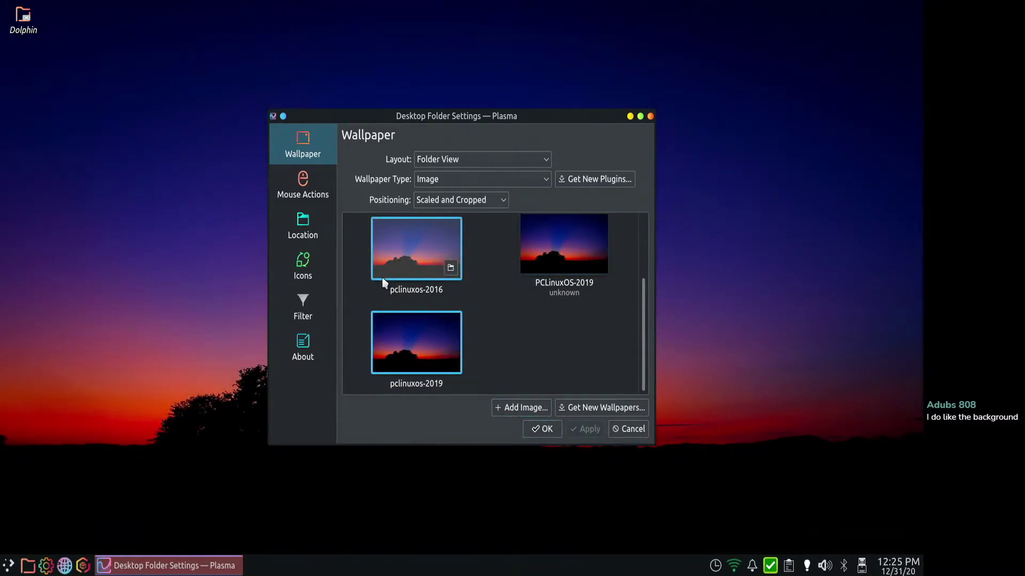
{"action": "left_click", "coordinate": [398, 263]}
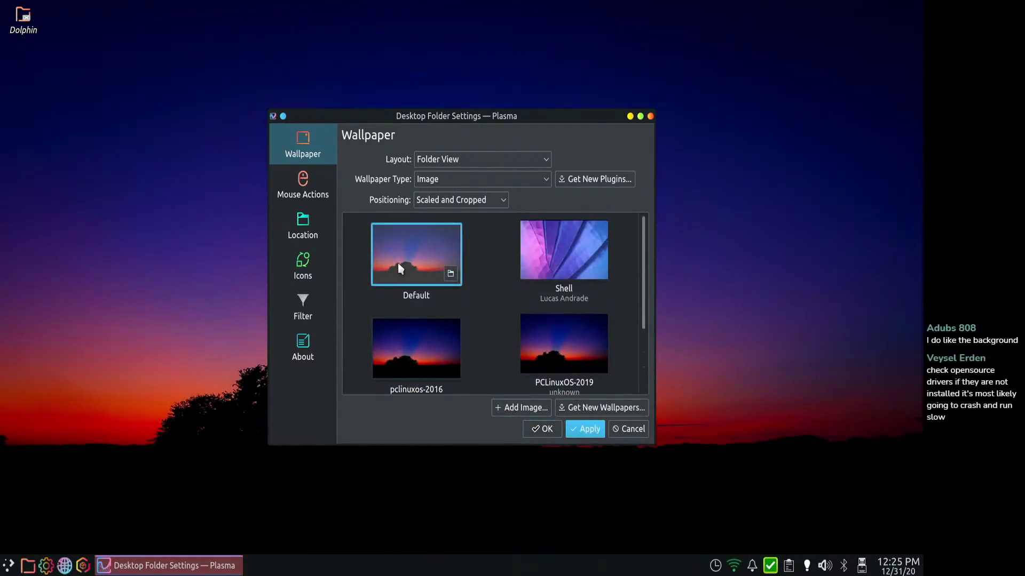
{"action": "left_click", "coordinate": [588, 430]}
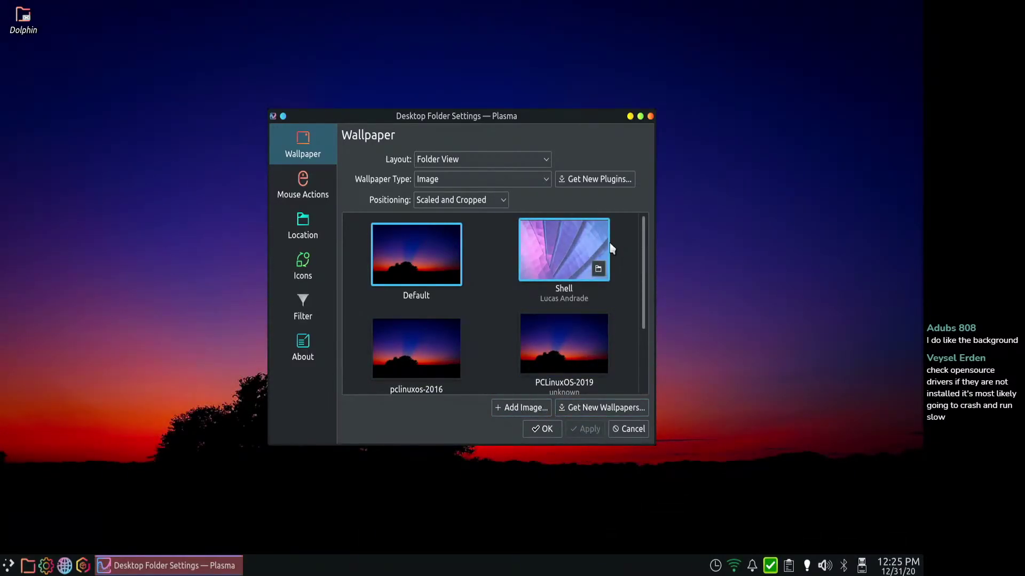
{"action": "left_click", "coordinate": [546, 271]}
{"action": "left_click", "coordinate": [583, 433]}
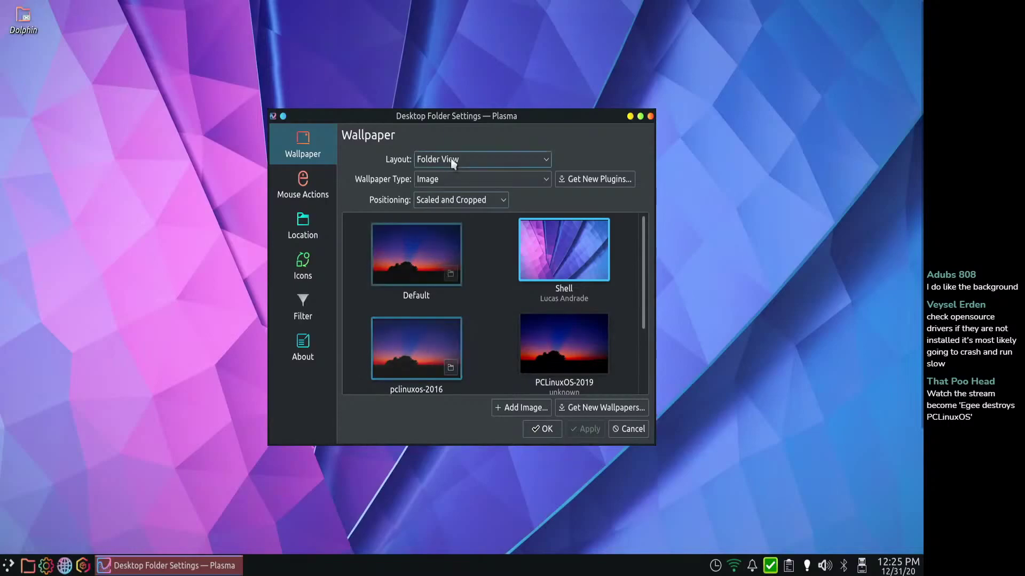
{"action": "left_click", "coordinate": [413, 336]}
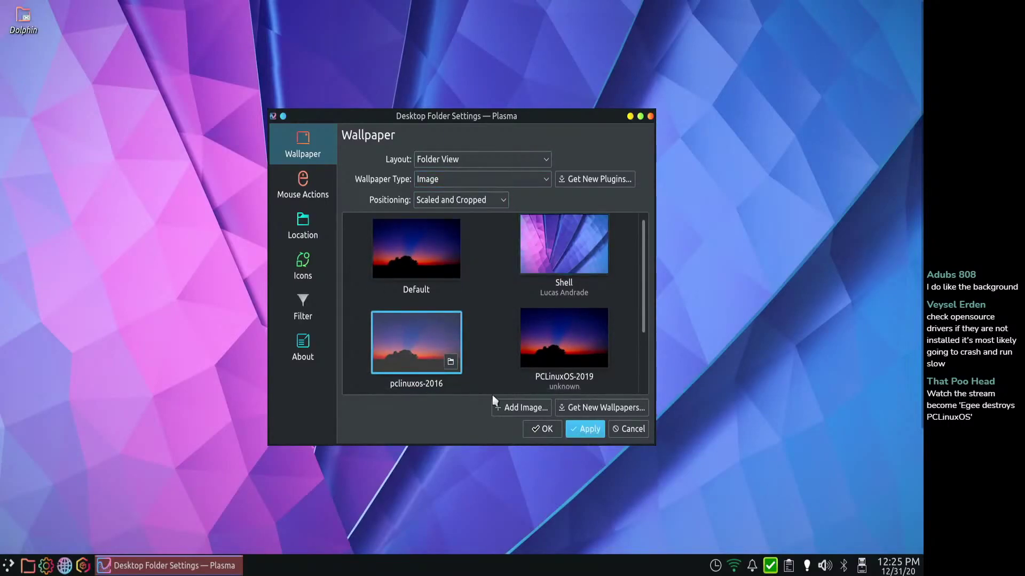
{"action": "left_click", "coordinate": [593, 427]}
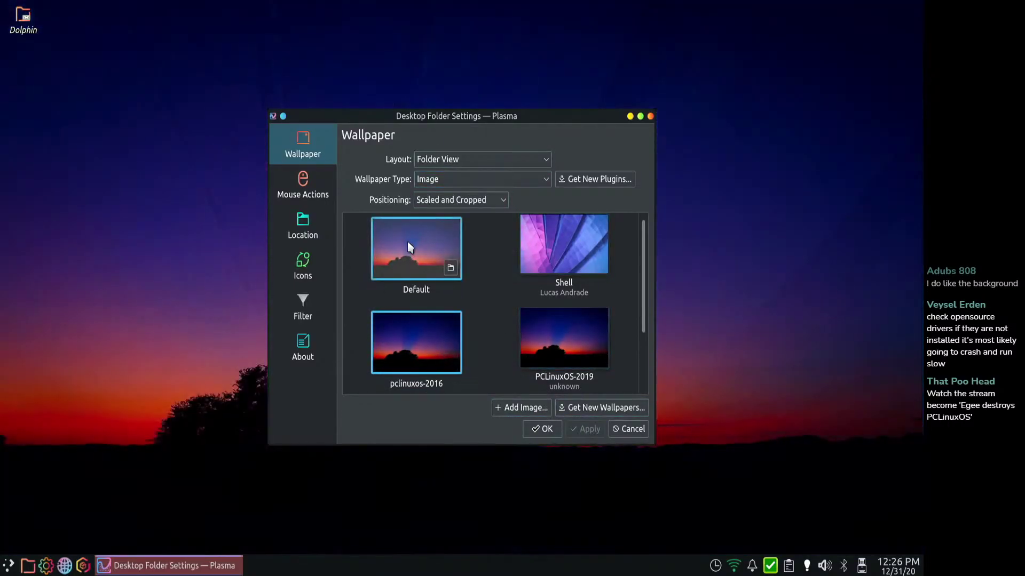
{"action": "left_click", "coordinate": [408, 241]}
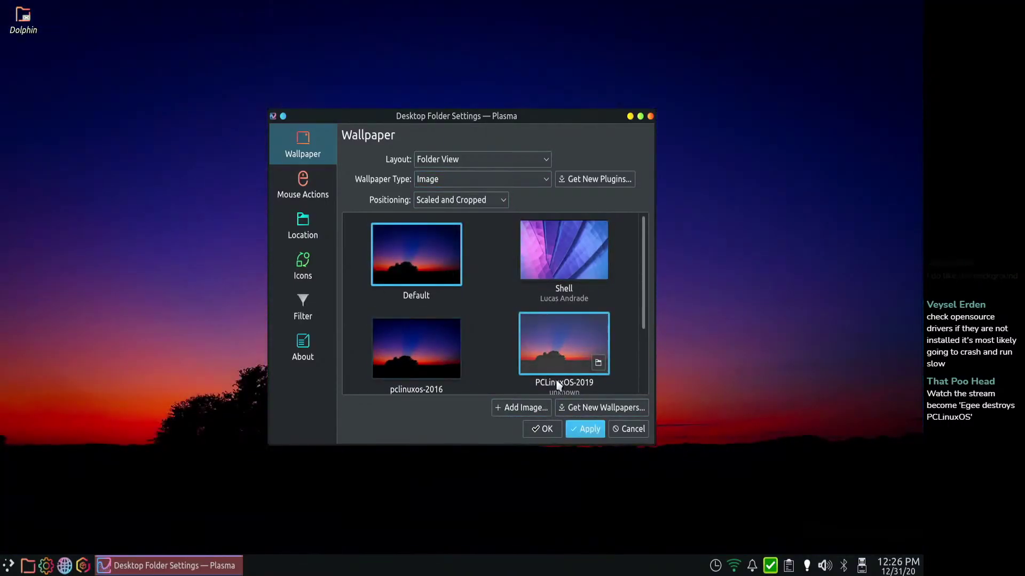
{"action": "left_click", "coordinate": [585, 430]}
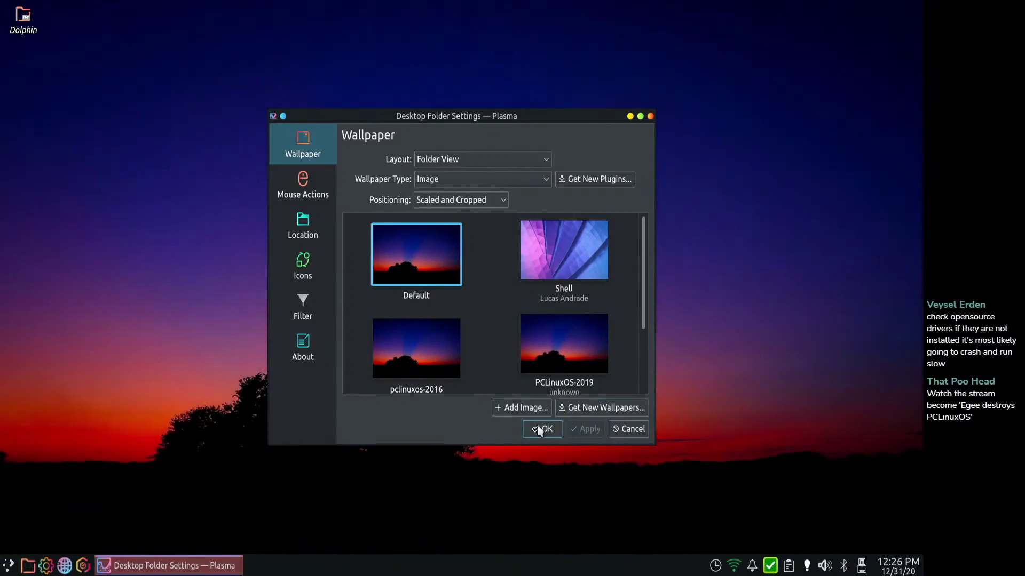
{"action": "left_click", "coordinate": [540, 429]}
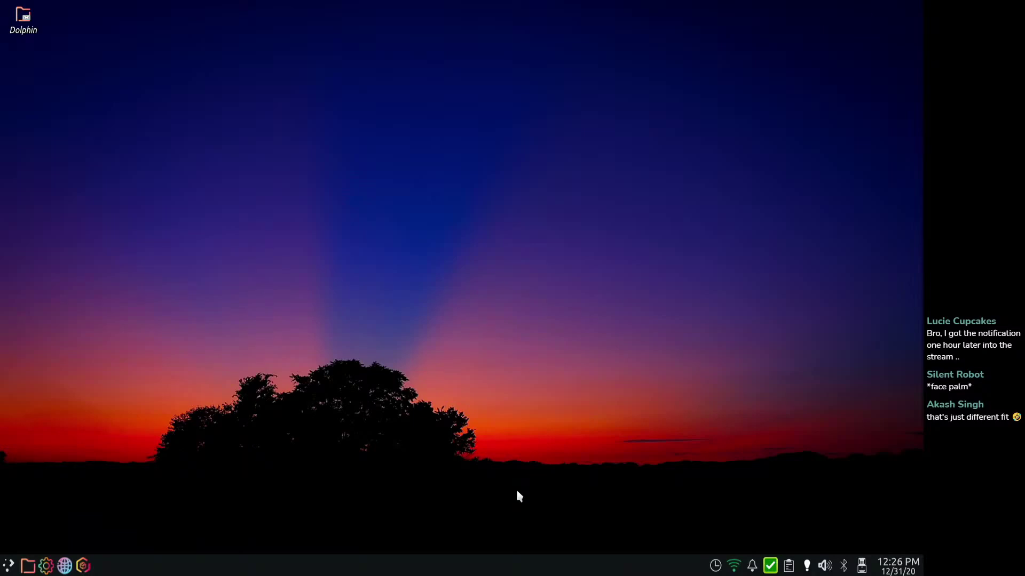
{"action": "left_click", "coordinate": [9, 568]}
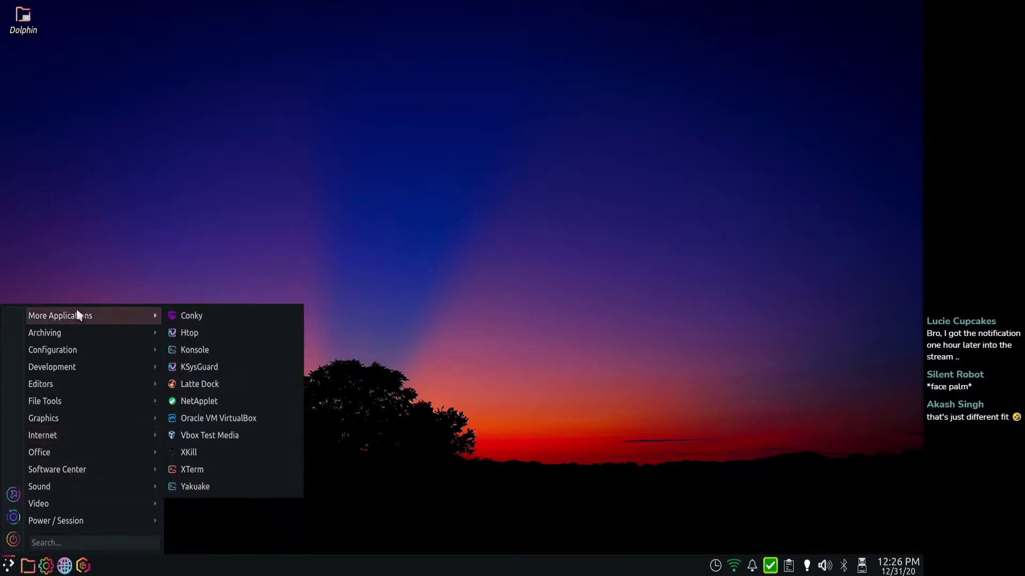
{"action": "left_click", "coordinate": [137, 223]}
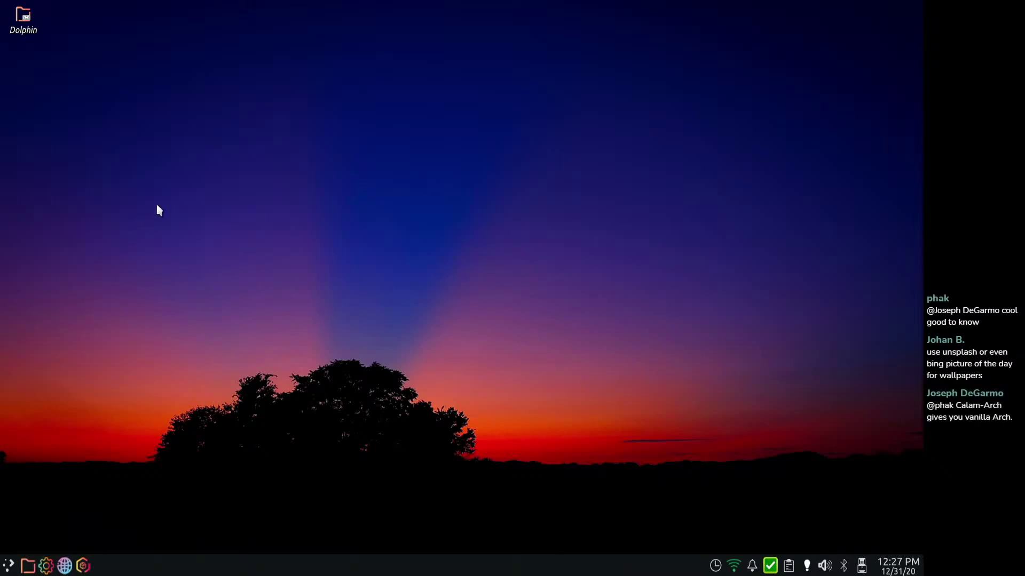
Launch the Users settings from a launcher search for 'user', then return to the all-settings overview
{"action": "left_click", "coordinate": [2, 572]}
{"action": "type", "text": "user"}
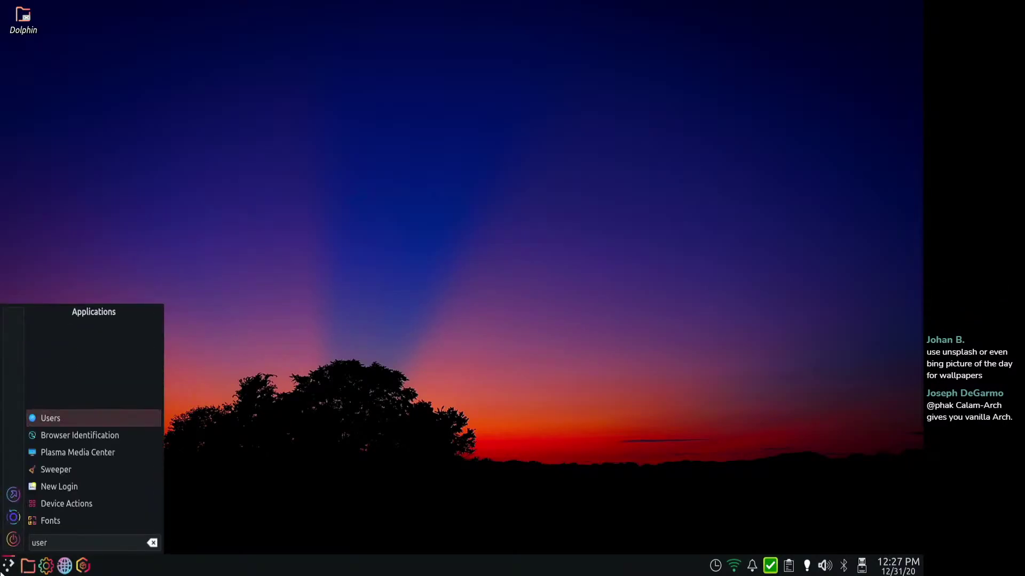
{"action": "key", "text": "Return"}
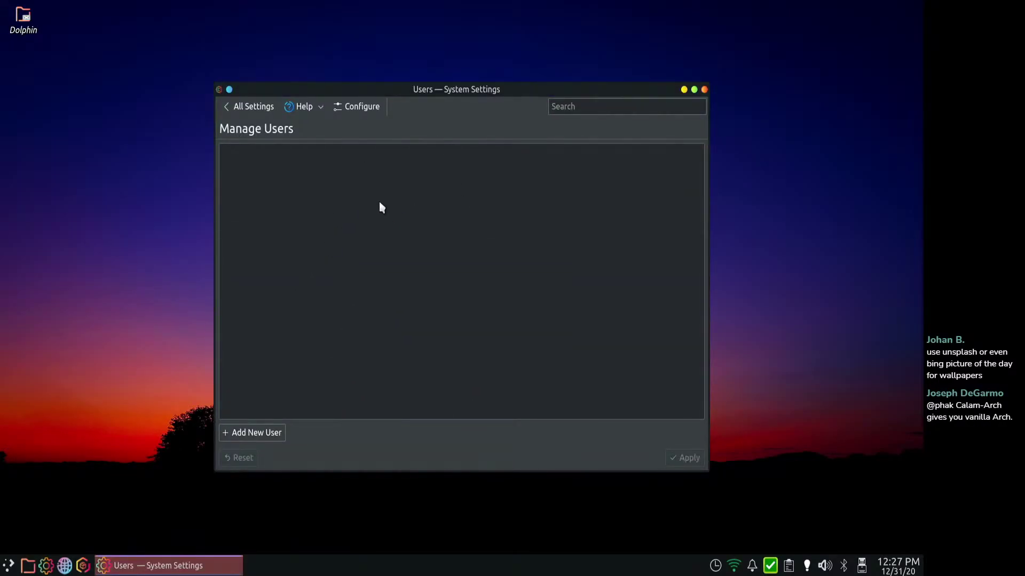
{"action": "left_click", "coordinate": [247, 106]}
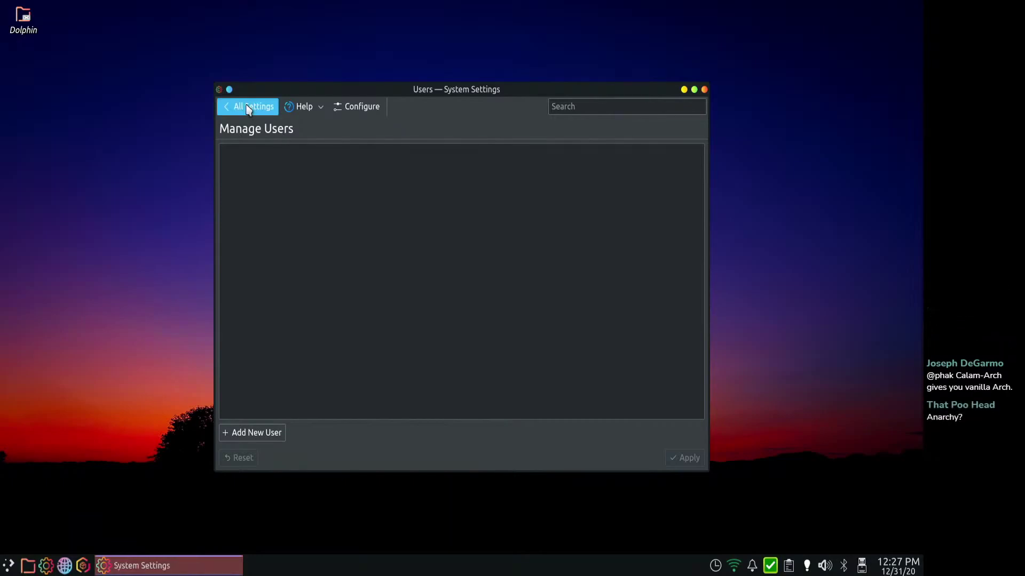
{"action": "scroll", "coordinate": [267, 304], "scroll_direction": "down", "scroll_amount": 1}
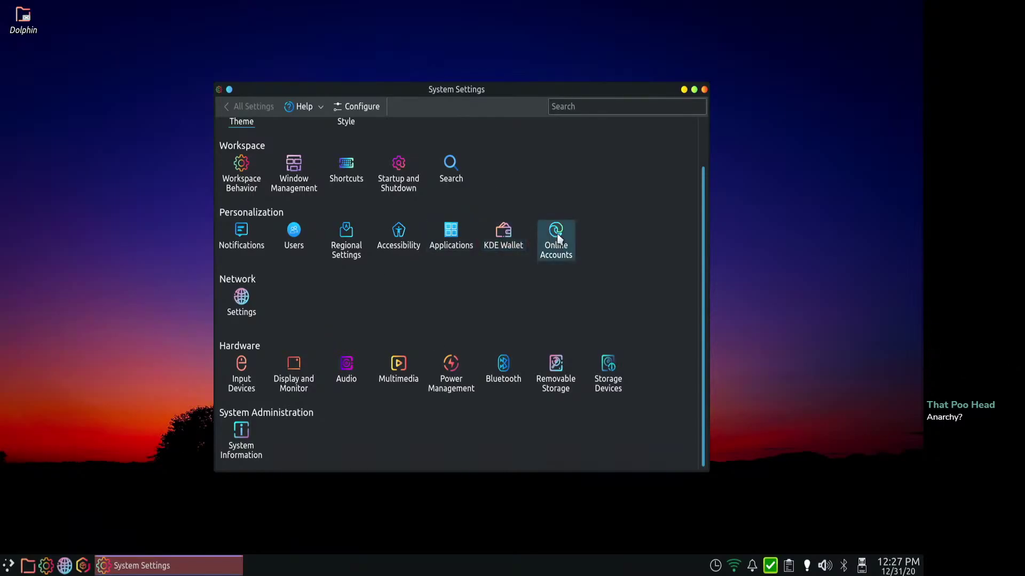
Search System Settings for 'user' and open the Users module's Manage Users page
{"action": "left_click", "coordinate": [567, 107]}
{"action": "type", "text": "user"}
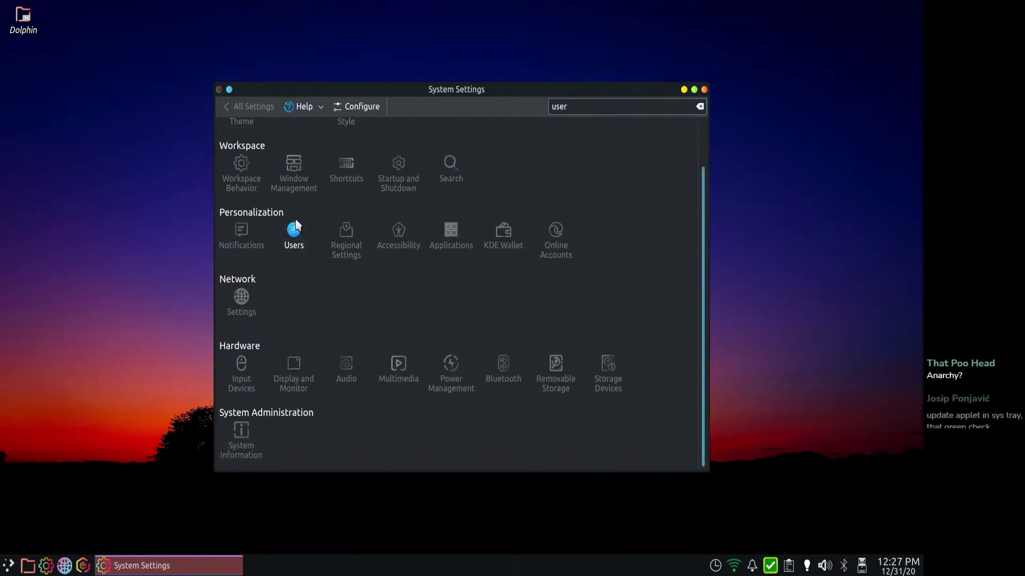
{"action": "left_click", "coordinate": [296, 230]}
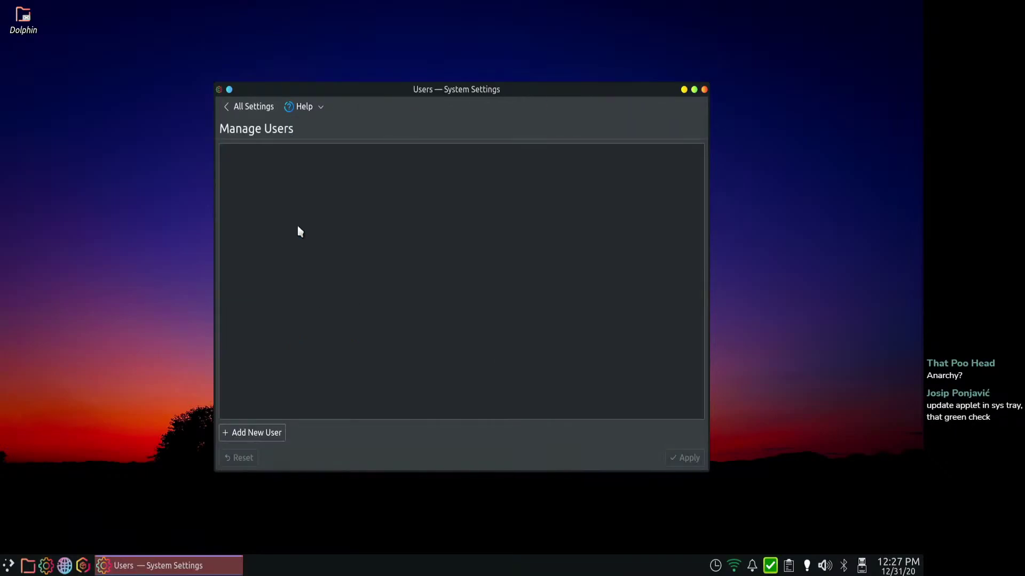
{"action": "left_click", "coordinate": [256, 431]}
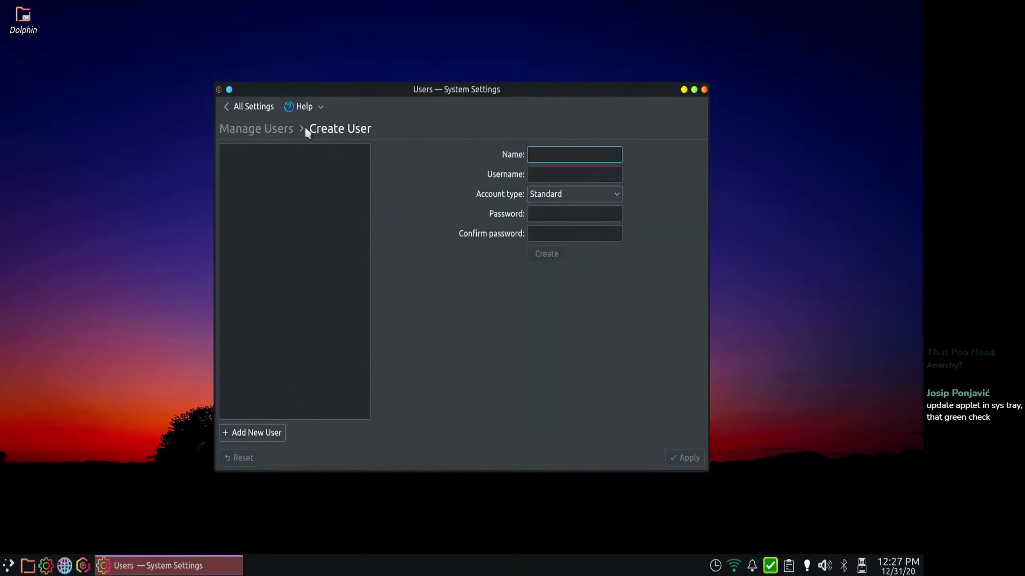
{"action": "left_click", "coordinate": [277, 134]}
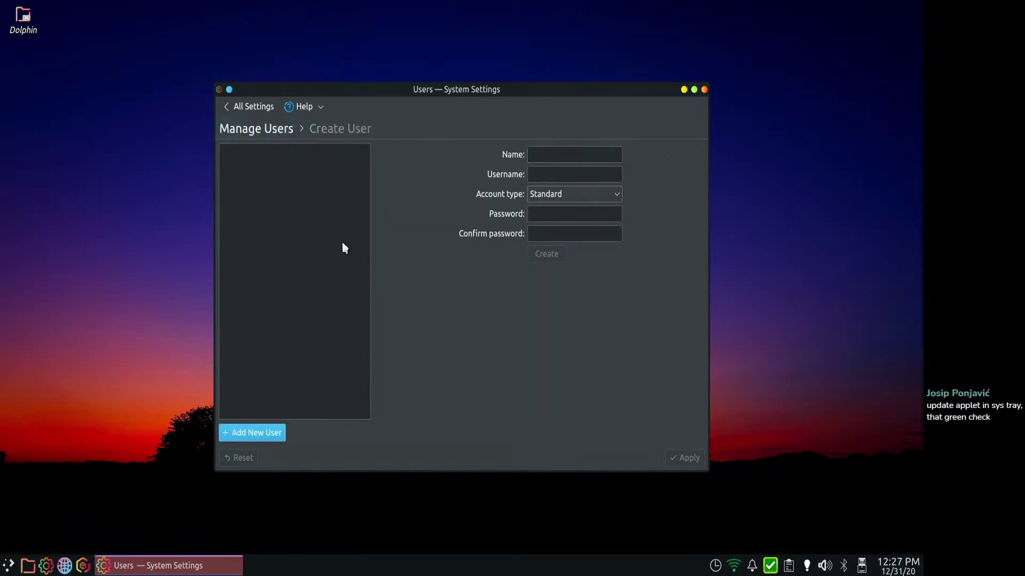
{"action": "left_click", "coordinate": [248, 109]}
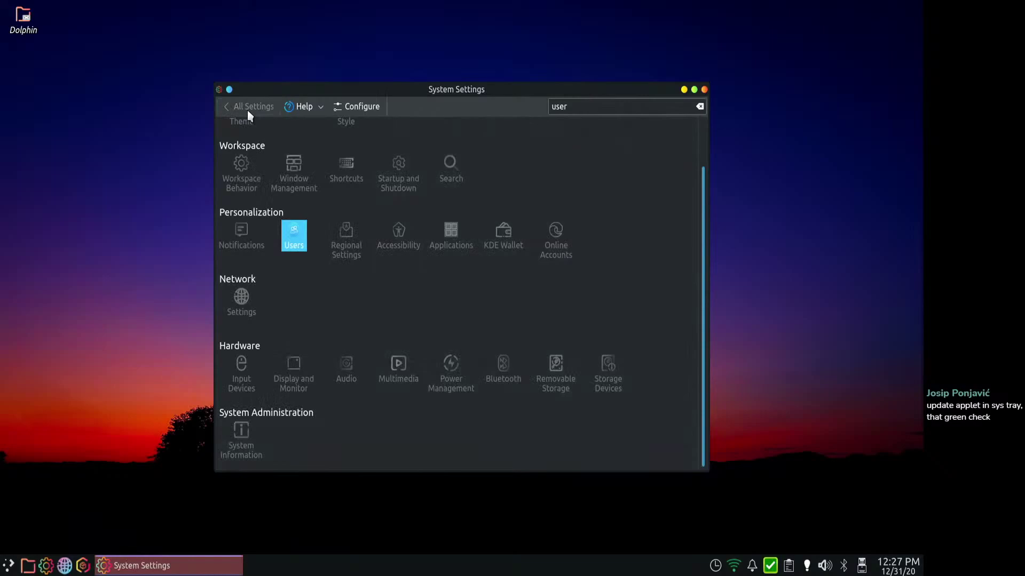
{"action": "left_click", "coordinate": [293, 229]}
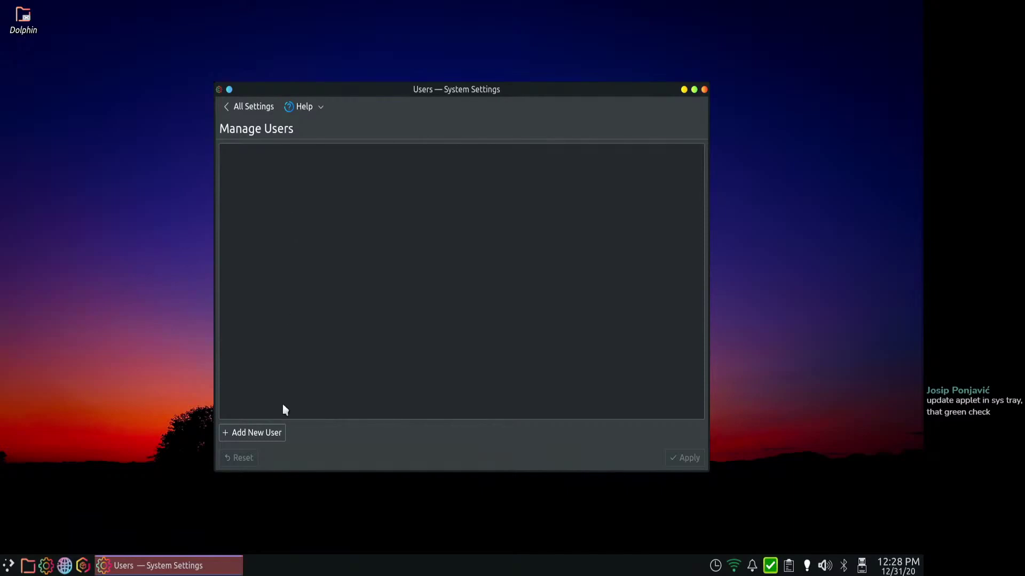
Start a new user and fill in its name, username, password and password confirmation
{"action": "left_click", "coordinate": [270, 438]}
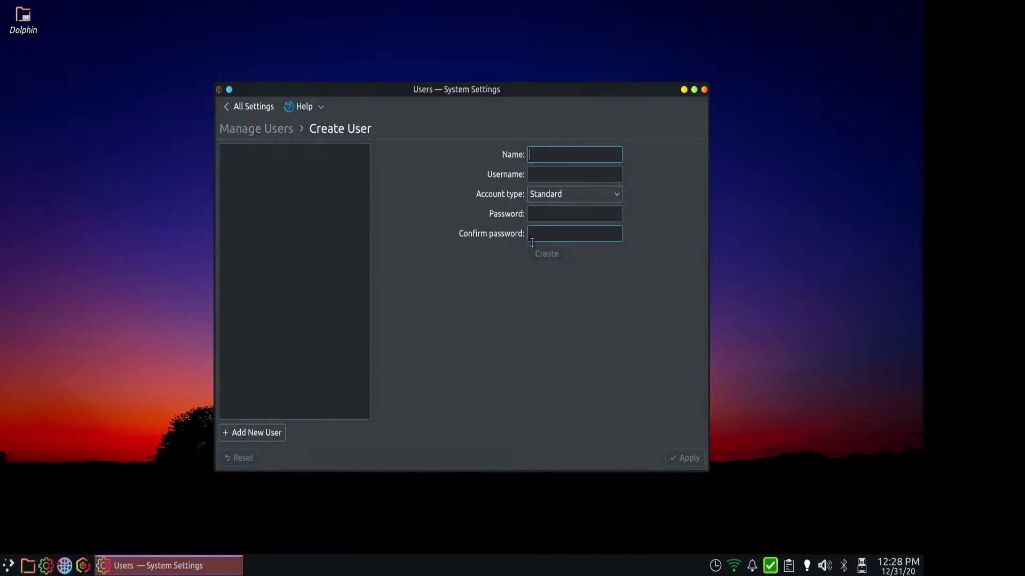
{"action": "key", "text": "Tab"}
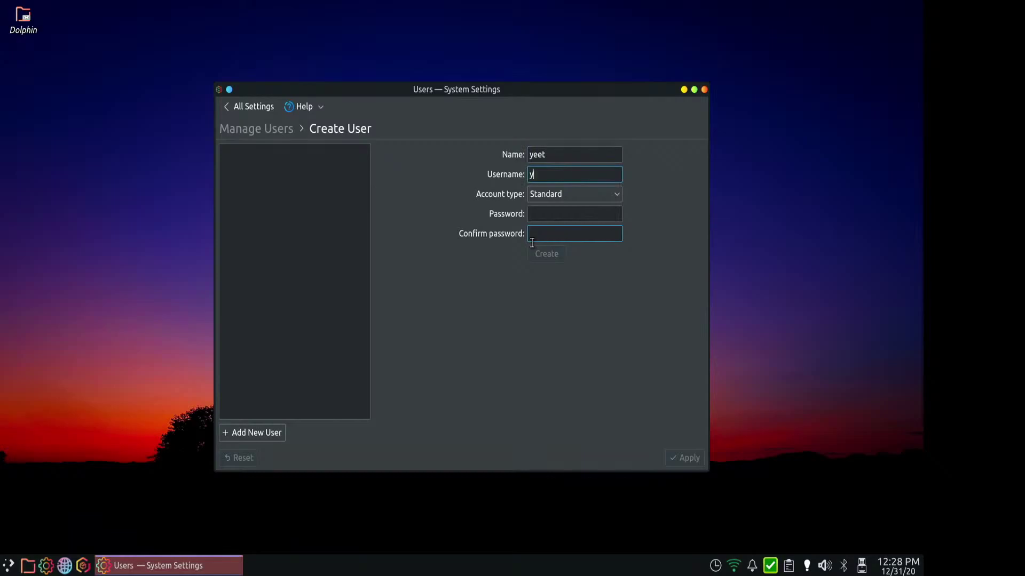
{"action": "key", "text": "Tab"}
{"action": "key", "text": "Tab"}
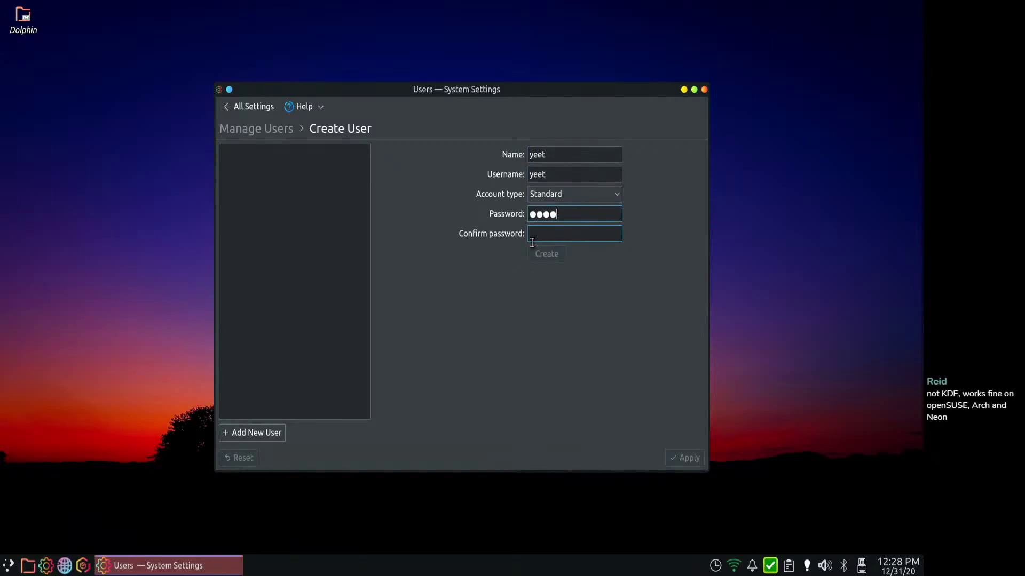
{"action": "key", "text": "Tab"}
Try twice to create the account, then go back to the Manage Users list
{"action": "left_click", "coordinate": [558, 254]}
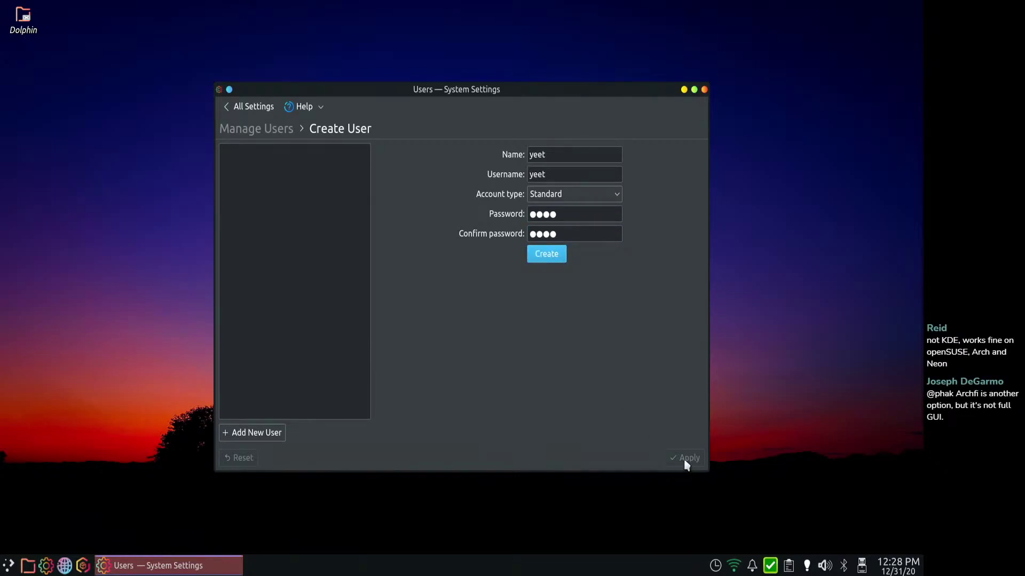
{"action": "left_click", "coordinate": [540, 253]}
{"action": "left_click_drag", "start_coordinate": [539, 248], "coordinate": [516, 133]}
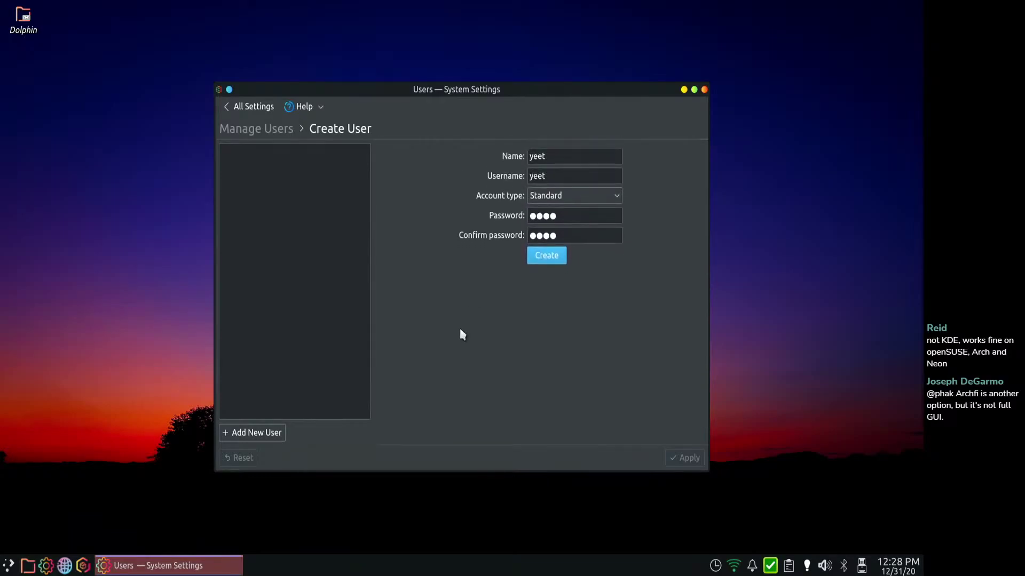
{"action": "left_click_drag", "start_coordinate": [460, 329], "coordinate": [441, 158]}
{"action": "left_click_drag", "start_coordinate": [454, 227], "coordinate": [453, 125]}
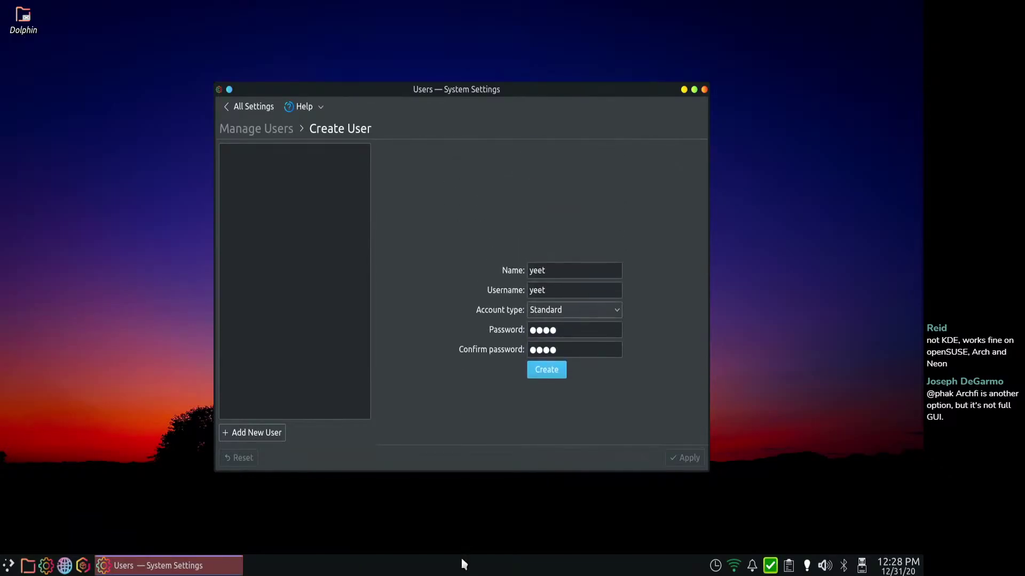
{"action": "left_click_drag", "start_coordinate": [443, 349], "coordinate": [442, 555]}
{"action": "left_click_drag", "start_coordinate": [453, 132], "coordinate": [442, 276]}
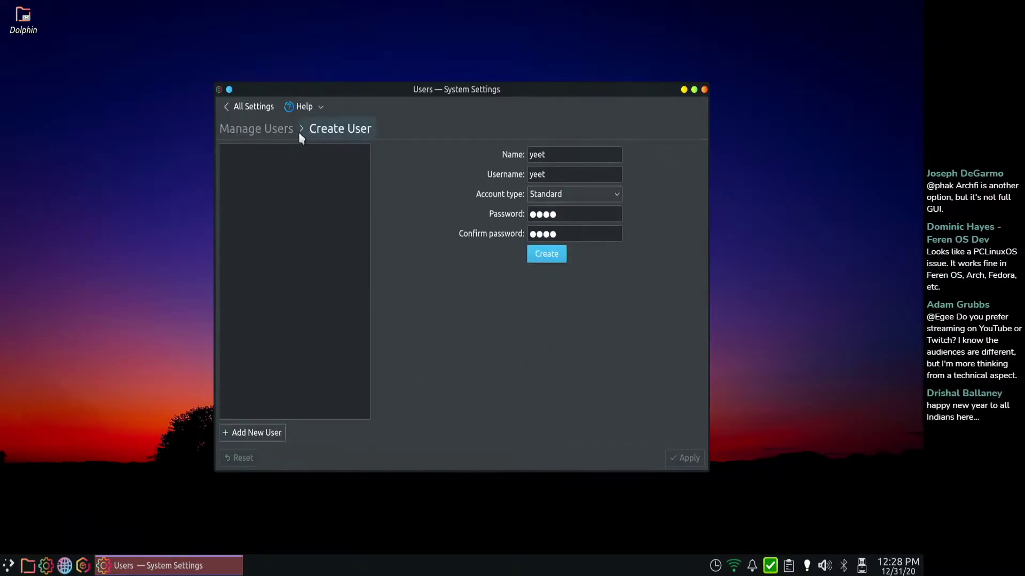
{"action": "left_click", "coordinate": [276, 137]}
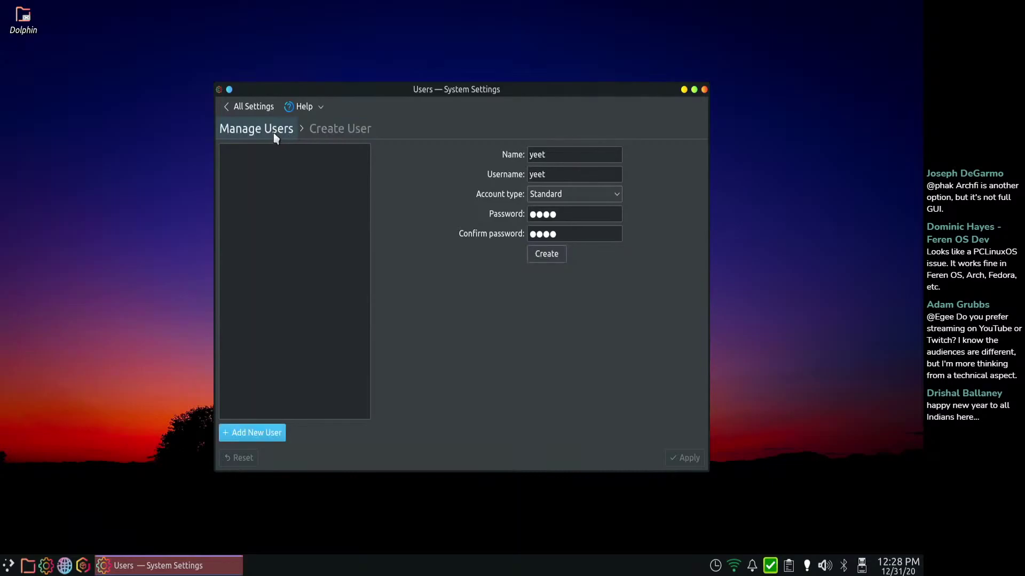
Return from the Users page to the System Settings all-settings overview
{"action": "left_click", "coordinate": [255, 106]}
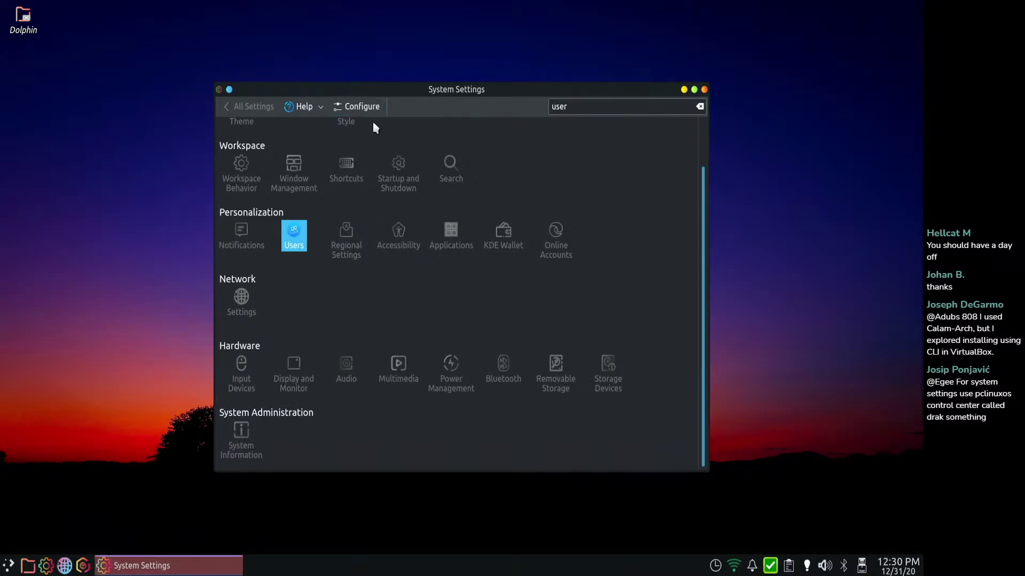
Launch Configure Your Computer via a 'drak' launcher search and authenticate with the root password
{"action": "left_click", "coordinate": [8, 565]}
{"action": "type", "text": "drak"}
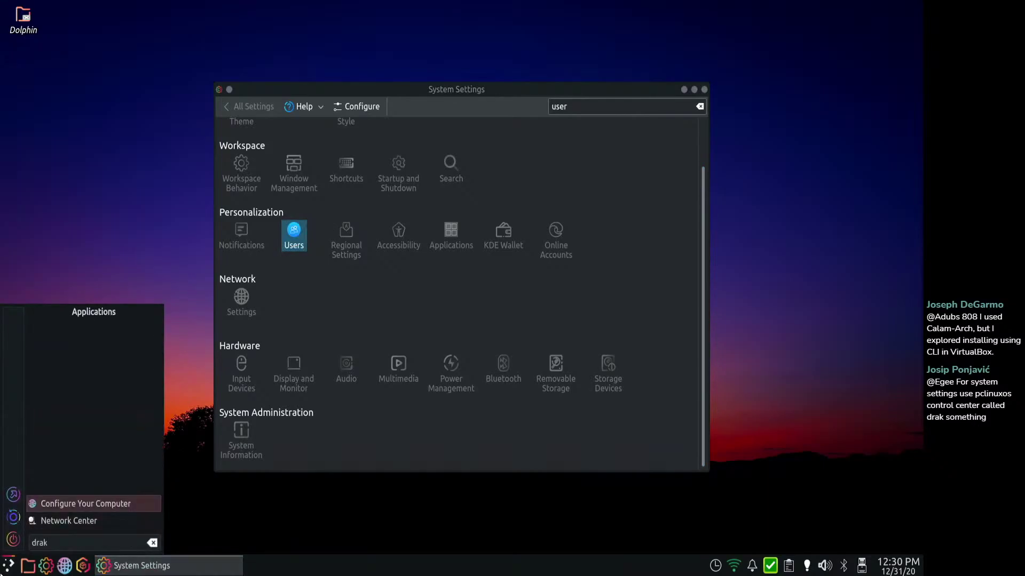
{"action": "key", "text": "Return"}
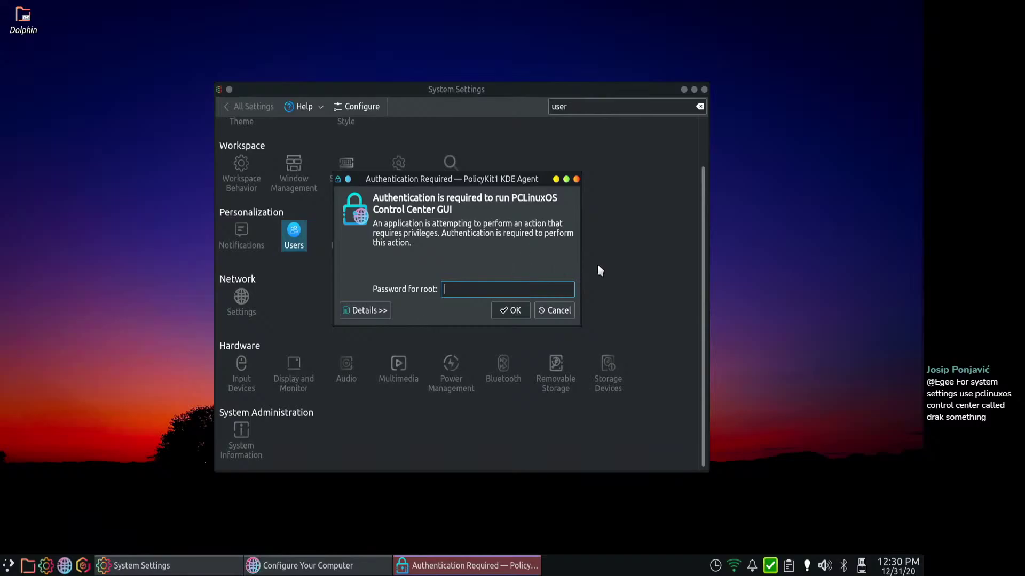
{"action": "type", "text": "******"}
{"action": "key", "text": "Return"}
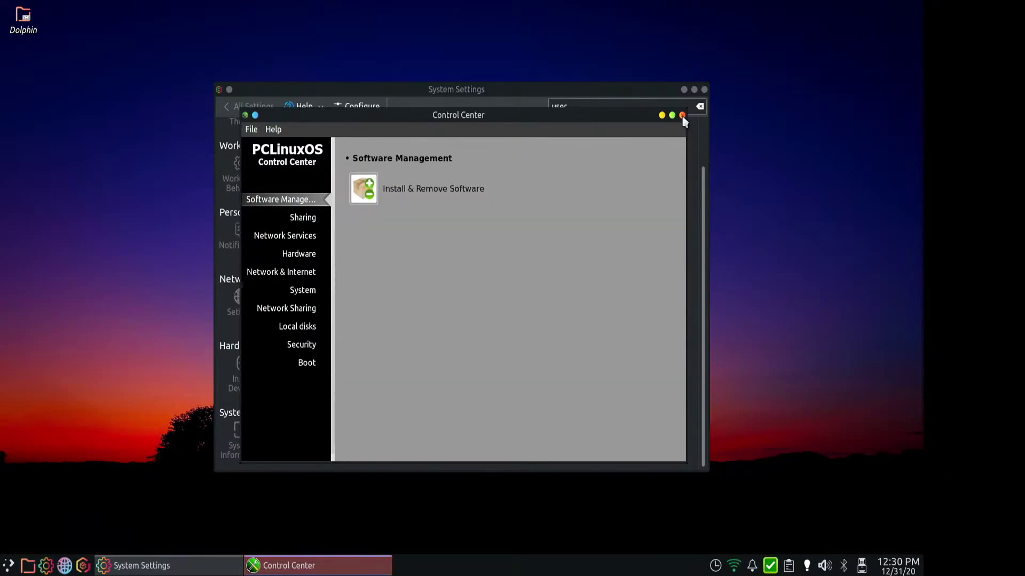
Arrange the Control Center and System Settings windows side by side
{"action": "left_click_drag", "start_coordinate": [577, 115], "coordinate": [408, 151]}
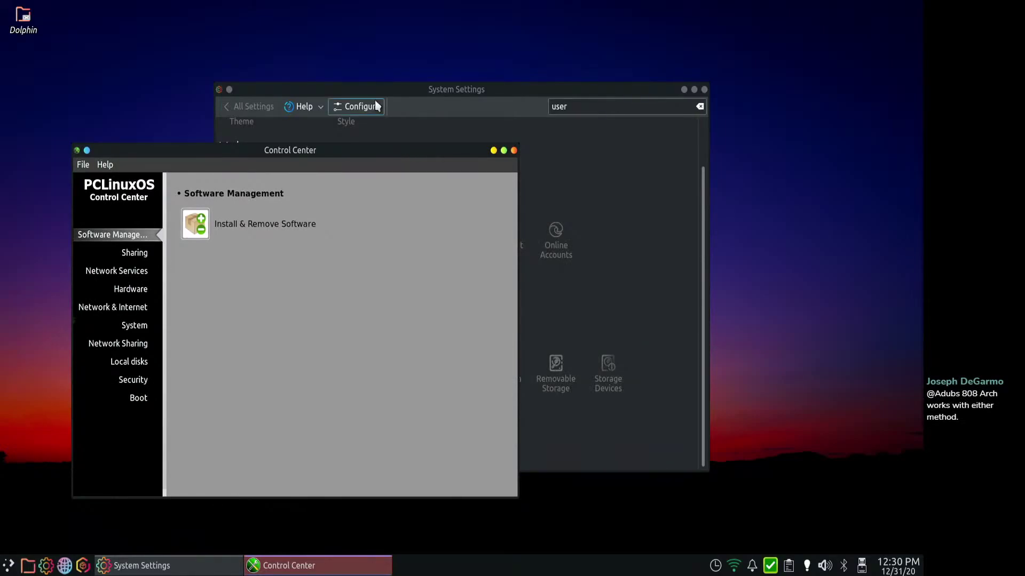
{"action": "left_click_drag", "start_coordinate": [382, 91], "coordinate": [520, 36]}
{"action": "left_click_drag", "start_coordinate": [297, 152], "coordinate": [234, 123]}
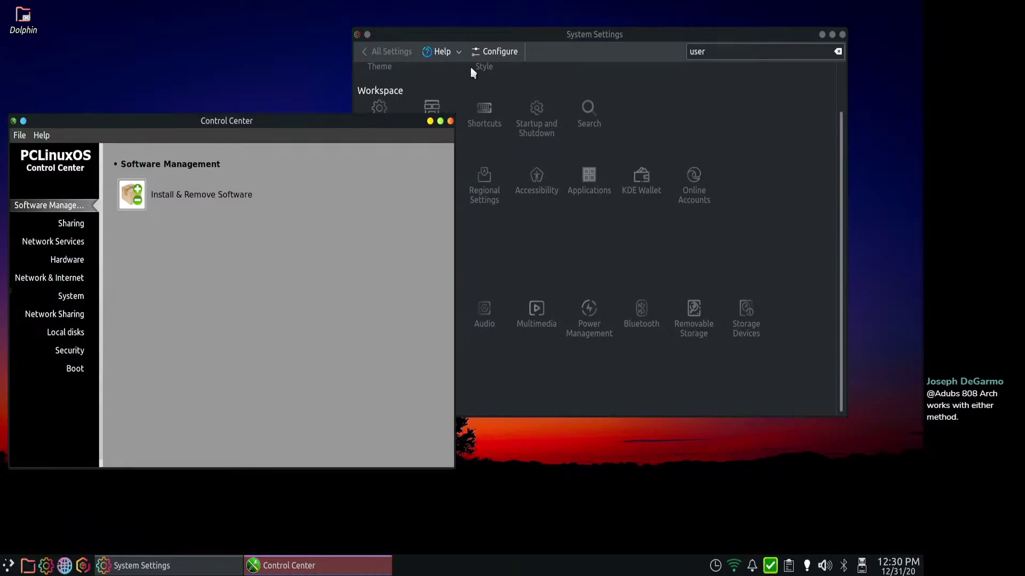
Browse the Sharing, Network Services, Hardware, Network & Internet and Security categories in Control Center
{"action": "left_click_drag", "start_coordinate": [487, 41], "coordinate": [345, 66]}
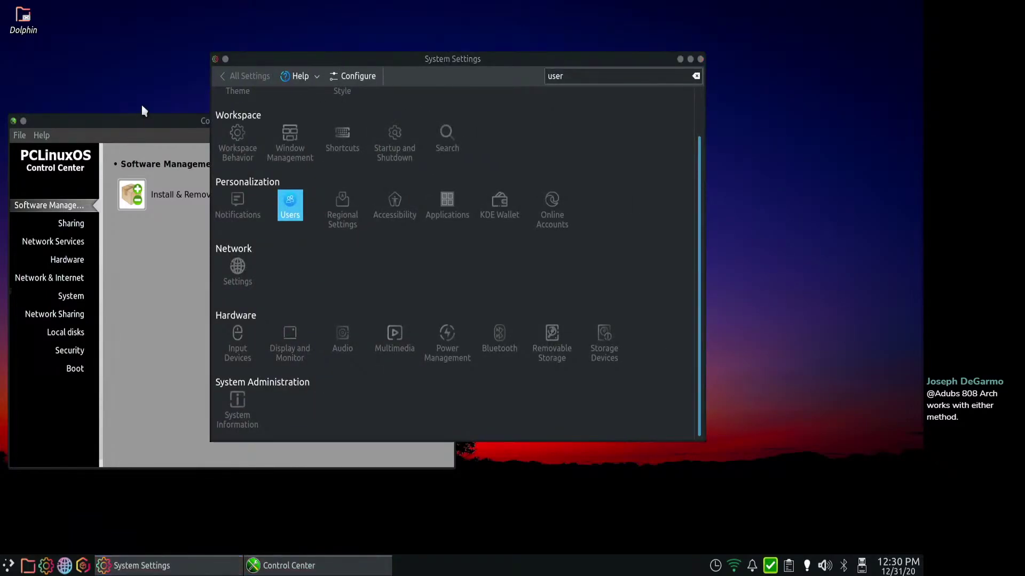
{"action": "left_click", "coordinate": [138, 120]}
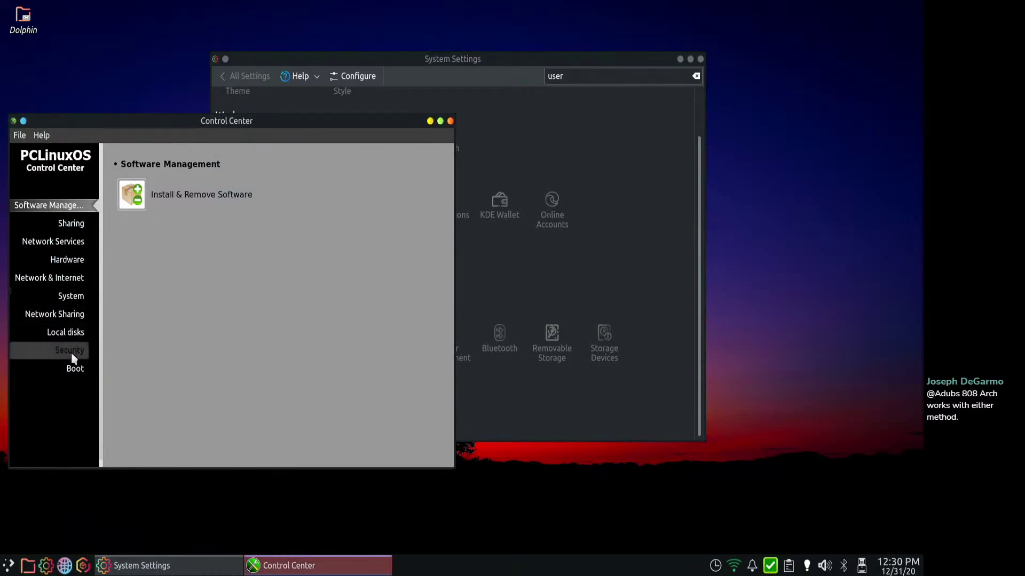
{"action": "left_click", "coordinate": [70, 223]}
{"action": "left_click", "coordinate": [63, 245]}
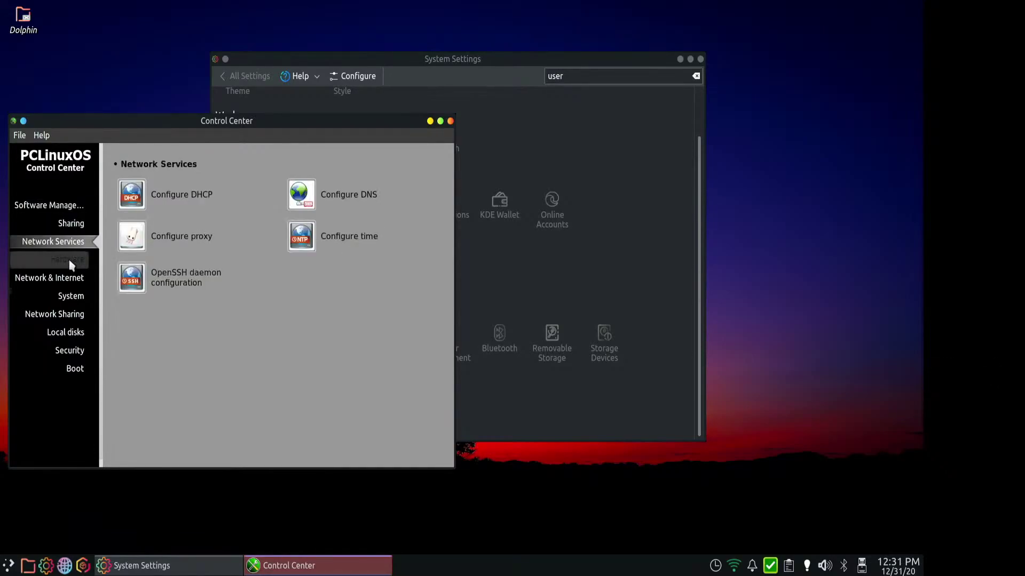
{"action": "left_click", "coordinate": [66, 260]}
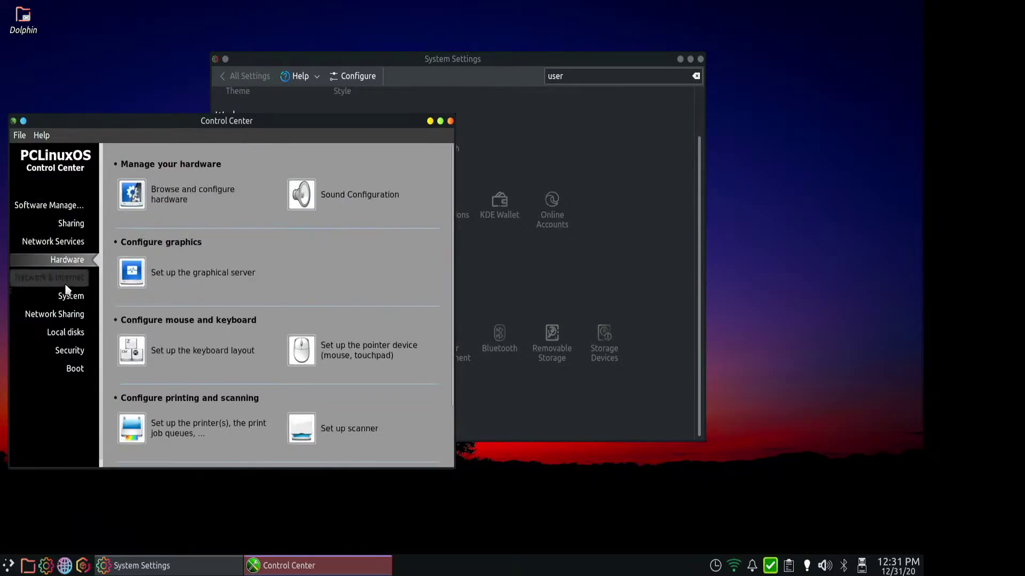
{"action": "left_click", "coordinate": [62, 277]}
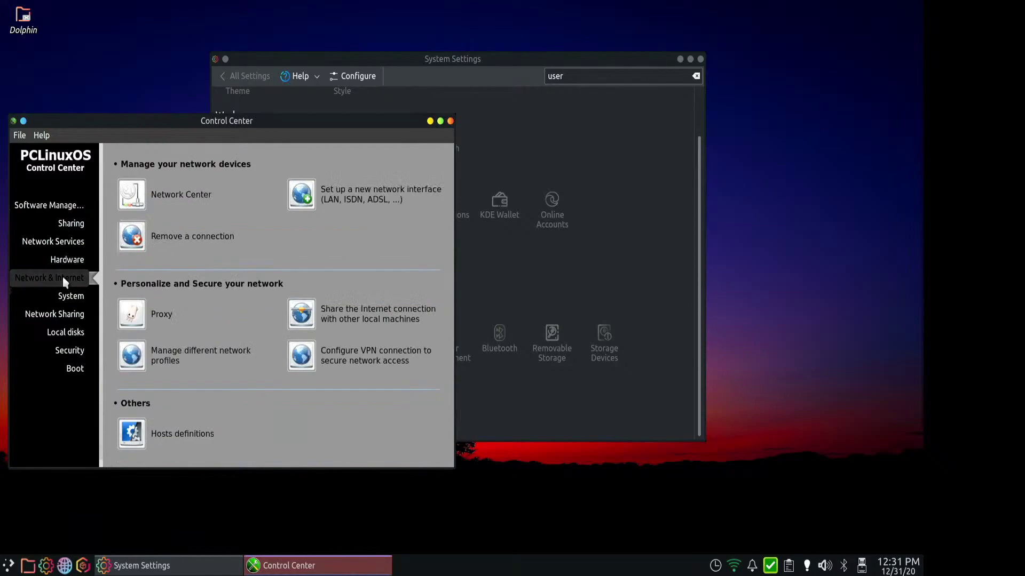
{"action": "left_click", "coordinate": [74, 351]}
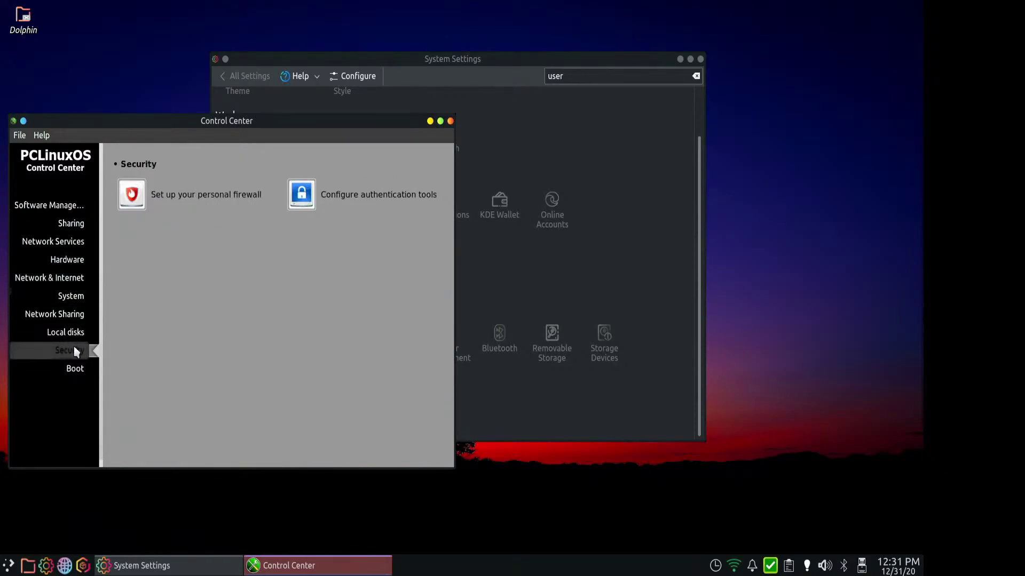
Inspect the authentication tools' Hardware and Network settings, then switch to the System category
{"action": "left_click", "coordinate": [334, 202]}
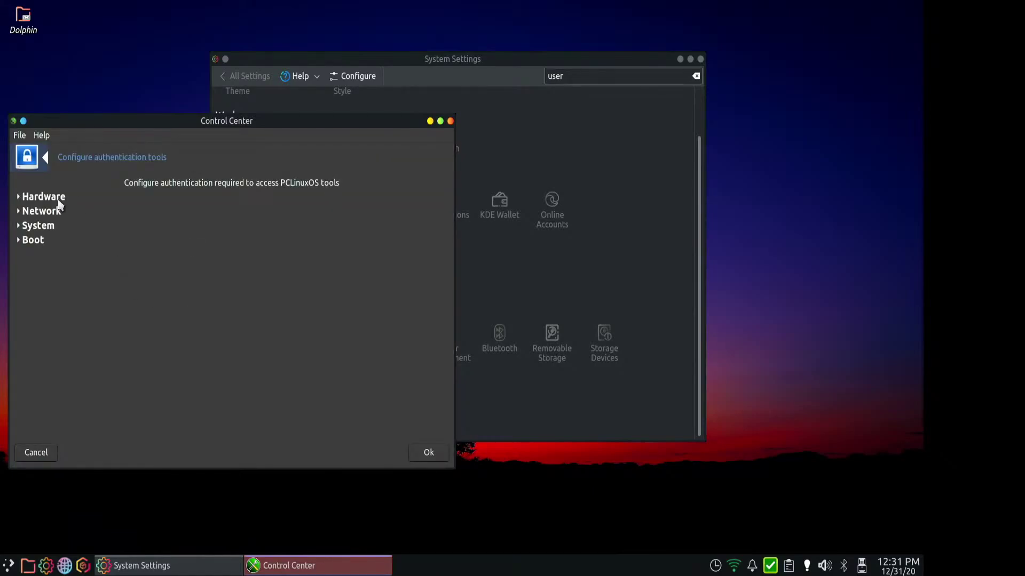
{"action": "left_click", "coordinate": [427, 452]}
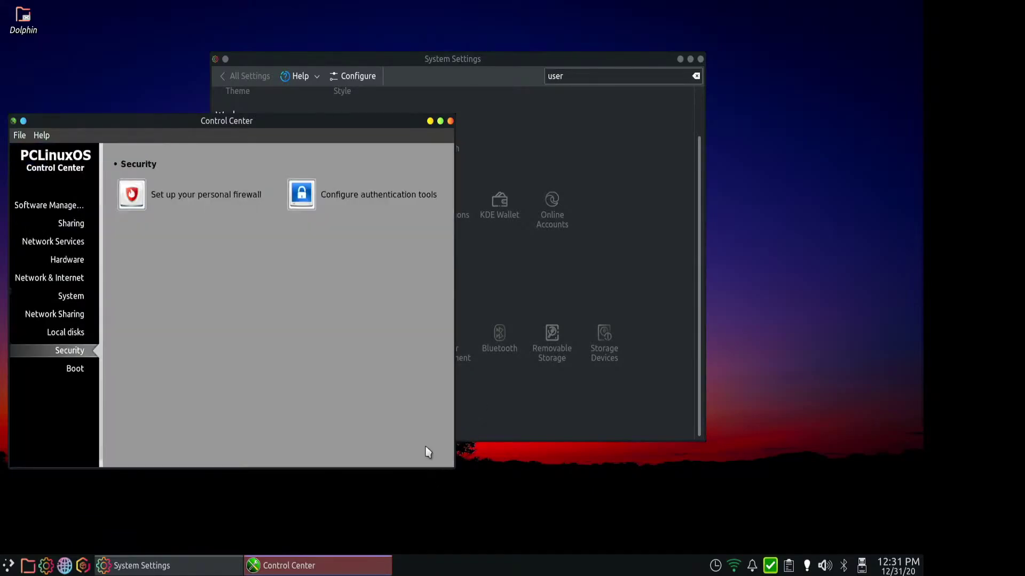
{"action": "left_click", "coordinate": [309, 198]}
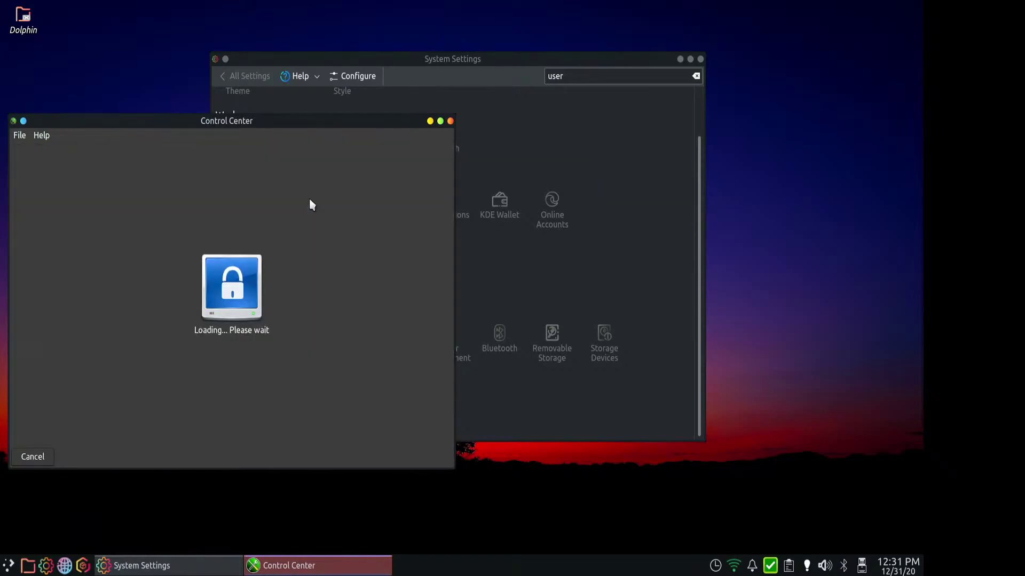
{"action": "left_click", "coordinate": [37, 197]}
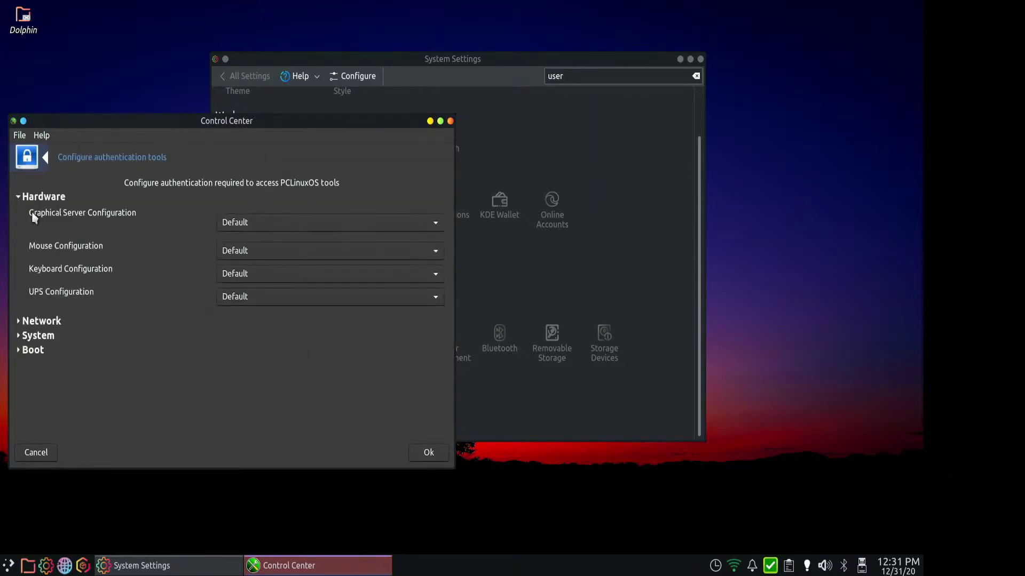
{"action": "left_click", "coordinate": [40, 197]}
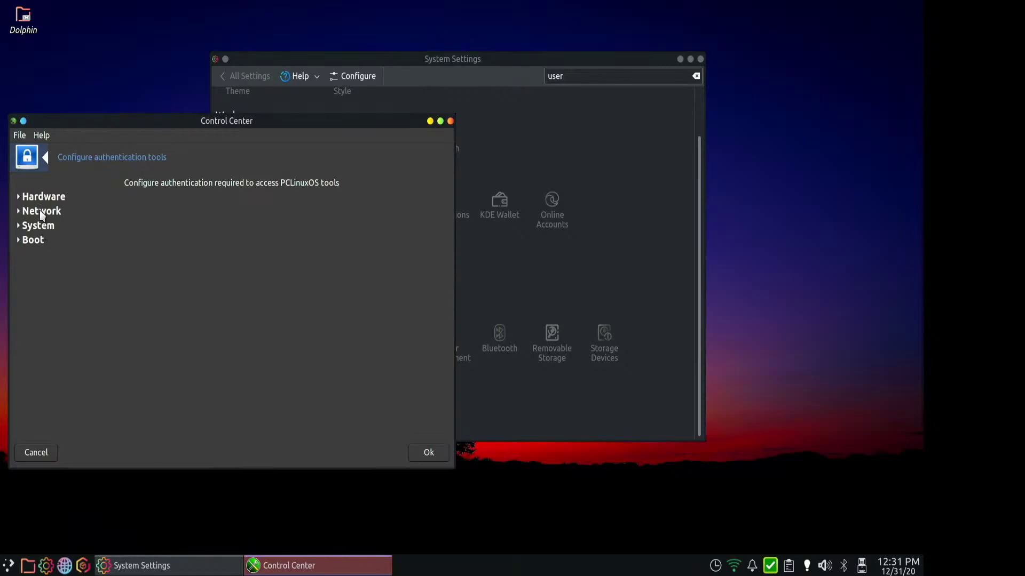
{"action": "left_click", "coordinate": [41, 212]}
{"action": "left_click", "coordinate": [37, 454]}
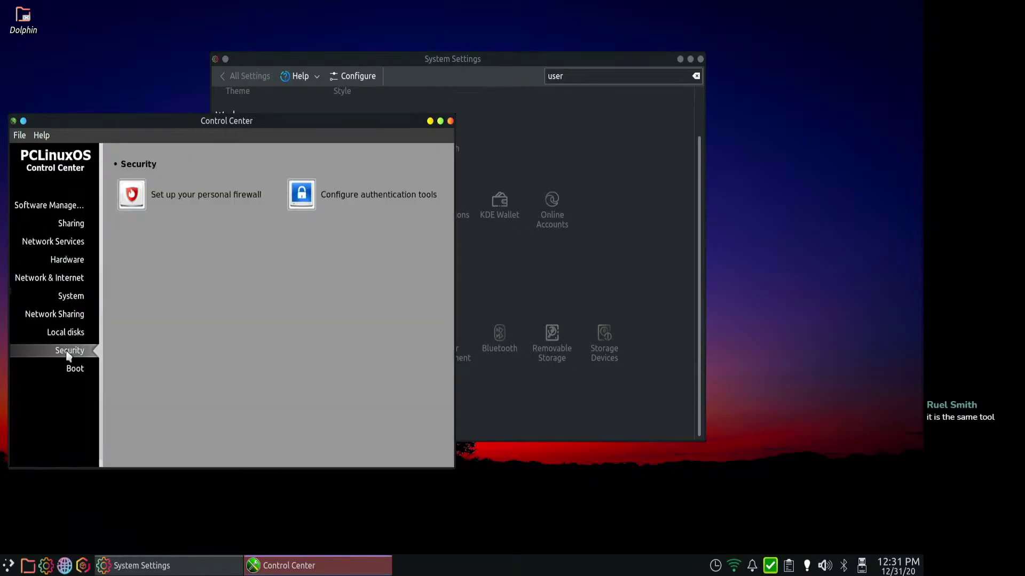
{"action": "left_click", "coordinate": [70, 297]}
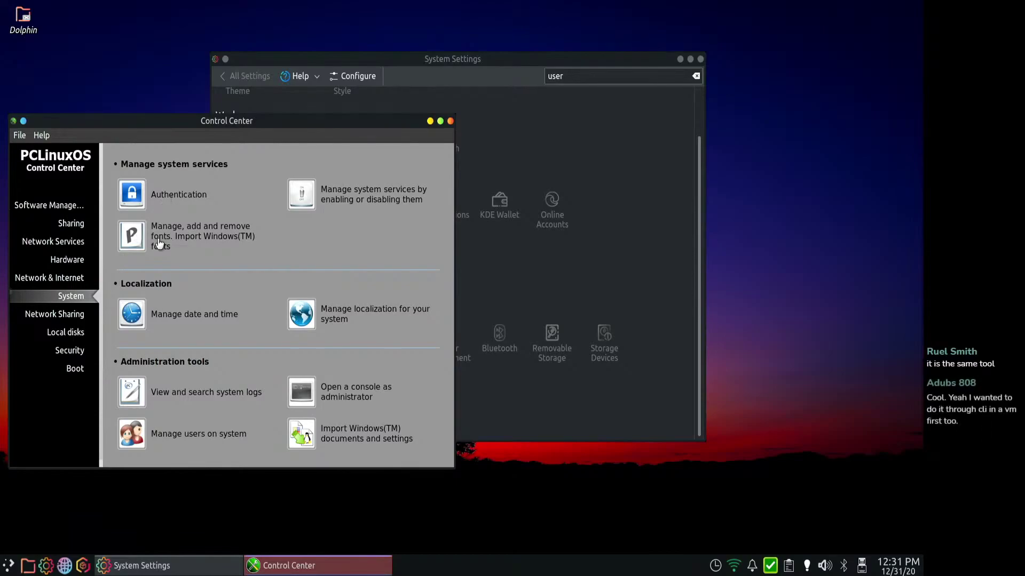
Open the user manager and enter a new user's full name, login, password and confirmation
{"action": "left_click", "coordinate": [192, 430]}
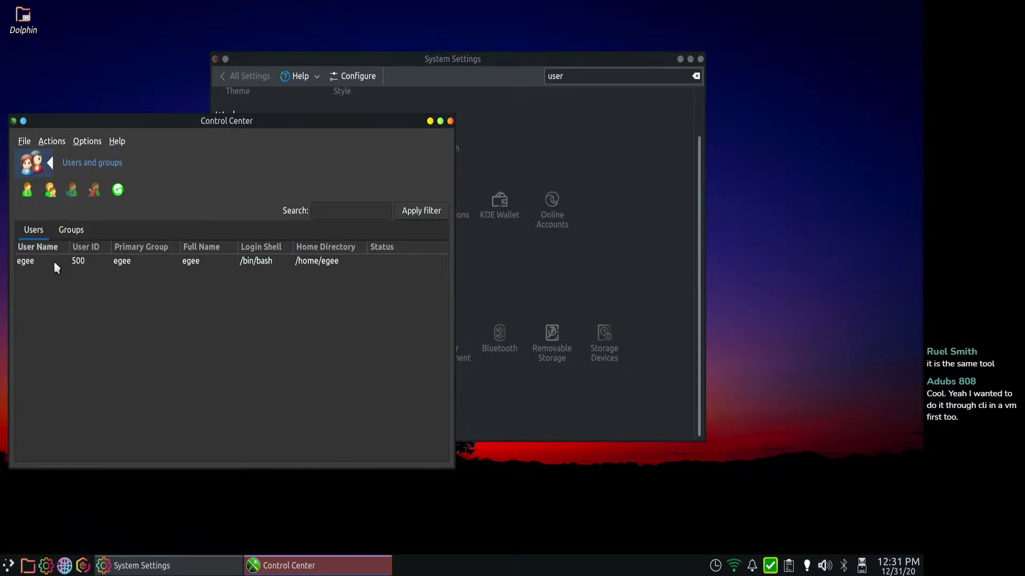
{"action": "left_click", "coordinate": [50, 261]}
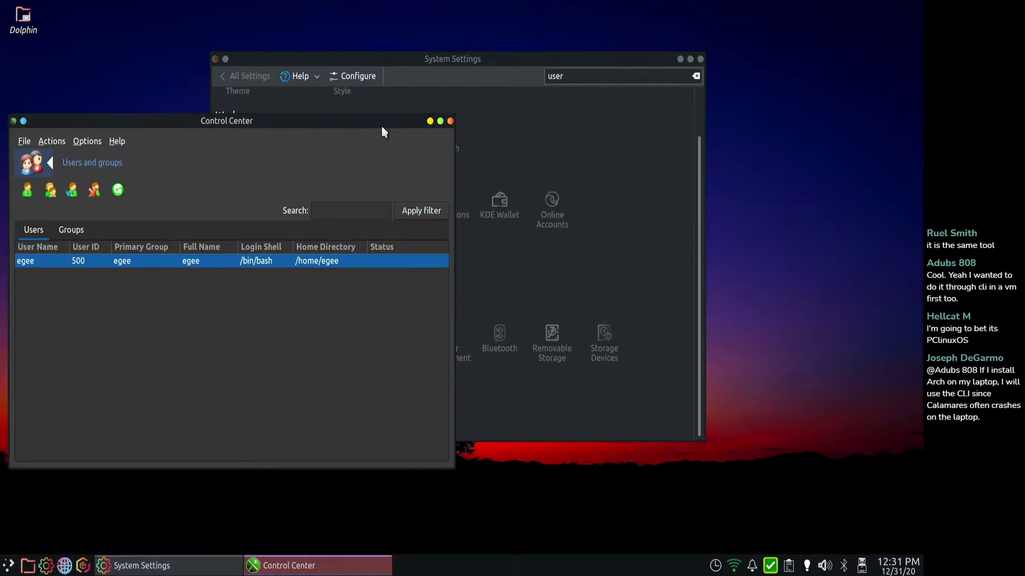
{"action": "left_click", "coordinate": [28, 191]}
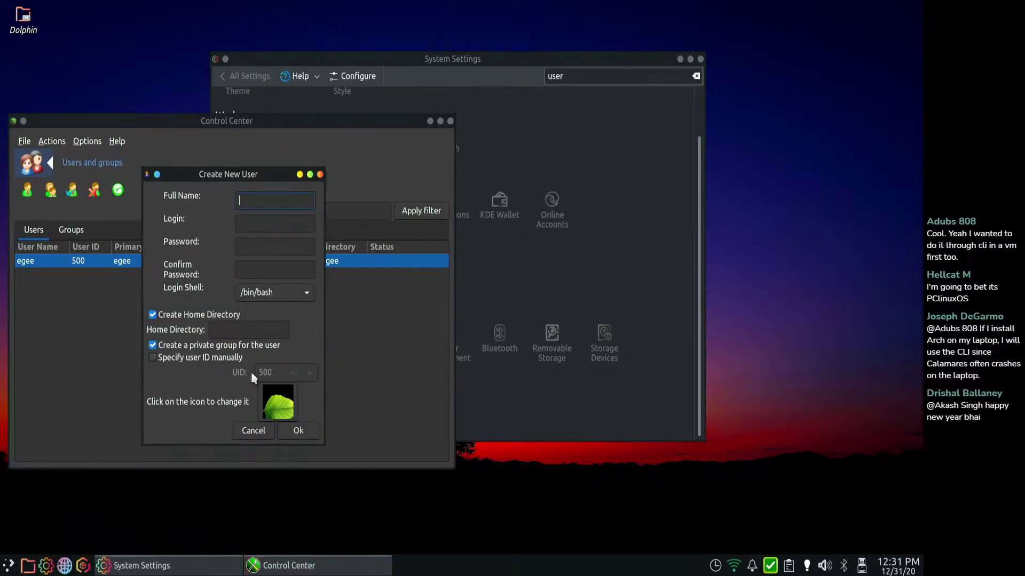
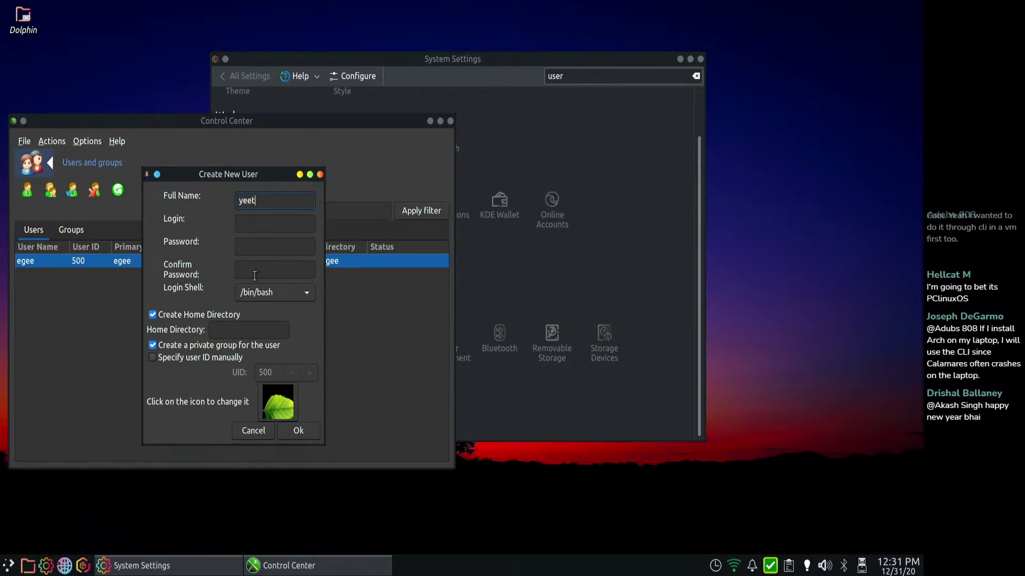
{"action": "key", "text": "Tab"}
{"action": "key", "text": "Tab"}
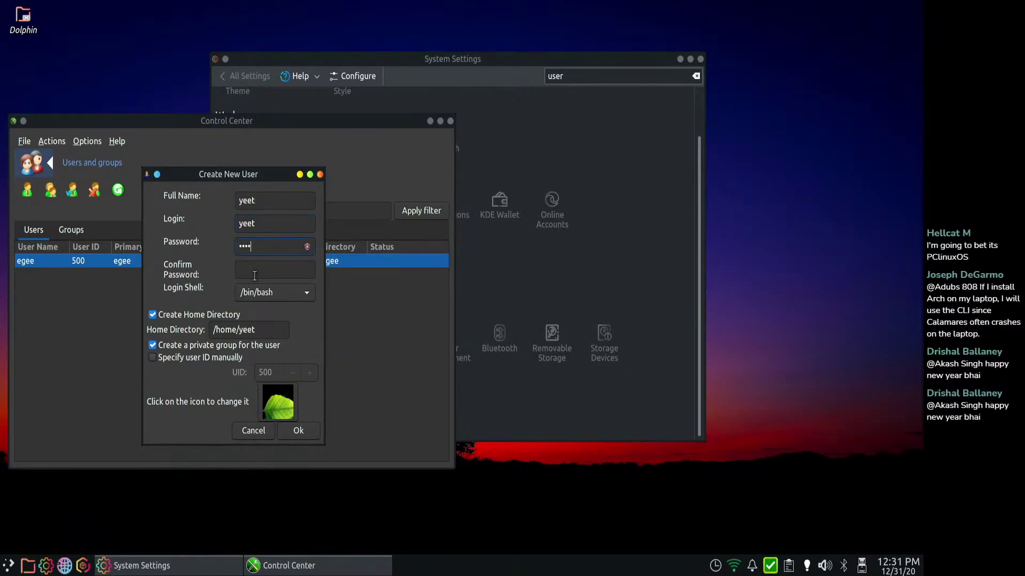
{"action": "key", "text": "Tab"}
Give the new user the /bin/dash shell and dog picture, then create the account
{"action": "left_click", "coordinate": [262, 297]}
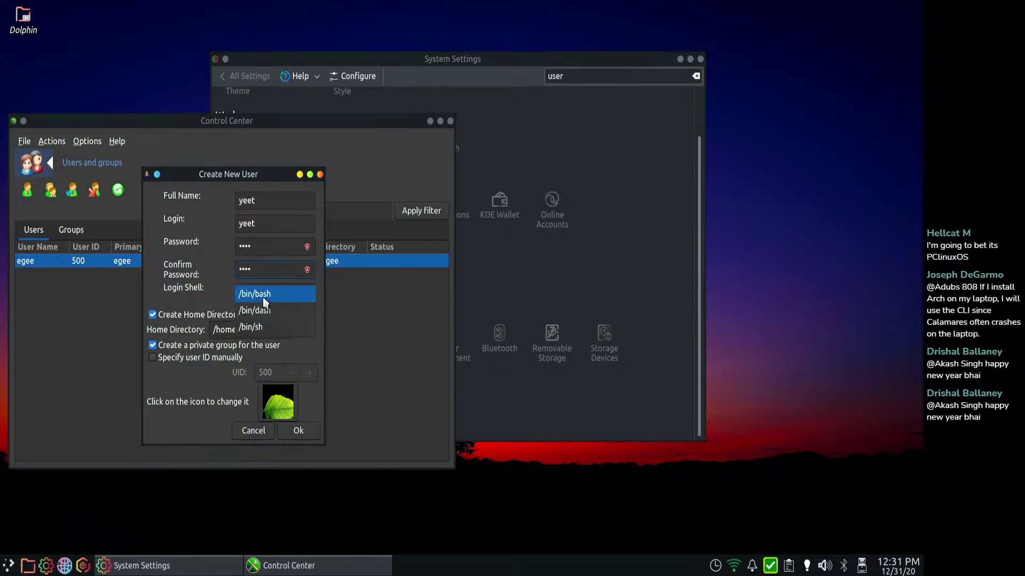
{"action": "left_click", "coordinate": [276, 312]}
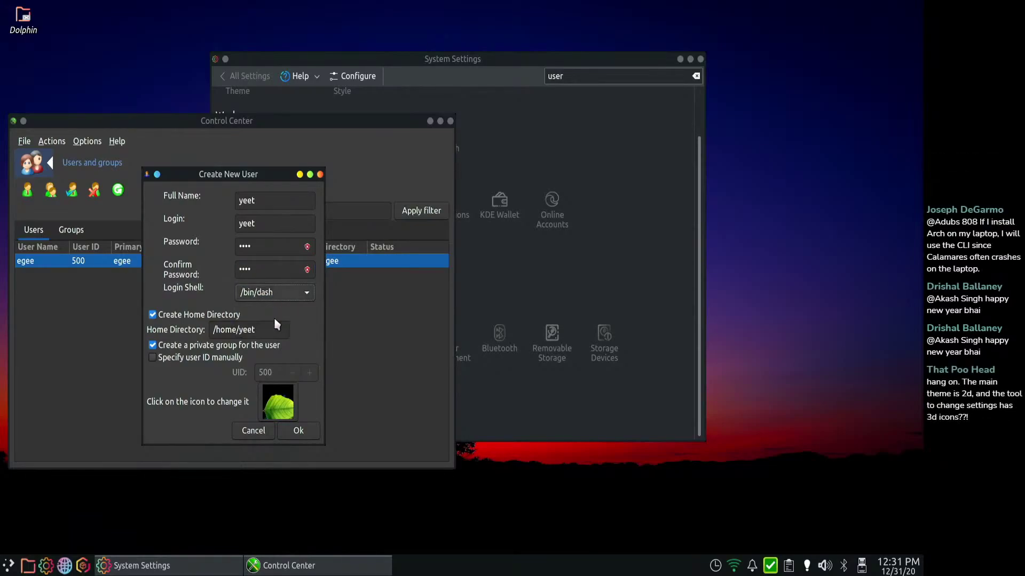
{"action": "left_click", "coordinate": [280, 404]}
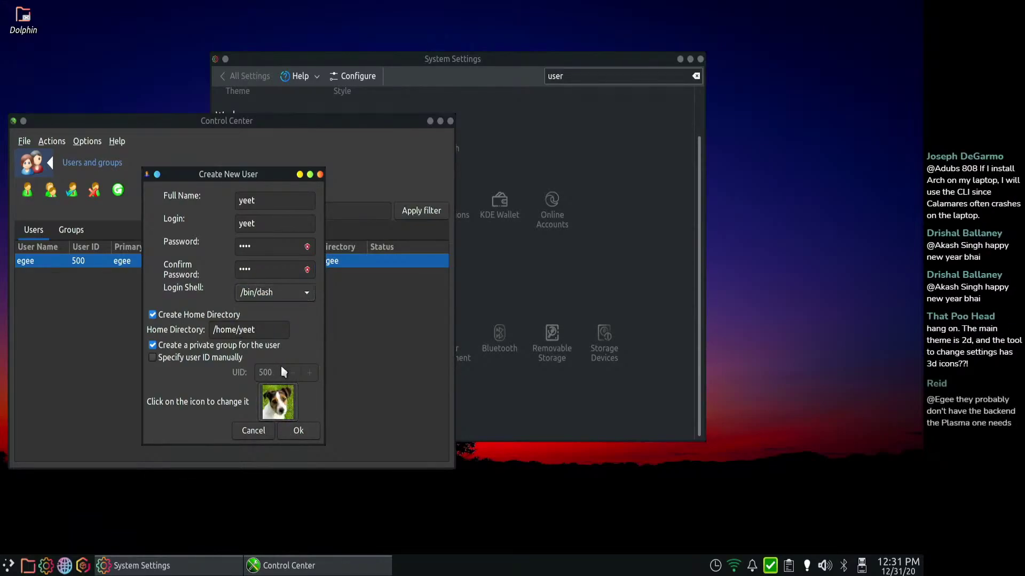
{"action": "left_click", "coordinate": [295, 430]}
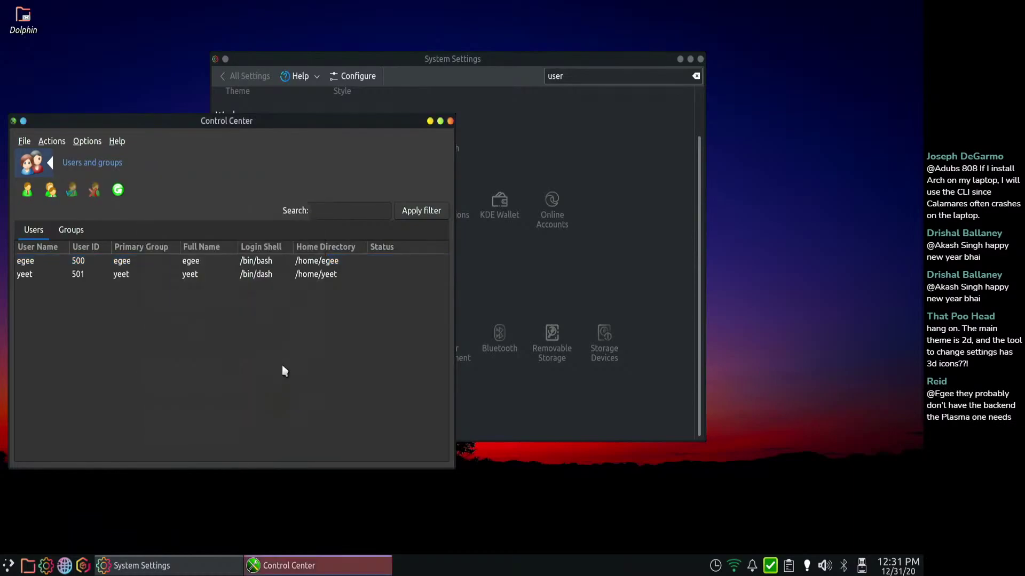
Open the 71.6 GiB Hard Drive in Dolphin and attempt to enter the new user's home folder
{"action": "left_click", "coordinate": [28, 566]}
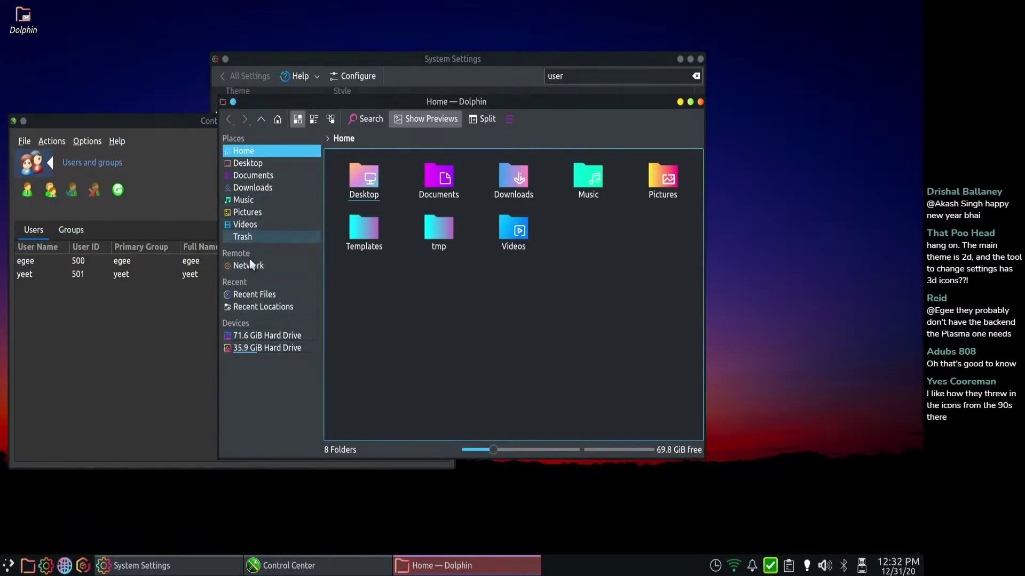
{"action": "left_click", "coordinate": [253, 336]}
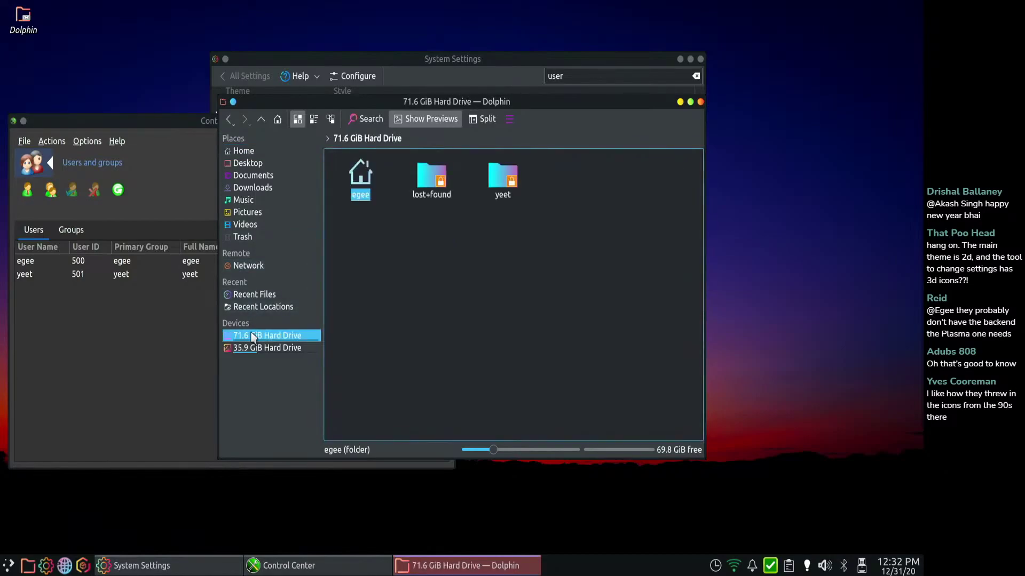
{"action": "double_click", "coordinate": [502, 177]}
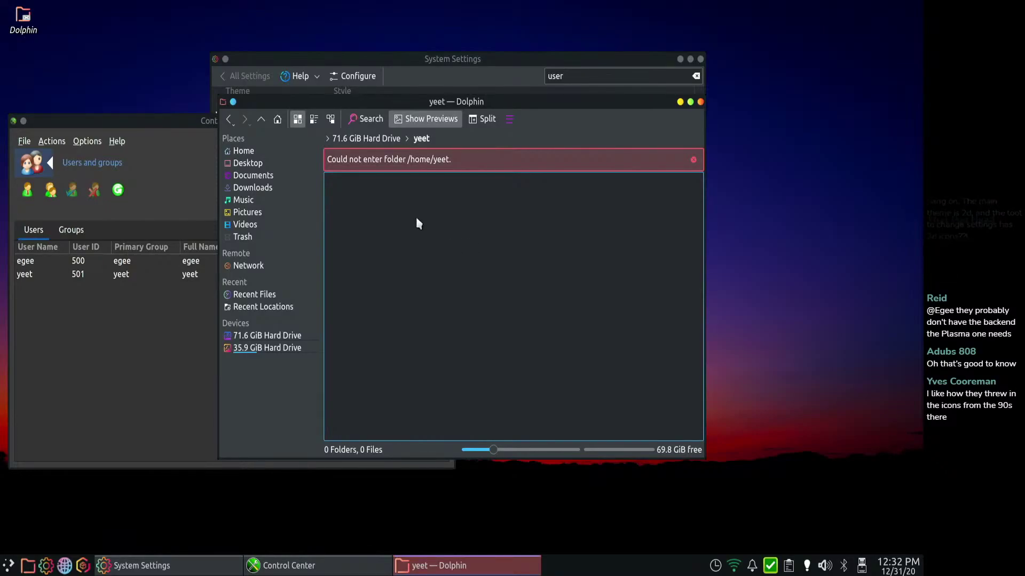
{"action": "left_click", "coordinate": [310, 57]}
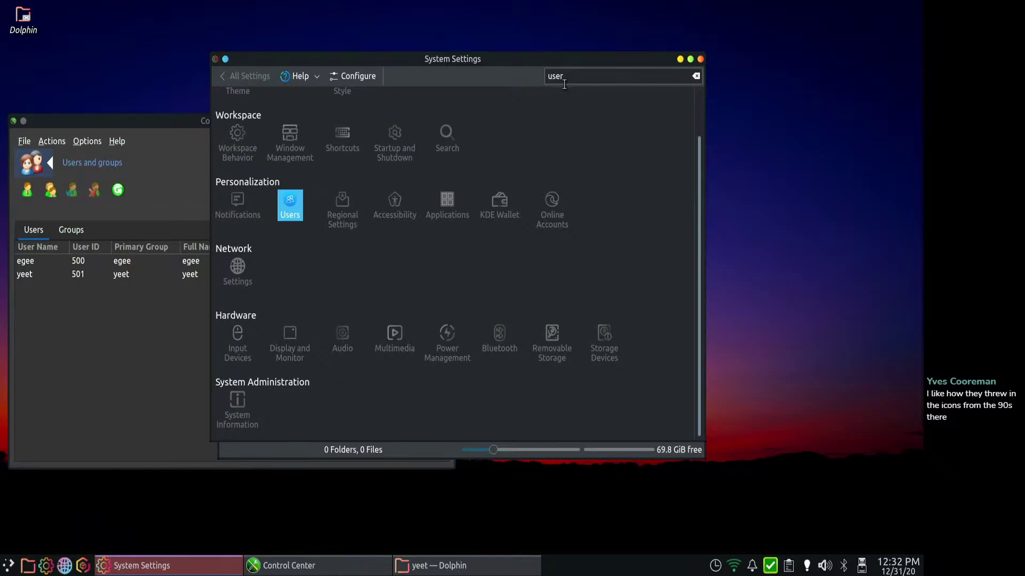
Close Dolphin, search System Settings for 'parental' with no matches, and return to Control Center
{"action": "key", "text": "alt+Tab"}
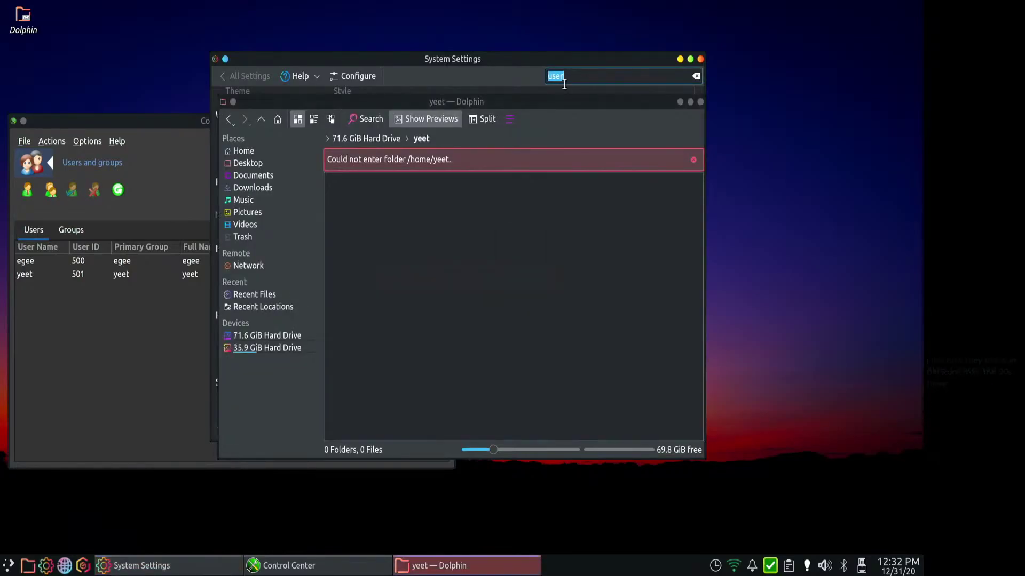
{"action": "key", "text": "alt+F4"}
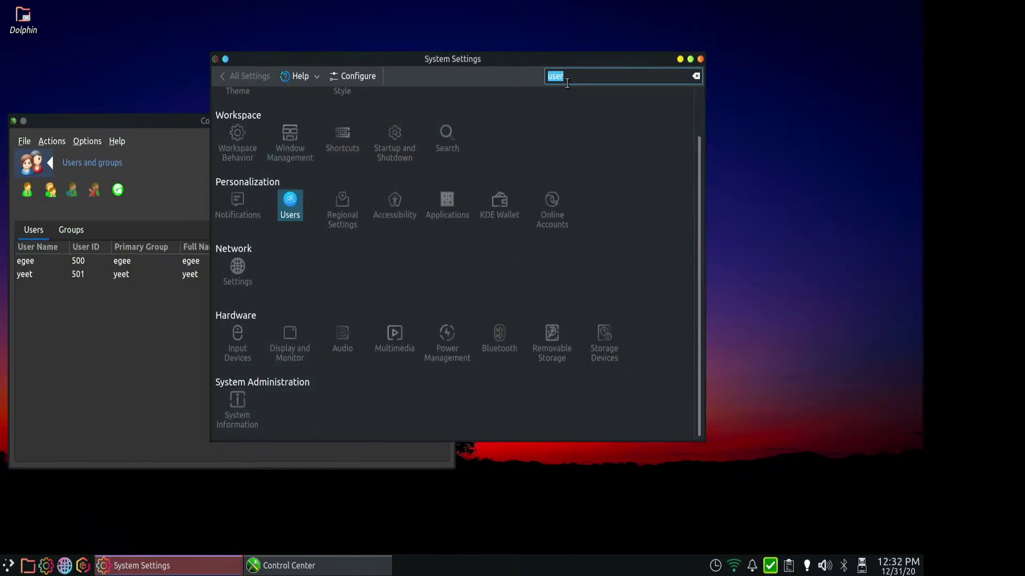
{"action": "type", "text": "parental"}
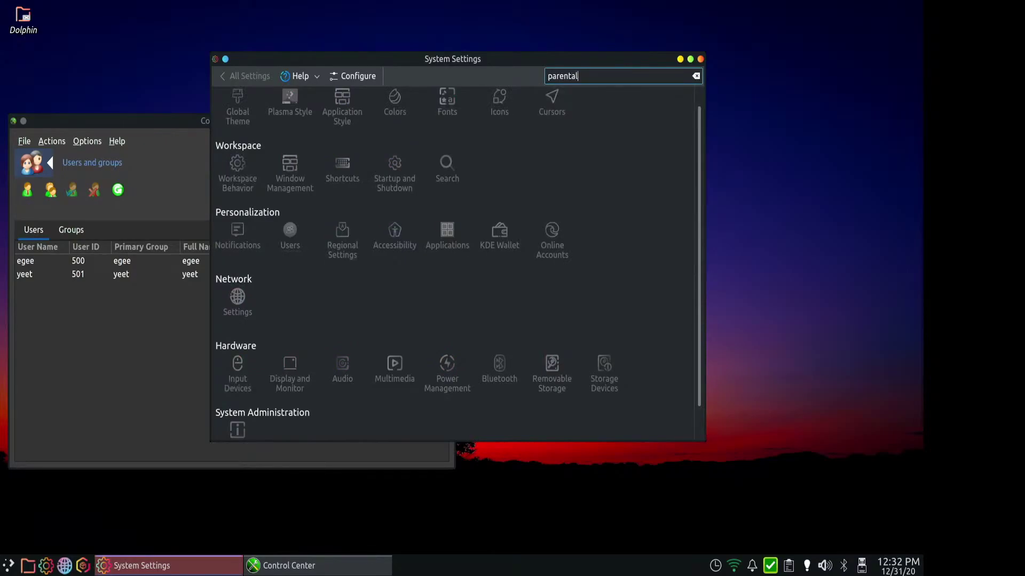
{"action": "scroll", "coordinate": [529, 235], "scroll_direction": "down", "scroll_amount": 2}
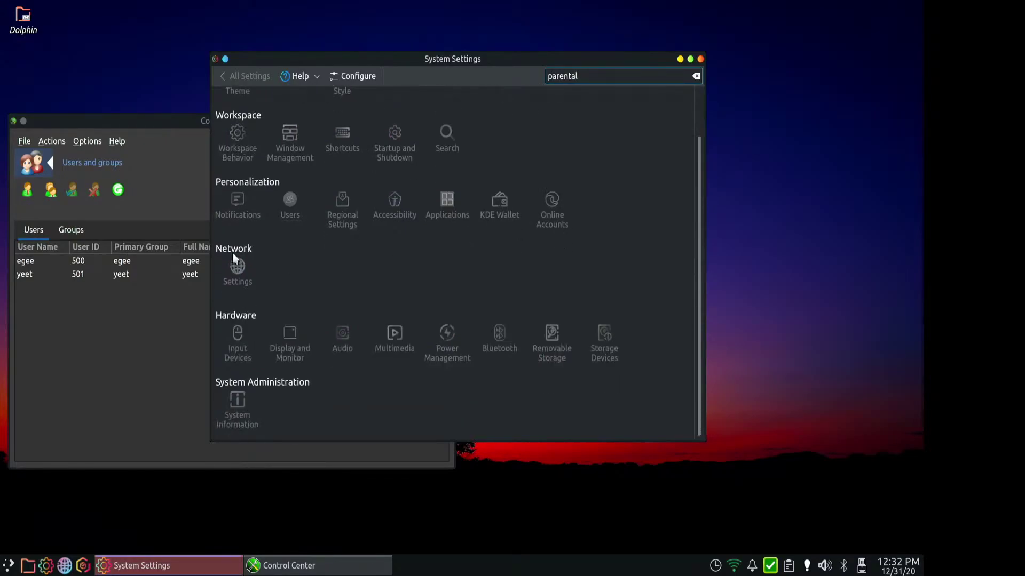
{"action": "left_click", "coordinate": [73, 161]}
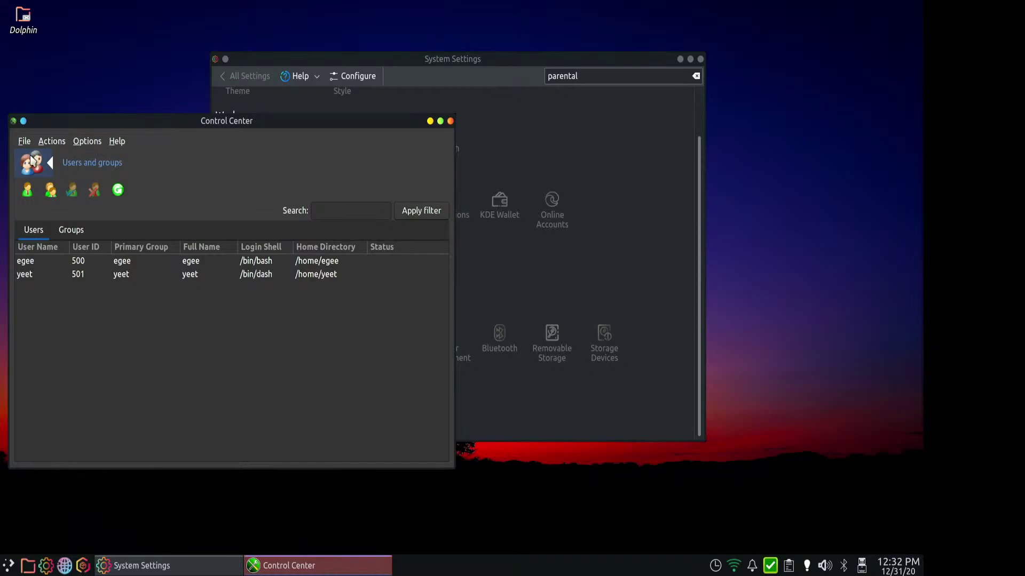
Quit the user management module and switch to the Security category
{"action": "left_click_drag", "start_coordinate": [99, 122], "coordinate": [163, 105]}
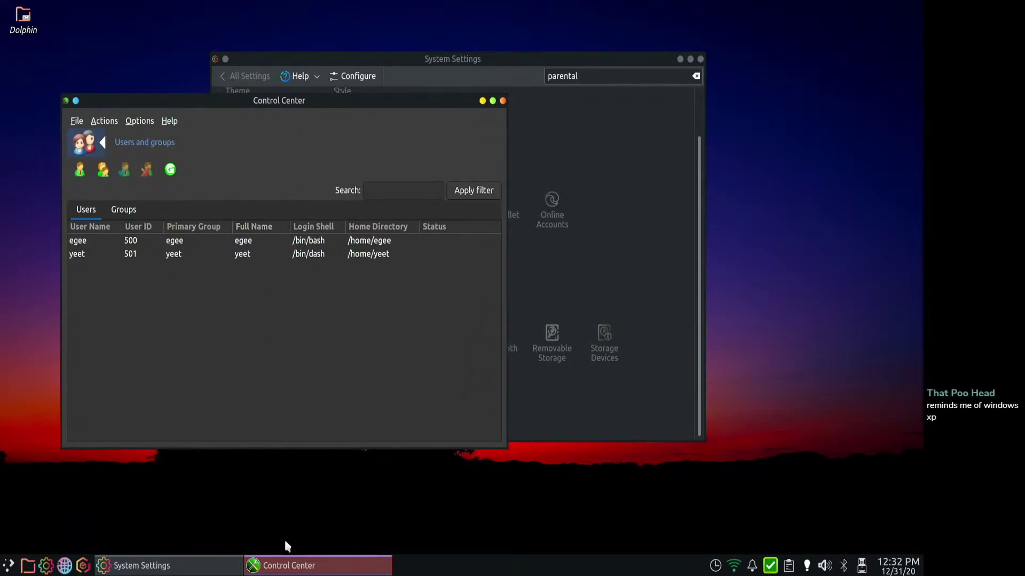
{"action": "left_click", "coordinate": [78, 121]}
{"action": "left_click", "coordinate": [86, 146]}
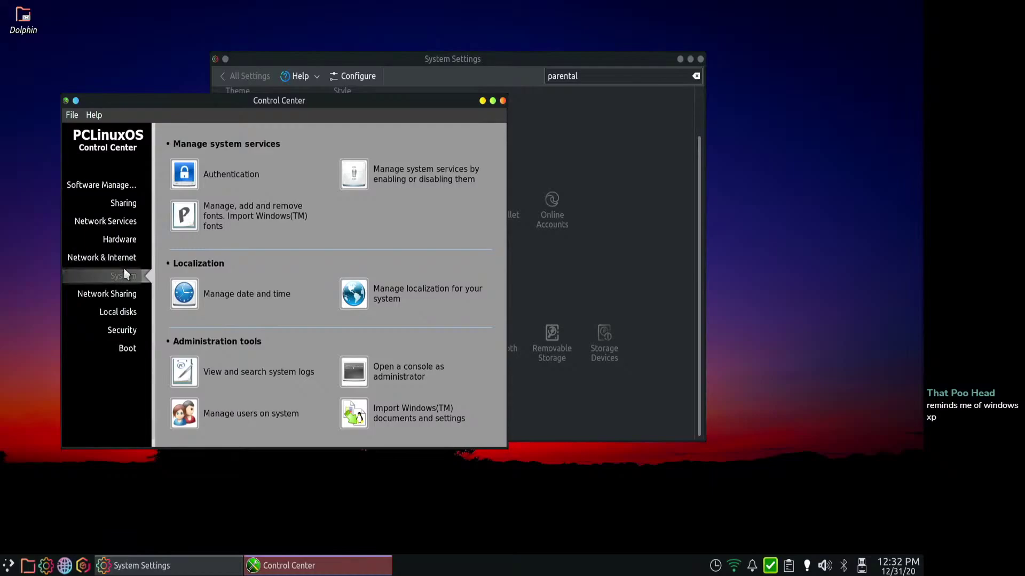
{"action": "left_click", "coordinate": [119, 311]}
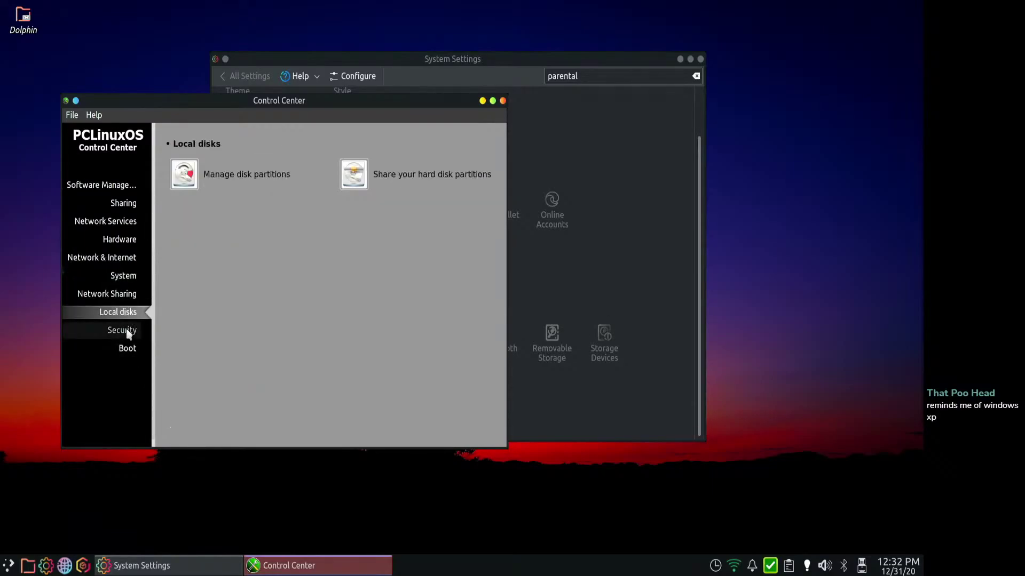
{"action": "left_click", "coordinate": [126, 330]}
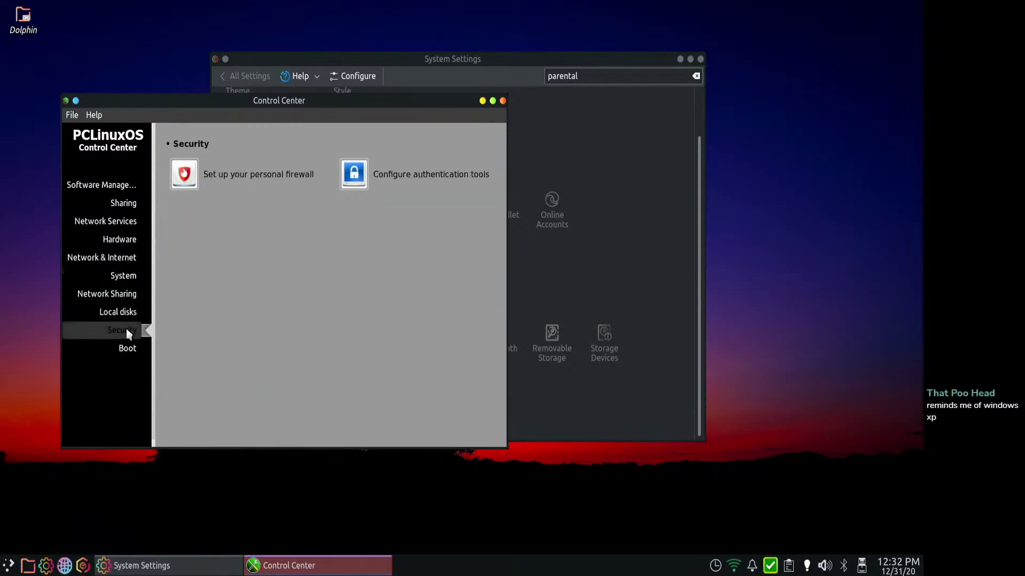
Step through the personal firewall setup notices, then cancel the wizard without changes
{"action": "left_click", "coordinate": [305, 177]}
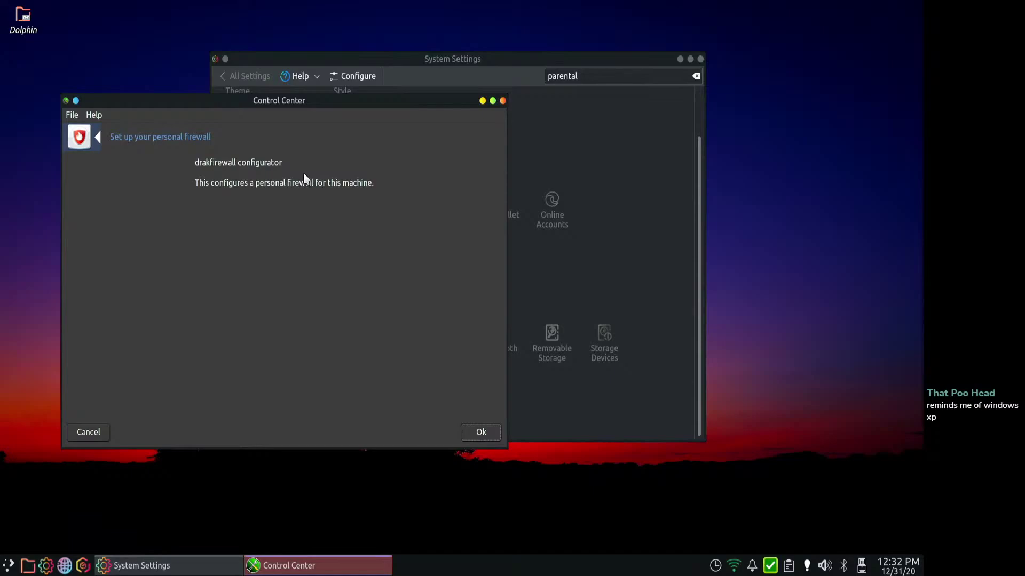
{"action": "left_click", "coordinate": [483, 435]}
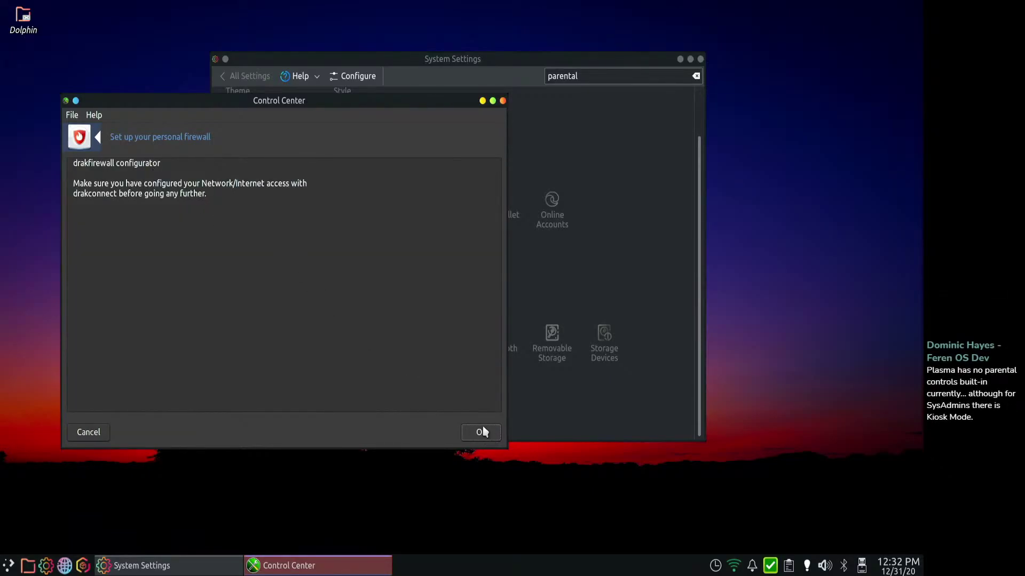
{"action": "left_click", "coordinate": [482, 429]}
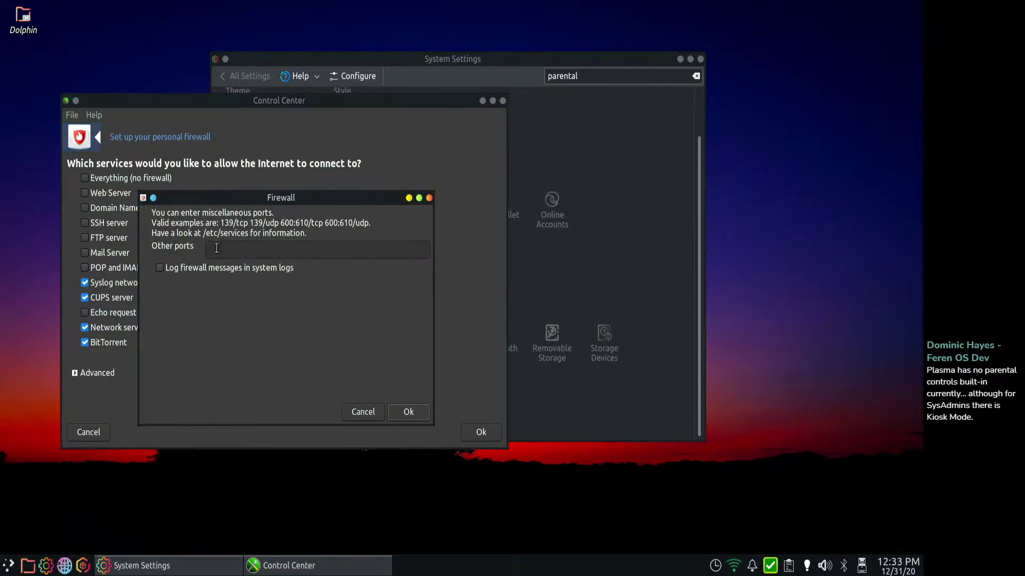
{"action": "left_click", "coordinate": [361, 412]}
{"action": "left_click", "coordinate": [78, 435]}
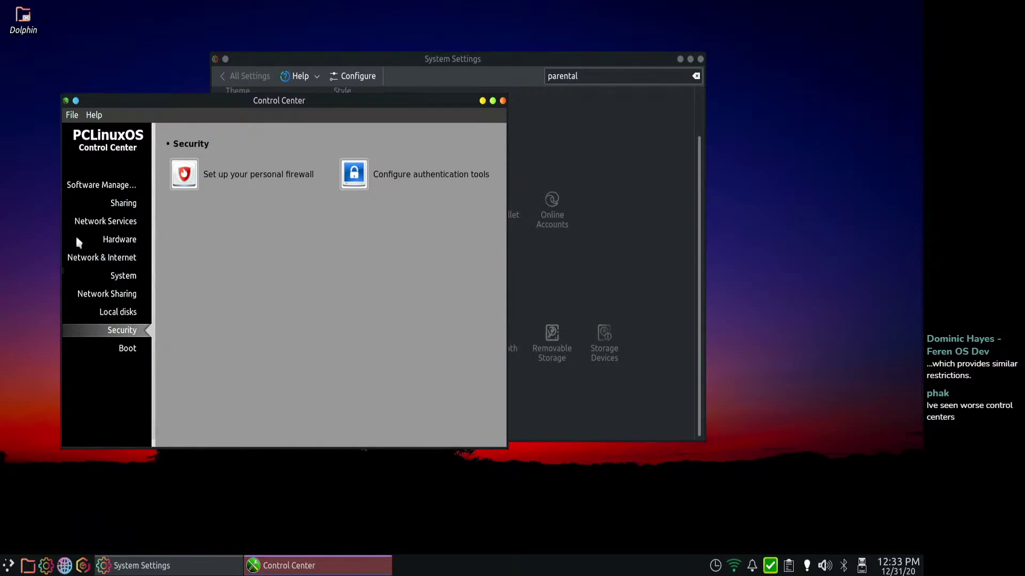
Select the System category in Control Center; the computer restarts to the PCLinuxOS boot menu
{"action": "left_click", "coordinate": [118, 275]}
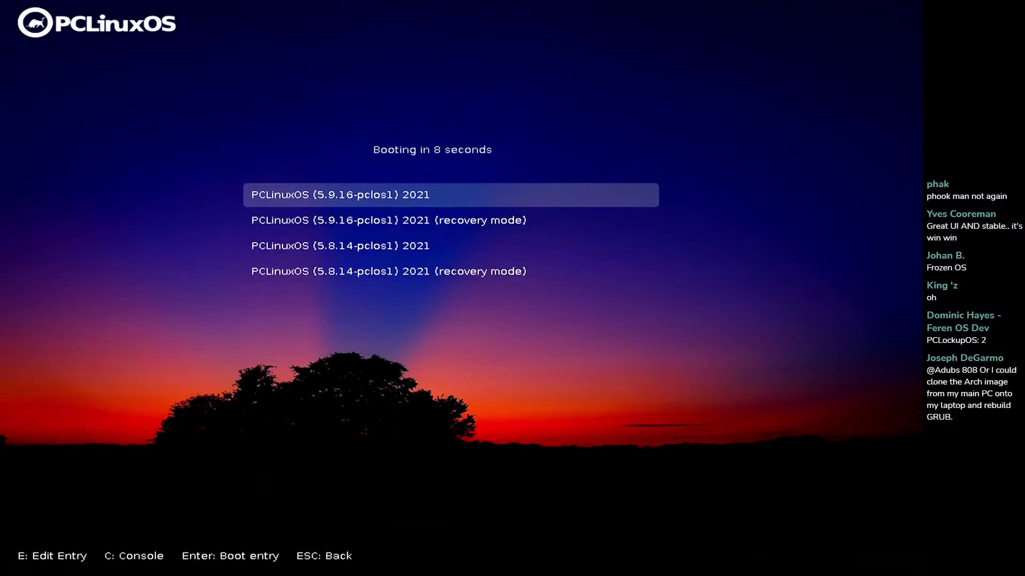
Boot the default PCLinuxOS entry and log in as the first user with their password
{"action": "key", "text": "Return"}
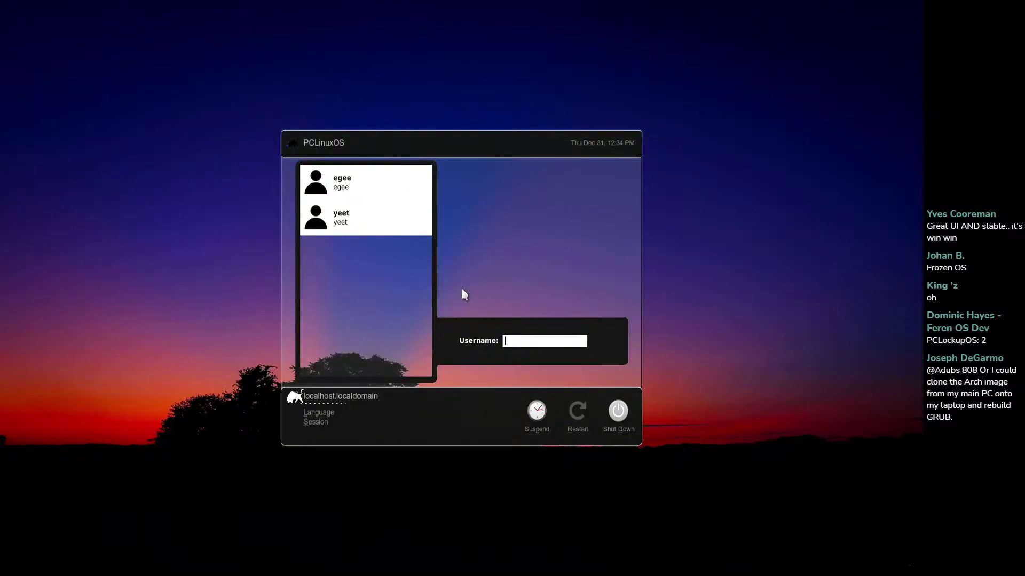
{"action": "left_click", "coordinate": [386, 182]}
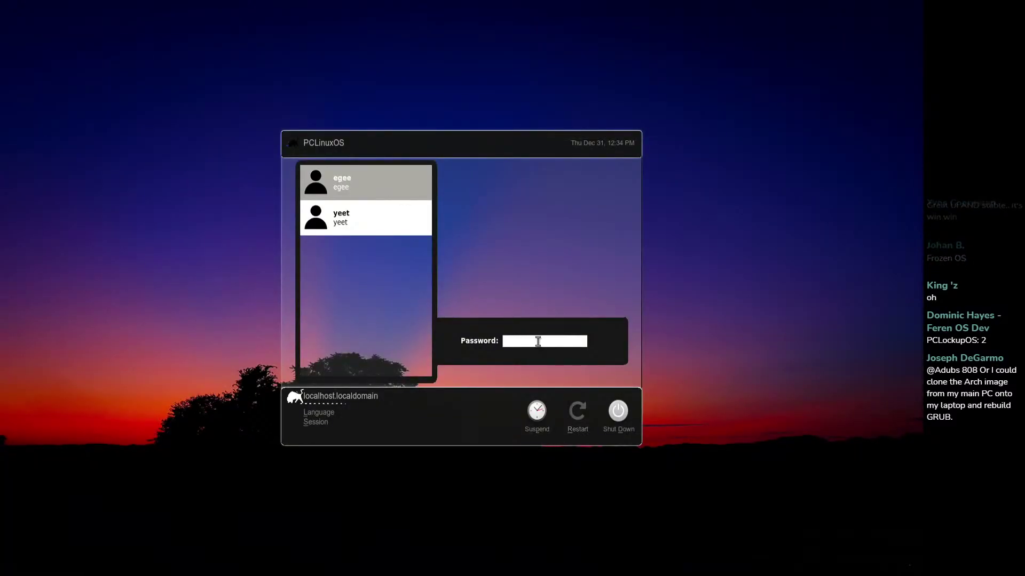
{"action": "type", "text": "••••"}
{"action": "key", "text": "Return"}
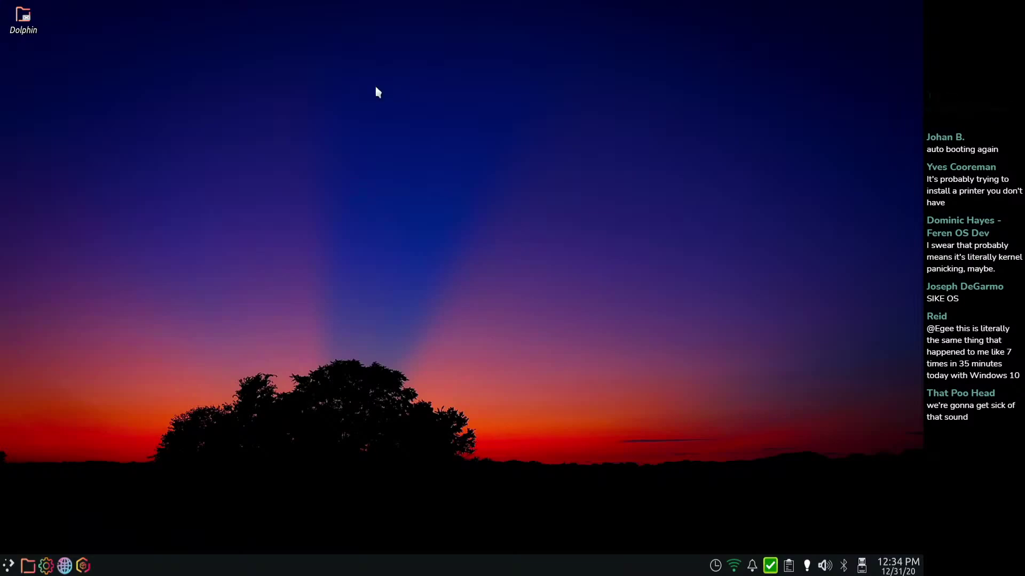
Open the application launcher menu, close it, and open it again
{"action": "left_click", "coordinate": [10, 567]}
{"action": "left_click", "coordinate": [9, 566]}
{"action": "left_click", "coordinate": [10, 566]}
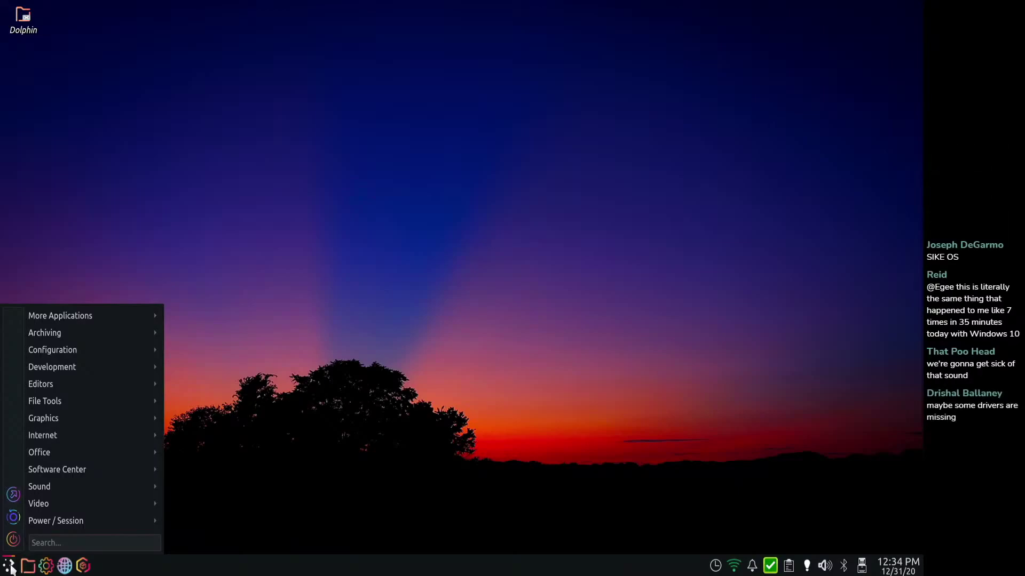
Search the launcher for 'dolph', replace it with 'hosts', then close the launcher
{"action": "type", "text": "dolph"}
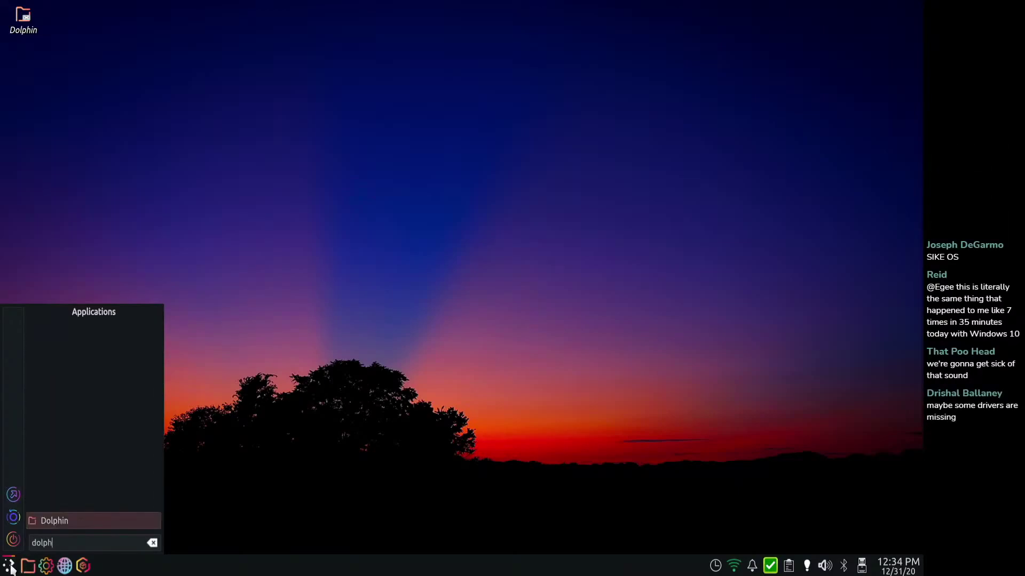
{"action": "key", "text": "ctrl+a"}
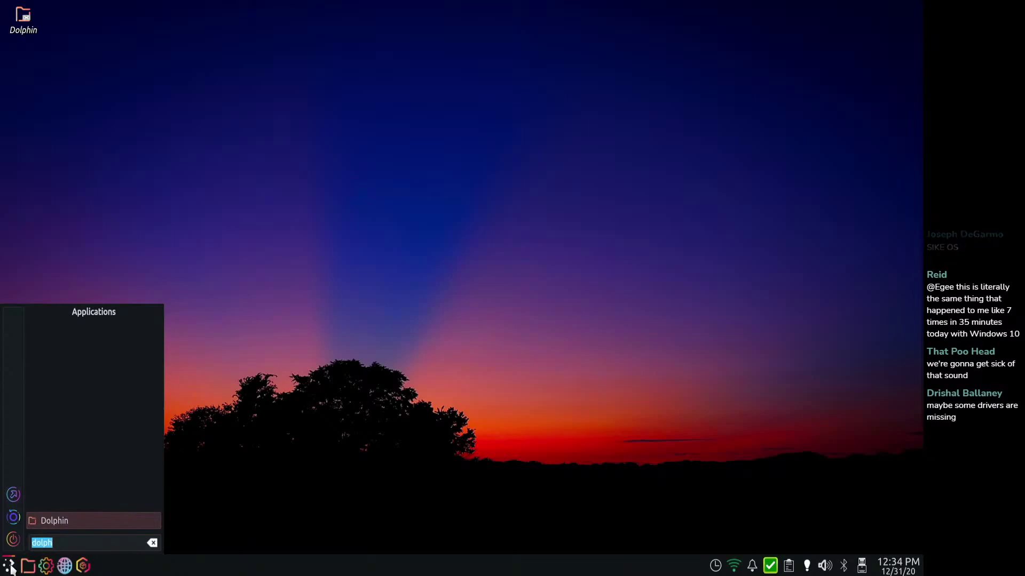
{"action": "type", "text": "hosts"}
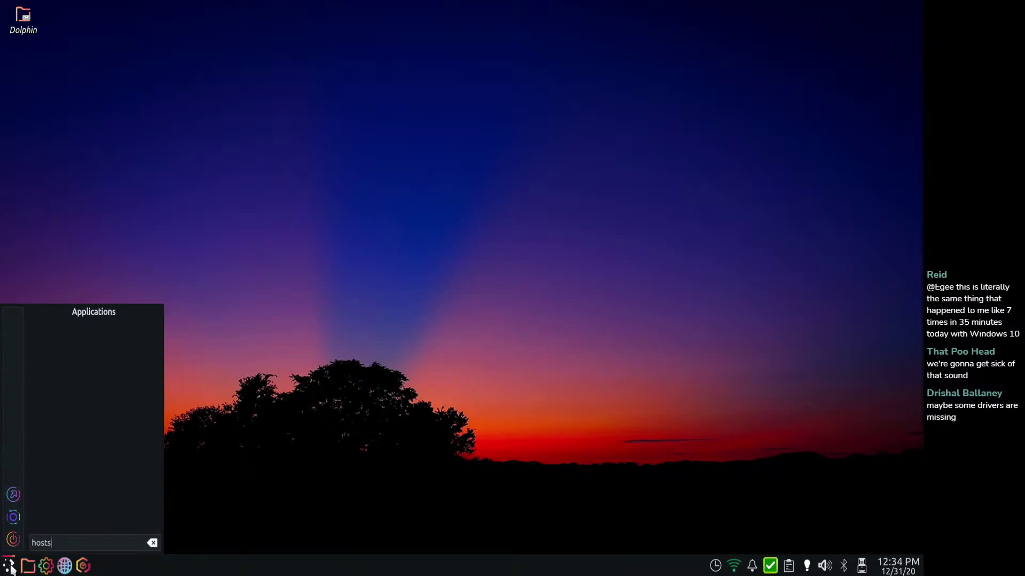
{"action": "key", "text": "ctrl+a"}
{"action": "key", "text": "ctrl+c"}
{"action": "left_click", "coordinate": [10, 567]}
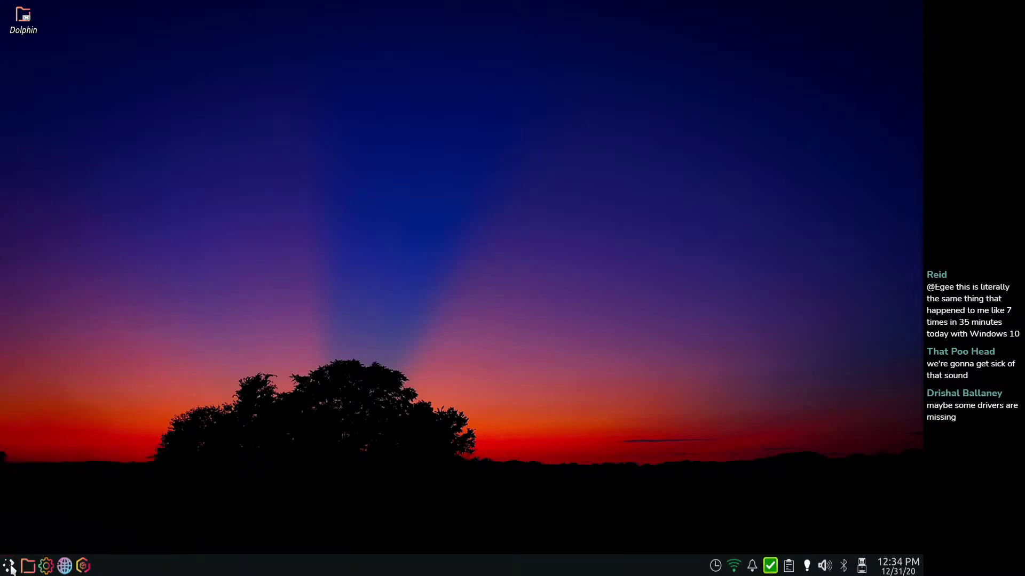
Search KRunner for 'hosts.conf', then clear the field and dismiss KRunner
{"action": "key", "text": "alt+space"}
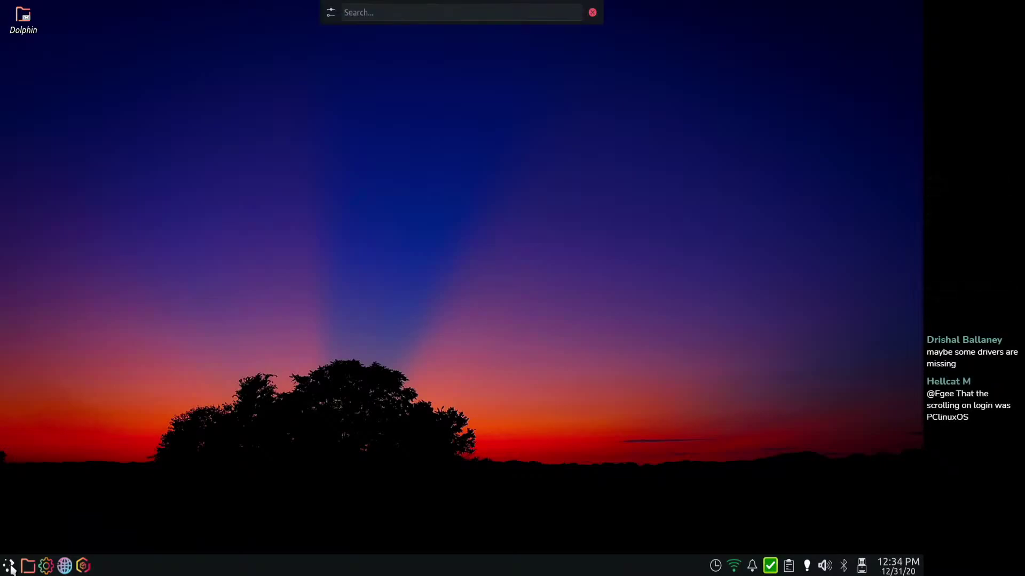
{"action": "key", "text": "ctrl+v"}
{"action": "type", "text": ".conf"}
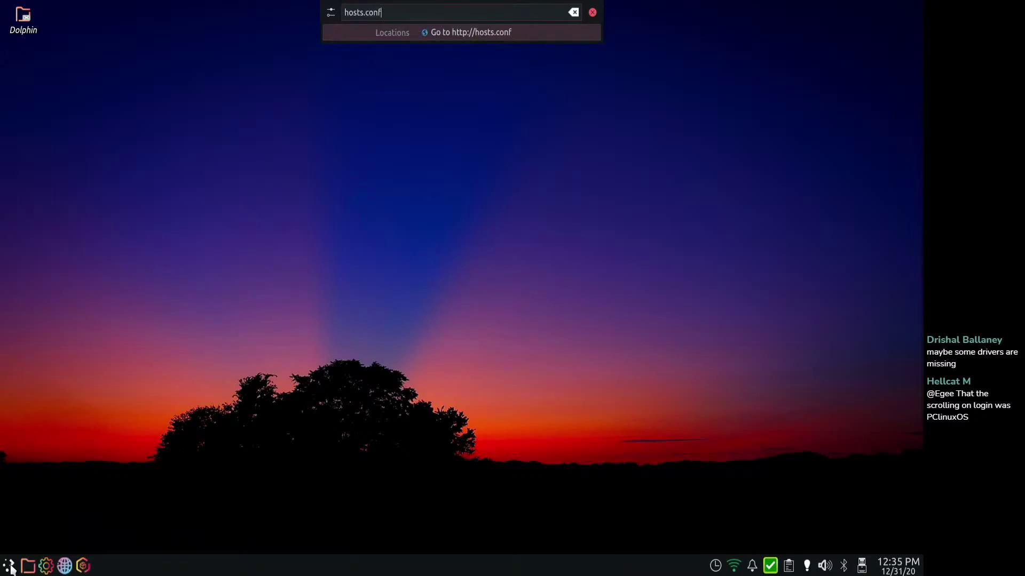
{"action": "key", "text": "BackSpace"}
{"action": "key", "text": "BackSpace"}
{"action": "key", "text": "BackSpace"}
{"action": "key", "text": "ctrl+a"}
{"action": "key", "text": "BackSpace"}
{"action": "key", "text": "Escape"}
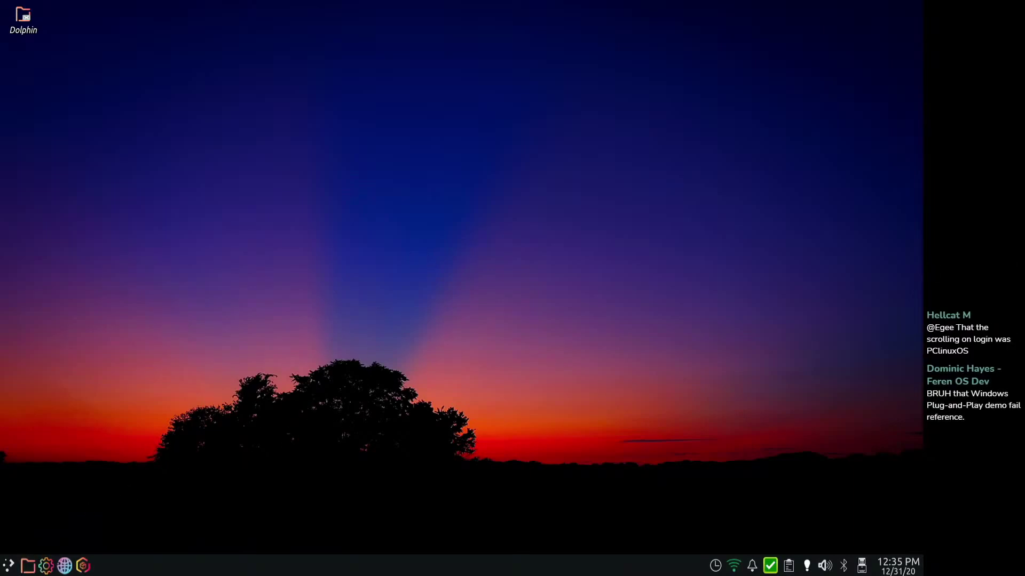
Remove the Quicklaunch widget from the panel and glance at the Add Widgets list
{"action": "right_click", "coordinate": [27, 564]}
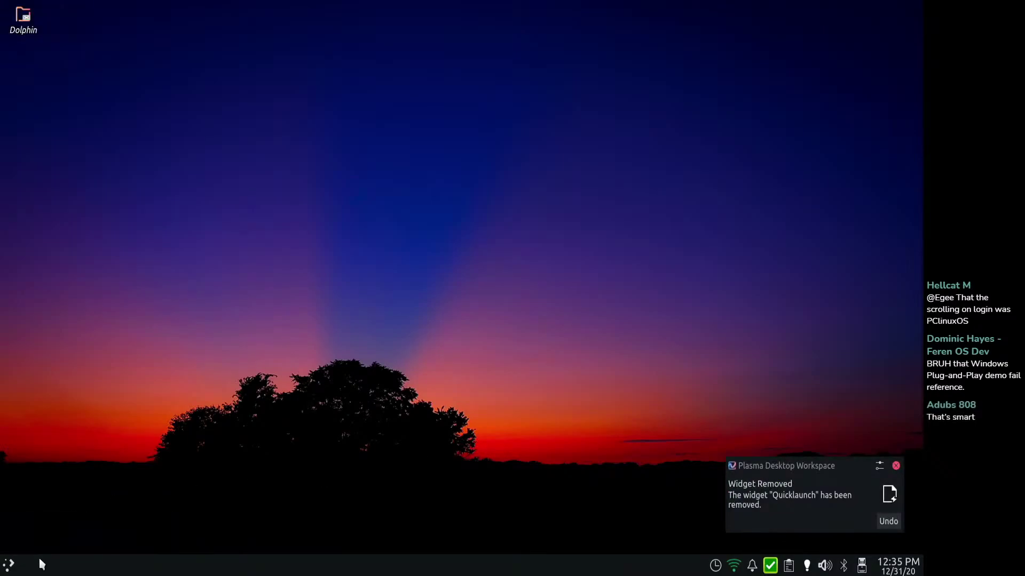
{"action": "right_click", "coordinate": [40, 564]}
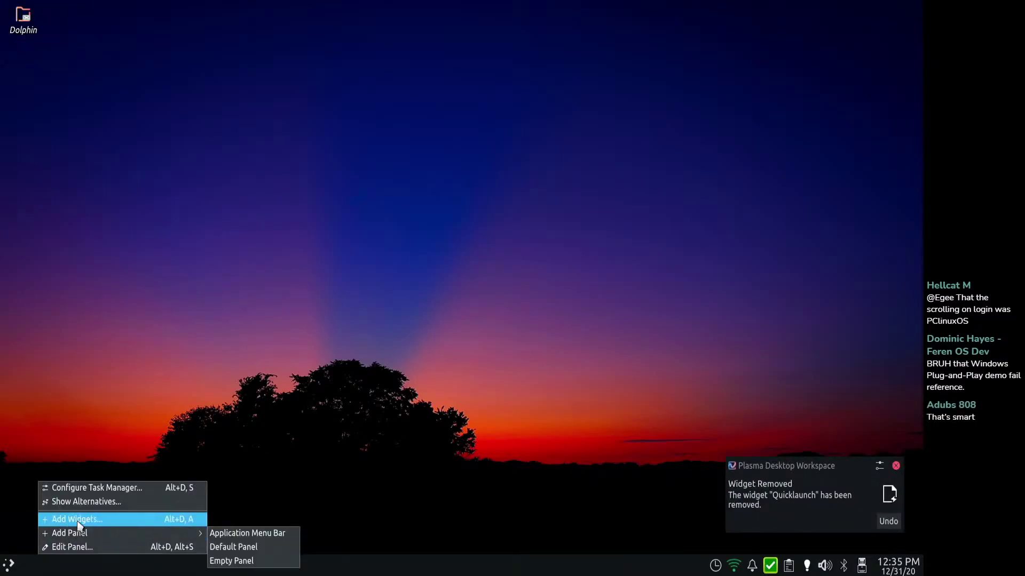
{"action": "left_click", "coordinate": [219, 428]}
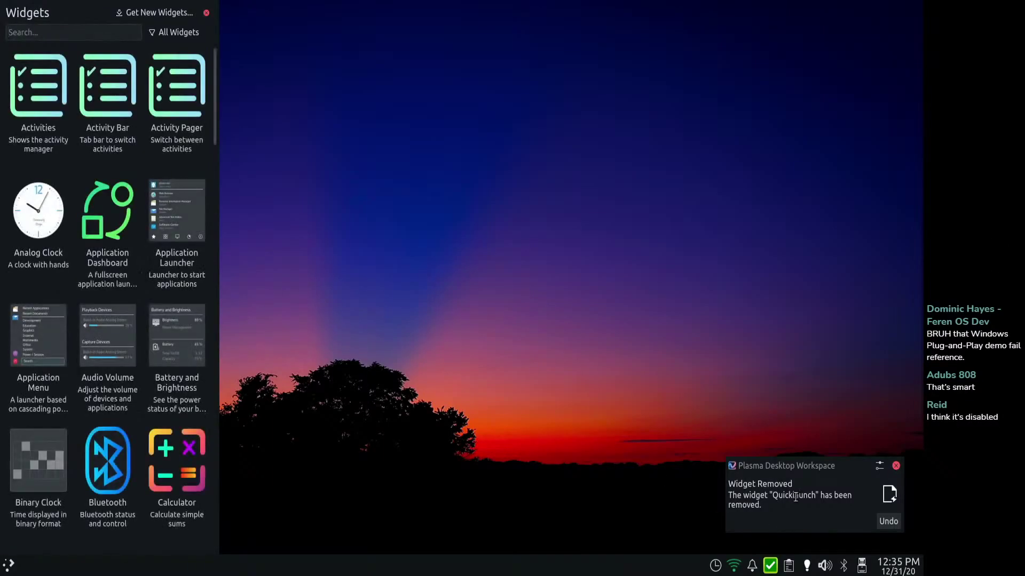
{"action": "left_click", "coordinate": [585, 445]}
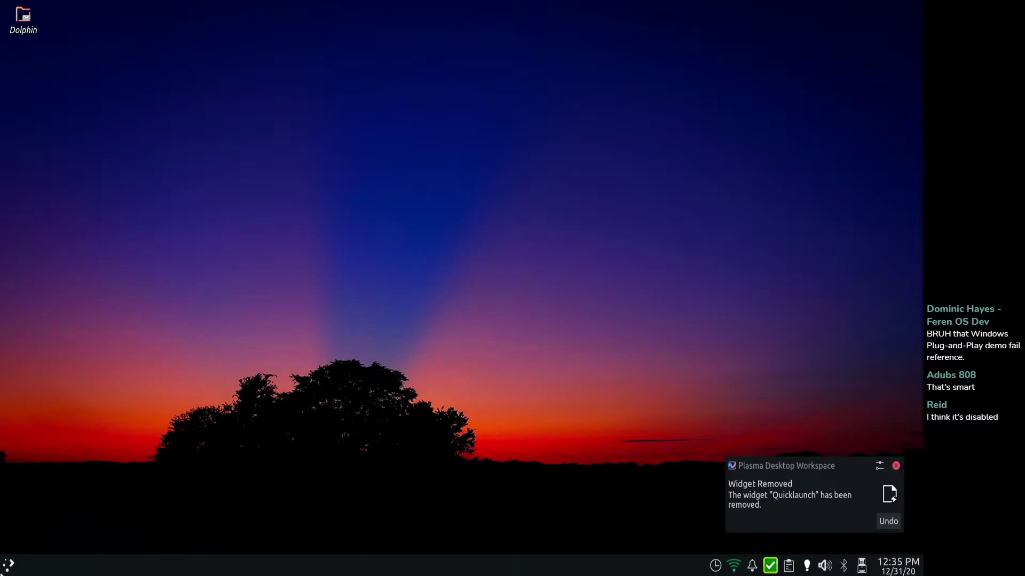
Launch Dolphin by searching 'do' in the application launcher
{"action": "left_click", "coordinate": [8, 564]}
{"action": "type", "text": "do"}
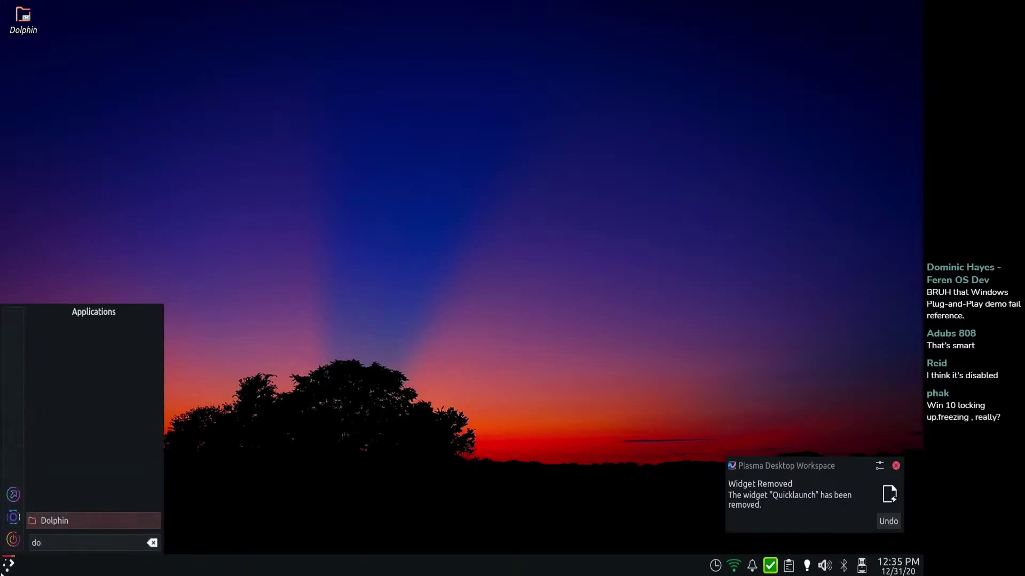
{"action": "key", "text": "Return"}
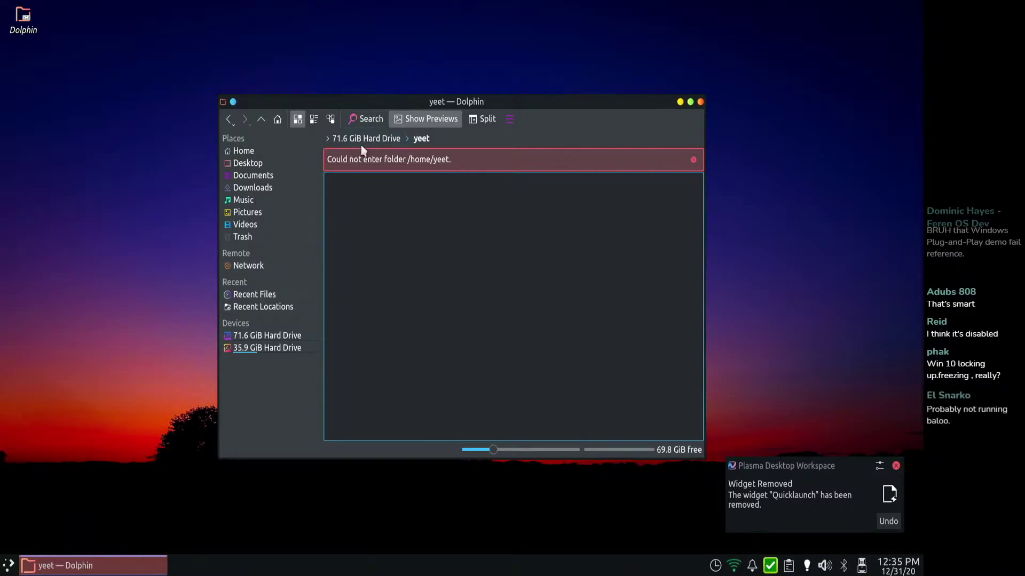
Browse the 35.9 GiB drive's etc folder to fstab, then open search at the drive root
{"action": "left_click", "coordinate": [247, 149]}
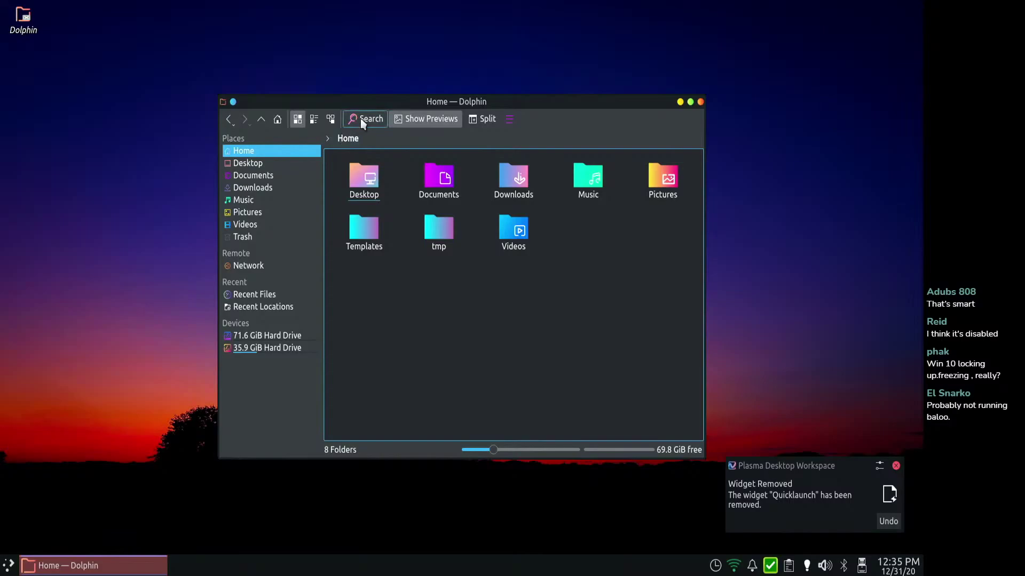
{"action": "left_click", "coordinate": [267, 348]}
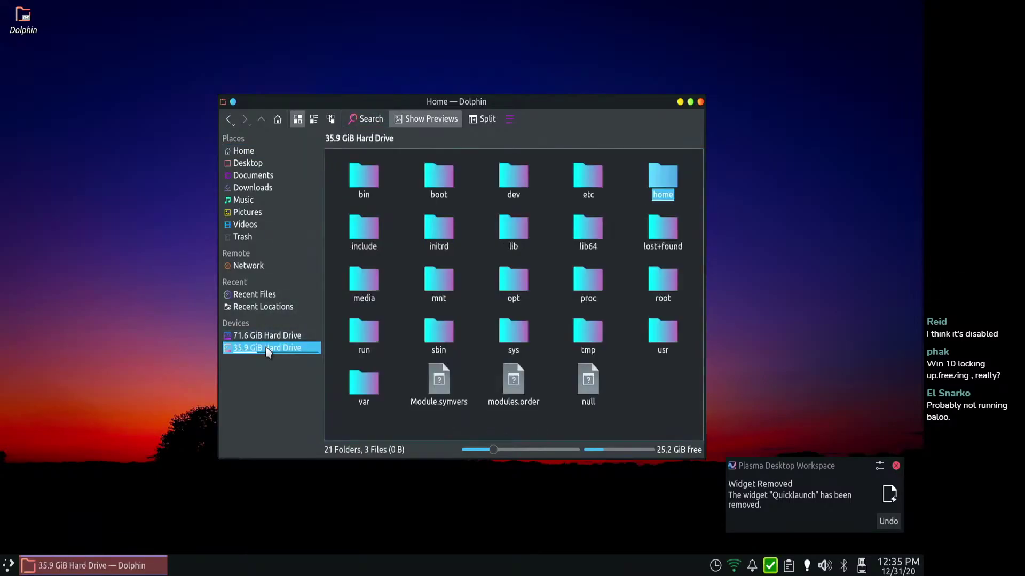
{"action": "left_click", "coordinate": [597, 179]}
{"action": "scroll", "coordinate": [579, 321], "scroll_direction": "down", "scroll_amount": 15}
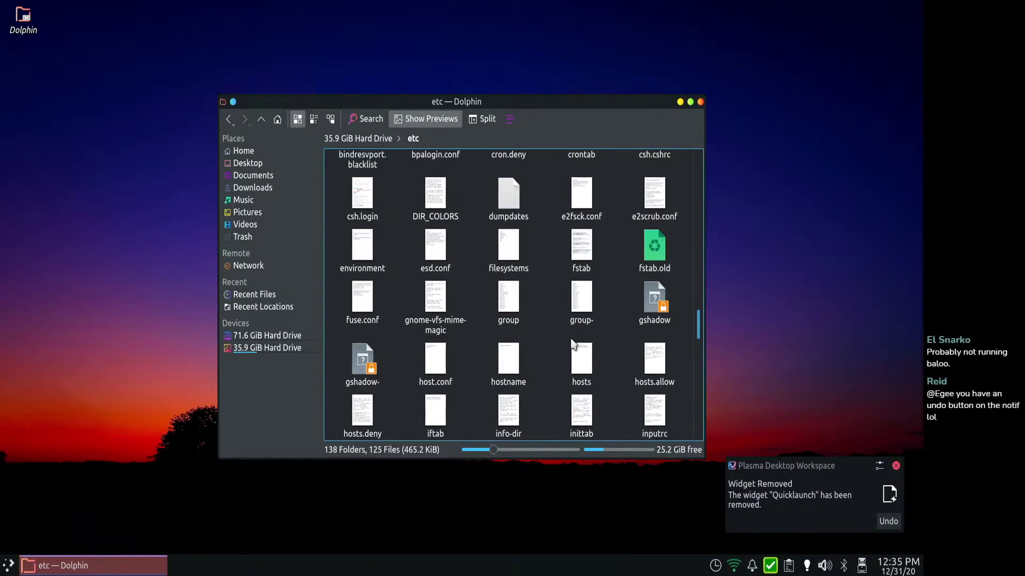
{"action": "left_click", "coordinate": [584, 248]}
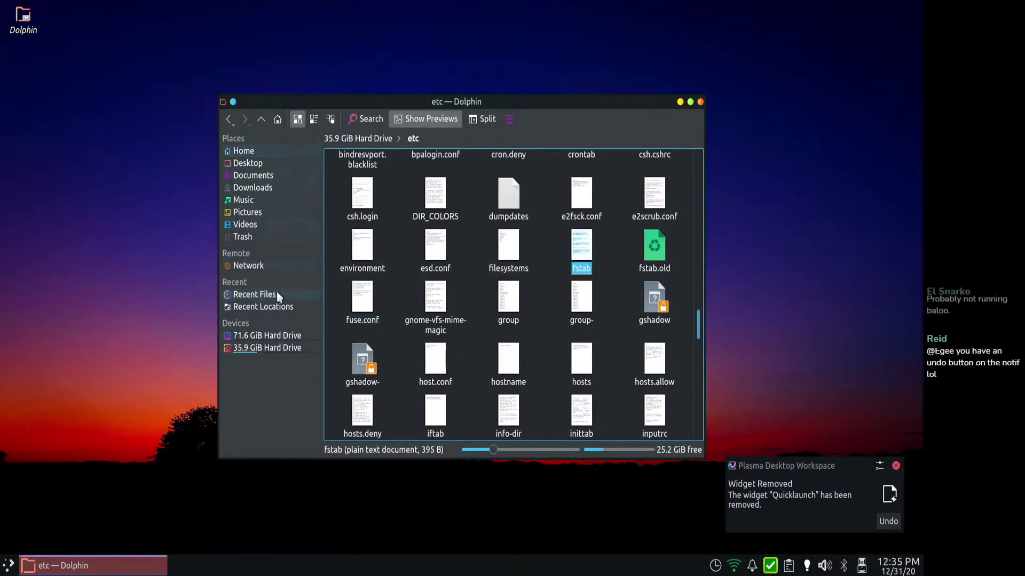
{"action": "left_click", "coordinate": [264, 350]}
{"action": "key", "text": "ctrl+f"}
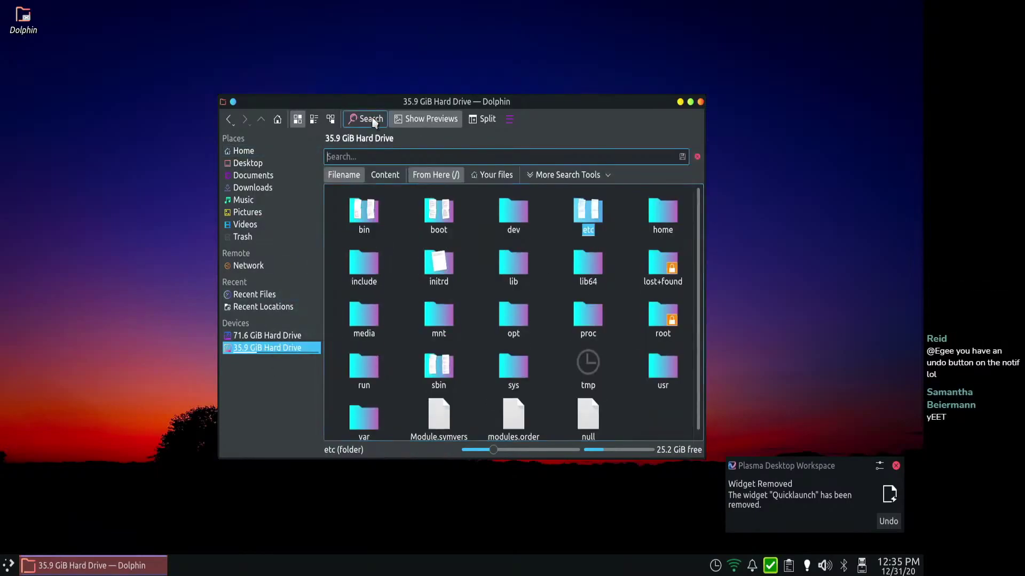
Search the drive root for 'fstab' and look through the More Search Tools list
{"action": "type", "text": "file:///etc/fstab"}
{"action": "key", "text": "ctrl+a"}
{"action": "key", "text": "ctrl+c"}
{"action": "key", "text": "BackSpace"}
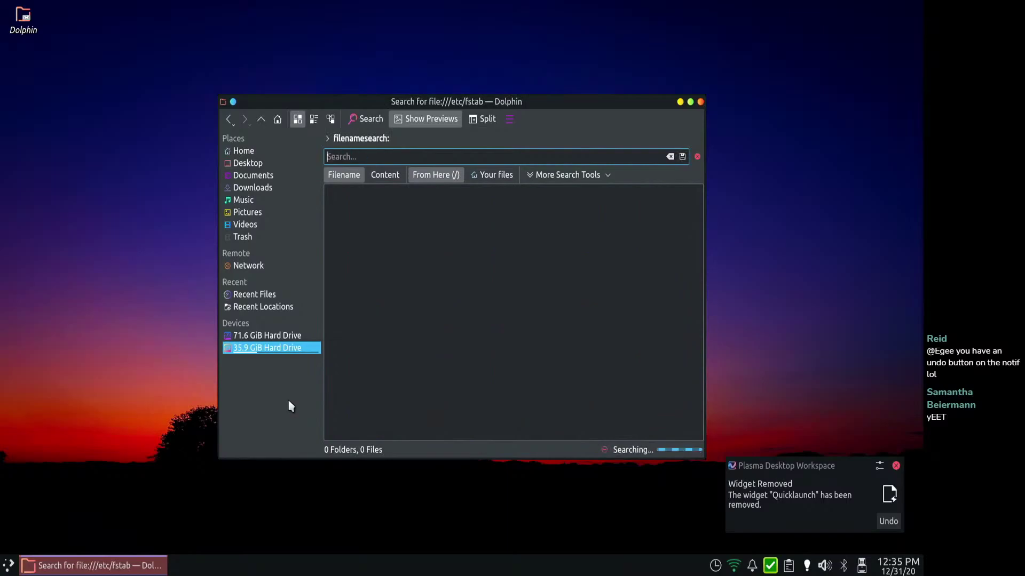
{"action": "type", "text": "fstab"}
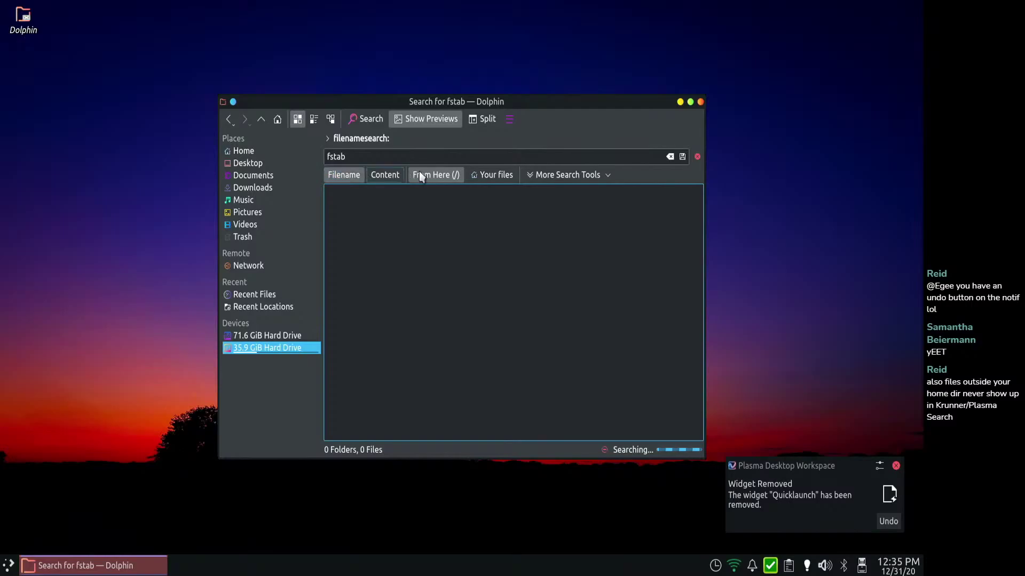
{"action": "left_click", "coordinate": [567, 174]}
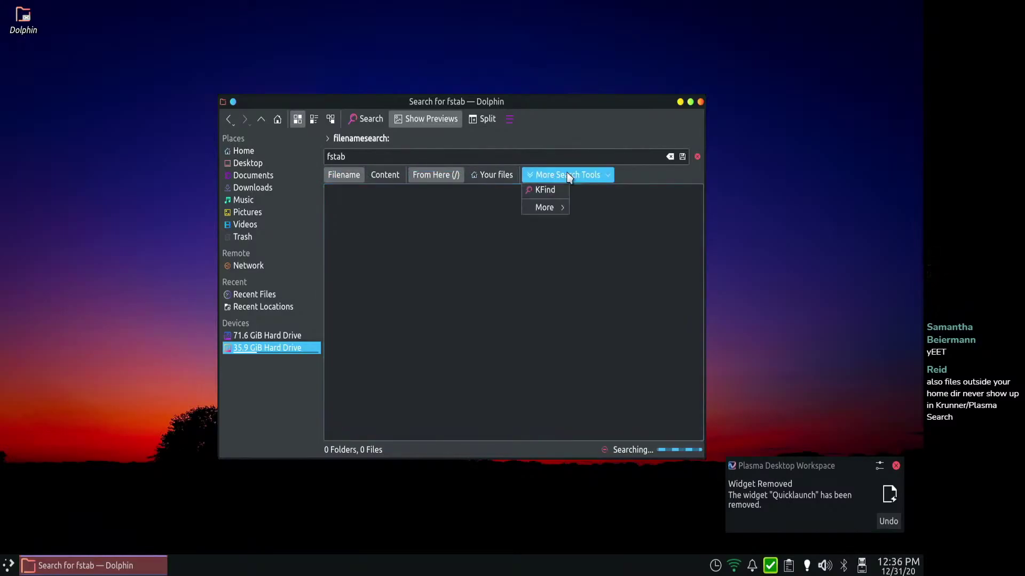
{"action": "mouse_move", "coordinate": [553, 212]}
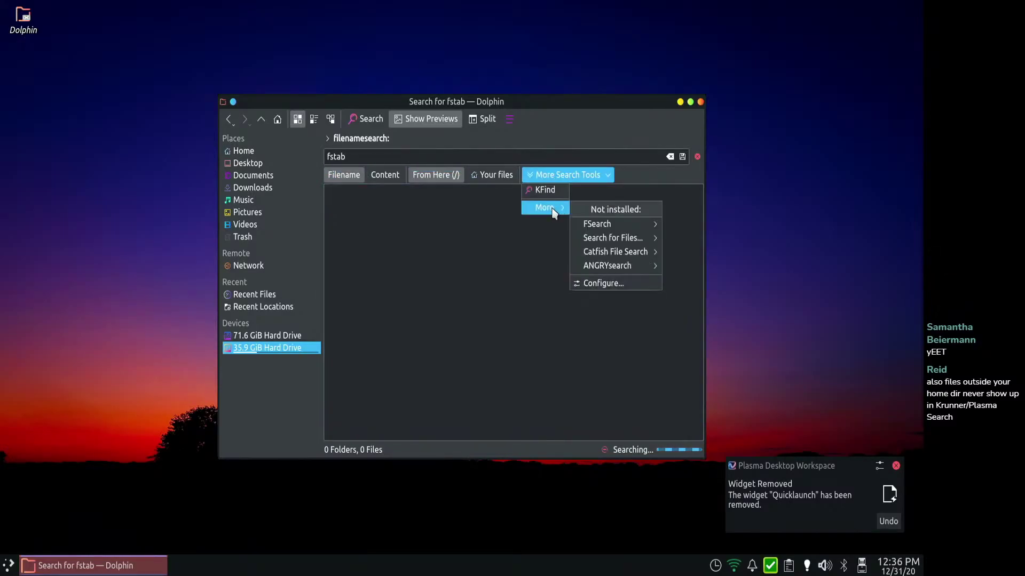
{"action": "left_click", "coordinate": [419, 274]}
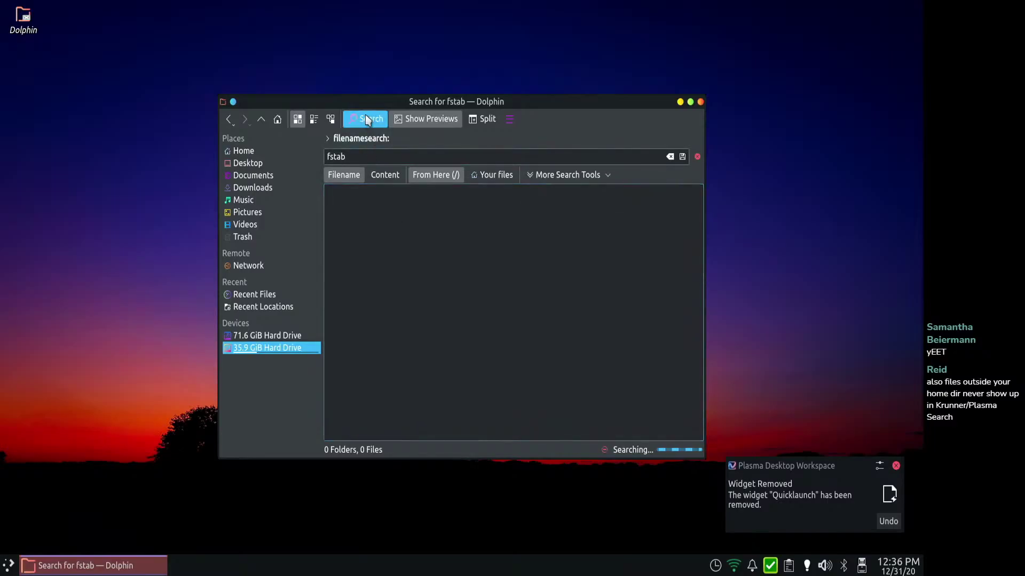
{"action": "left_click", "coordinate": [367, 119]}
{"action": "left_click", "coordinate": [281, 348]}
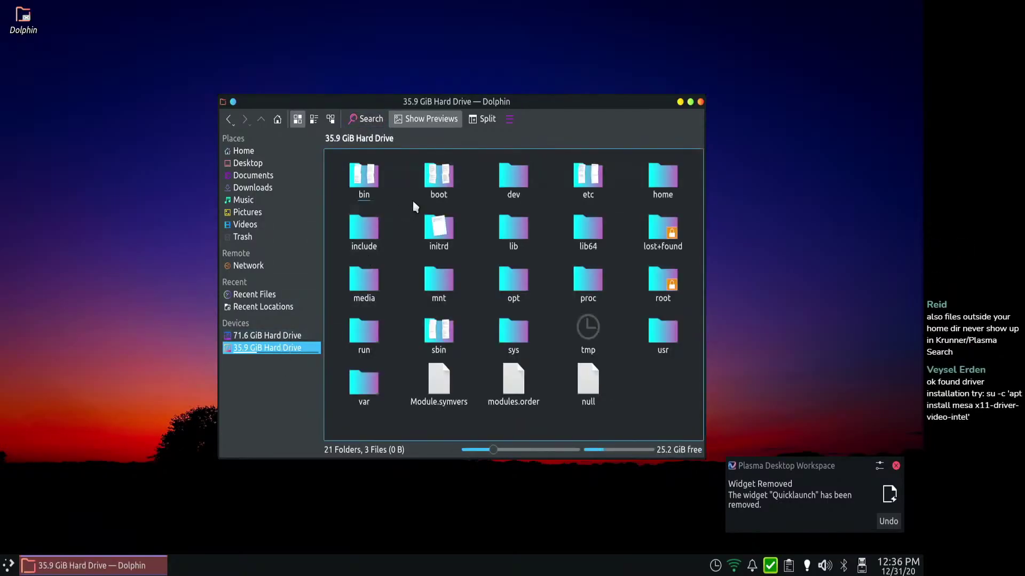
Search /etc for 'fstab' and launch KFind from the More Search Tools menu
{"action": "left_click", "coordinate": [582, 169]}
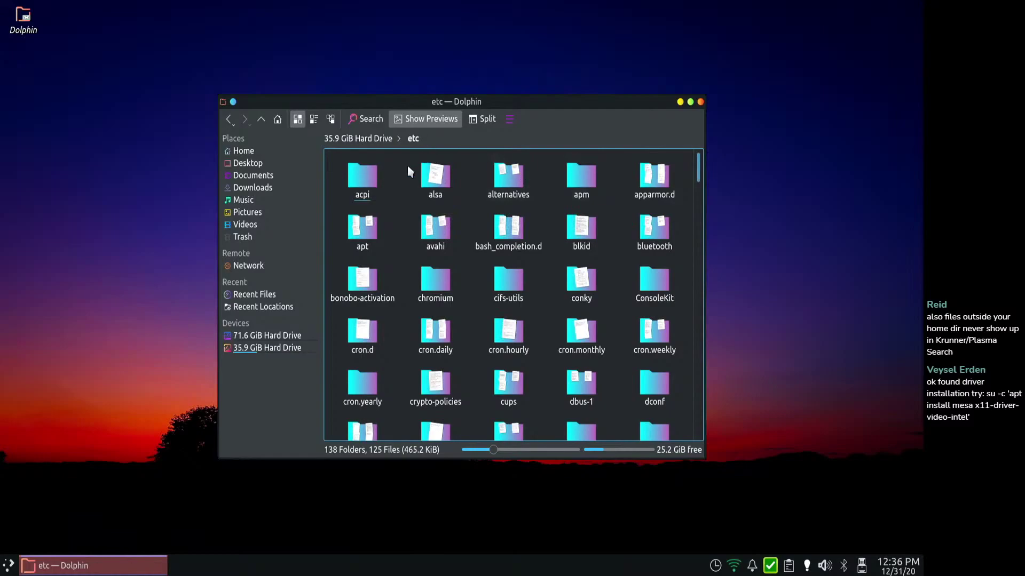
{"action": "left_click", "coordinate": [360, 118]}
{"action": "key", "text": "ctrl+v"}
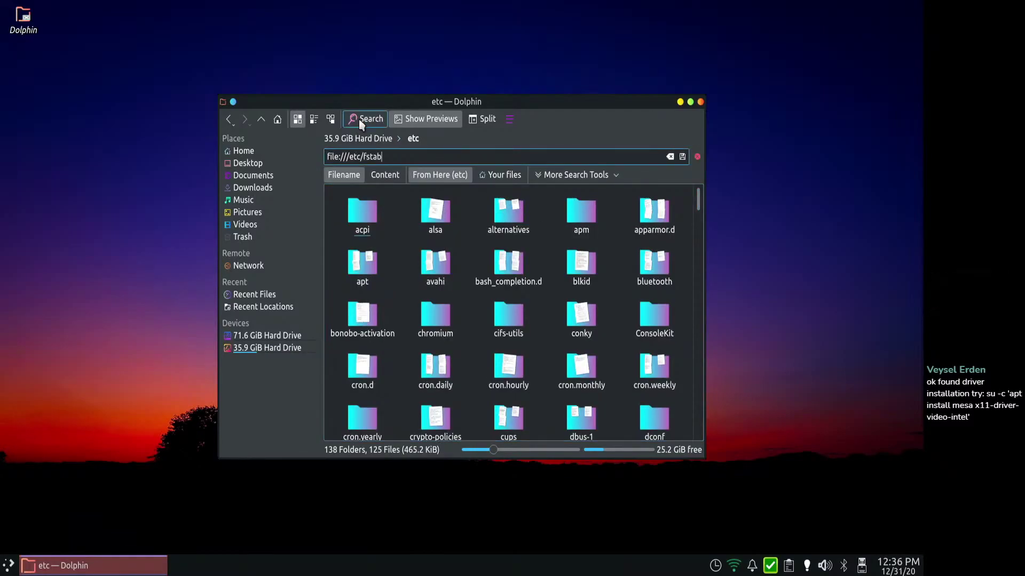
{"action": "key", "text": "ctrl+a"}
{"action": "type", "text": "fstab"}
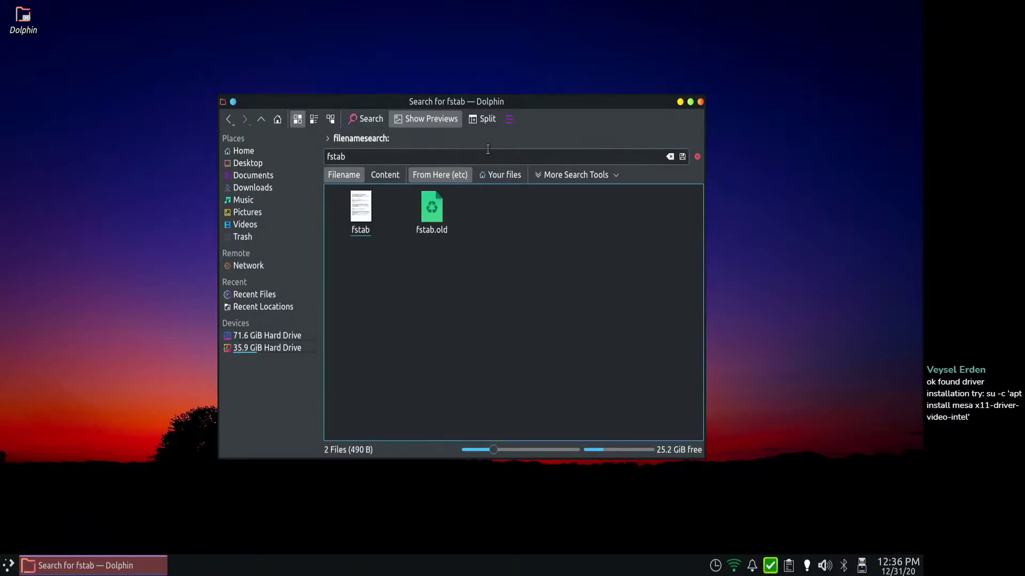
{"action": "left_click", "coordinate": [549, 168]}
{"action": "left_click", "coordinate": [558, 200]}
{"action": "left_click", "coordinate": [560, 175]}
{"action": "mouse_move", "coordinate": [562, 210]}
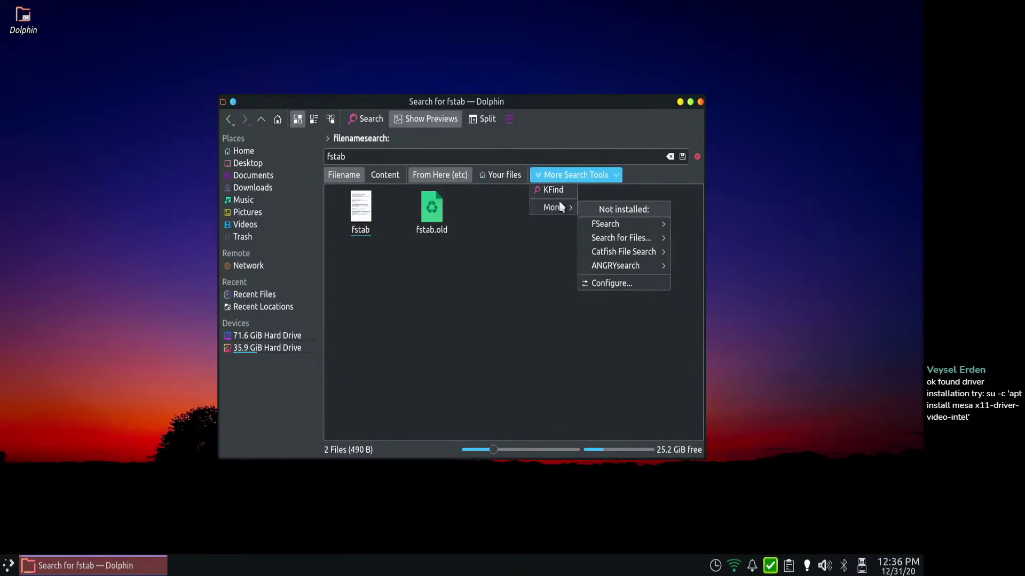
{"action": "left_click", "coordinate": [555, 190]}
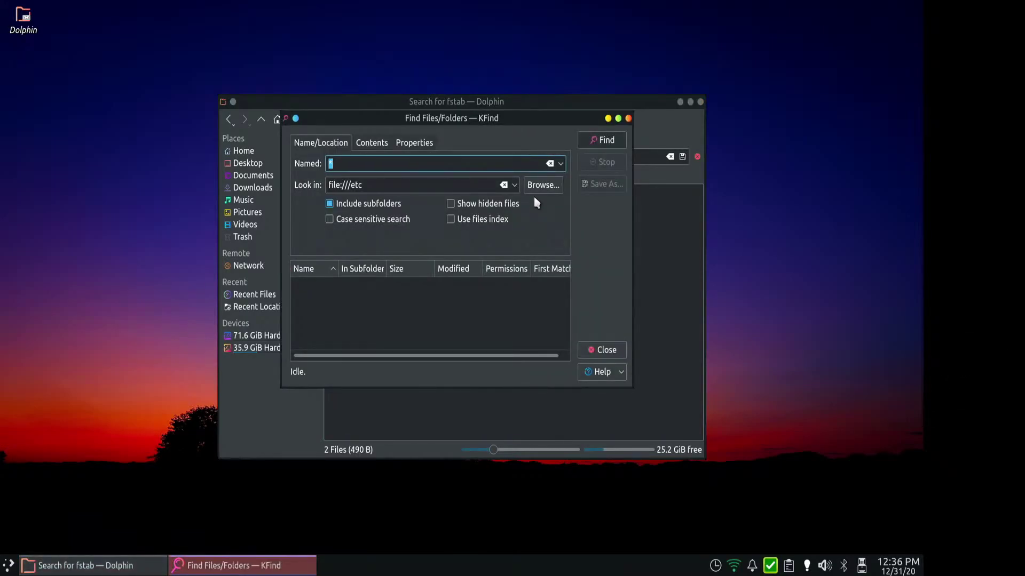
Find files named 'fstab' under / in KFind, locating /etc/fstab, then close KFind
{"action": "type", "text": "fstab"}
{"action": "key", "text": "Tab"}
{"action": "type", "text": "/"}
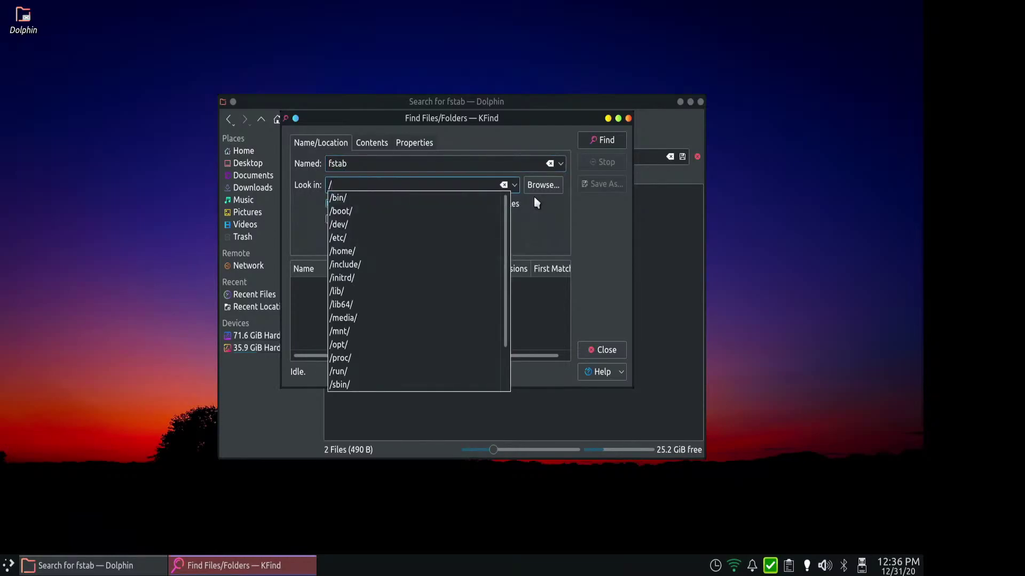
{"action": "left_click", "coordinate": [534, 196]}
{"action": "left_click", "coordinate": [596, 138]}
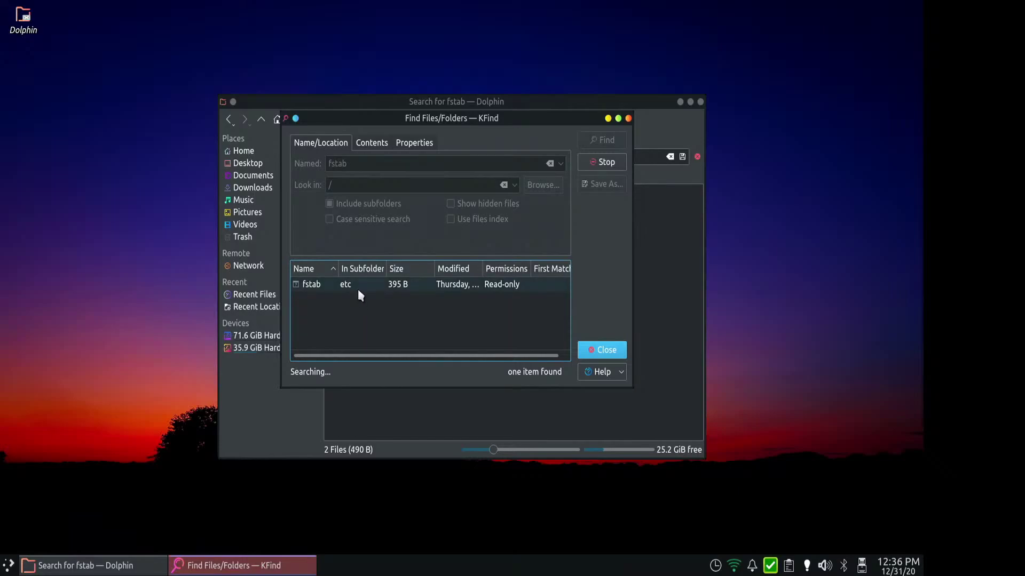
{"action": "left_click", "coordinate": [629, 119]}
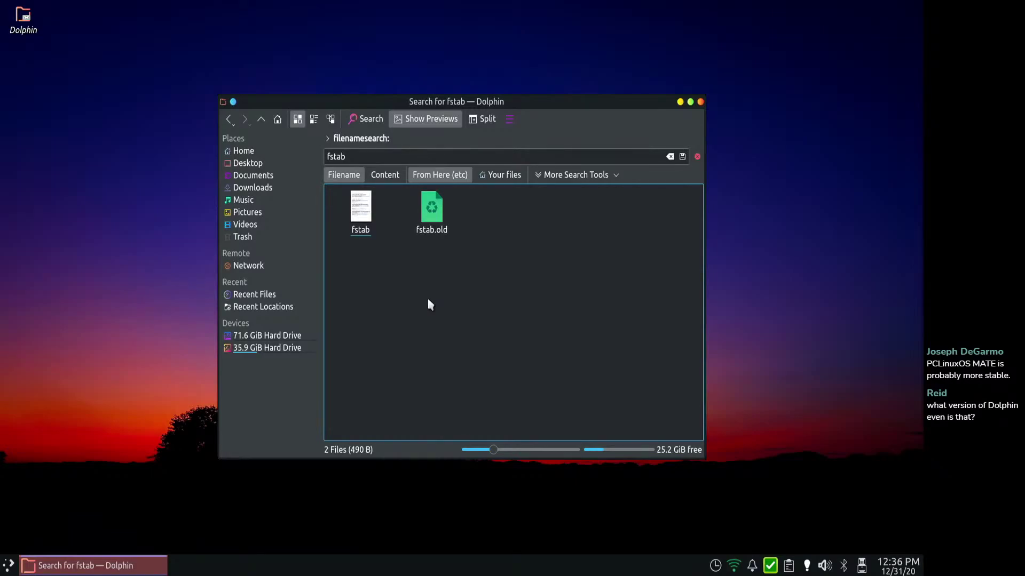
Launch Konsole from the application launcher with a 'term' search
{"action": "left_click", "coordinate": [7, 567]}
{"action": "type", "text": "term"}
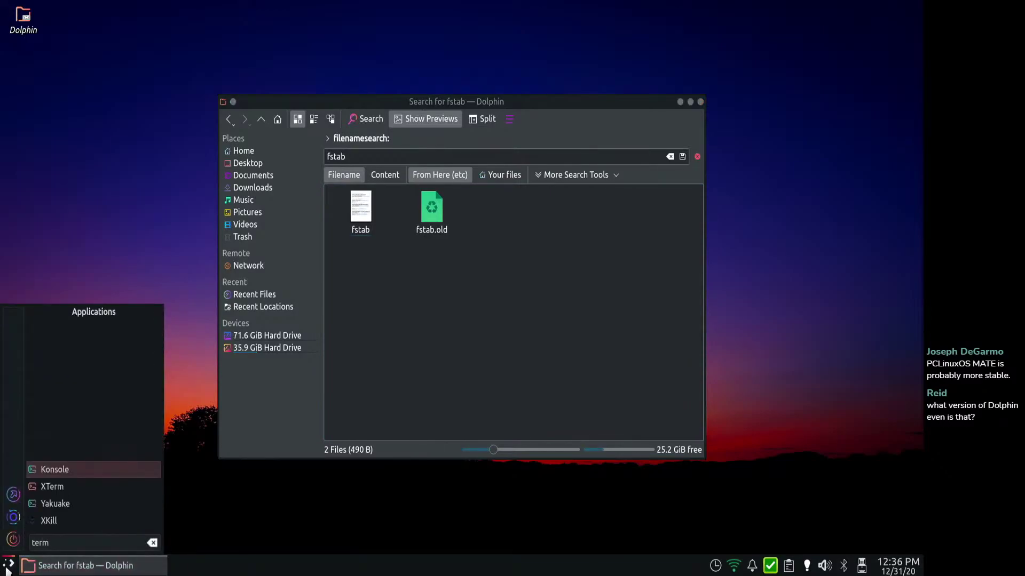
{"action": "key", "text": "Return"}
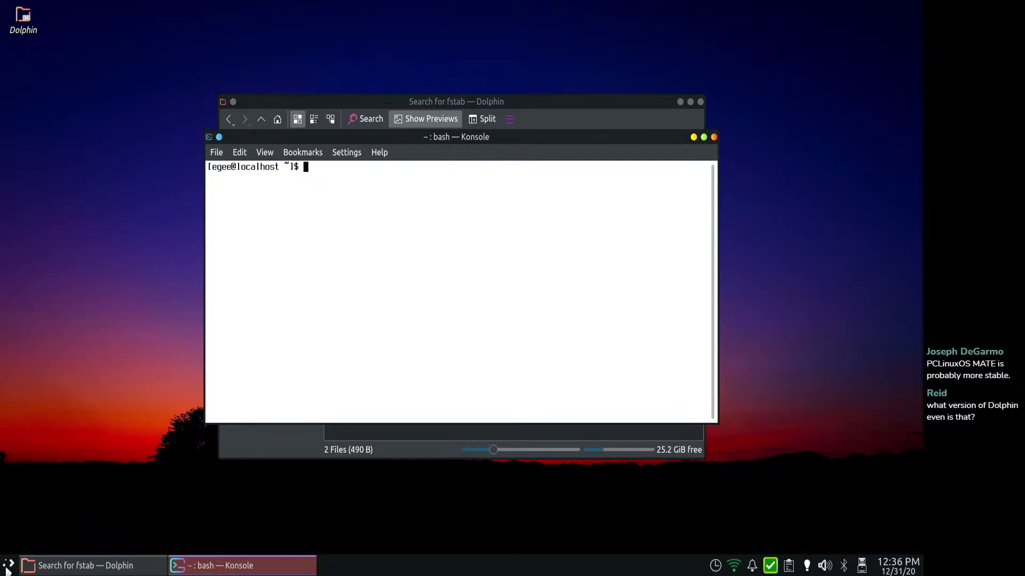
Draft su -c 'apt install mesa x11 in Konsole, then erase the whole command
{"action": "type", "text": "su -c '"}
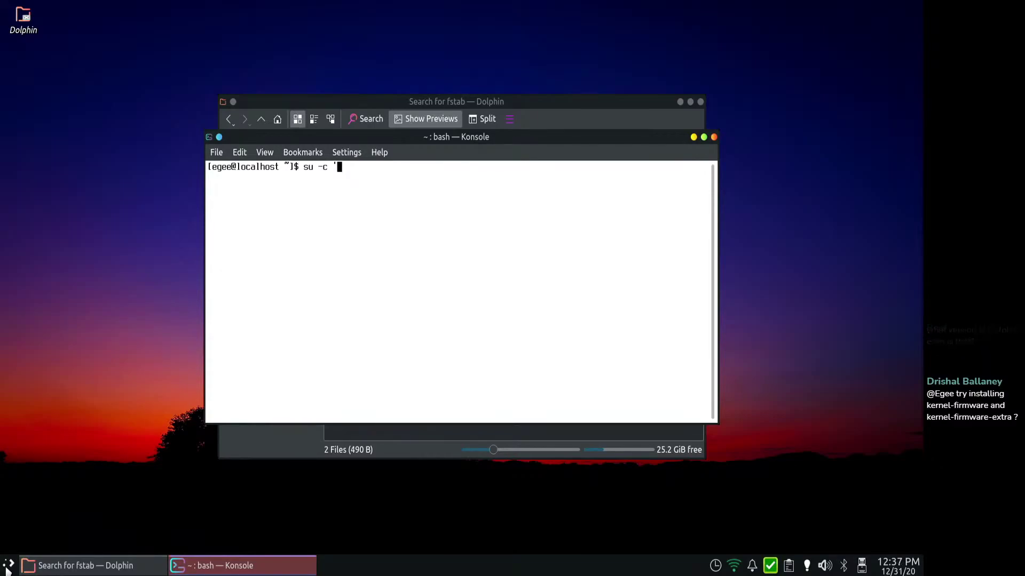
{"action": "type", "text": "apt install mesa "}
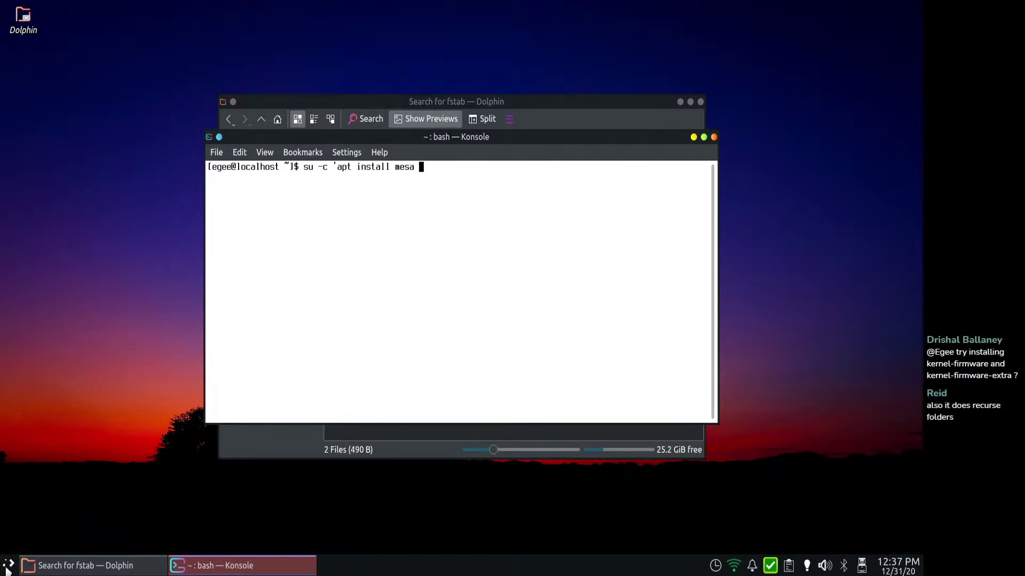
{"action": "type", "text": "x-"}
{"action": "key", "text": "BackSpace"}
{"action": "type", "text": "11"}
{"action": "key", "text": "BackSpace"}
{"action": "key", "text": "BackSpace"}
{"action": "key", "text": "BackSpace"}
{"action": "key", "text": "BackSpace"}
{"action": "key", "text": "BackSpace"}
{"action": "key", "text": "BackSpace"}
{"action": "key", "text": "BackSpace"}
{"action": "key", "text": "BackSpace"}
{"action": "key", "text": "BackSpace"}
{"action": "key", "text": "BackSpace"}
{"action": "key", "text": "BackSpace"}
{"action": "key", "text": "BackSpace"}
{"action": "key", "text": "BackSpace"}
{"action": "key", "text": "BackSpace"}
{"action": "key", "text": "BackSpace"}
{"action": "key", "text": "BackSpace"}
{"action": "key", "text": "BackSpace"}
{"action": "key", "text": "BackSpace"}
{"action": "key", "text": "BackSpace"}
{"action": "key", "text": "BackSpace"}
{"action": "key", "text": "super+BackSpace"}
{"action": "key", "text": "super+BackSpace"}
{"action": "type", "text": "s"}
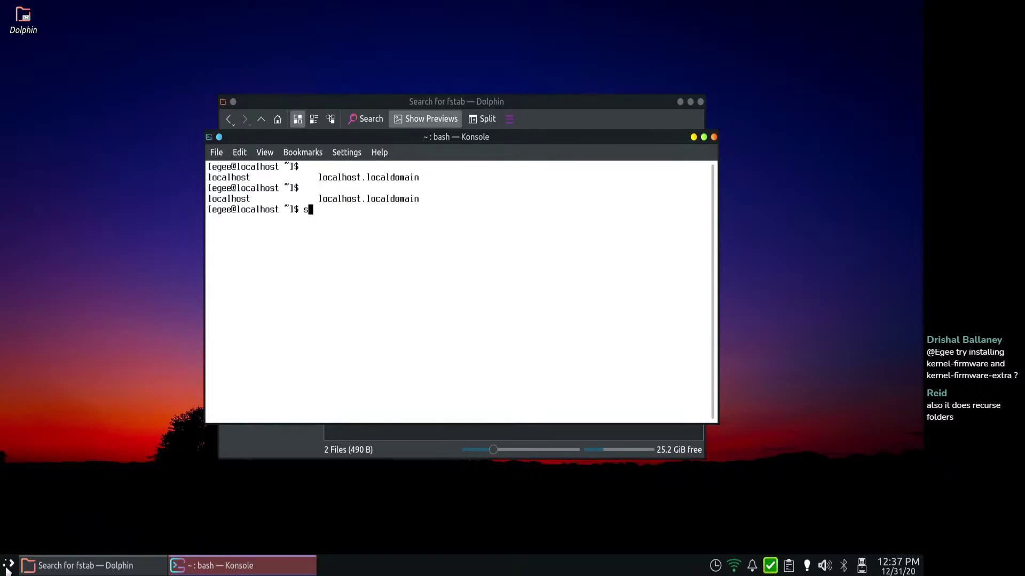
{"action": "left_click", "coordinate": [8, 566]}
Launch Synaptic Package Manager via a 'syn' search and enter the root password
{"action": "type", "text": "syn"}
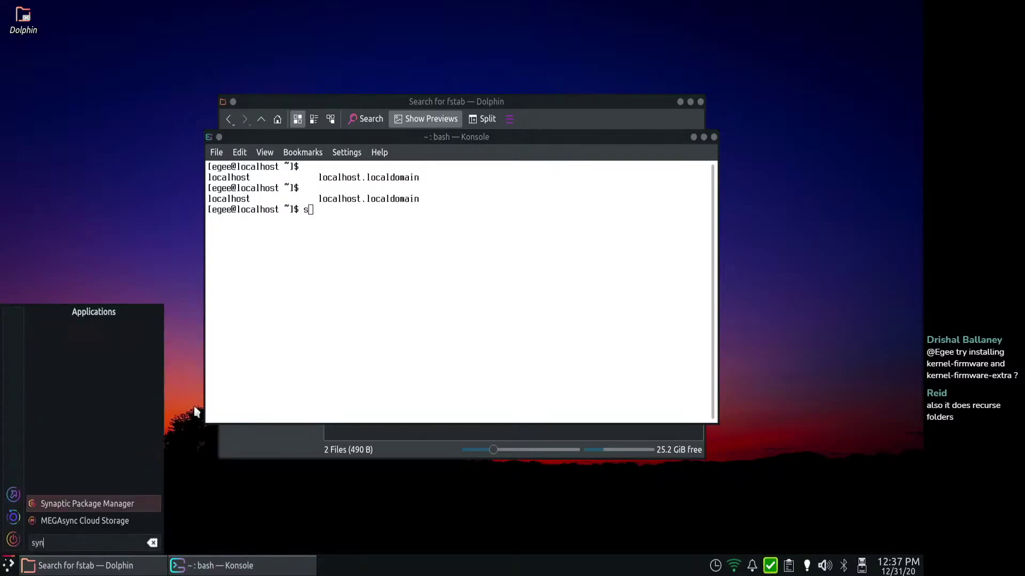
{"action": "key", "text": "Return"}
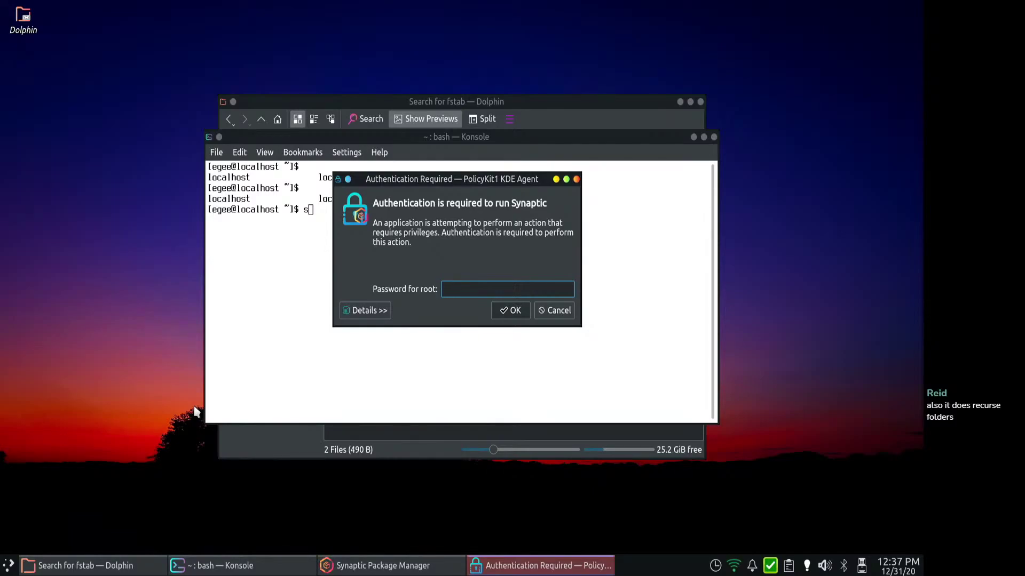
{"action": "type", "text": "password"}
{"action": "key", "text": "Return"}
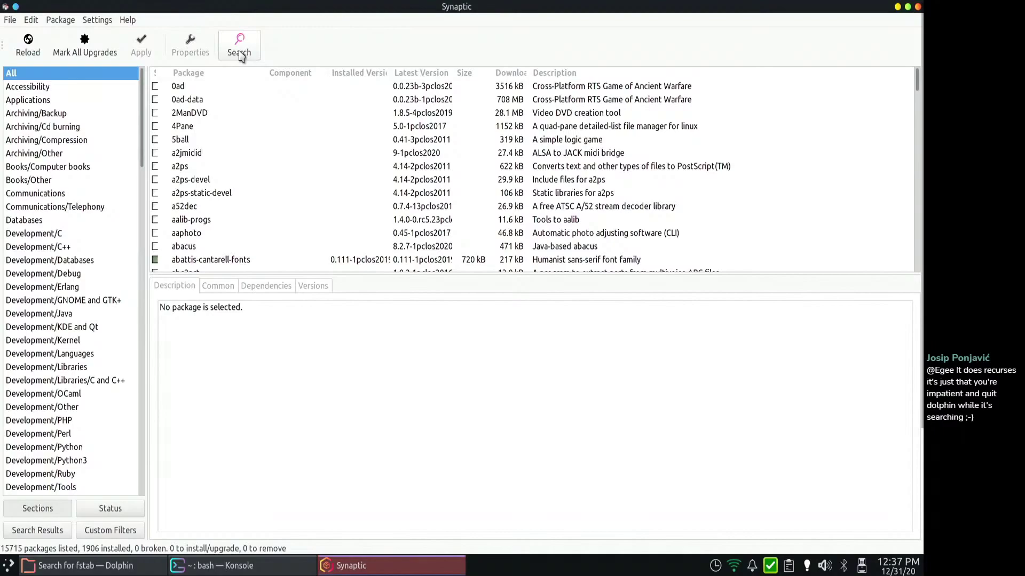
In Dolphin, redo the 'fstab' search from the 35.9 GiB drive root
{"action": "key", "text": "alt+Tab"}
{"action": "key", "text": "alt+Tab"}
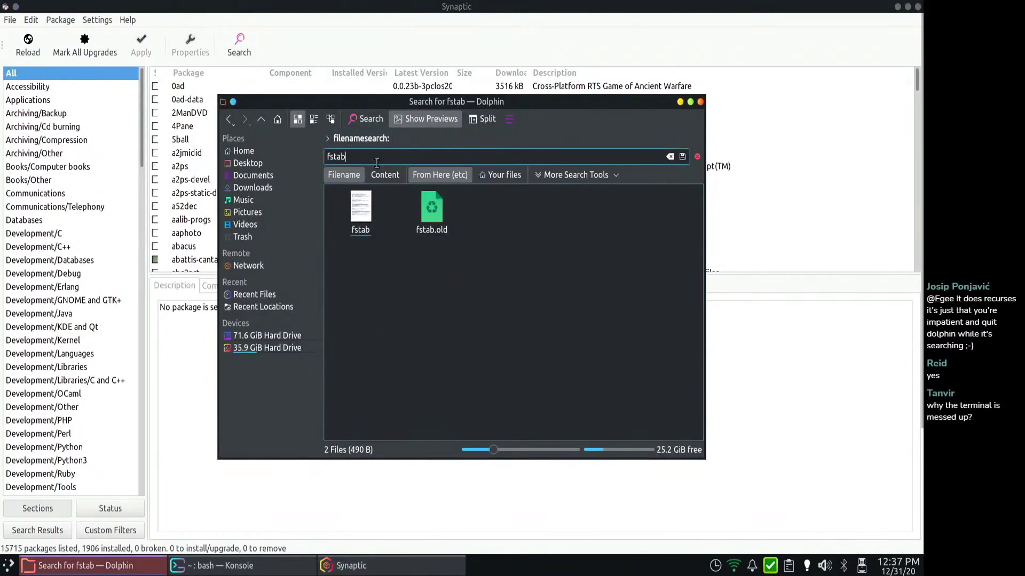
{"action": "double_click", "coordinate": [377, 163]}
{"action": "key", "text": "BackSpace"}
{"action": "left_click", "coordinate": [275, 348]}
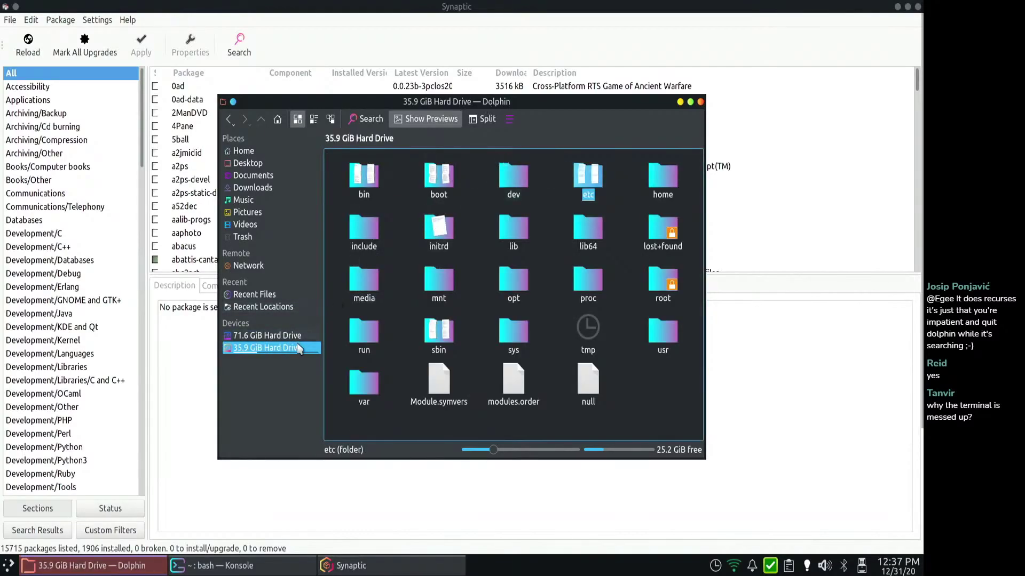
{"action": "left_click", "coordinate": [357, 118]}
{"action": "type", "text": "fstab"}
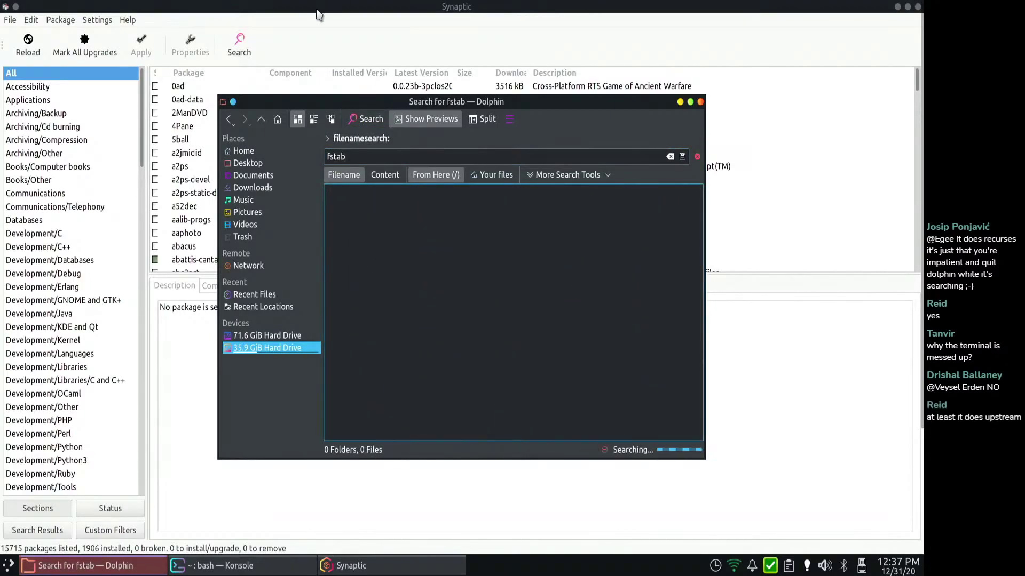
Search Synaptic's packages for 'mesa', then for 'x11'
{"action": "left_click", "coordinate": [311, 23]}
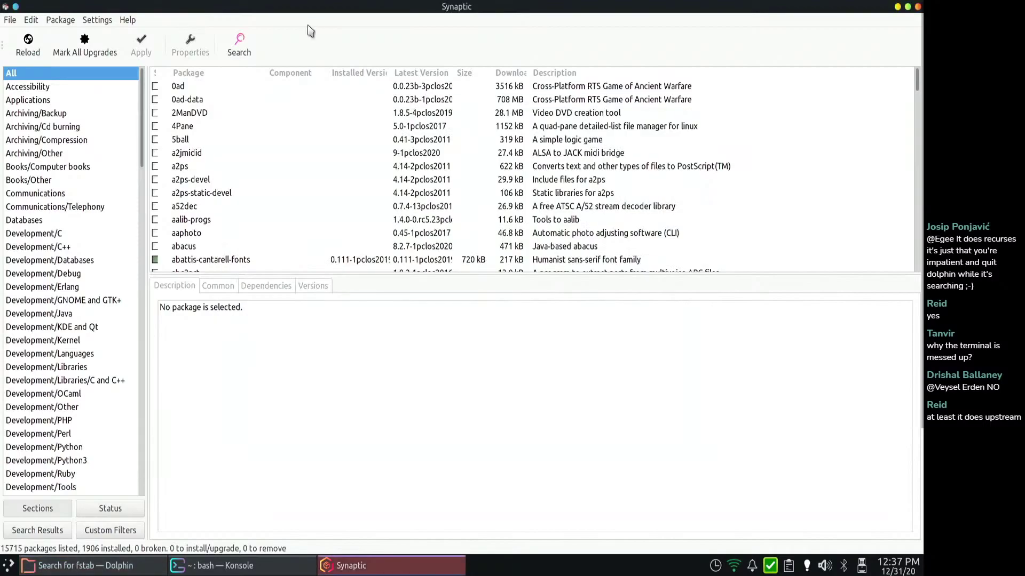
{"action": "left_click", "coordinate": [232, 49]}
{"action": "type", "text": "mesa"}
{"action": "key", "text": "Return"}
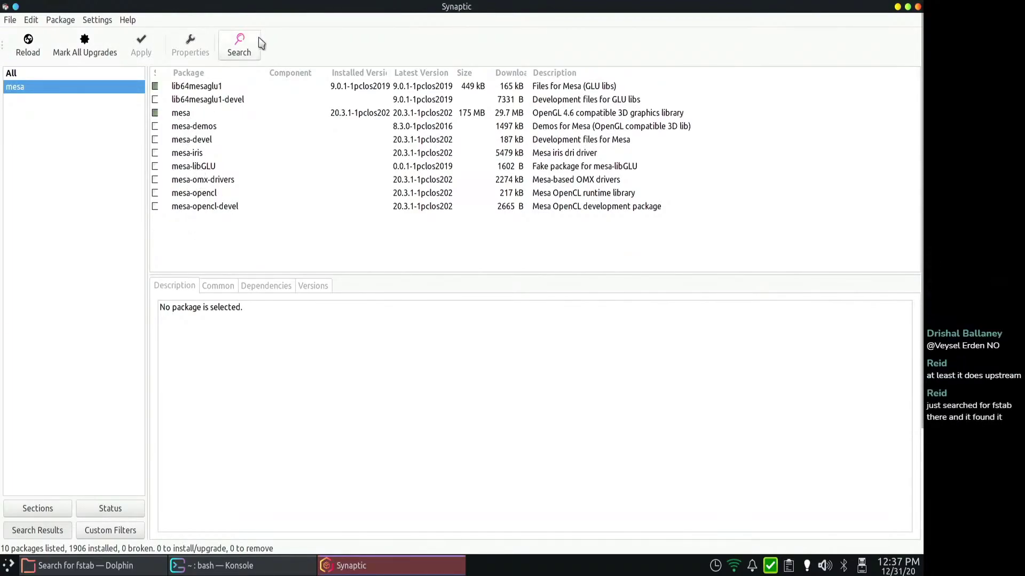
{"action": "left_click", "coordinate": [240, 48]}
{"action": "type", "text": "x11"}
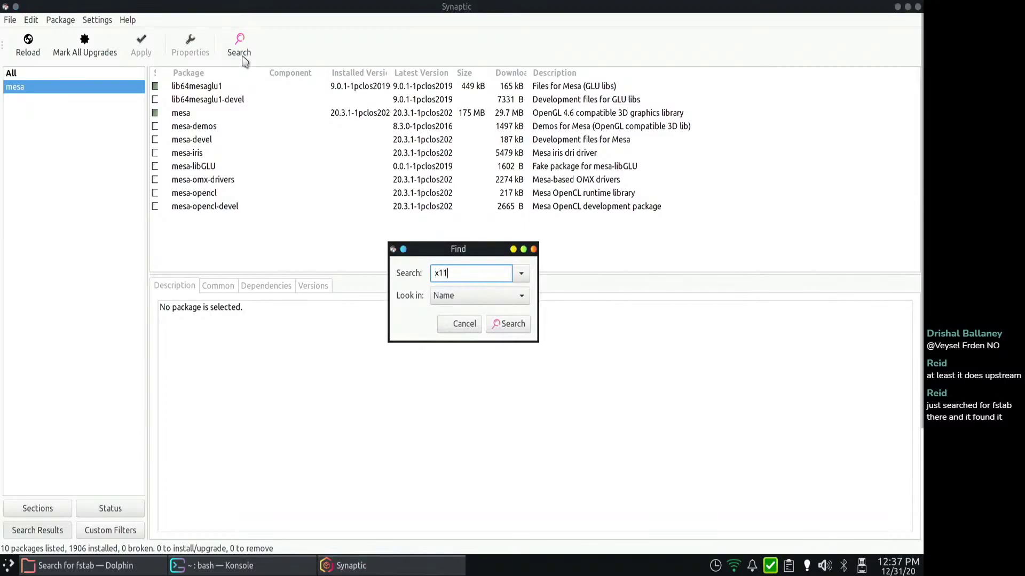
{"action": "key", "text": "Return"}
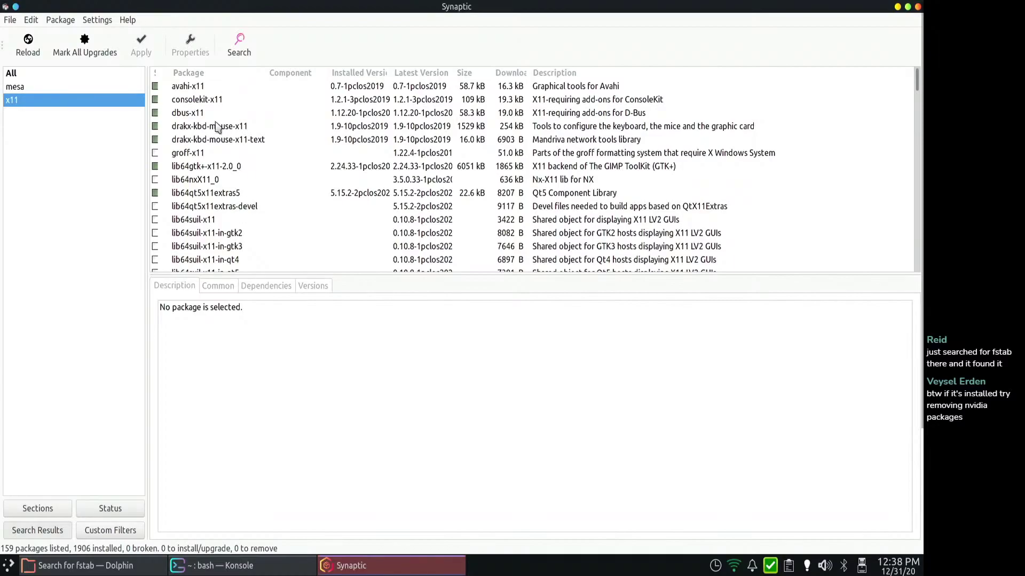
View the descriptions of drakx-kbd-mouse-x11 and x11-driver-video-intel in the x11 results
{"action": "right_click", "coordinate": [199, 127]}
{"action": "left_click", "coordinate": [192, 125]}
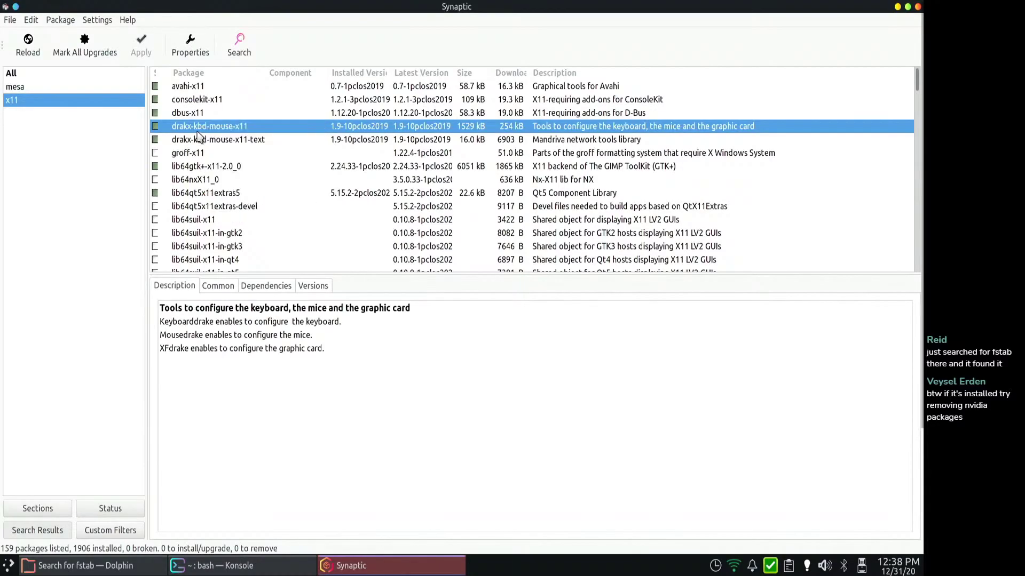
{"action": "scroll", "coordinate": [190, 120], "scroll_direction": "down", "scroll_amount": 1}
{"action": "scroll", "coordinate": [155, 100], "scroll_direction": "down", "scroll_amount": 5}
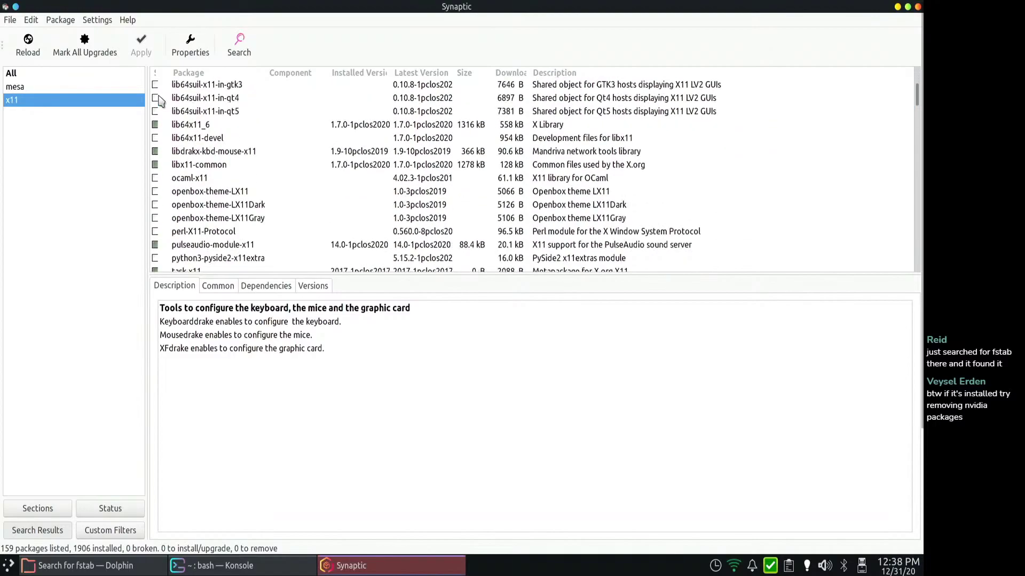
{"action": "scroll", "coordinate": [224, 152], "scroll_direction": "down", "scroll_amount": 1}
{"action": "scroll", "coordinate": [200, 128], "scroll_direction": "up", "scroll_amount": 6}
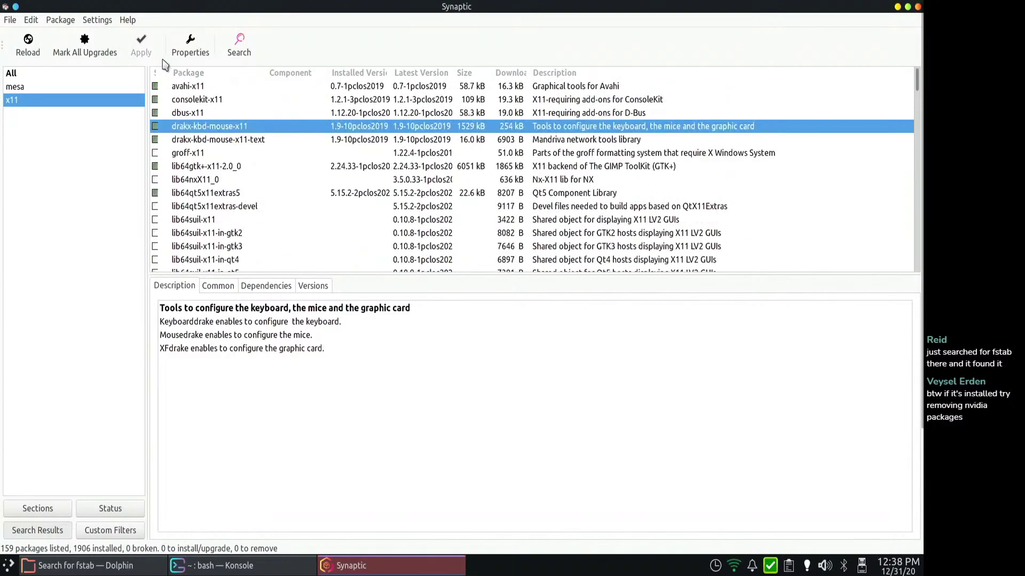
{"action": "scroll", "coordinate": [191, 150], "scroll_direction": "down", "scroll_amount": 15}
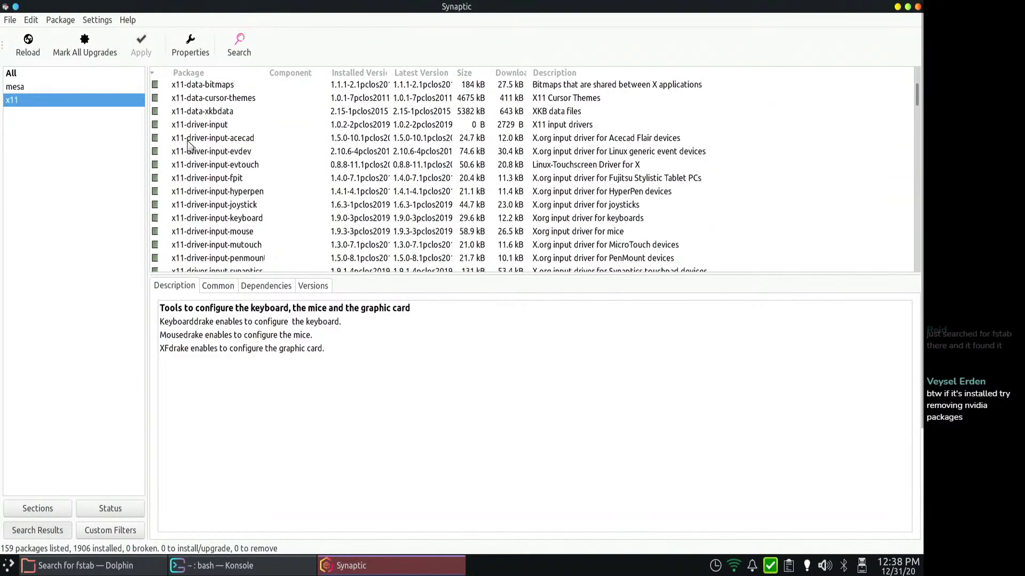
{"action": "scroll", "coordinate": [195, 142], "scroll_direction": "down", "scroll_amount": 1}
{"action": "scroll", "coordinate": [202, 133], "scroll_direction": "up", "scroll_amount": 3}
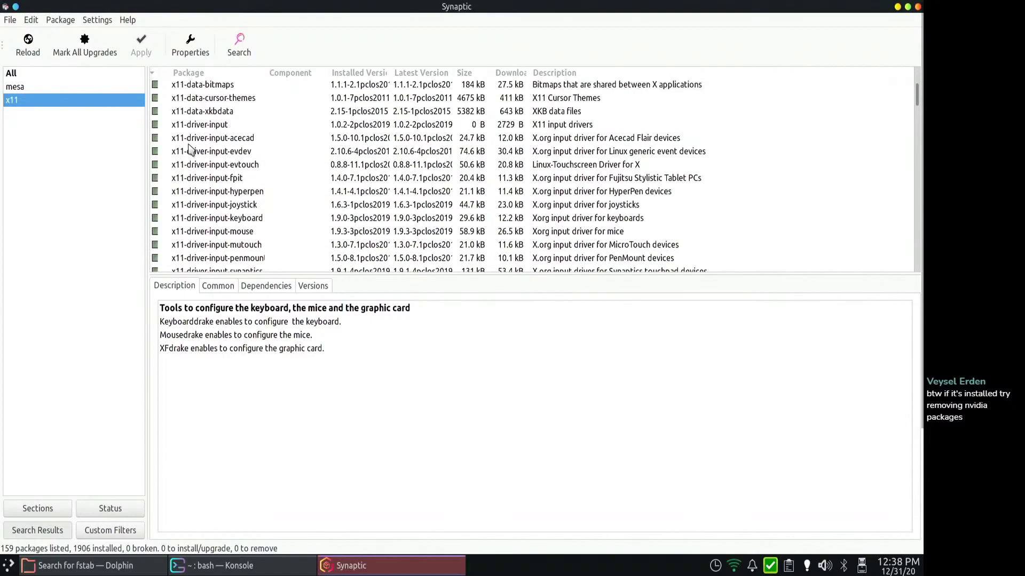
{"action": "scroll", "coordinate": [205, 130], "scroll_direction": "down", "scroll_amount": 1}
{"action": "scroll", "coordinate": [208, 131], "scroll_direction": "down", "scroll_amount": 5}
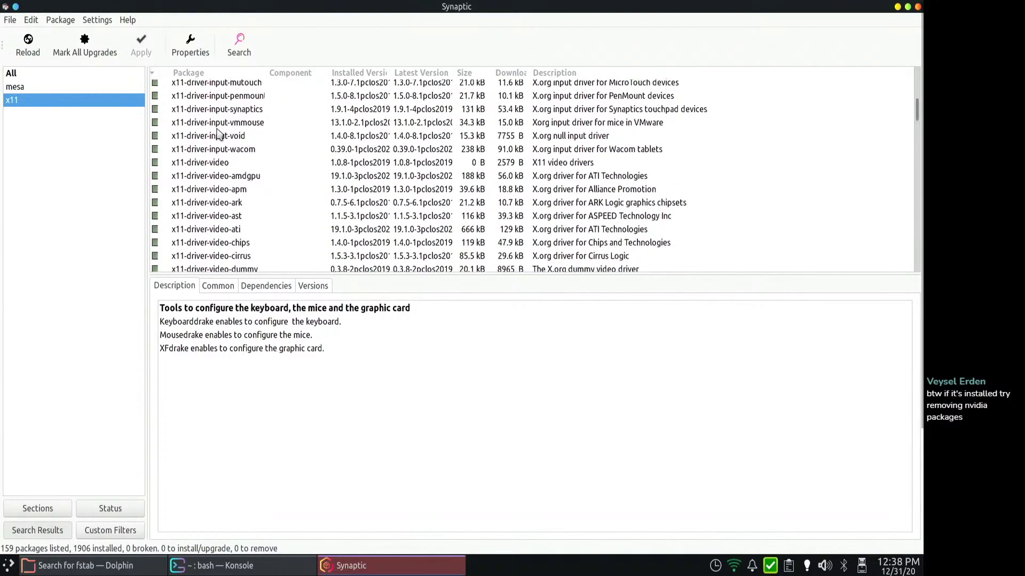
{"action": "scroll", "coordinate": [238, 183], "scroll_direction": "down", "scroll_amount": 7}
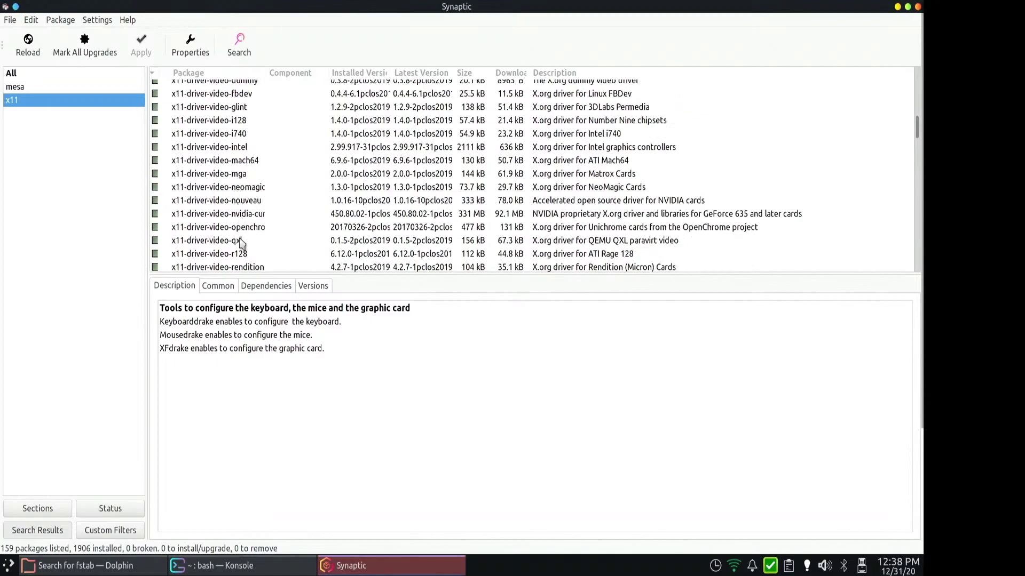
{"action": "left_click", "coordinate": [238, 151]}
Launch Info Center via 'kinfo' to see PCLinuxOS 2020 system details, then raise Dolphin's fstab results
{"action": "key", "text": "super"}
{"action": "type", "text": "kinfo"}
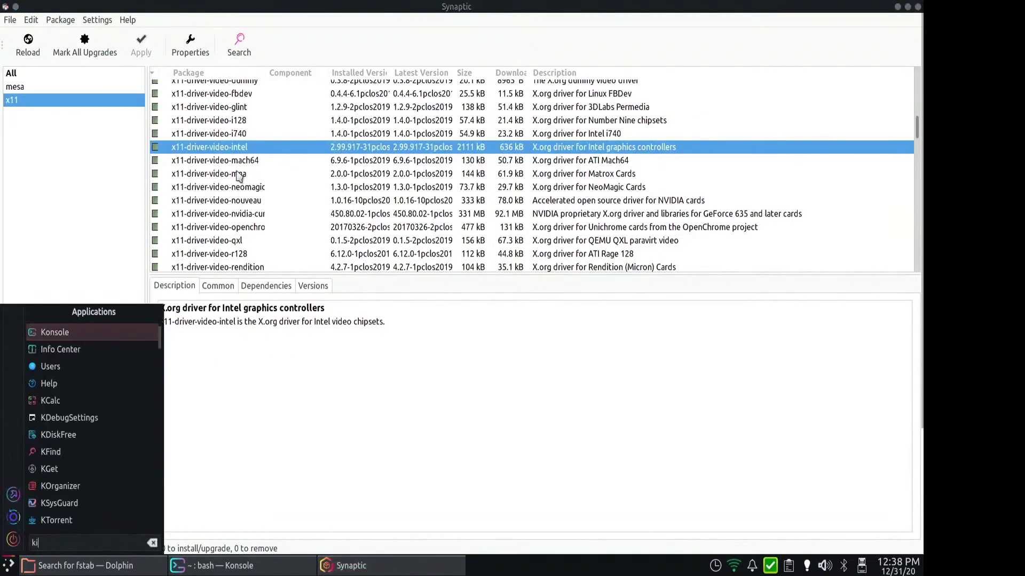
{"action": "key", "text": "Return"}
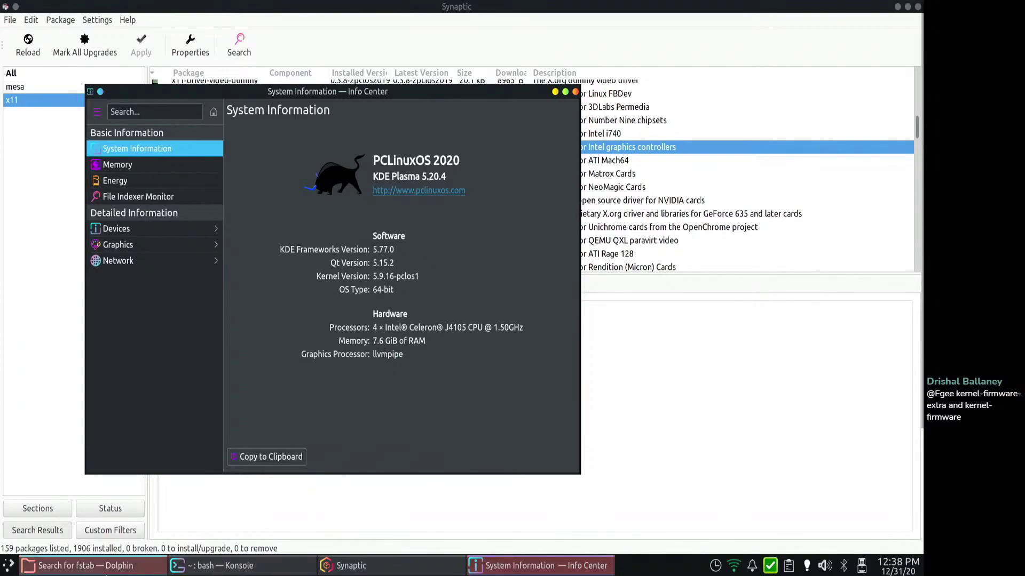
{"action": "left_click", "coordinate": [105, 574]}
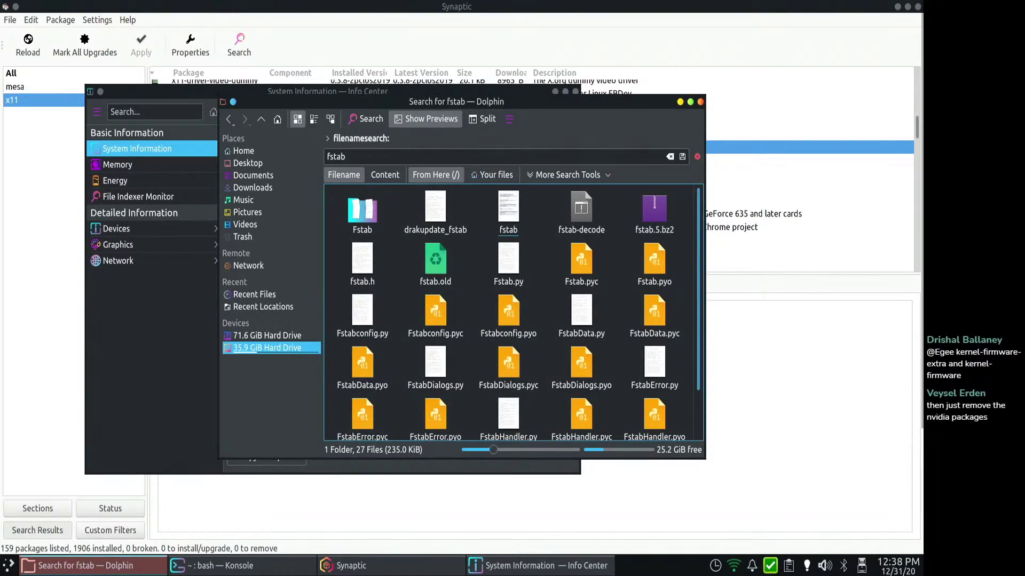
Change the Dolphin search to 'hosts', review hosts, hosts.allow and hosts.deny, then close Dolphin
{"action": "scroll", "coordinate": [404, 253], "scroll_direction": "down", "scroll_amount": 1}
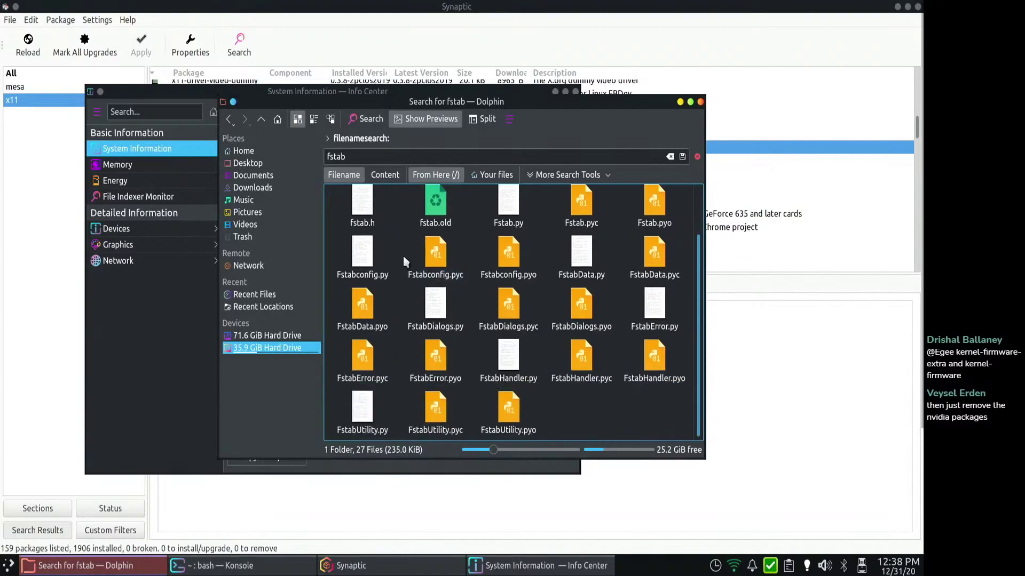
{"action": "scroll", "coordinate": [393, 278], "scroll_direction": "up", "scroll_amount": 1}
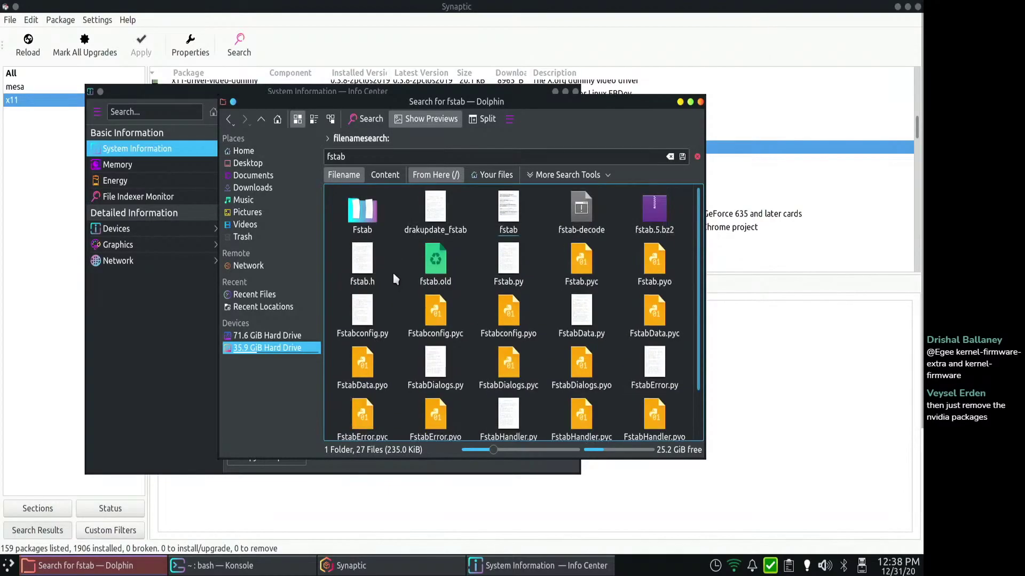
{"action": "double_click", "coordinate": [362, 154]}
{"action": "type", "text": "hosts"}
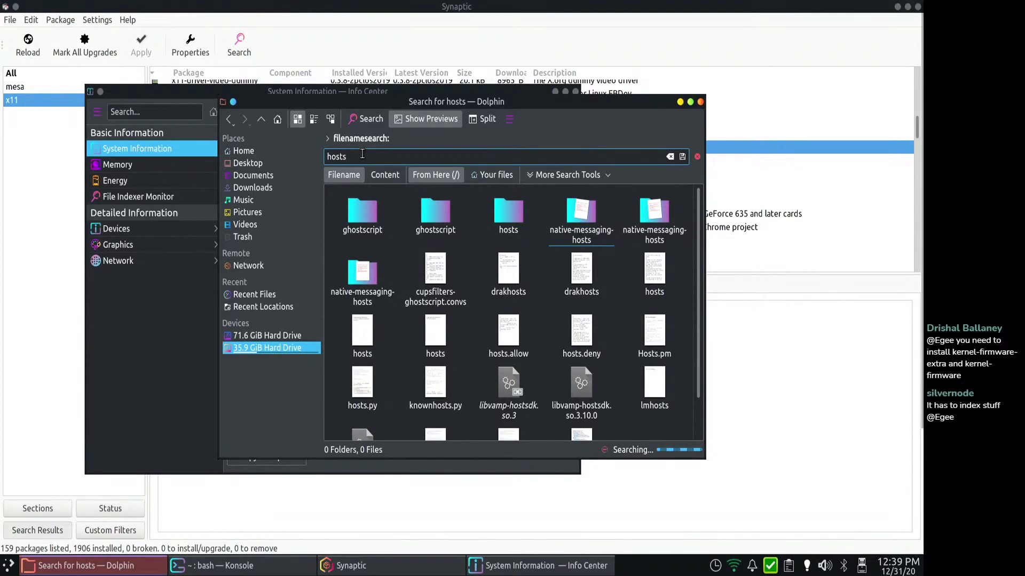
{"action": "left_click", "coordinate": [701, 102]}
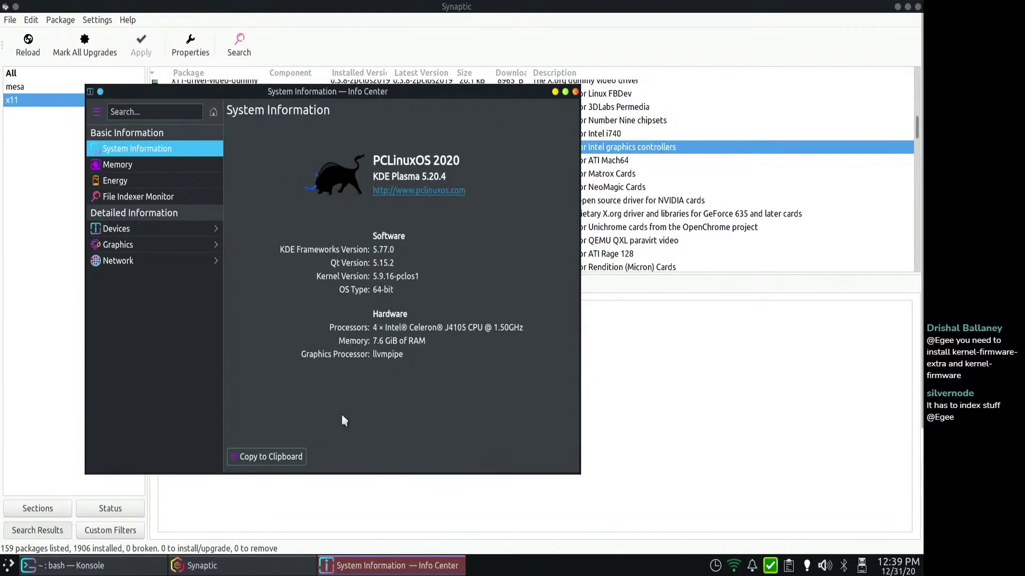
Close the Info Center, Synaptic and Konsole windows, leaving an empty desktop
{"action": "left_click", "coordinate": [576, 92]}
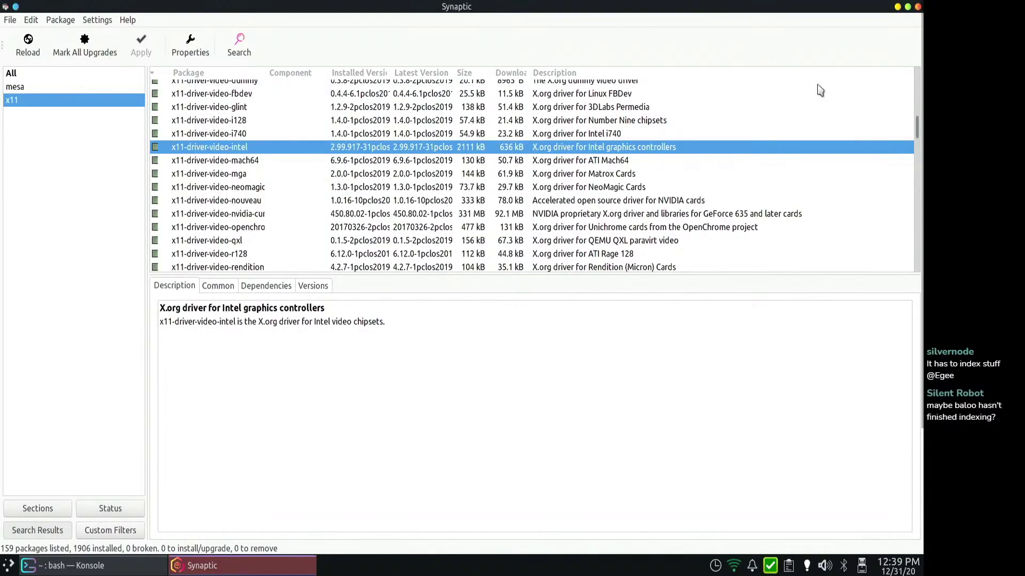
{"action": "scroll", "coordinate": [359, 149], "scroll_direction": "down", "scroll_amount": 3}
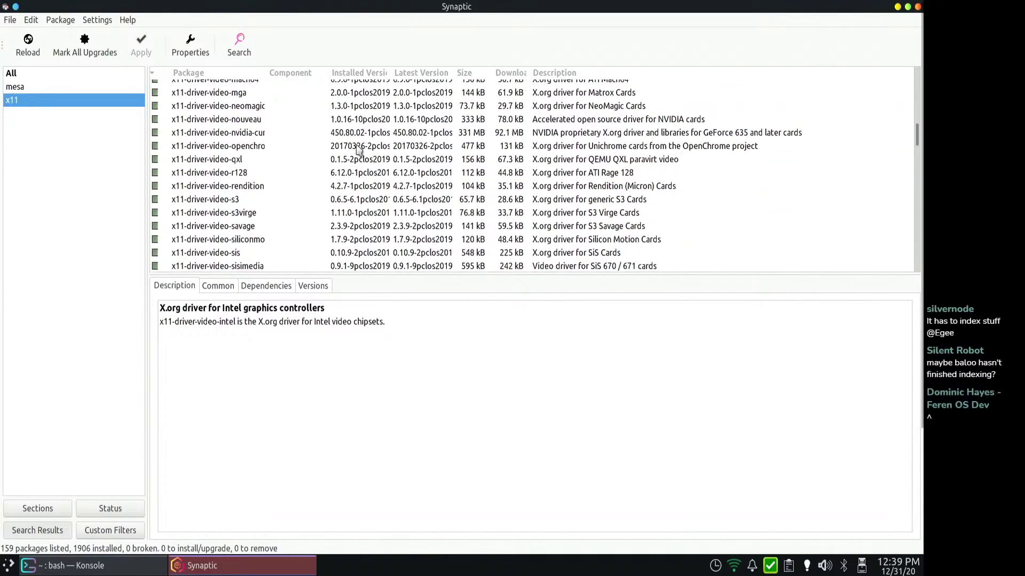
{"action": "scroll", "coordinate": [357, 152], "scroll_direction": "down", "scroll_amount": 3}
{"action": "left_click", "coordinate": [917, 7]}
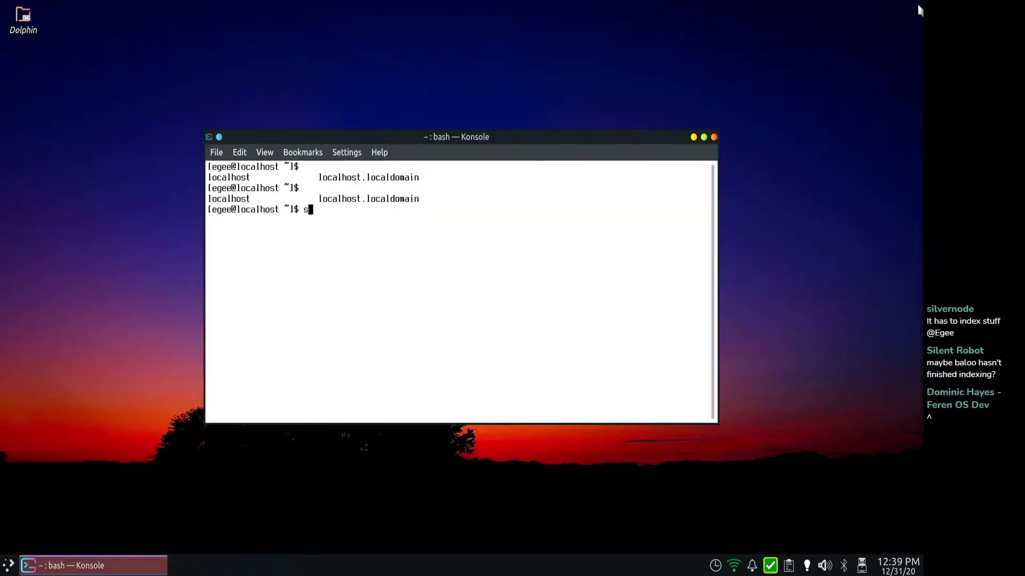
{"action": "left_click", "coordinate": [714, 139]}
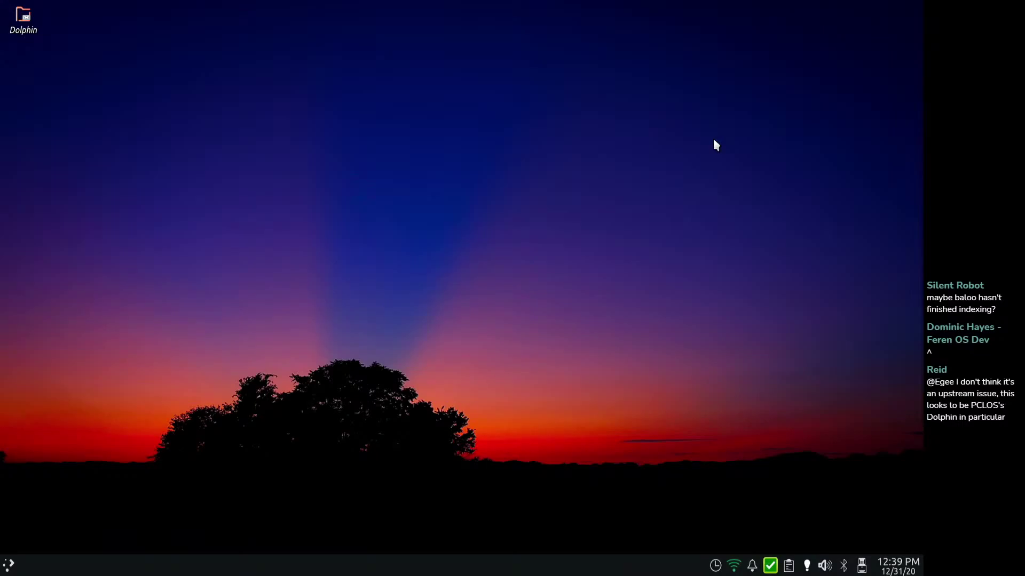
Launch Configure Your Computer from a 'drak' launcher search and authenticate with the root password
{"action": "left_click", "coordinate": [6, 568]}
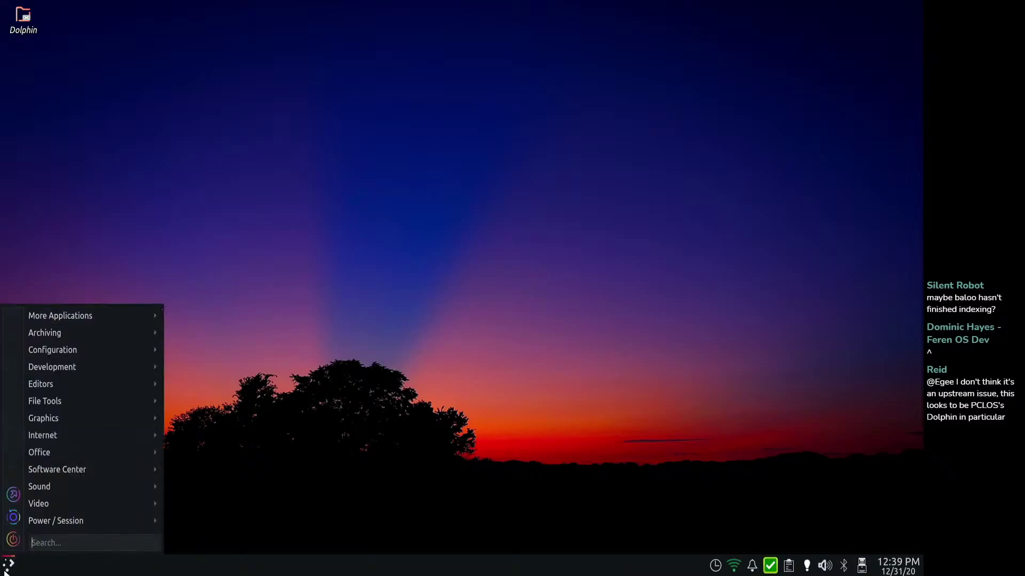
{"action": "type", "text": "dark"}
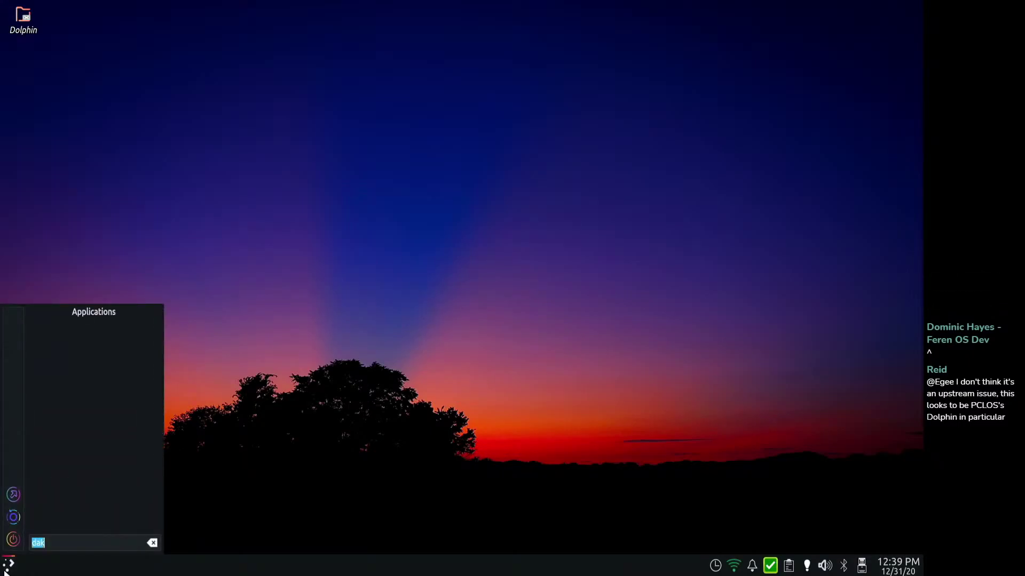
{"action": "type", "text": "drak"}
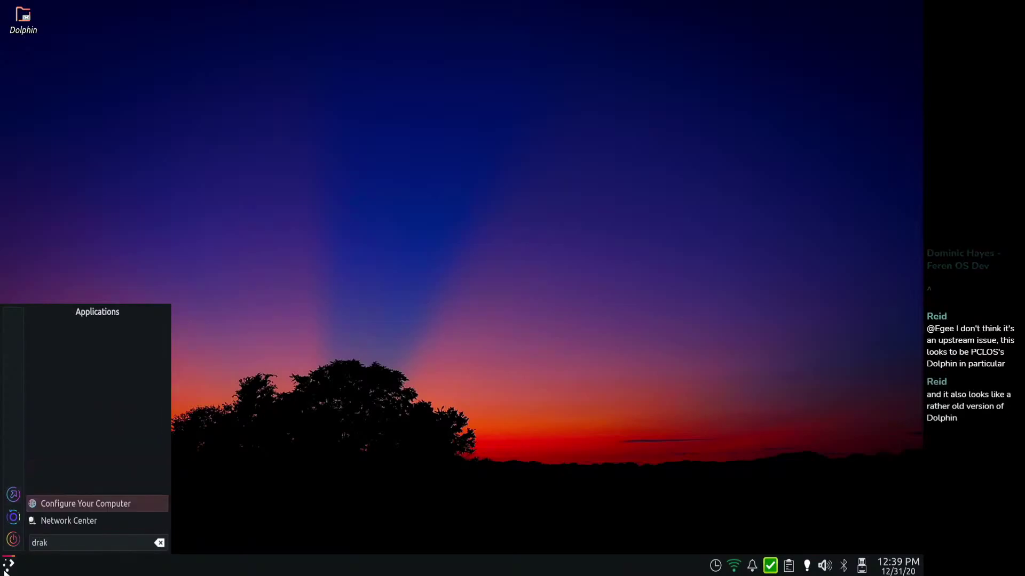
{"action": "key", "text": "Return"}
{"action": "left_click", "coordinate": [7, 568]}
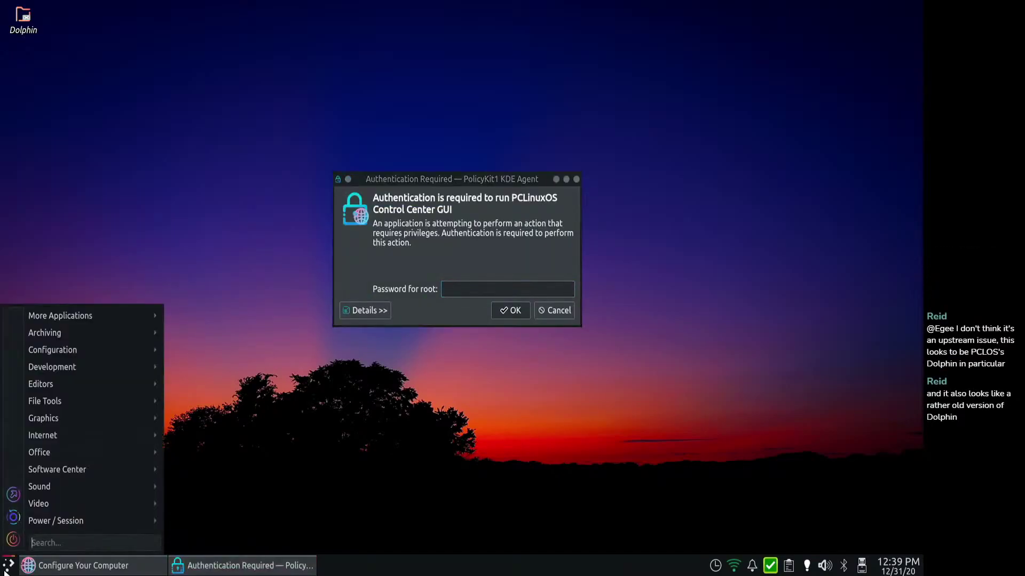
{"action": "left_click", "coordinate": [467, 291]}
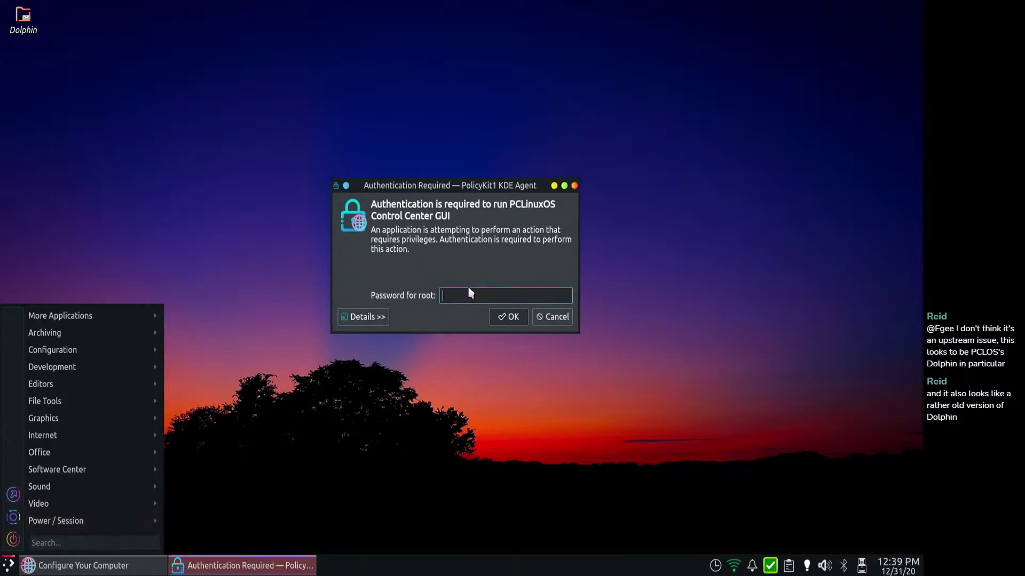
{"action": "type", "text": "****"}
{"action": "key", "text": "Return"}
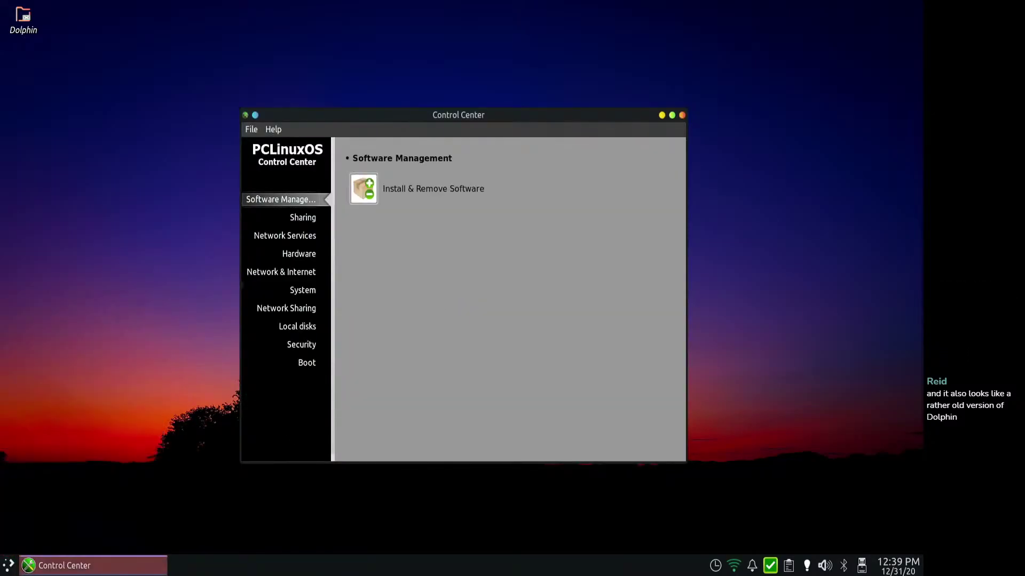
Launch System Settings via 'sett' and start adding a new Online Account
{"action": "type", "text": "sett"}
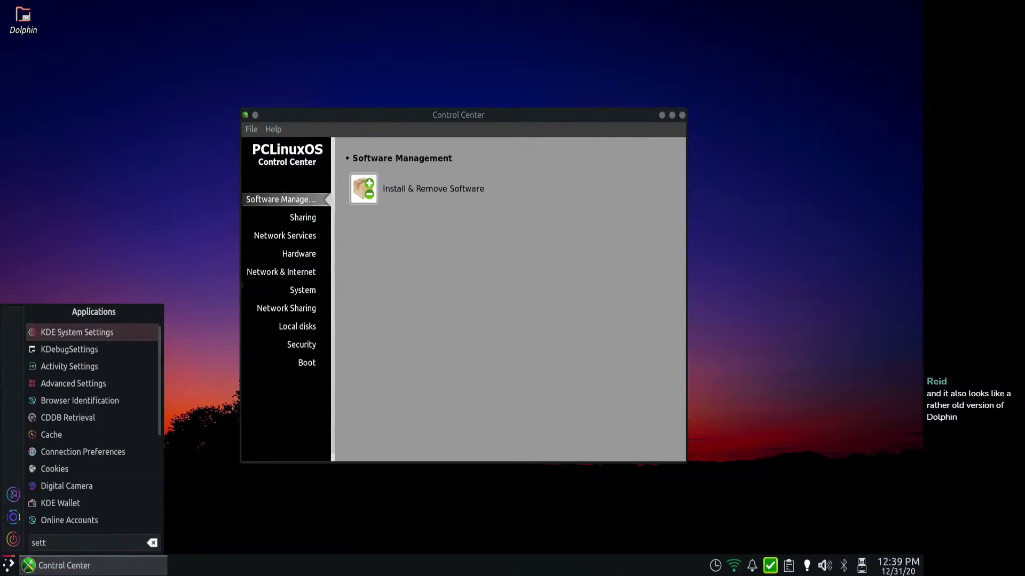
{"action": "key", "text": "Return"}
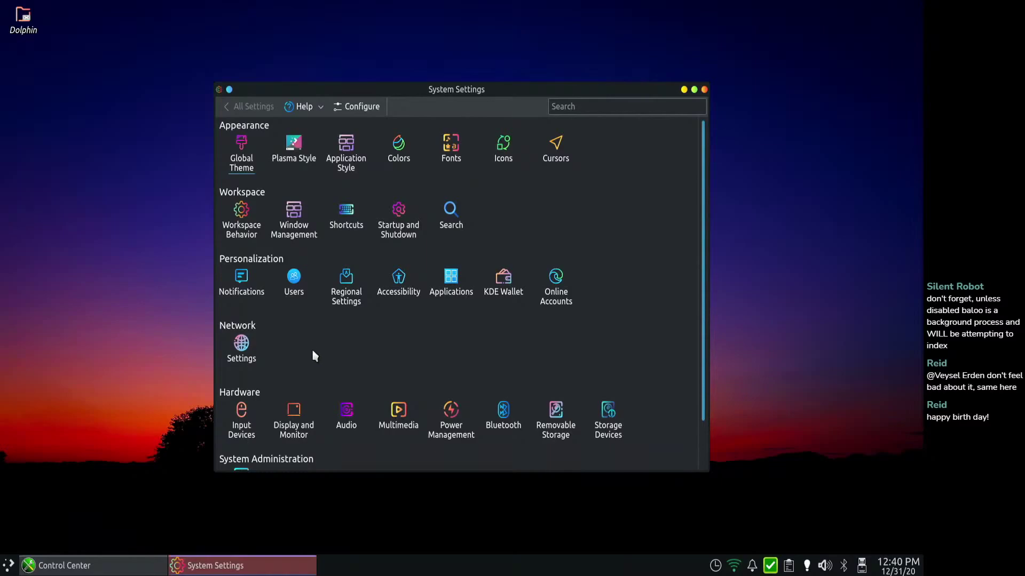
{"action": "left_click", "coordinate": [548, 283]}
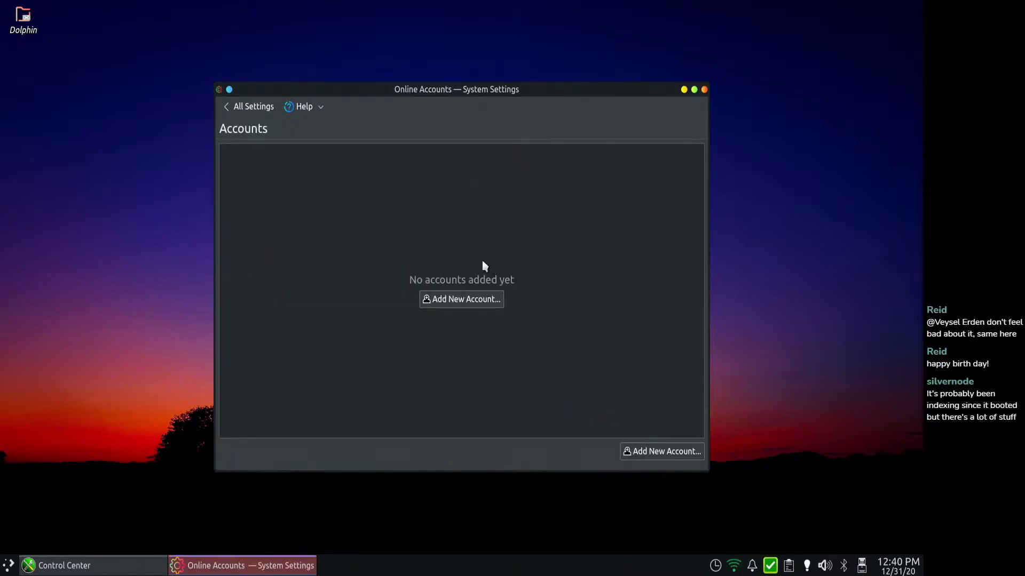
{"action": "left_click", "coordinate": [479, 299]}
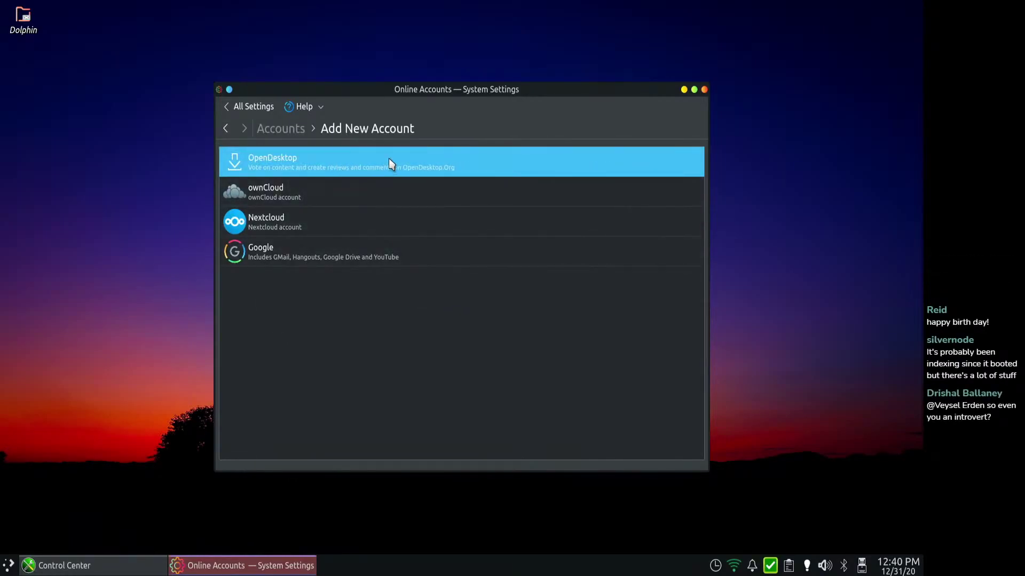
Try the ownCloud, Nextcloud and Google providers, closing each login window without signing in
{"action": "left_click", "coordinate": [393, 190]}
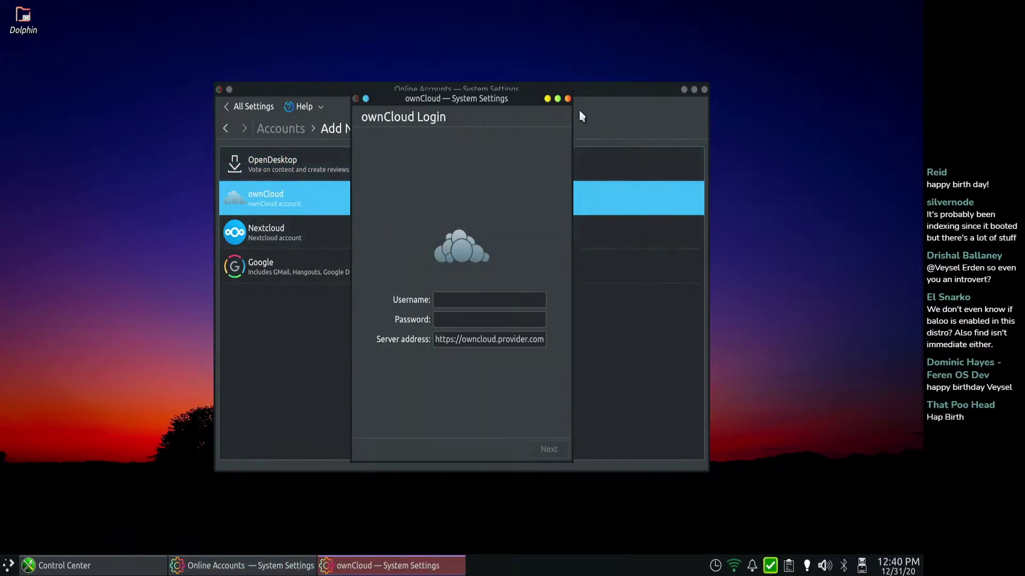
{"action": "left_click", "coordinate": [567, 99]}
{"action": "left_click", "coordinate": [350, 266]}
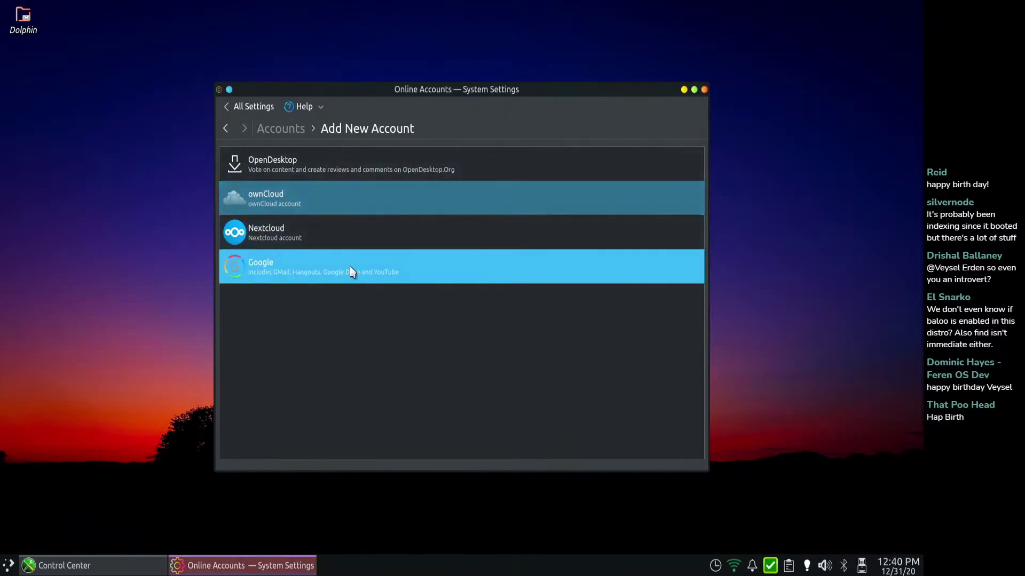
{"action": "left_click", "coordinate": [372, 229]}
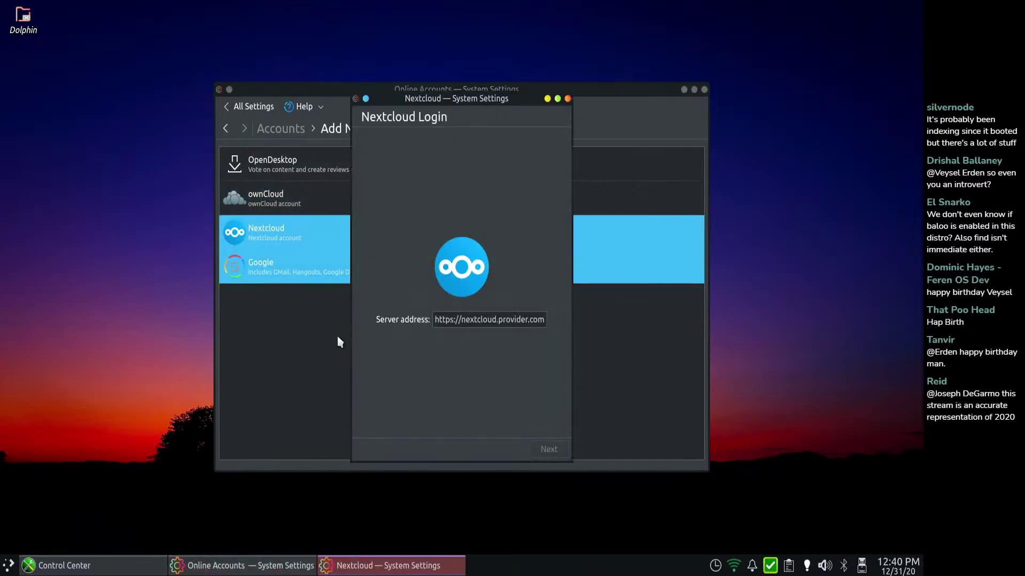
{"action": "left_click", "coordinate": [568, 99]}
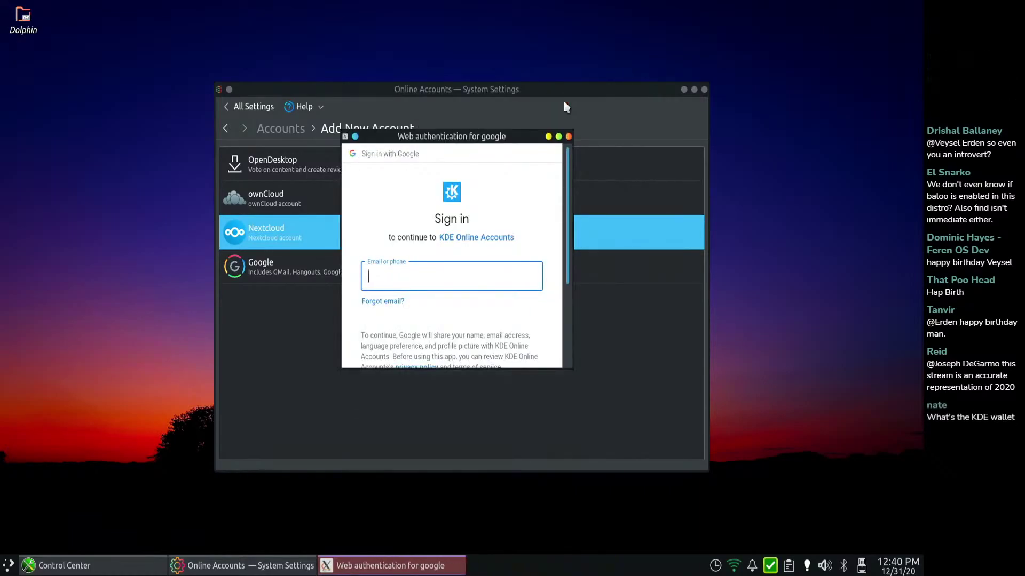
{"action": "left_click", "coordinate": [568, 136]}
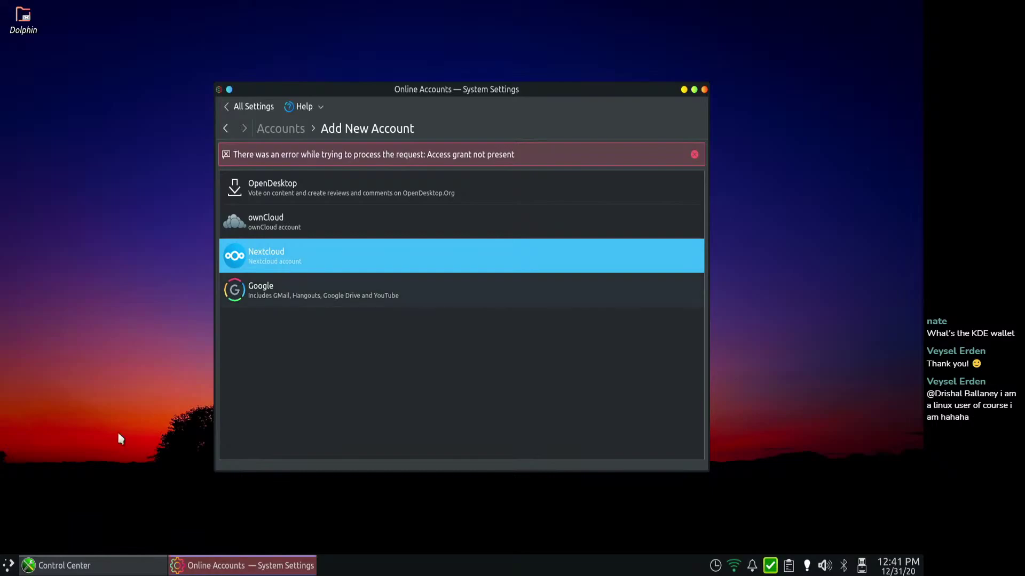
Browse Control Center's System, Hardware, Network, Sharing, Local disks and Security categories, ending on Boot
{"action": "left_click", "coordinate": [64, 566]}
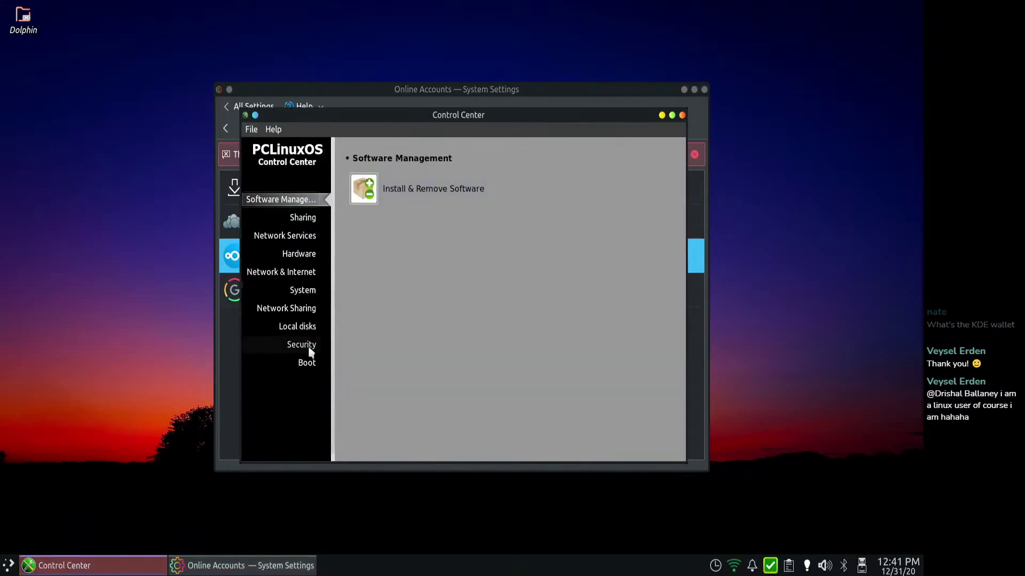
{"action": "left_click", "coordinate": [304, 292]}
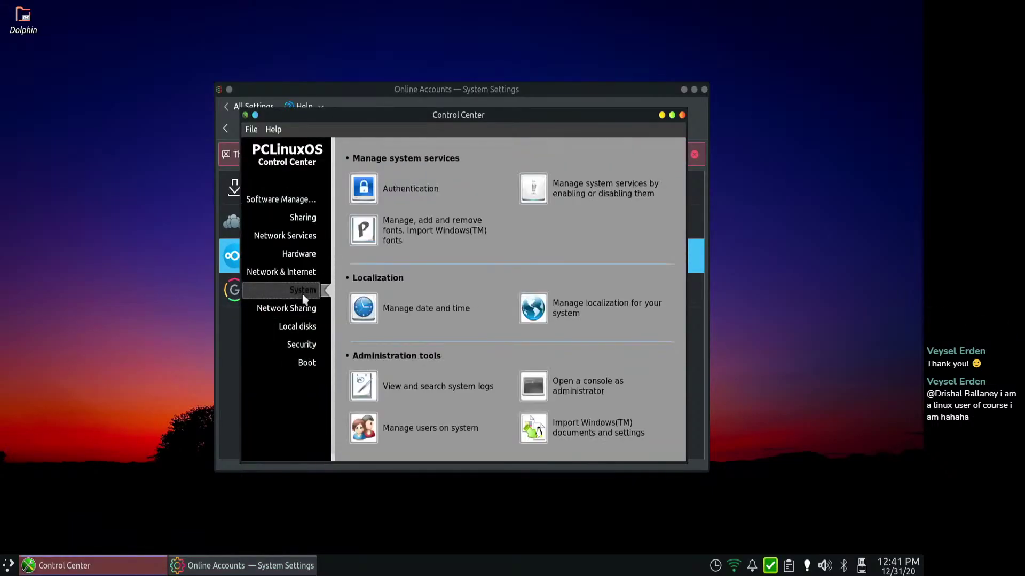
{"action": "left_click", "coordinate": [296, 255]}
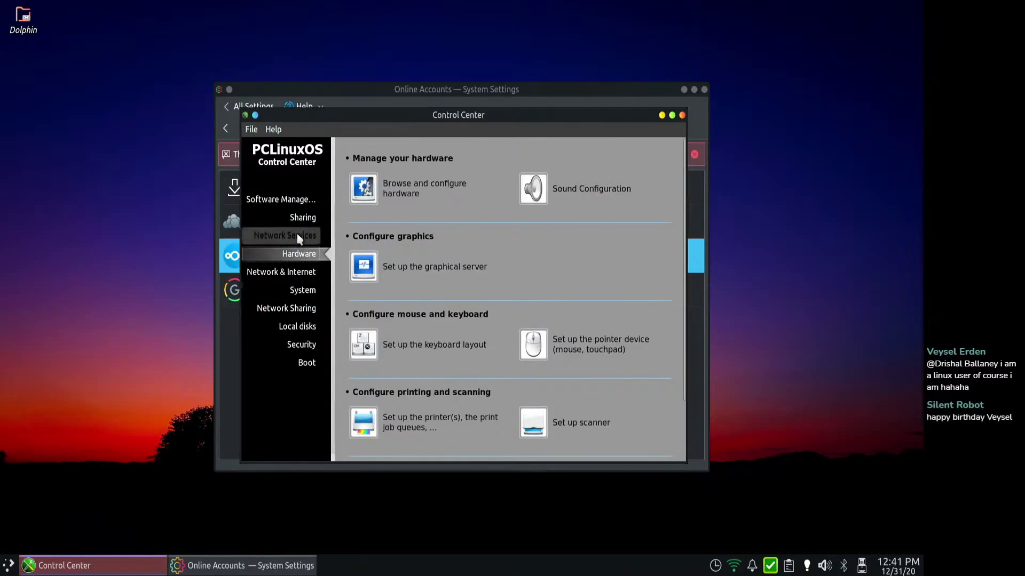
{"action": "left_click", "coordinate": [299, 239]}
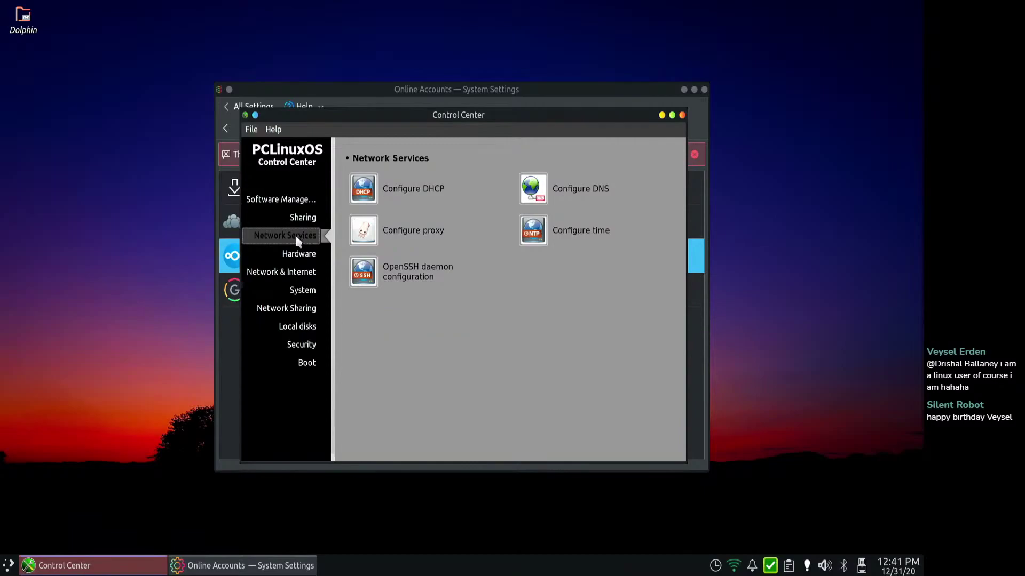
{"action": "left_click", "coordinate": [298, 297]}
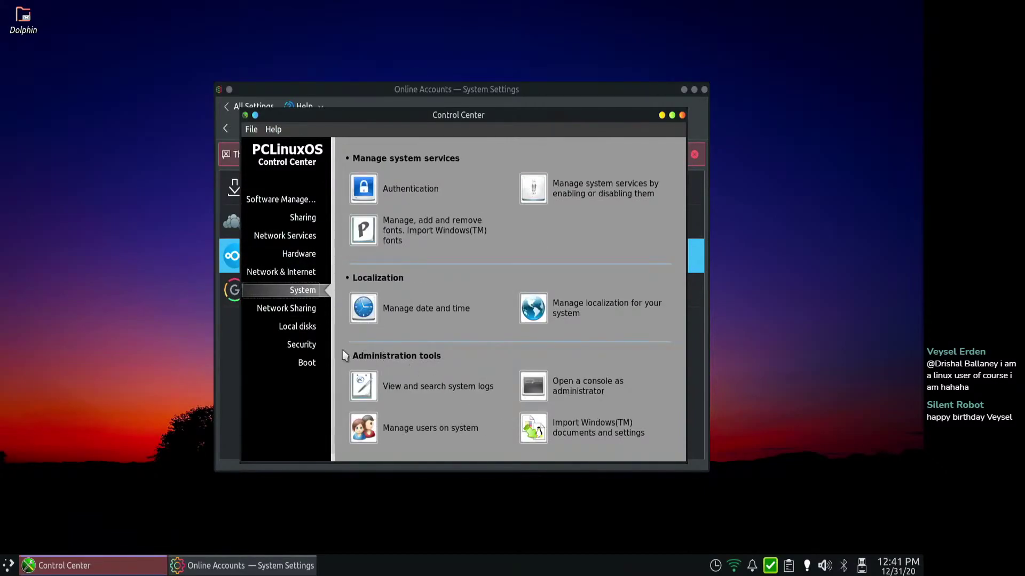
{"action": "left_click", "coordinate": [273, 310]}
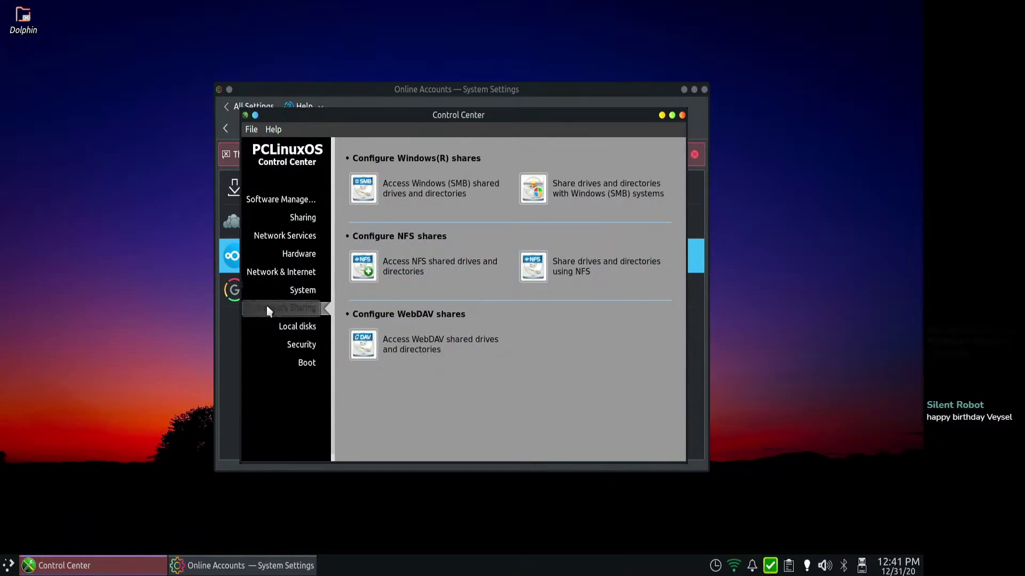
{"action": "left_click", "coordinate": [295, 326]}
{"action": "left_click", "coordinate": [307, 347]}
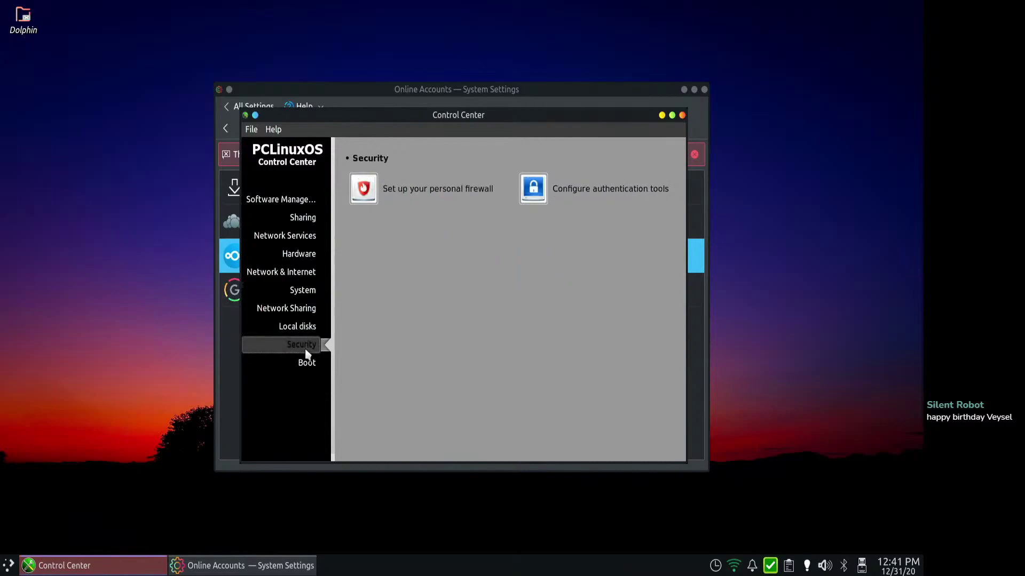
{"action": "left_click", "coordinate": [309, 363]}
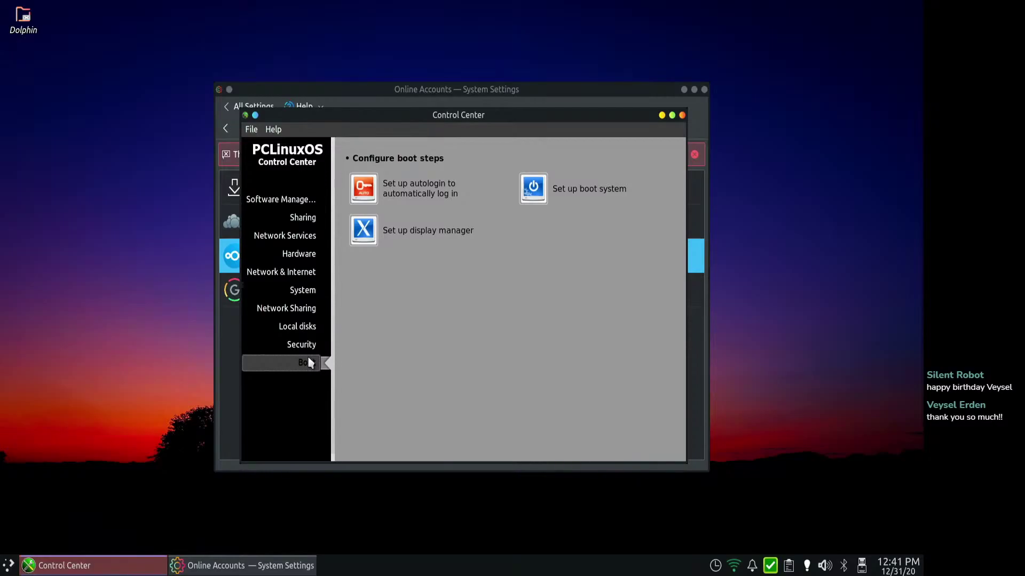
Check the KDE Wallet page, where the wallet subsystem stays disabled, then return to All Settings
{"action": "left_click", "coordinate": [209, 566]}
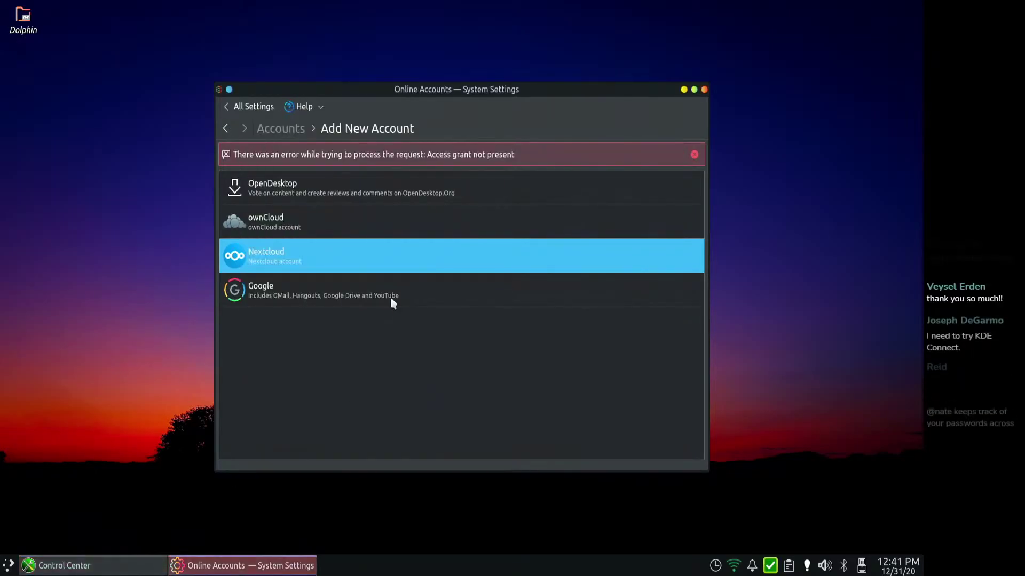
{"action": "left_click", "coordinate": [226, 129]}
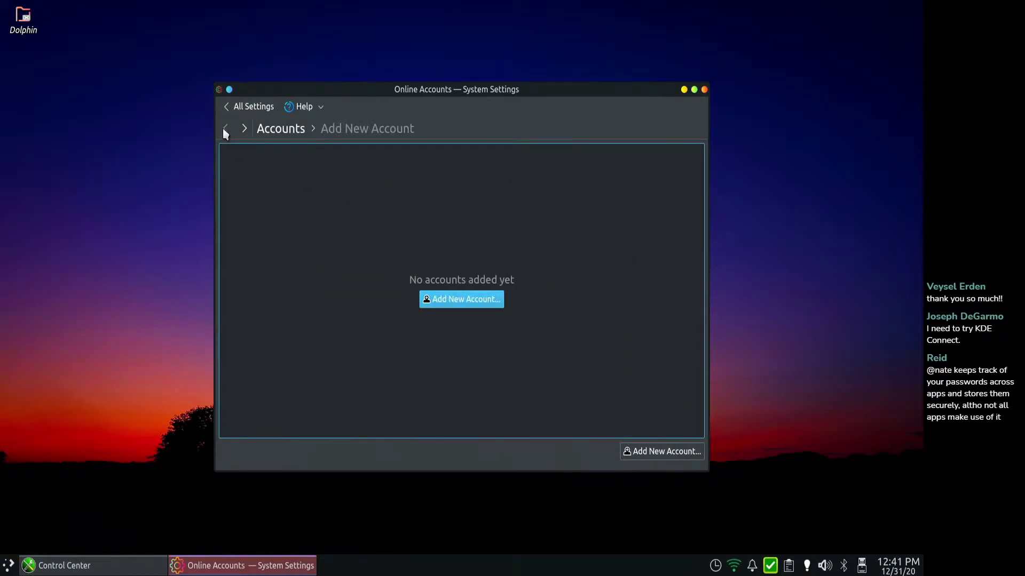
{"action": "left_click", "coordinate": [231, 102]}
{"action": "left_click", "coordinate": [495, 287]}
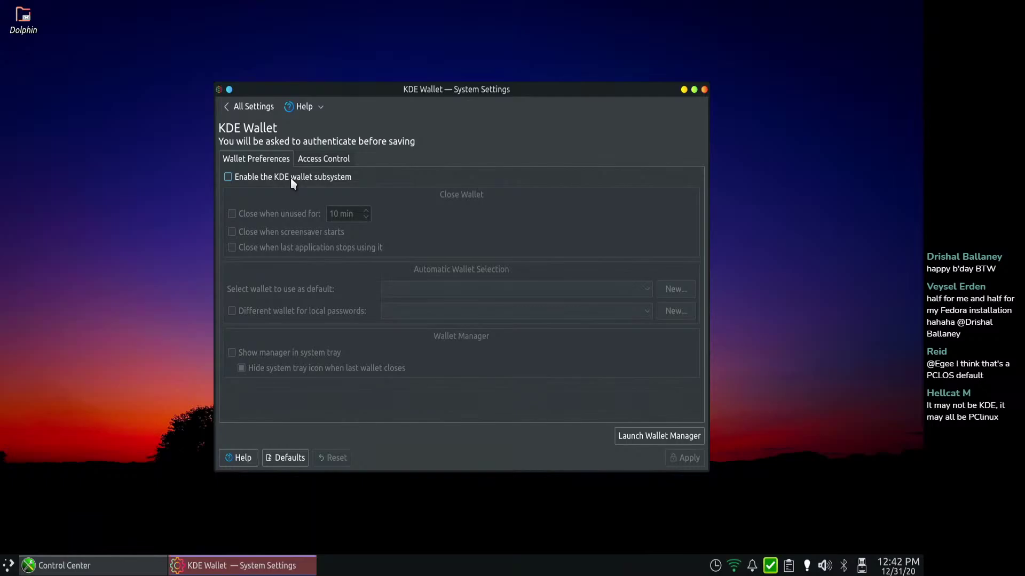
{"action": "left_click", "coordinate": [250, 107]}
{"action": "scroll", "coordinate": [348, 338], "scroll_direction": "down", "scroll_amount": 1}
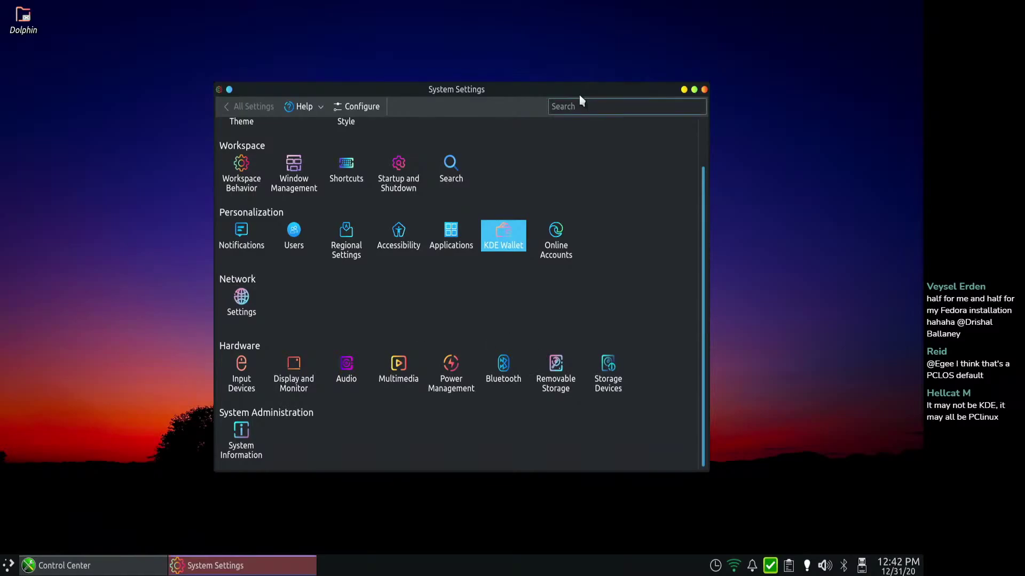
Search 'connect' in System Settings, then in the launcher, highlighting the Device Actions result
{"action": "left_click", "coordinate": [575, 107]}
{"action": "type", "text": "connect"}
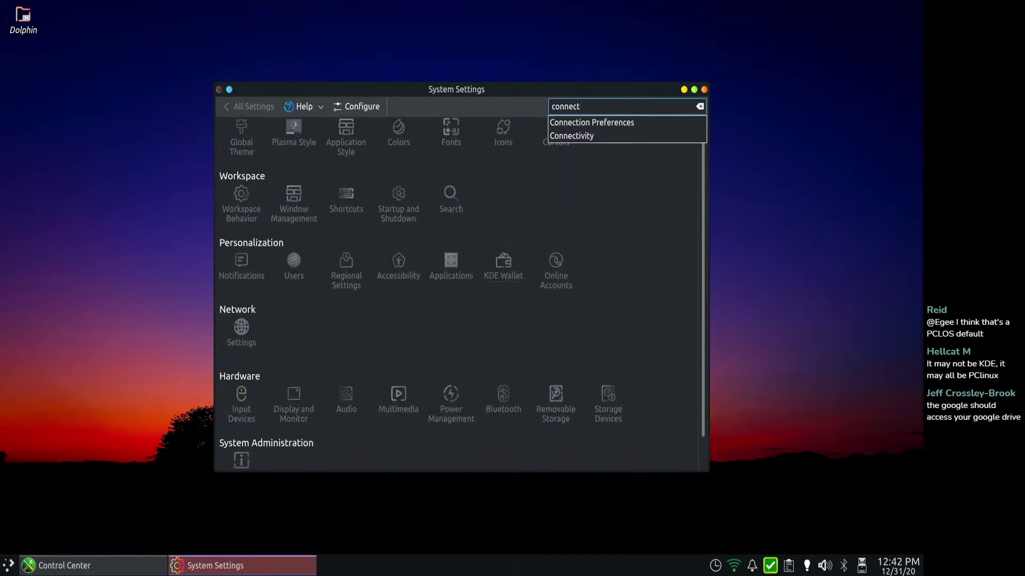
{"action": "key", "text": "Escape"}
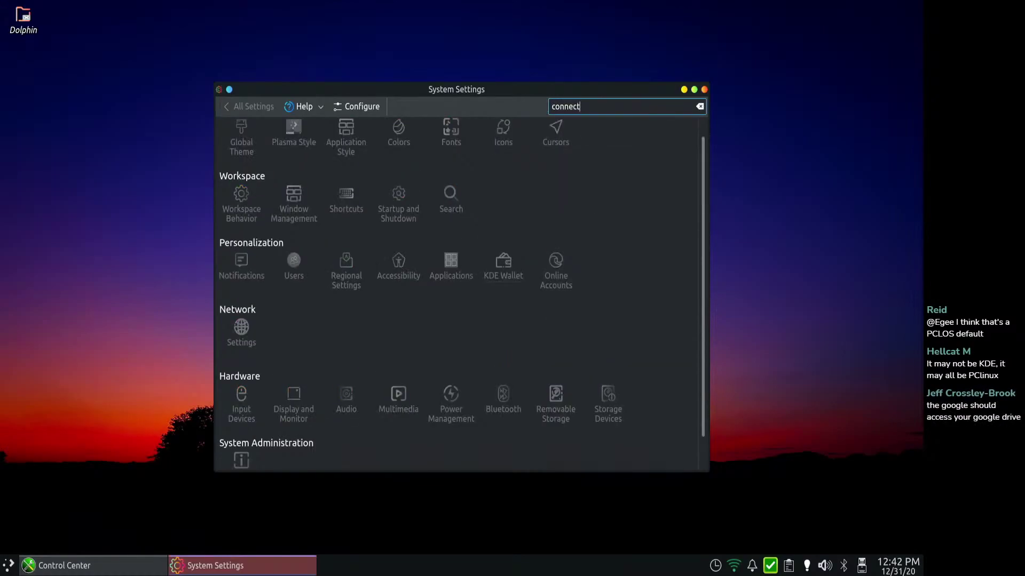
{"action": "key", "text": "super"}
{"action": "type", "text": "connect"}
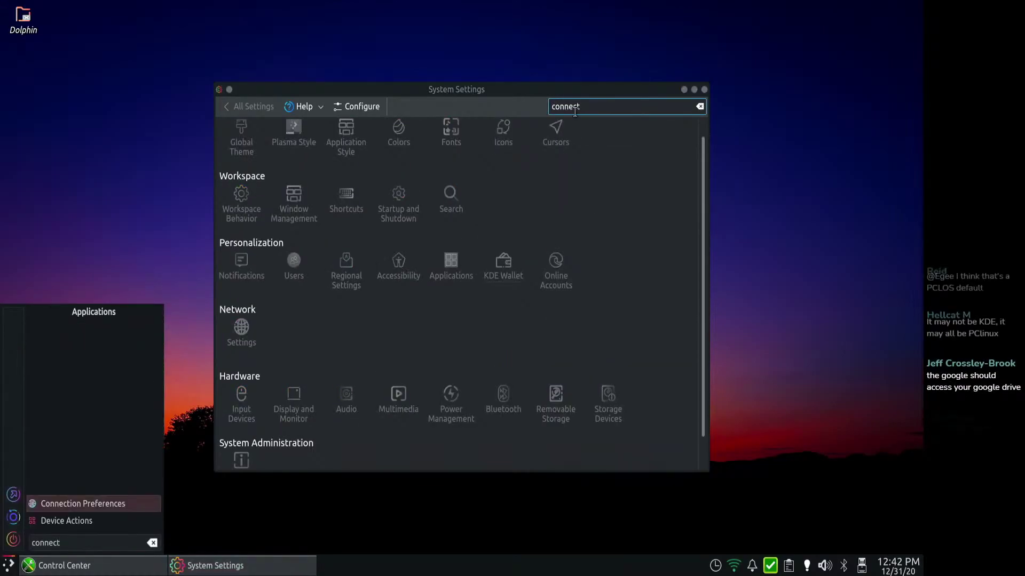
{"action": "key", "text": "Down"}
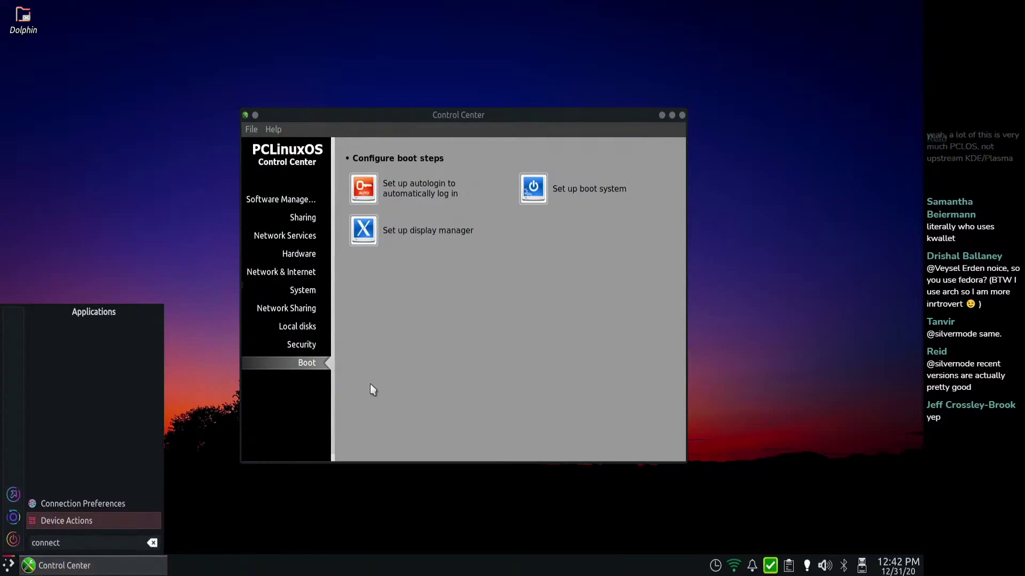
Switch Control Center to Software Management, minimize it, and bring up the application launcher
{"action": "left_click", "coordinate": [376, 380]}
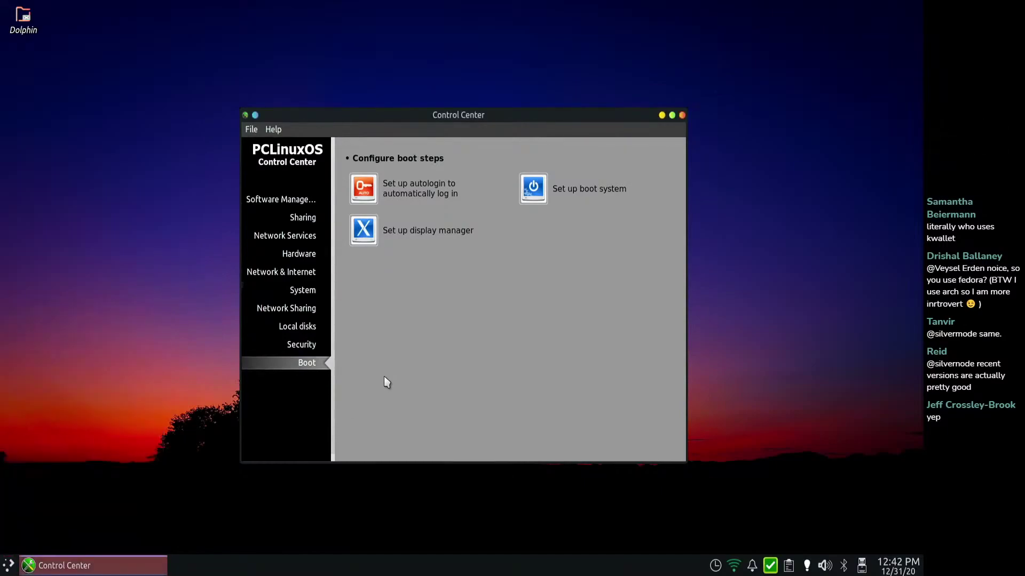
{"action": "left_click", "coordinate": [294, 196]}
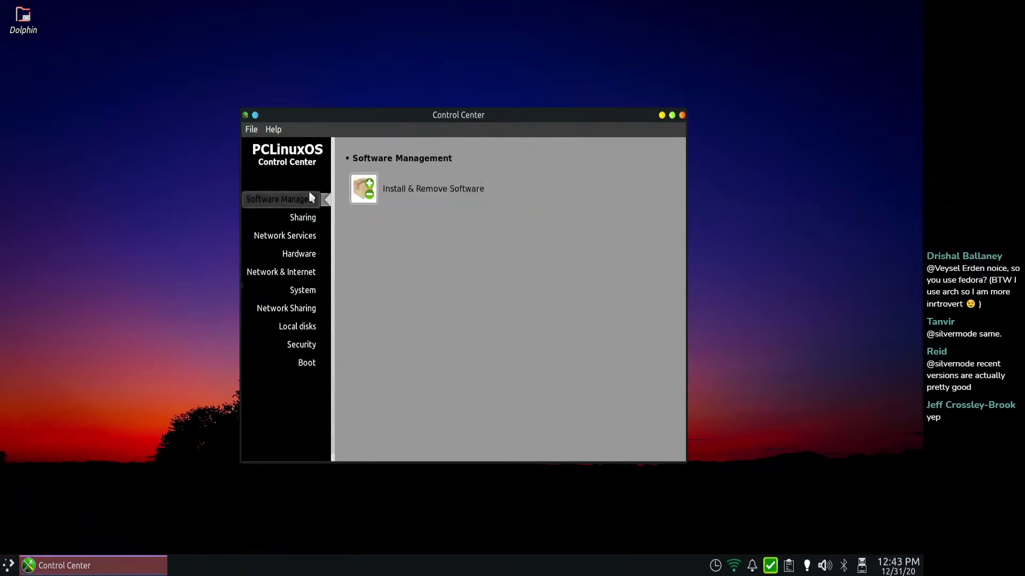
{"action": "left_click", "coordinate": [662, 115]}
{"action": "key", "text": "super"}
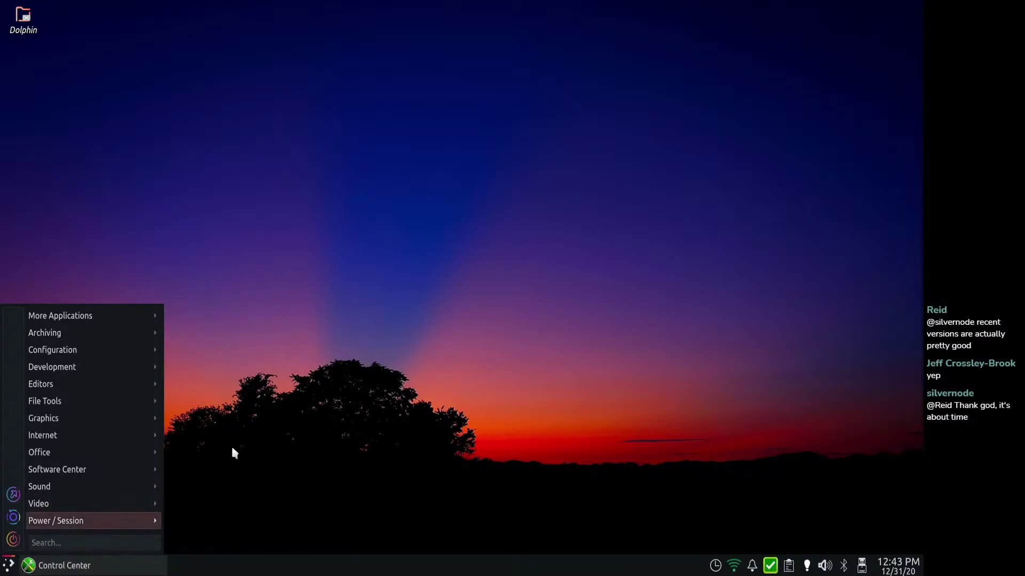
Open a Dolphin file search via 'file', then start VLC media player from the Video menu
{"action": "type", "text": "file"}
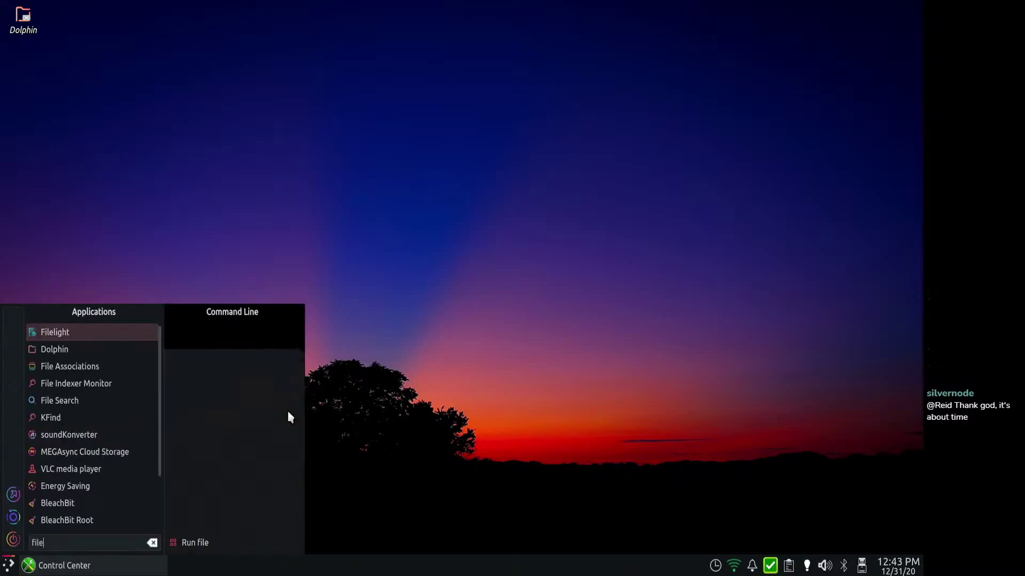
{"action": "key", "text": "Down"}
{"action": "key", "text": "Return"}
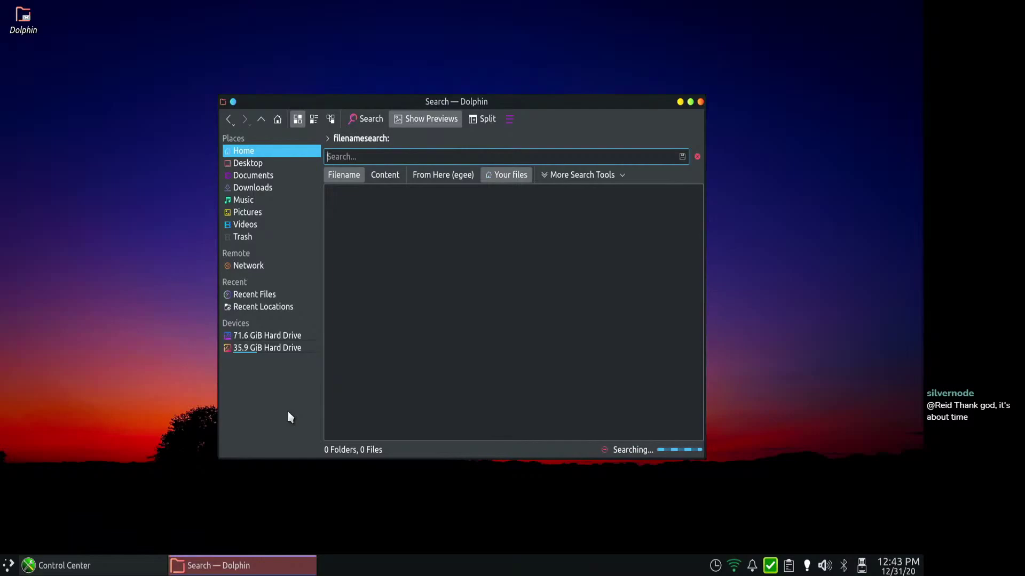
{"action": "key", "text": "super"}
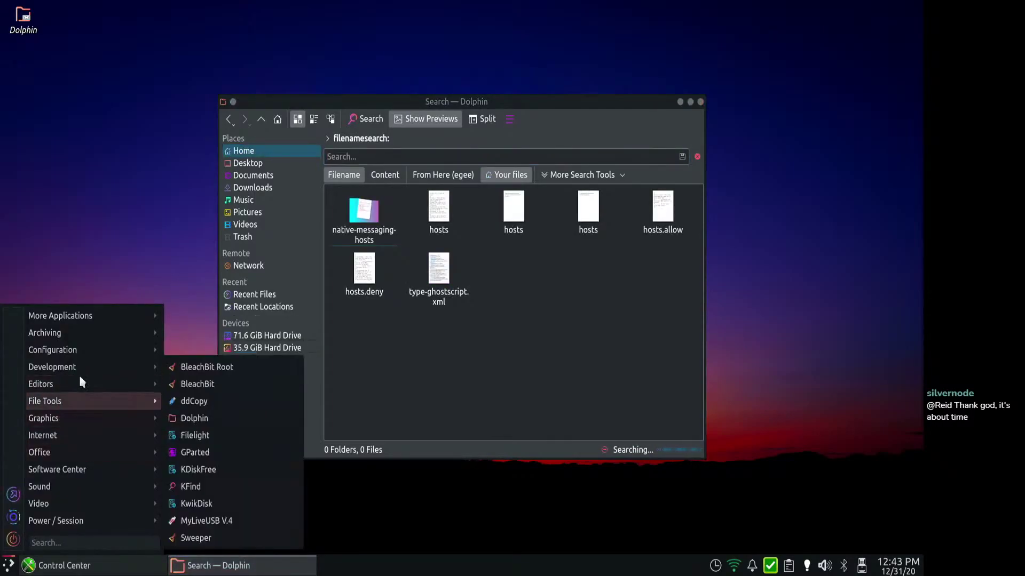
{"action": "mouse_move", "coordinate": [68, 500]}
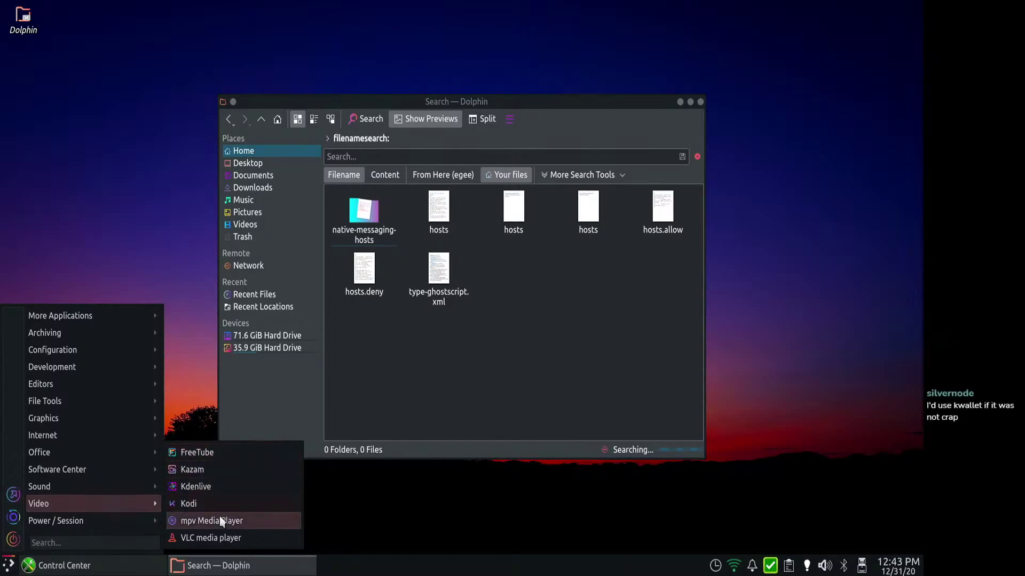
{"action": "left_click", "coordinate": [214, 539]}
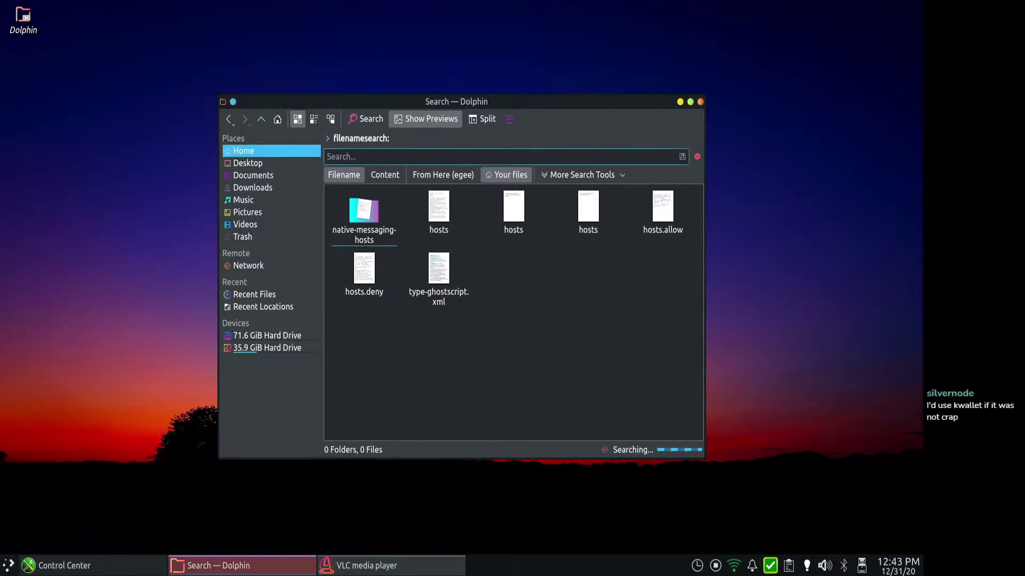
Launch mpv Media Player and move its window to the upper left
{"action": "left_click", "coordinate": [9, 566]}
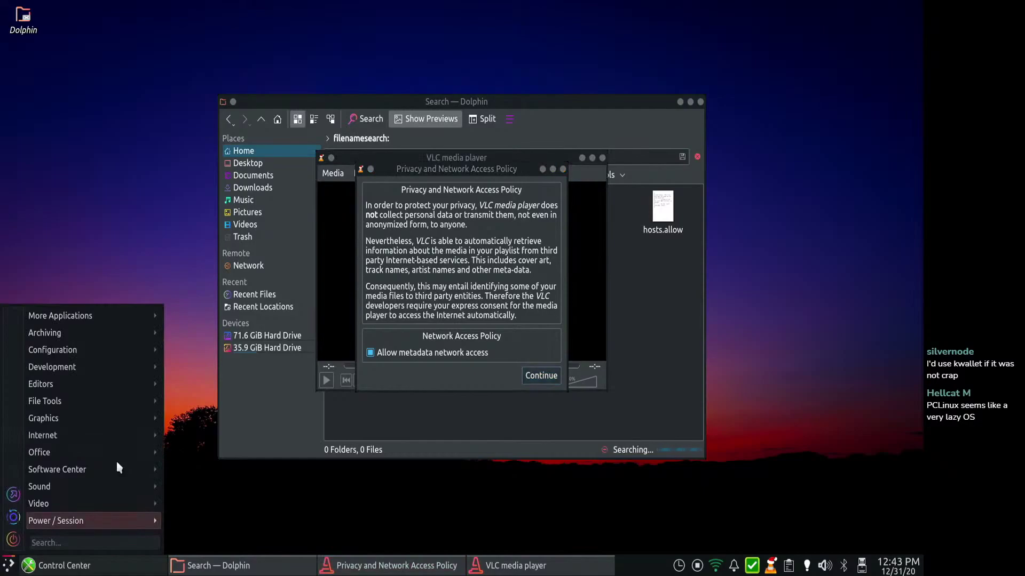
{"action": "key", "text": "super"}
{"action": "type", "text": "mpv"}
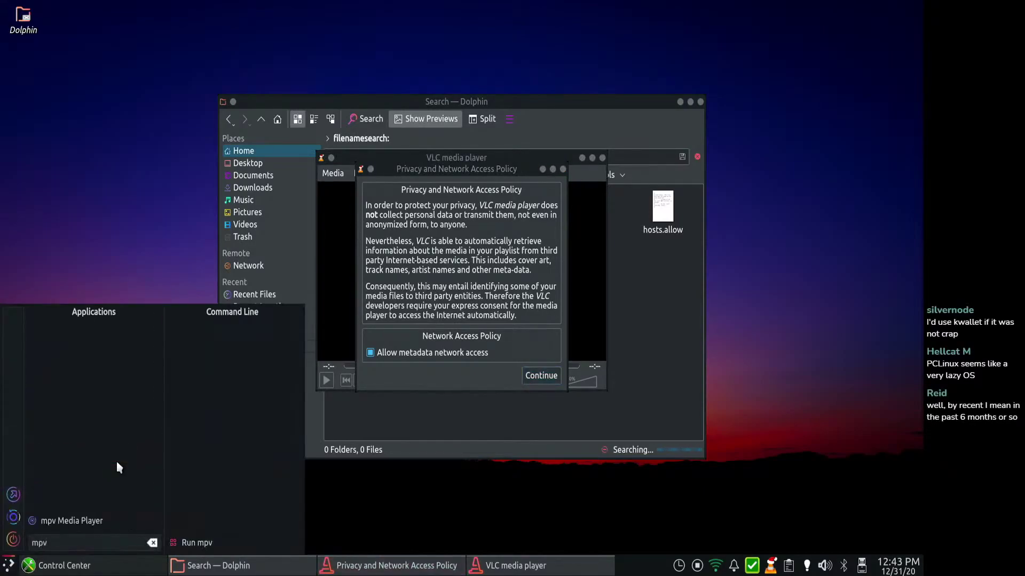
{"action": "key", "text": "Return"}
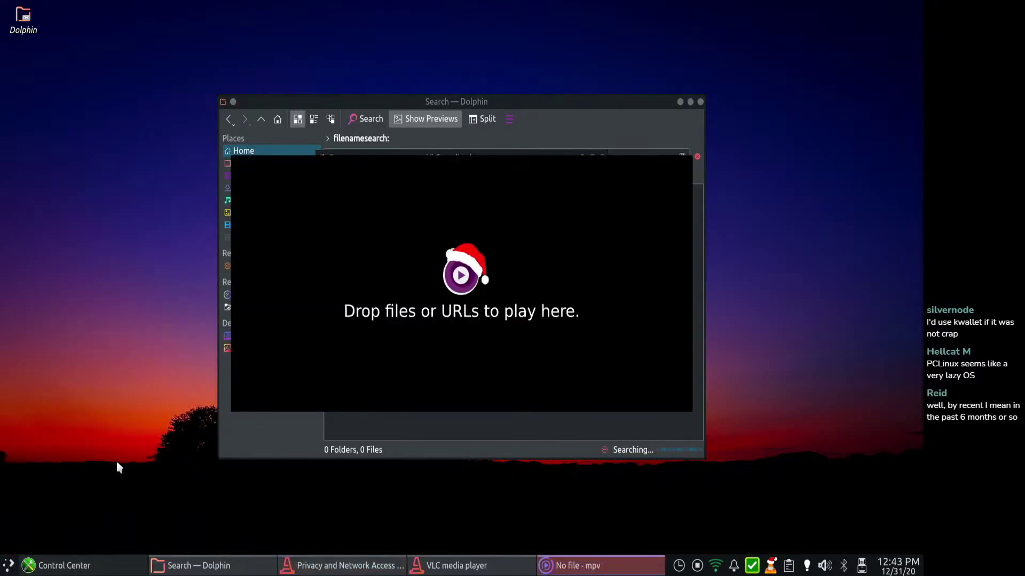
{"action": "left_click_drag", "start_coordinate": [470, 152], "coordinate": [297, 57]}
Dismiss VLC's privacy policy dialog and start the KSysGuard system monitor
{"action": "left_click", "coordinate": [561, 172]}
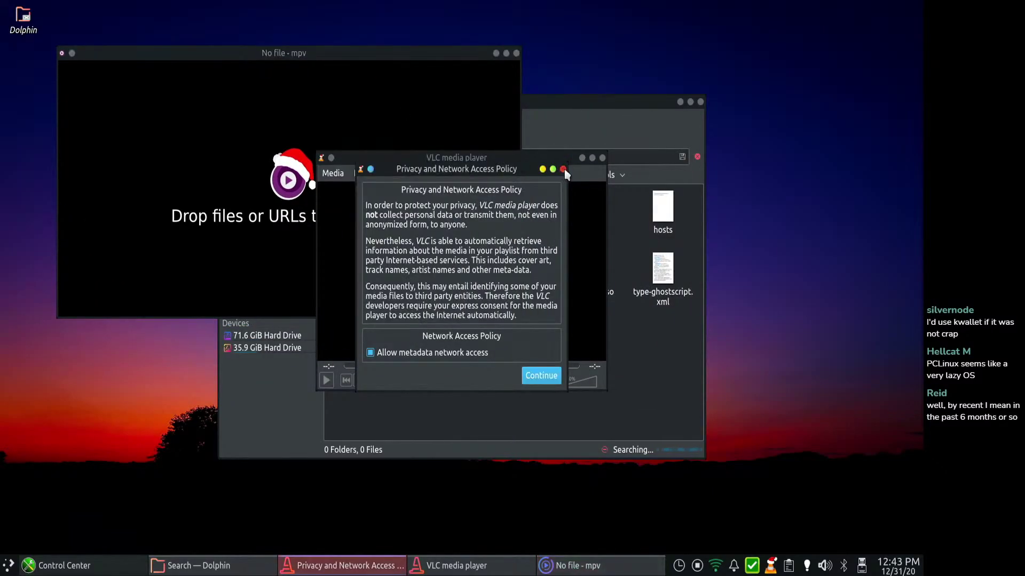
{"action": "left_click", "coordinate": [563, 169]}
{"action": "key", "text": "super"}
{"action": "type", "text": "ksys"}
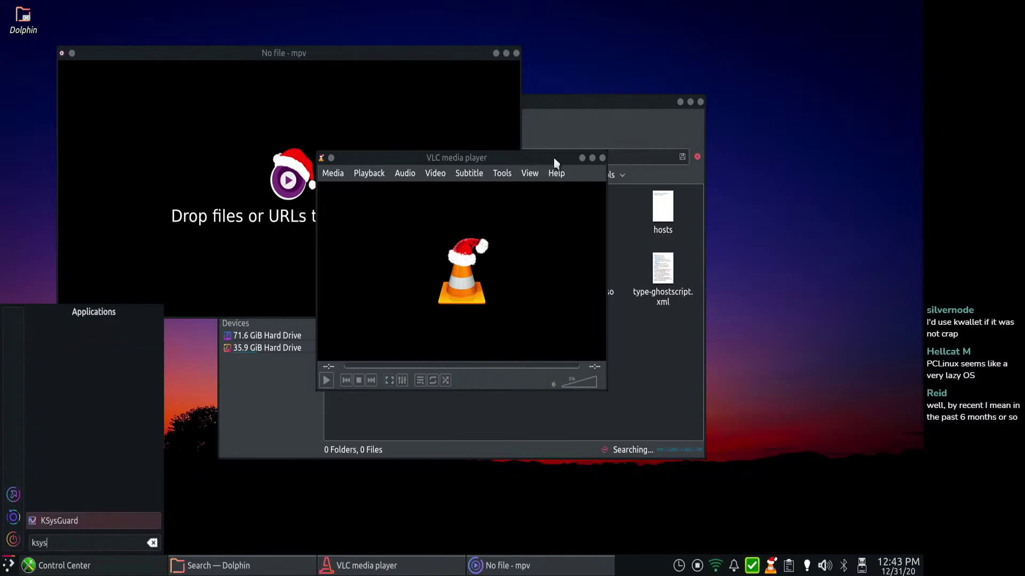
{"action": "key", "text": "Return"}
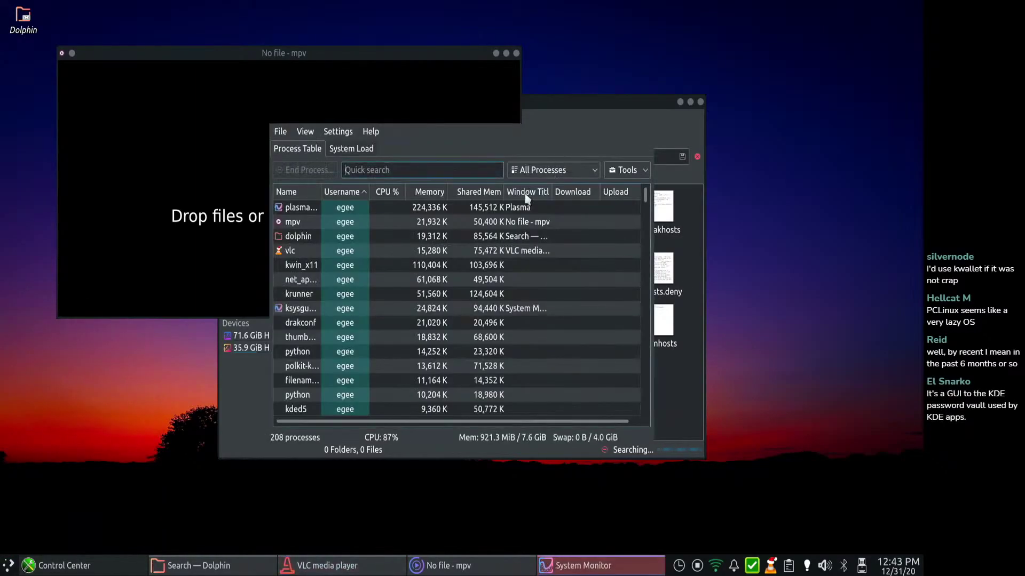
Show System Monitor's System Load graphs and move the window to the top right
{"action": "left_click", "coordinate": [366, 151]}
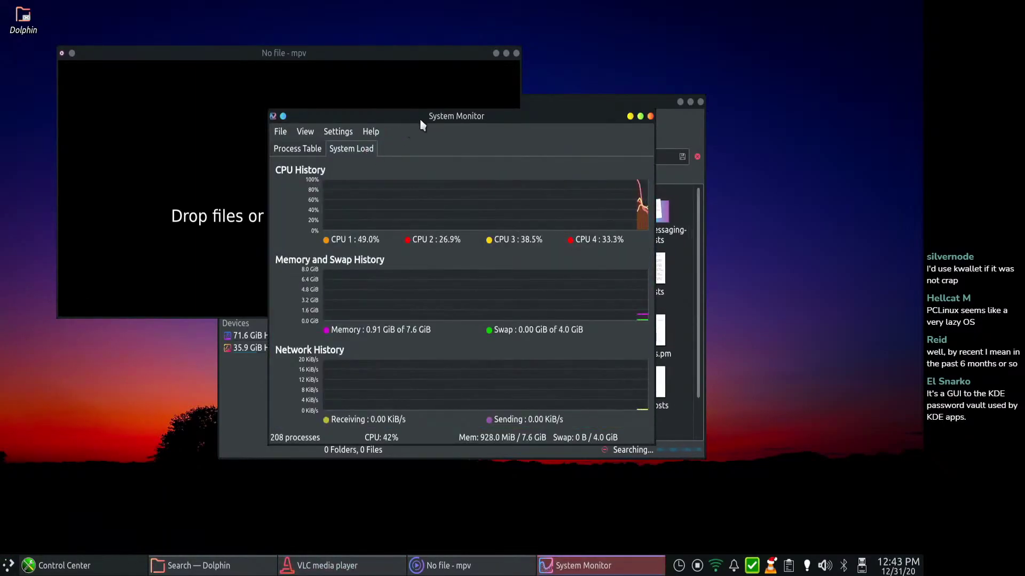
{"action": "left_click_drag", "start_coordinate": [420, 125], "coordinate": [675, 31]}
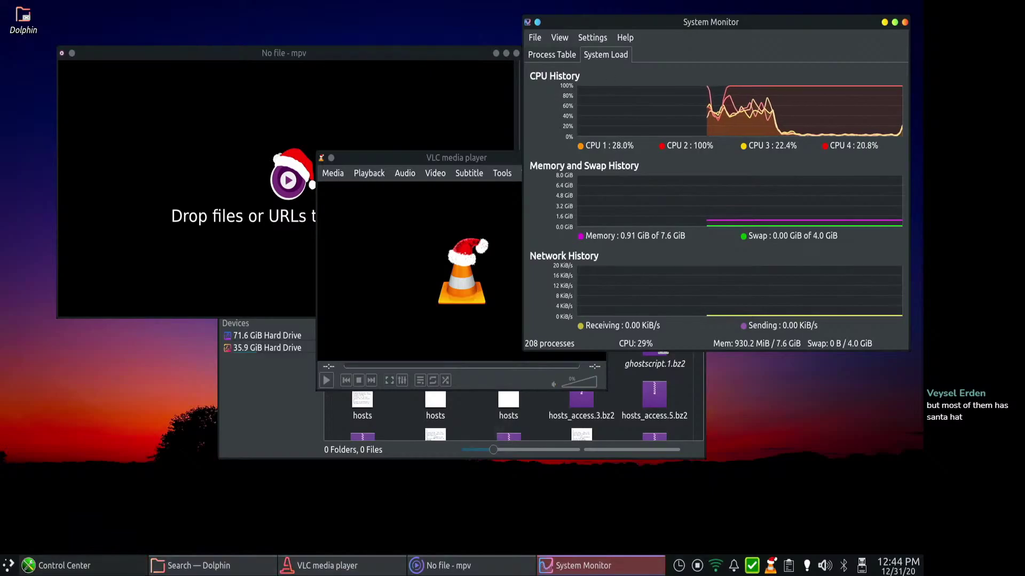
{"action": "left_click", "coordinate": [8, 565]}
{"action": "mouse_move", "coordinate": [78, 474]}
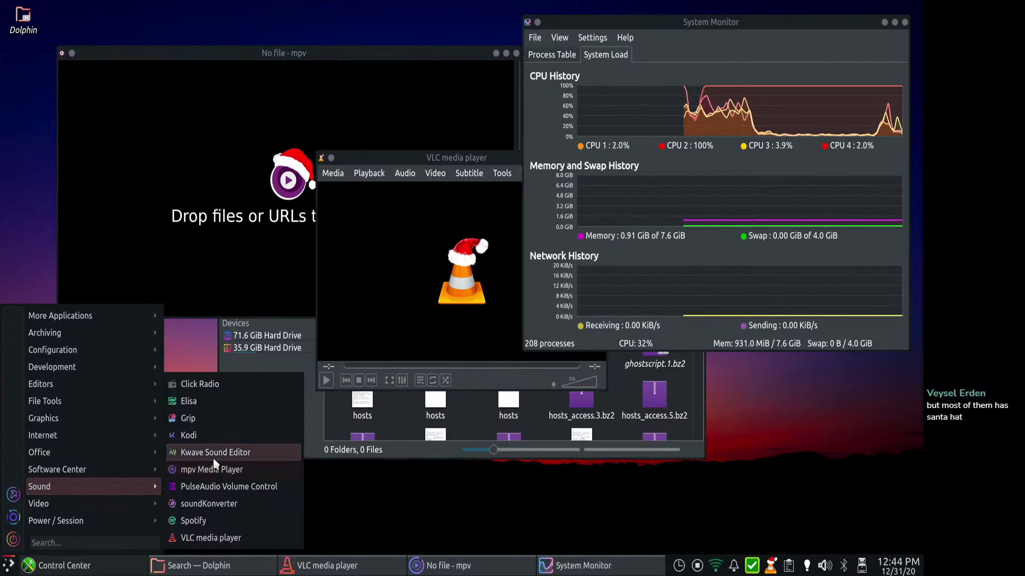
{"action": "left_click", "coordinate": [202, 407]}
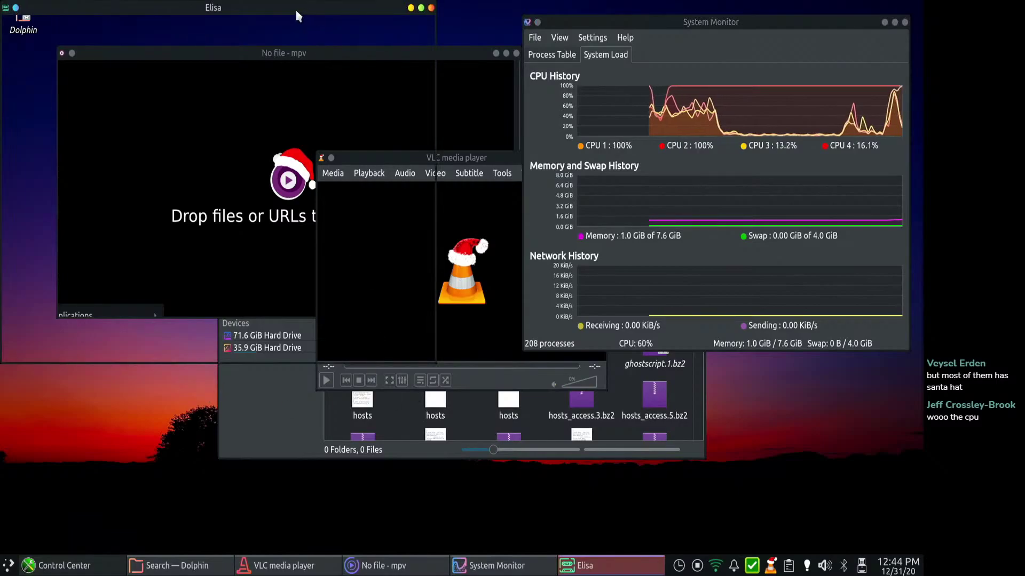
{"action": "left_click_drag", "start_coordinate": [297, 12], "coordinate": [325, 59]}
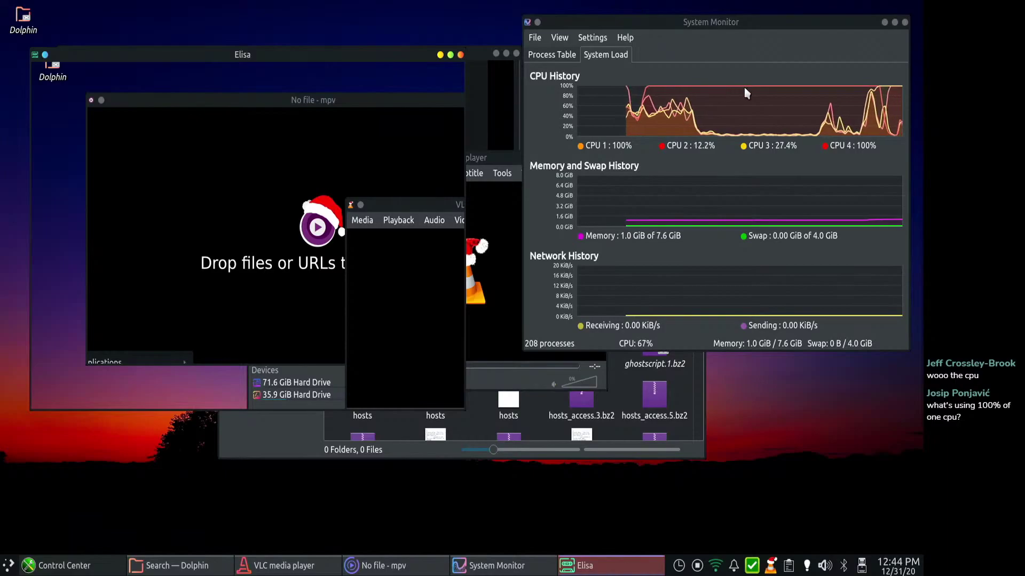
{"action": "left_click", "coordinate": [569, 59]}
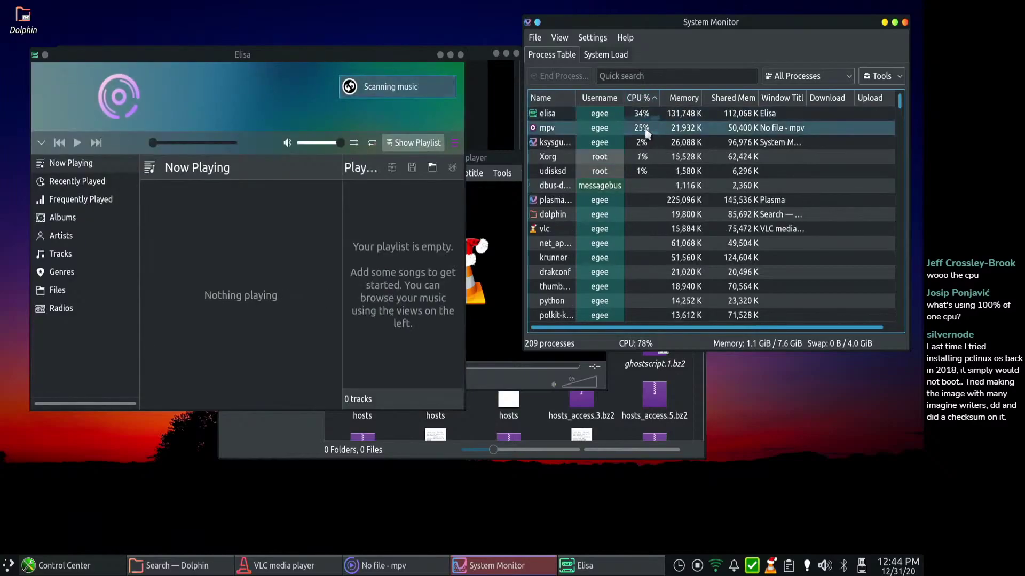
{"action": "mouse_move", "coordinate": [646, 133]}
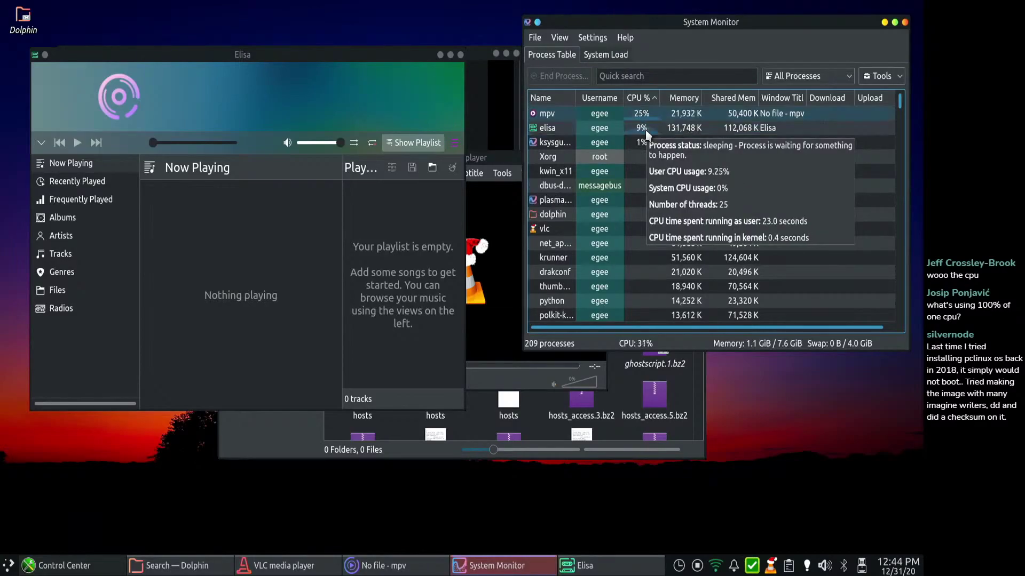
{"action": "left_click", "coordinate": [609, 55]}
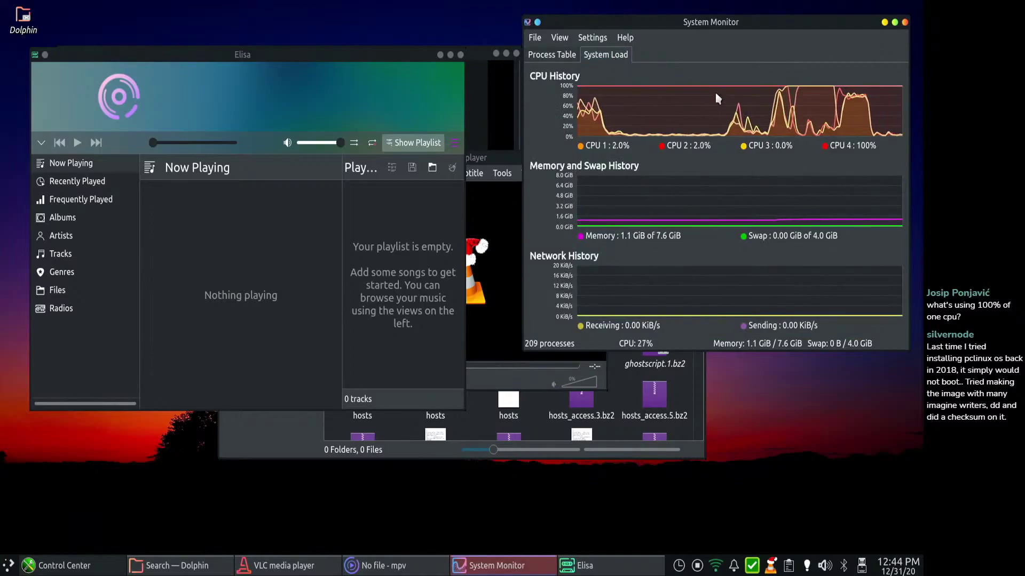
{"action": "mouse_move", "coordinate": [716, 94]}
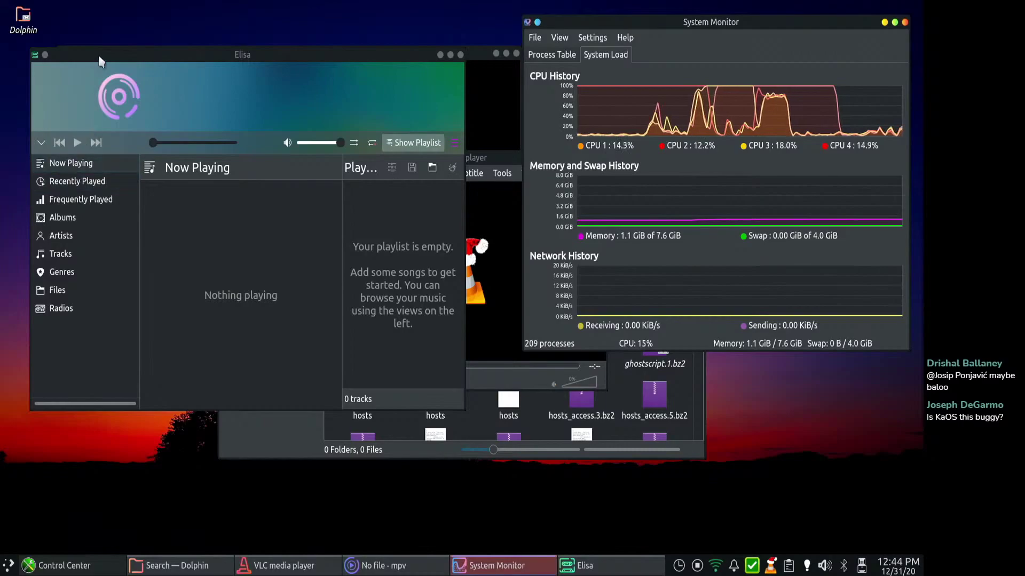
Bring Elisa to the front and browse its Radios and Files views
{"action": "left_click", "coordinate": [391, 168]}
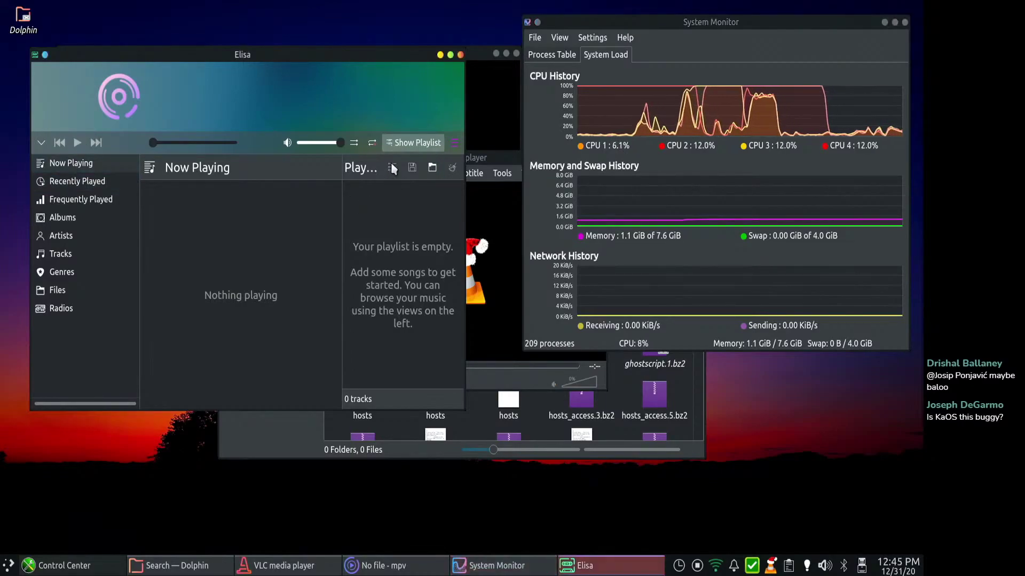
{"action": "left_click", "coordinate": [77, 312]}
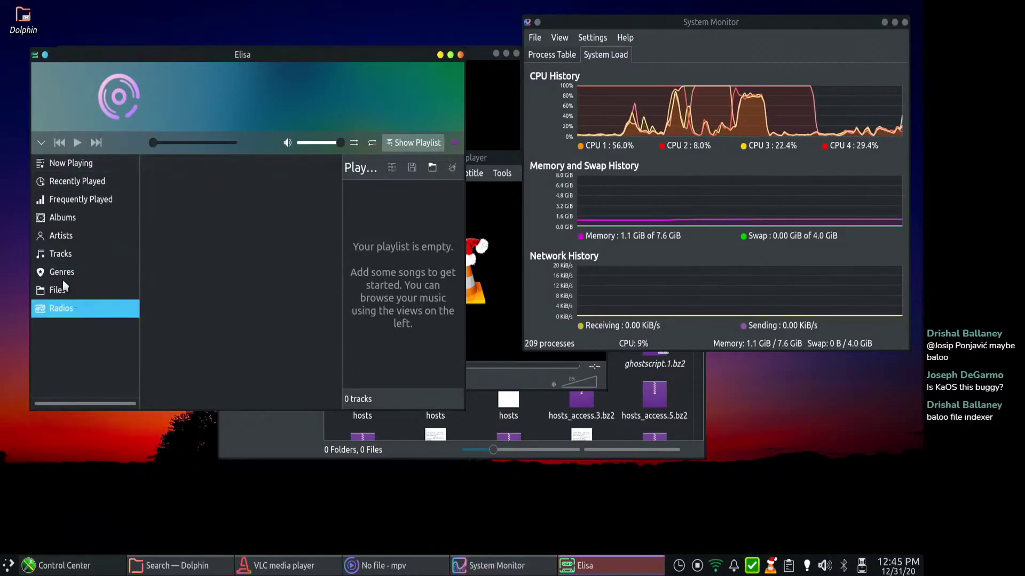
{"action": "left_click", "coordinate": [63, 289]}
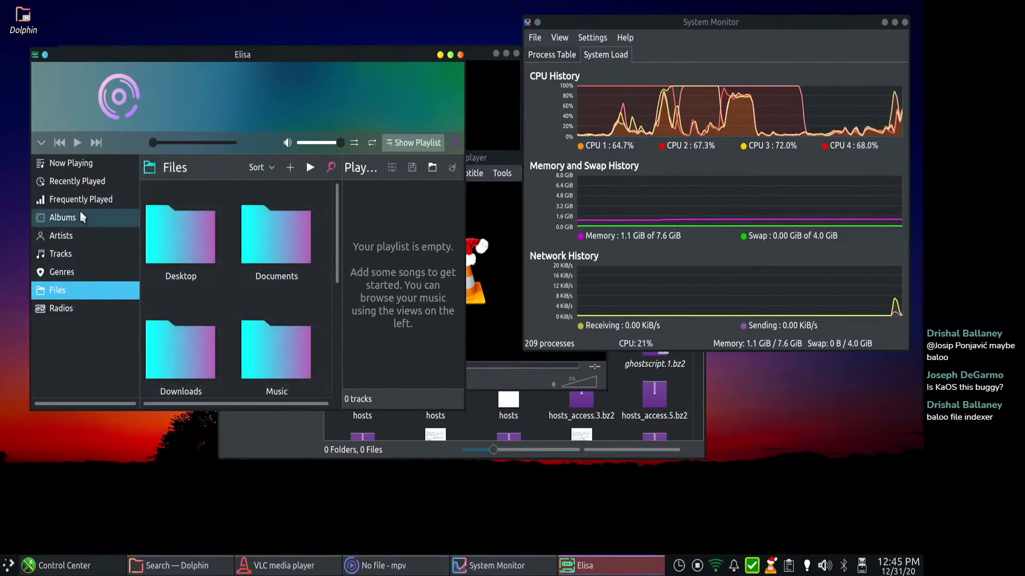
Open the Configure Elisa settings, close them, and return to the Radios list
{"action": "left_click", "coordinate": [453, 143]}
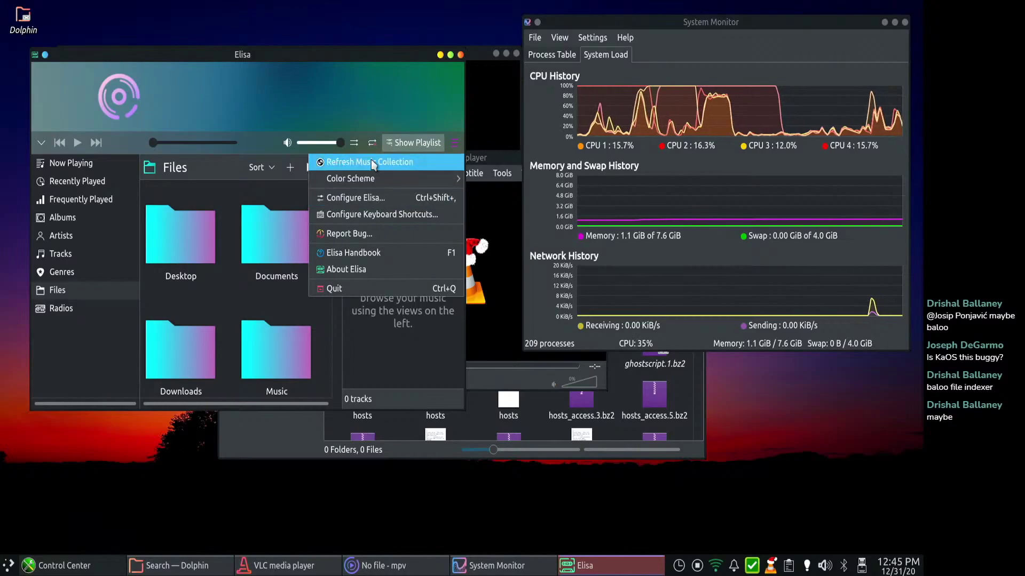
{"action": "mouse_move", "coordinate": [379, 184]}
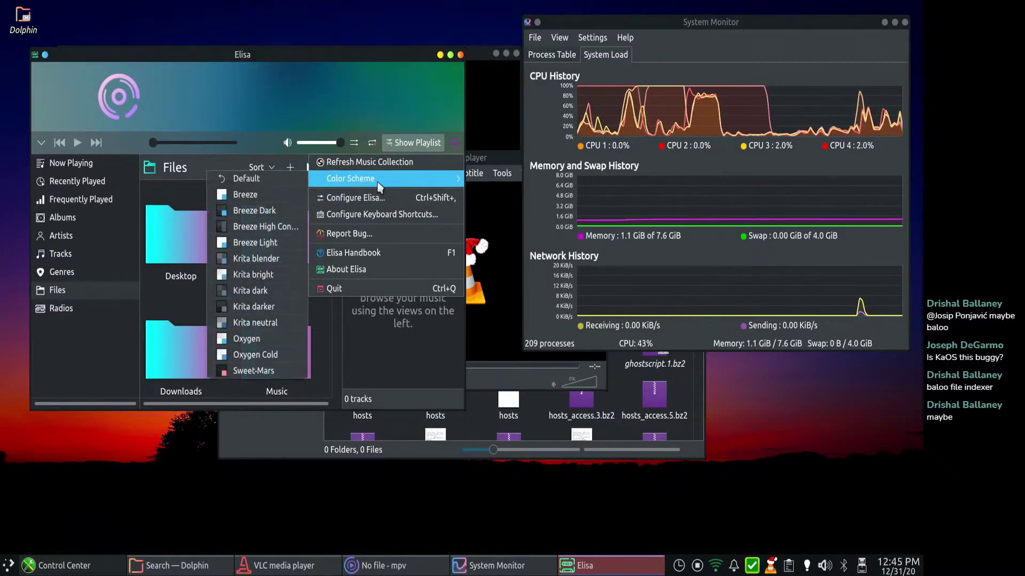
{"action": "left_click", "coordinate": [378, 198]}
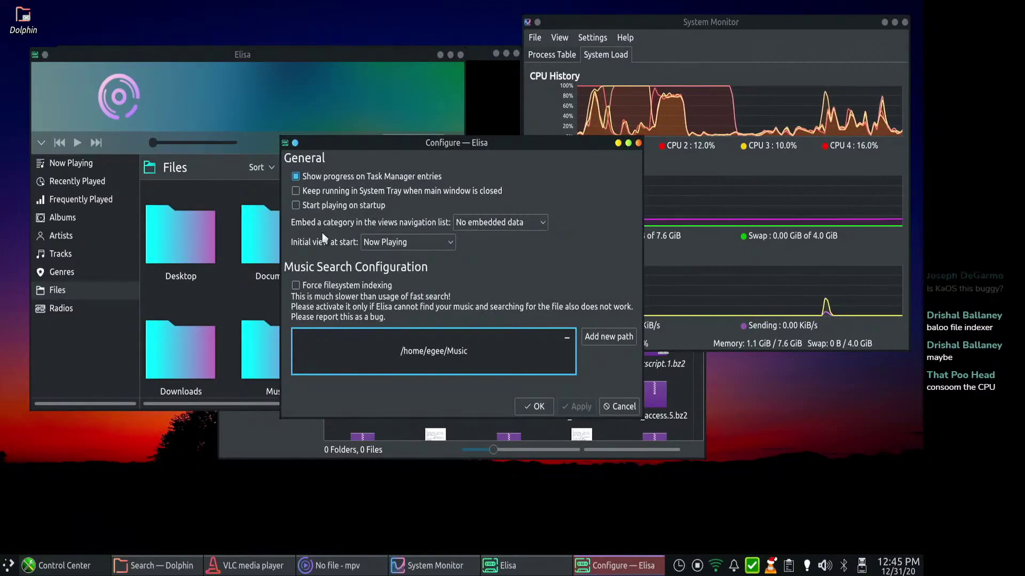
{"action": "left_click", "coordinate": [620, 407]}
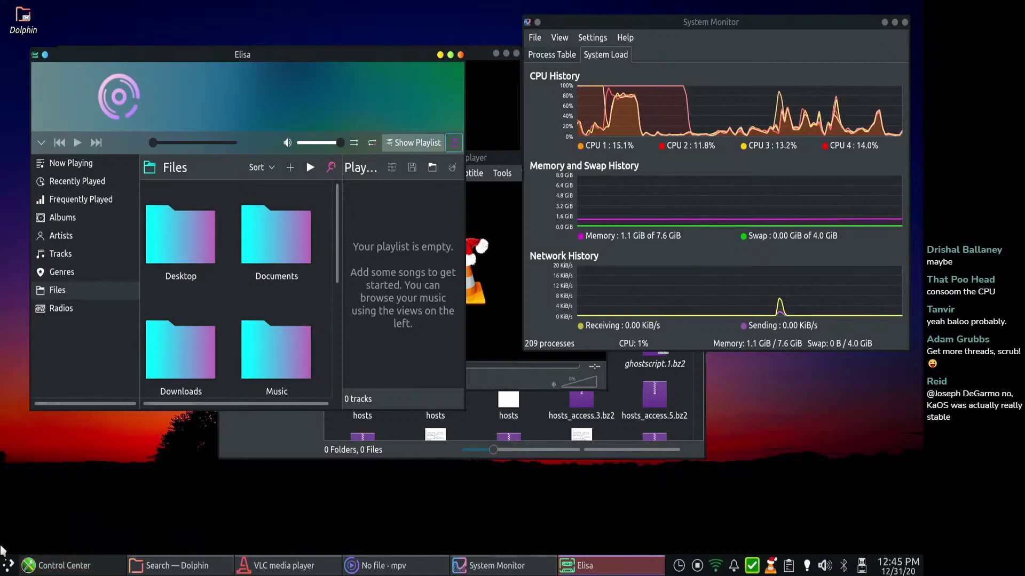
{"action": "left_click", "coordinate": [53, 309]}
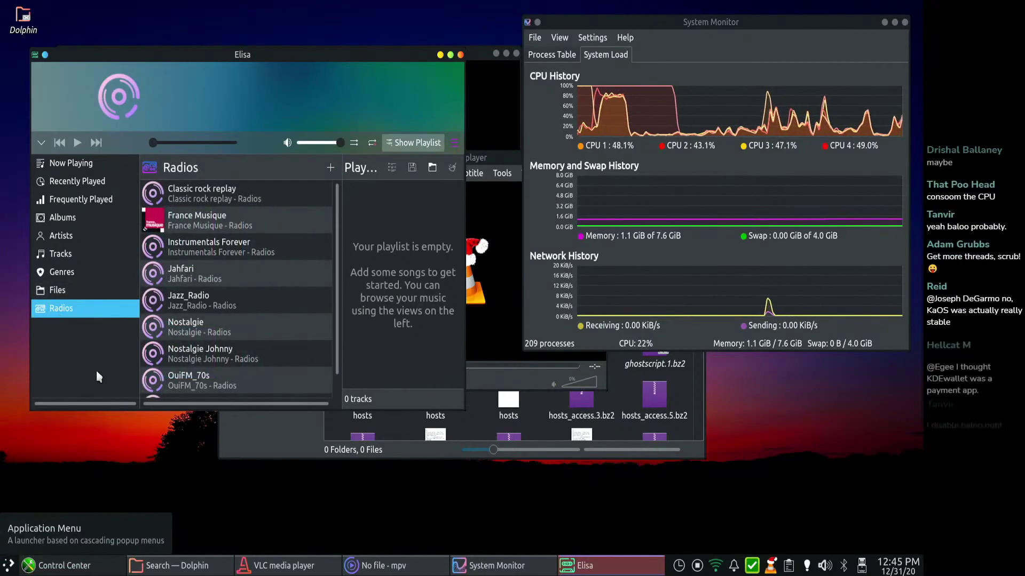
{"action": "left_click", "coordinate": [7, 567]}
Launch Kodi from the Application Menu's Sound category
{"action": "mouse_move", "coordinate": [57, 437]}
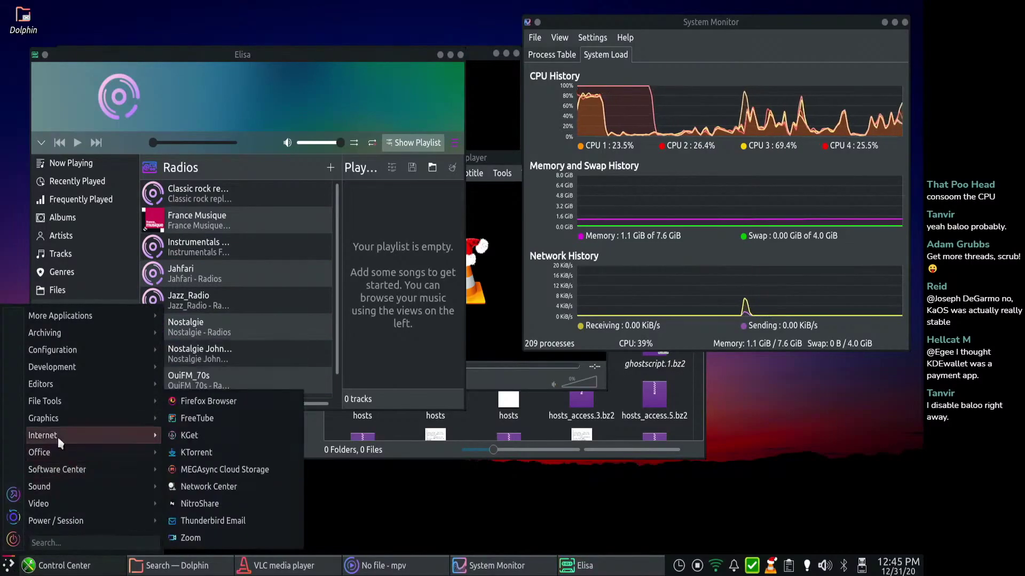
{"action": "mouse_move", "coordinate": [63, 483]}
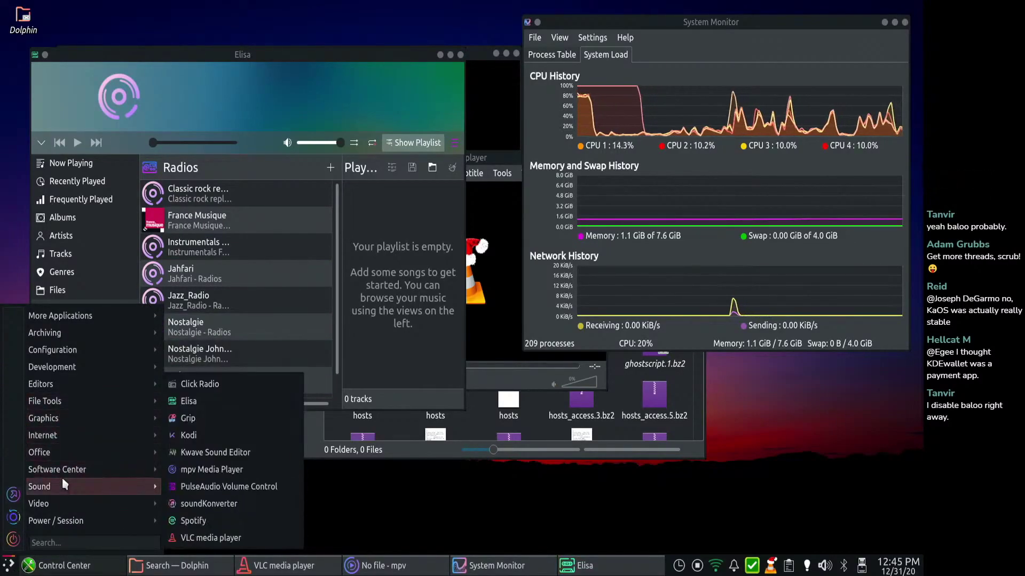
{"action": "left_click", "coordinate": [193, 436]}
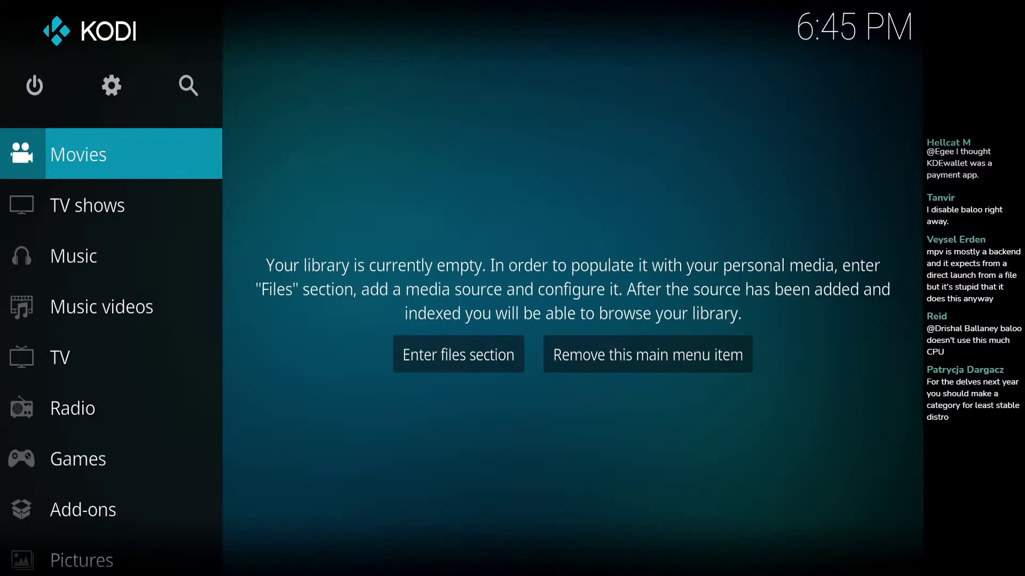
Look over Kodi's Games section, then exit Kodi through the power menu
{"action": "mouse_move", "coordinate": [90, 463]}
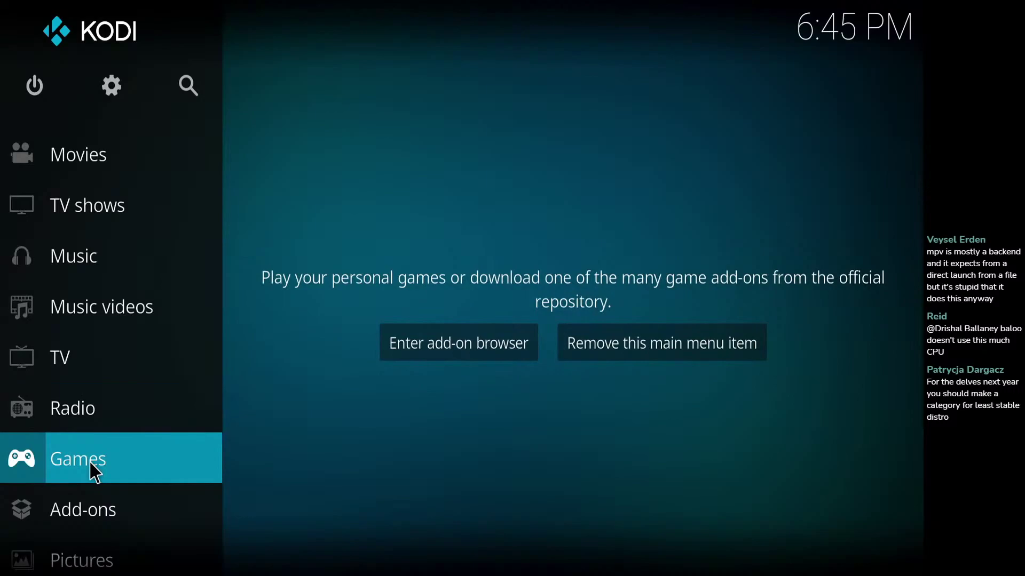
{"action": "scroll", "coordinate": [92, 463], "scroll_direction": "down", "scroll_amount": 3}
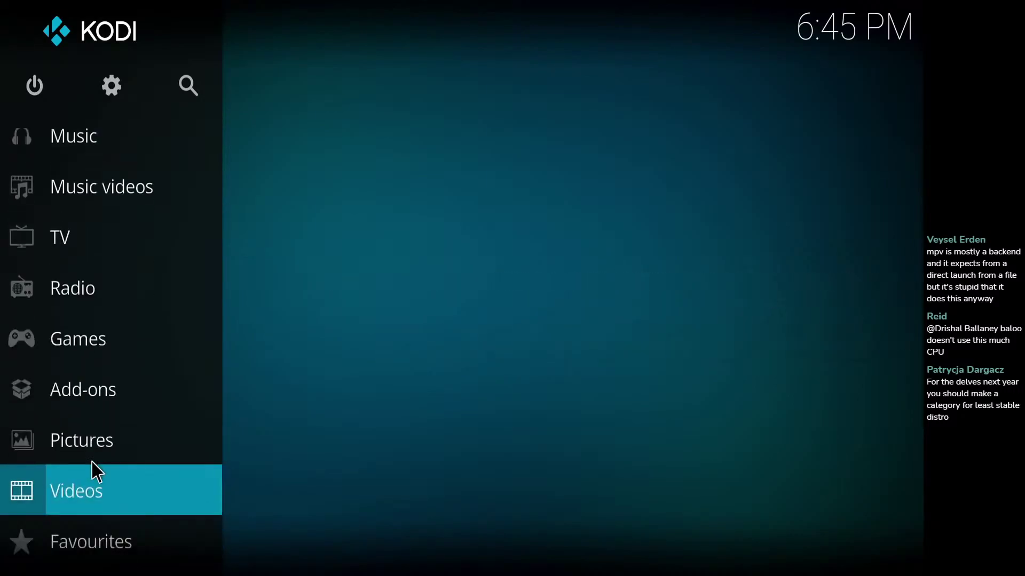
{"action": "scroll", "coordinate": [94, 469], "scroll_direction": "up", "scroll_amount": 3}
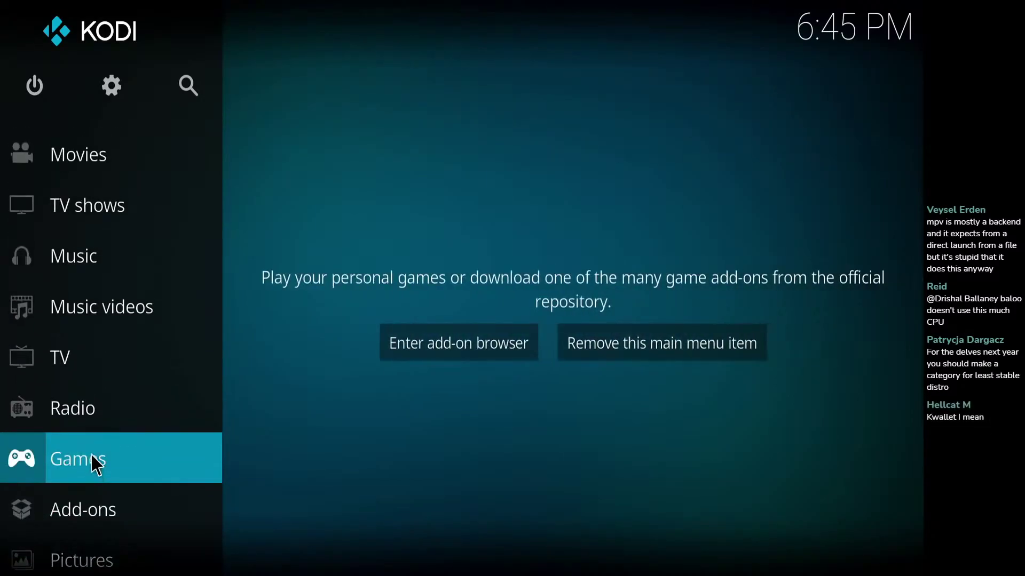
{"action": "left_click", "coordinate": [43, 97]}
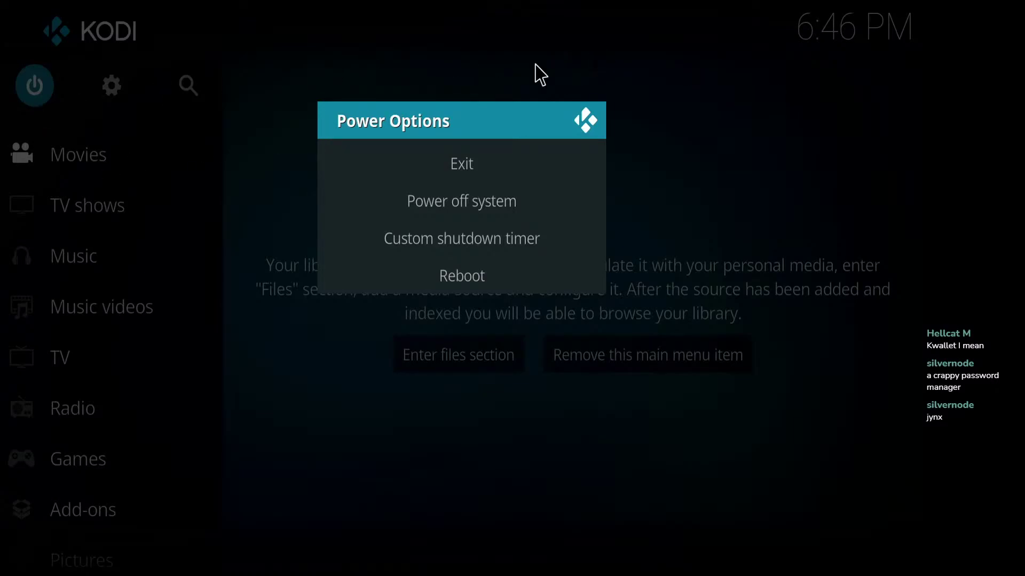
{"action": "left_click", "coordinate": [467, 166]}
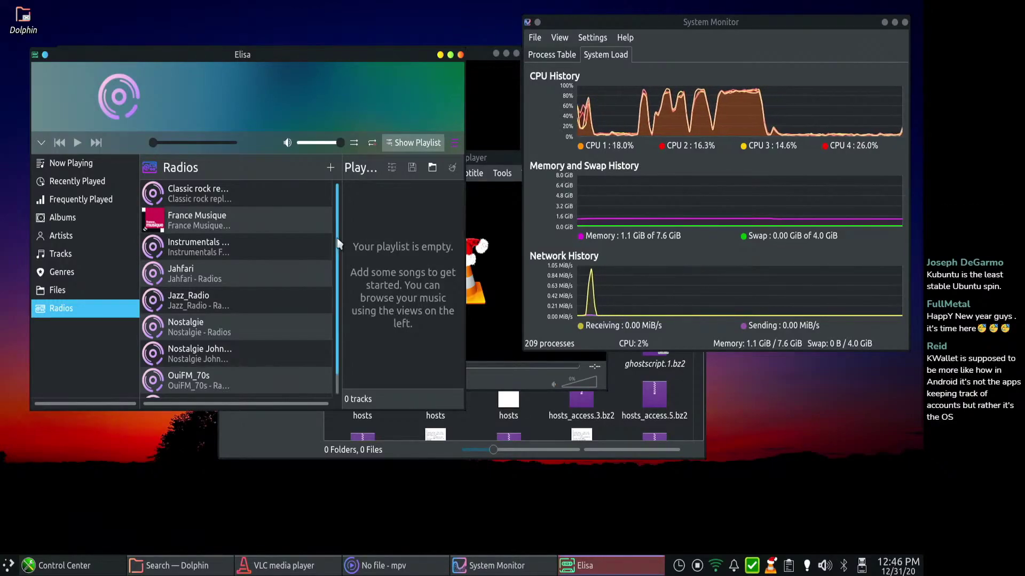
Launch Gwenview from the Graphics category and reopen the Application Menu
{"action": "left_click", "coordinate": [8, 565]}
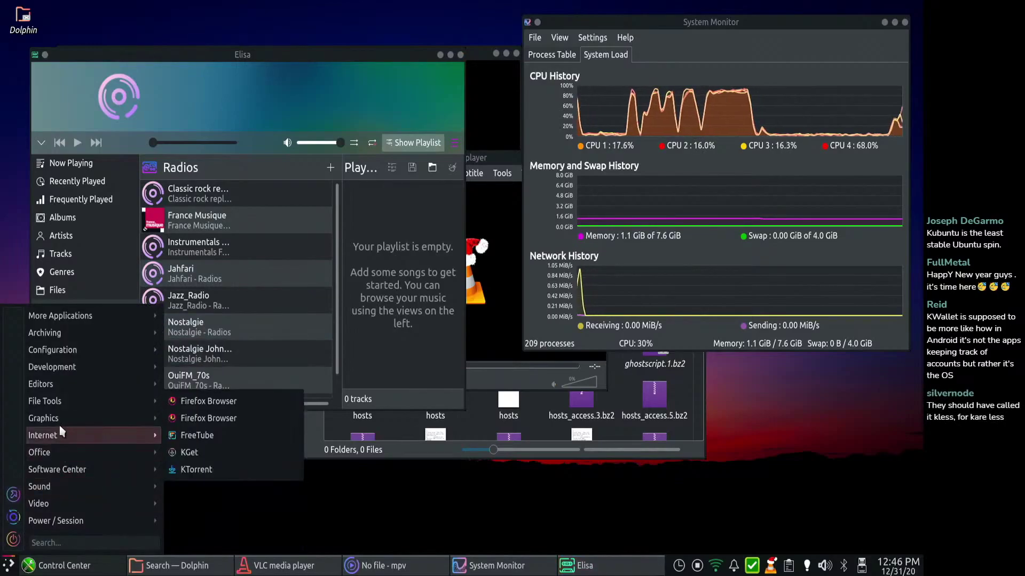
{"action": "mouse_move", "coordinate": [52, 453]}
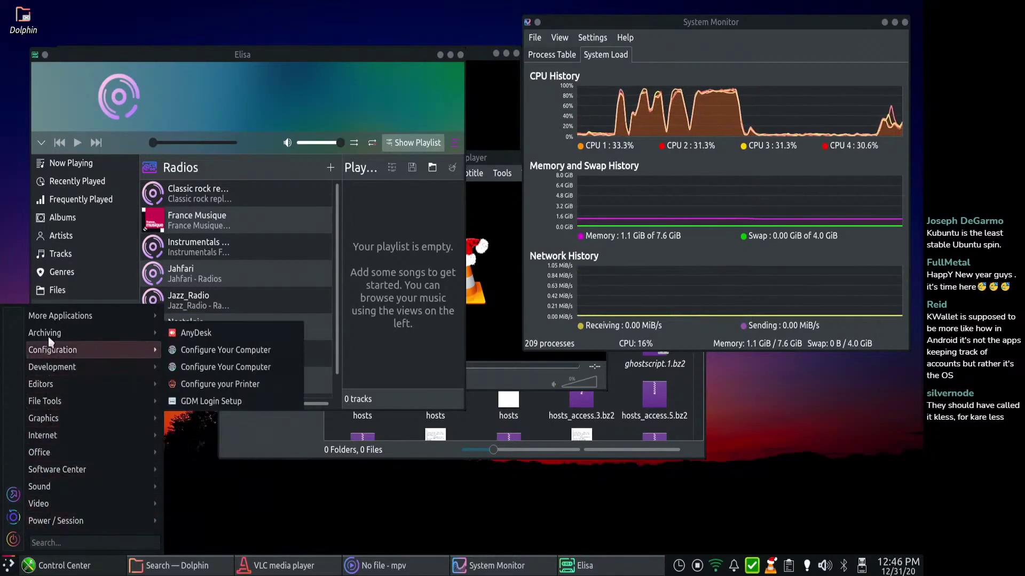
{"action": "mouse_move", "coordinate": [62, 373]}
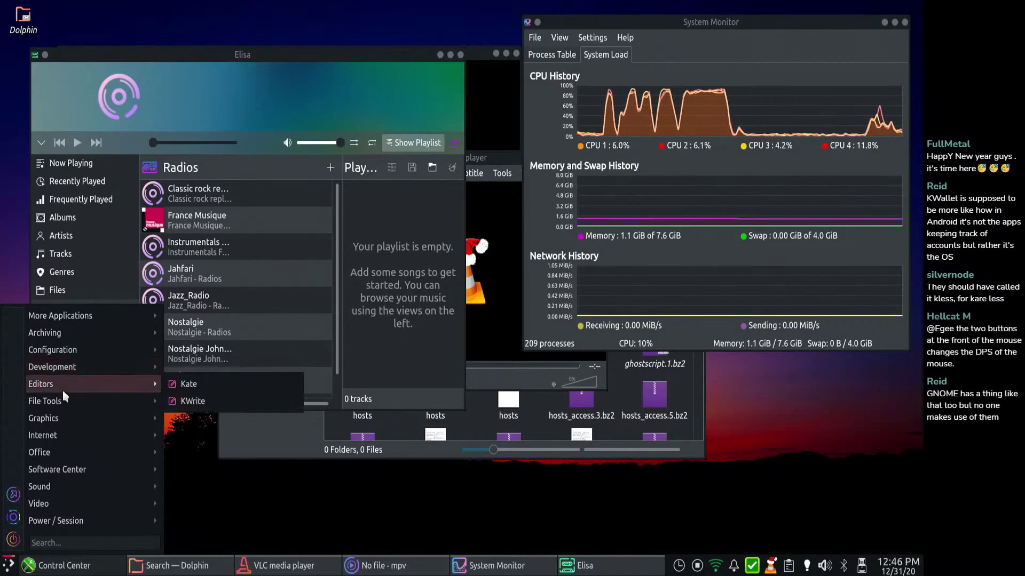
{"action": "mouse_move", "coordinate": [64, 432]}
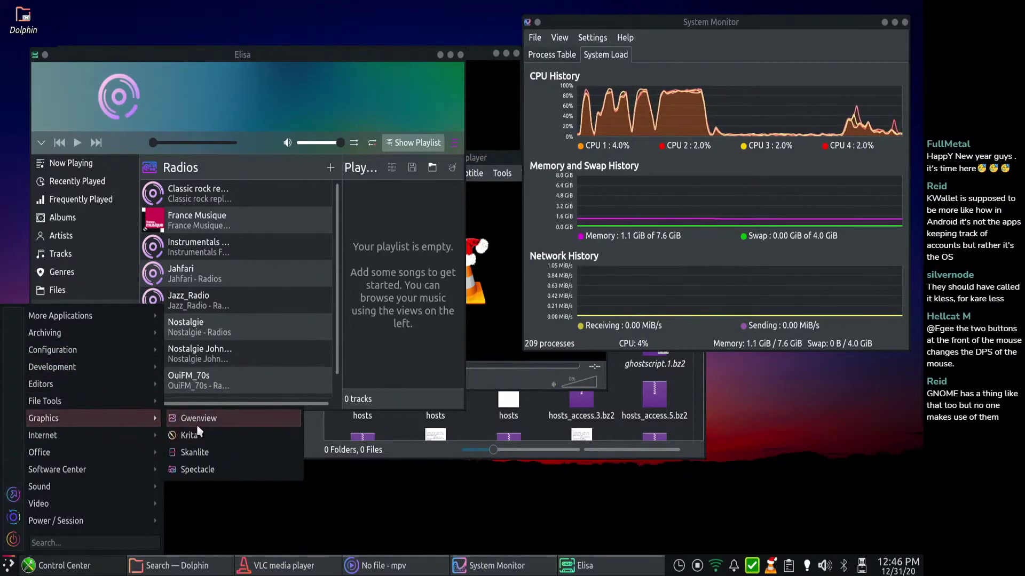
{"action": "left_click", "coordinate": [199, 418]}
{"action": "left_click", "coordinate": [4, 568]}
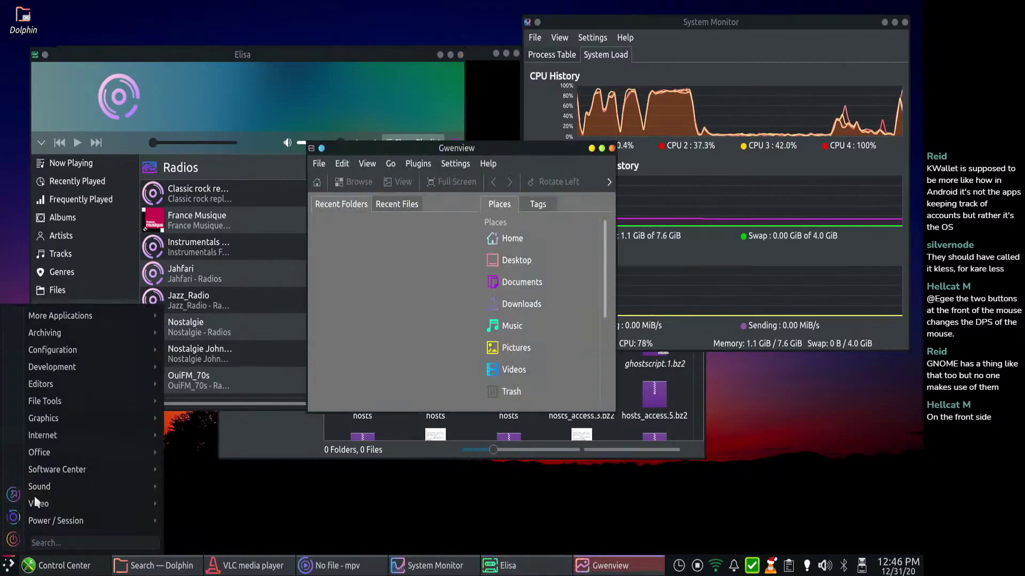
Launch Krita, then browse past Development, Archiving and More Applications to the Internet submenu
{"action": "mouse_move", "coordinate": [83, 422]}
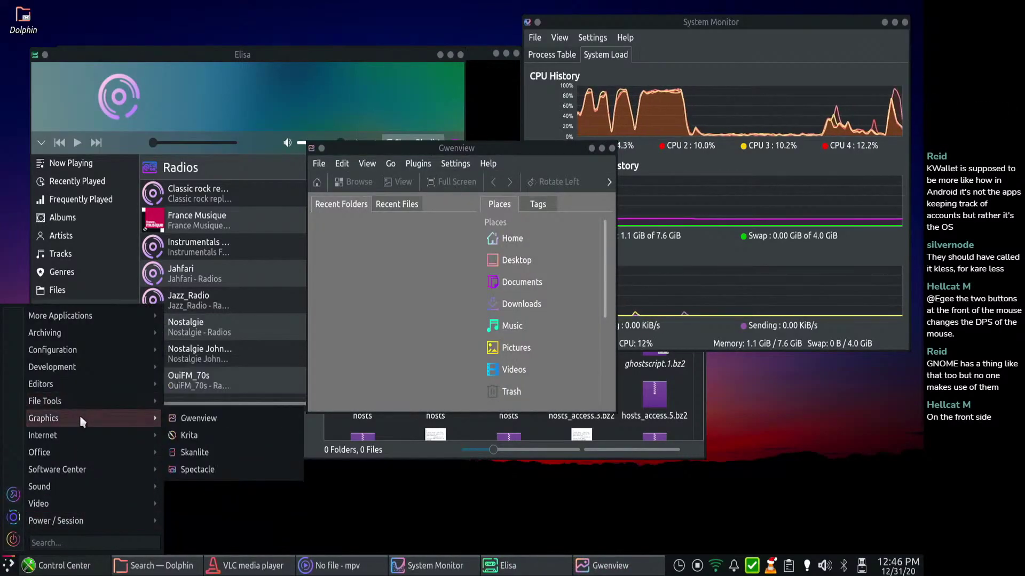
{"action": "left_click", "coordinate": [192, 435]}
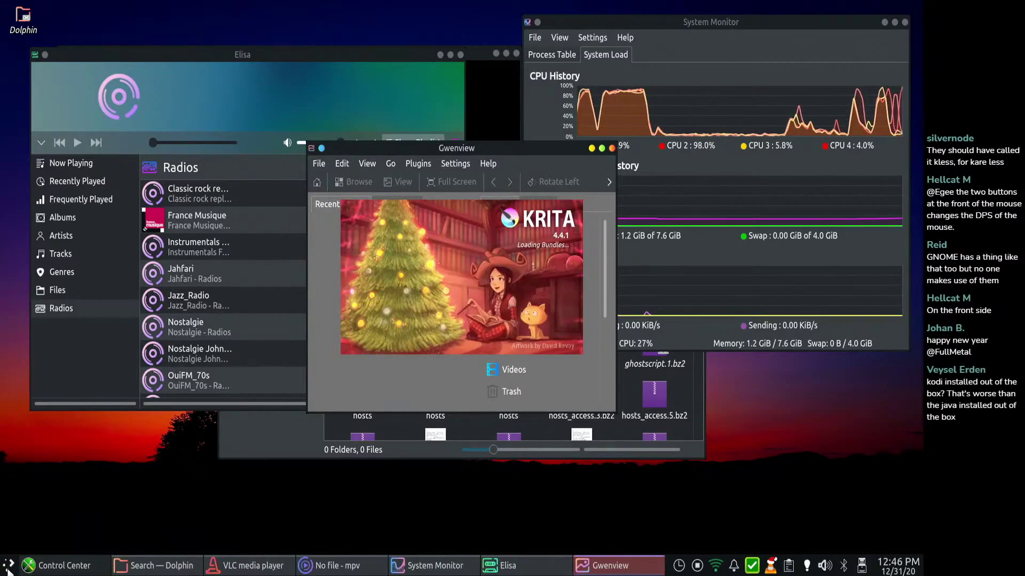
{"action": "key", "text": "super"}
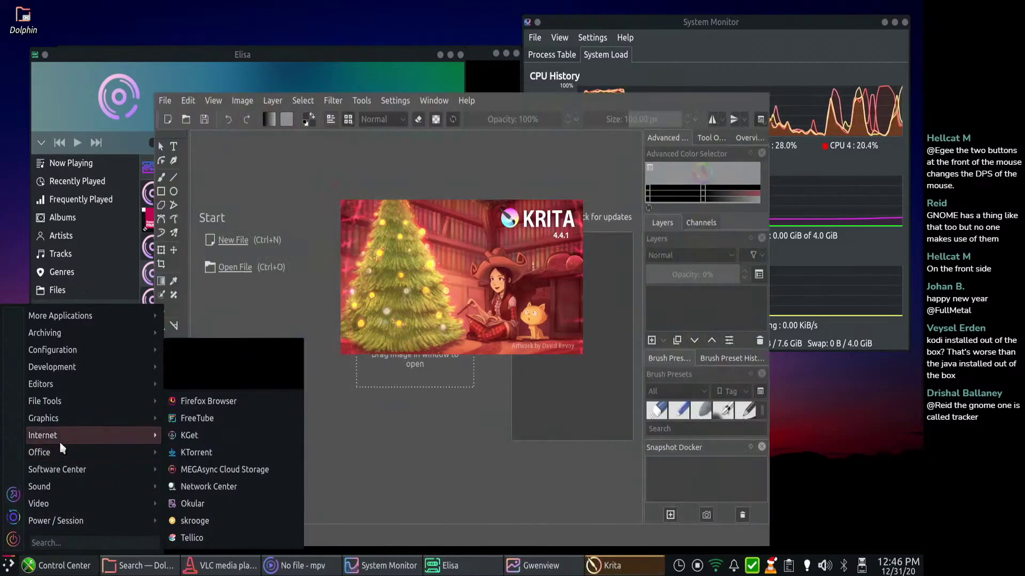
{"action": "mouse_move", "coordinate": [73, 406]}
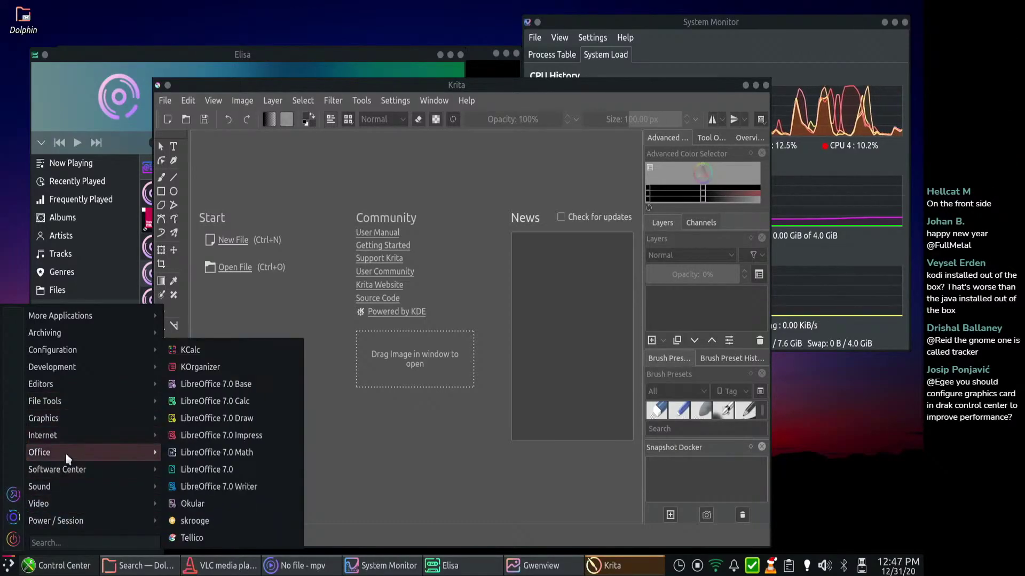
{"action": "mouse_move", "coordinate": [84, 367]}
{"action": "mouse_move", "coordinate": [91, 341]}
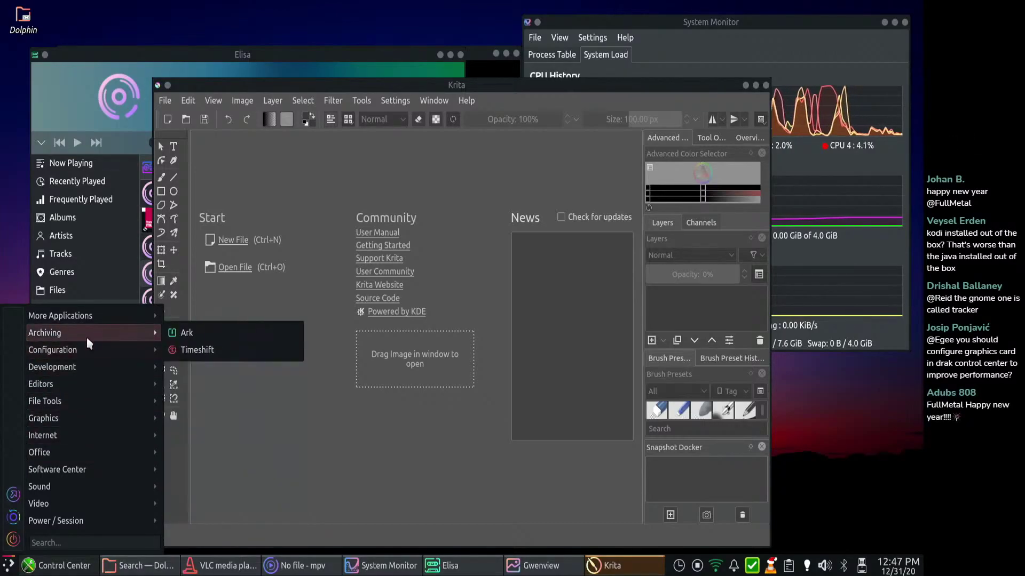
{"action": "mouse_move", "coordinate": [96, 315]}
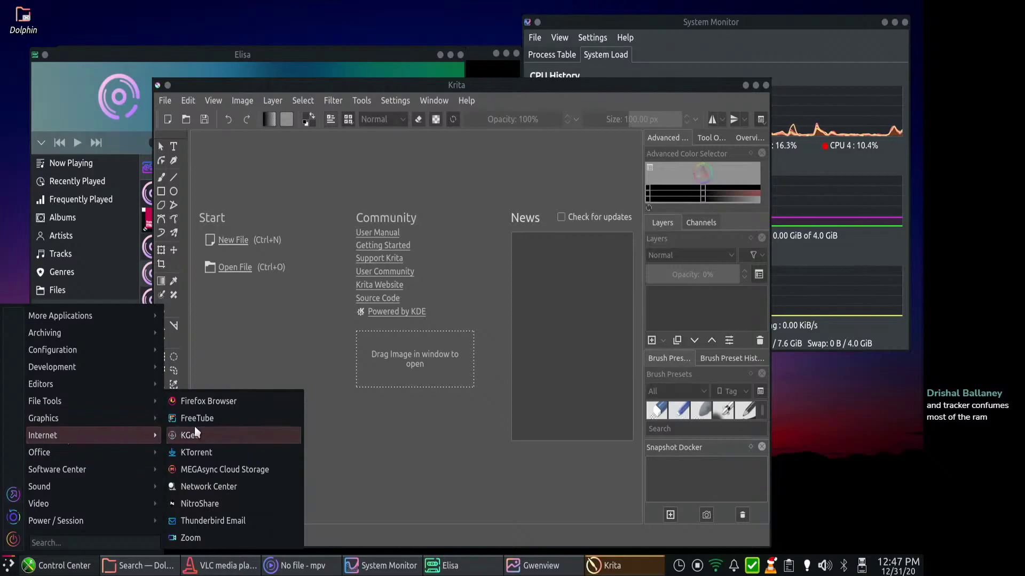
Launch Firefox, scroll its New Tab page, then minimize the window
{"action": "left_click", "coordinate": [216, 401]}
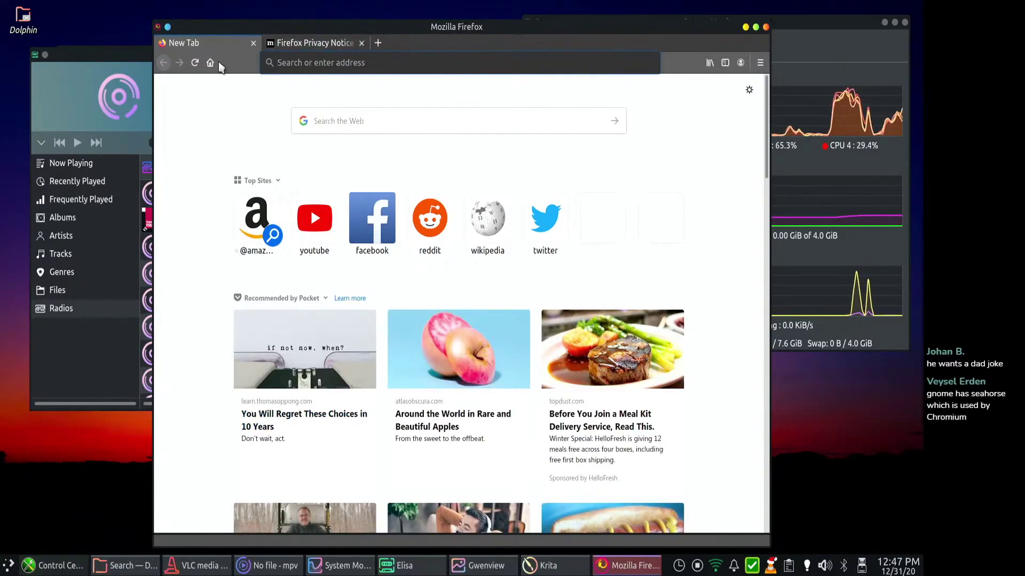
{"action": "scroll", "coordinate": [225, 207], "scroll_direction": "down", "scroll_amount": 5}
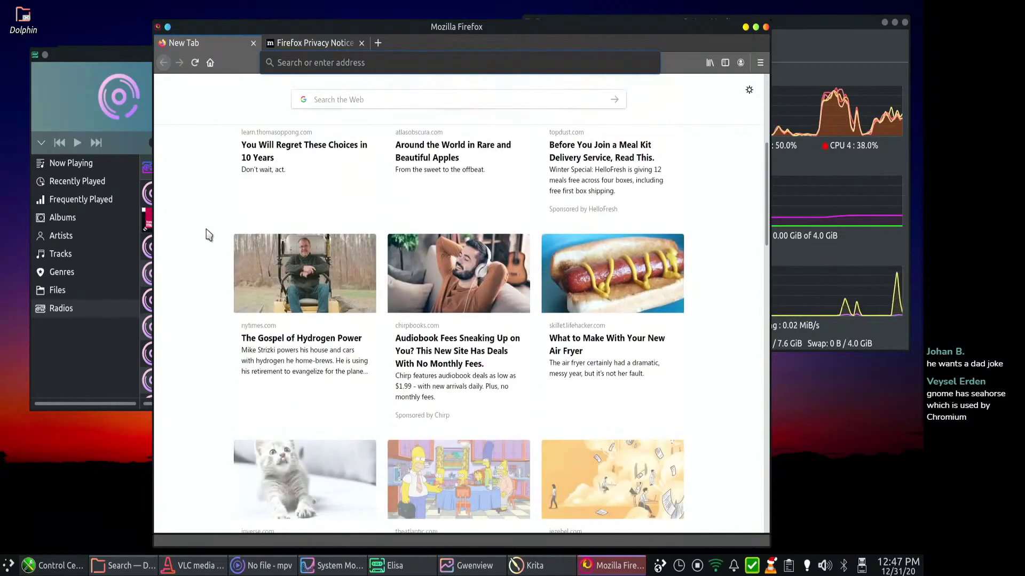
{"action": "scroll", "coordinate": [206, 231], "scroll_direction": "up", "scroll_amount": 4}
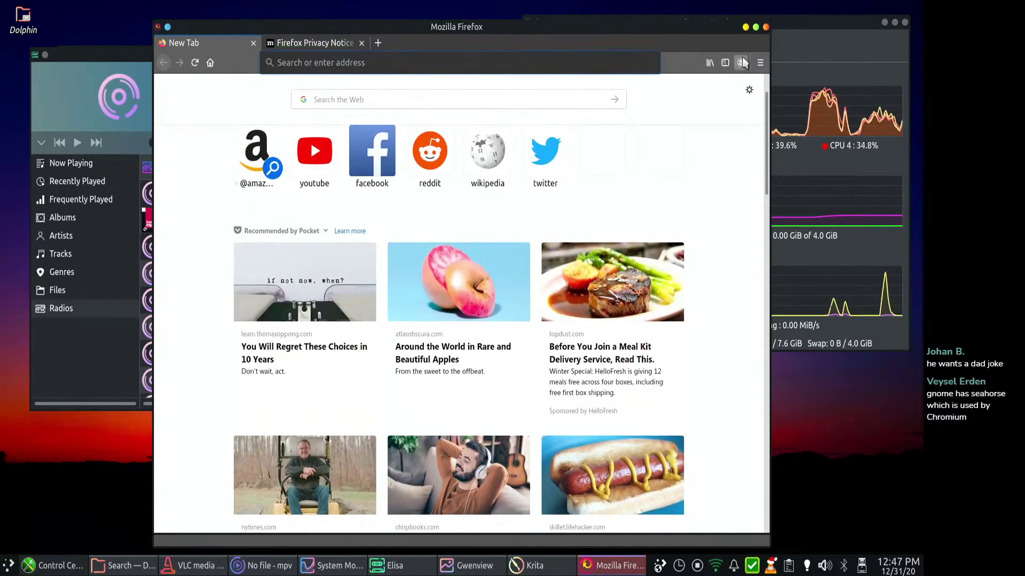
{"action": "left_click", "coordinate": [745, 27]}
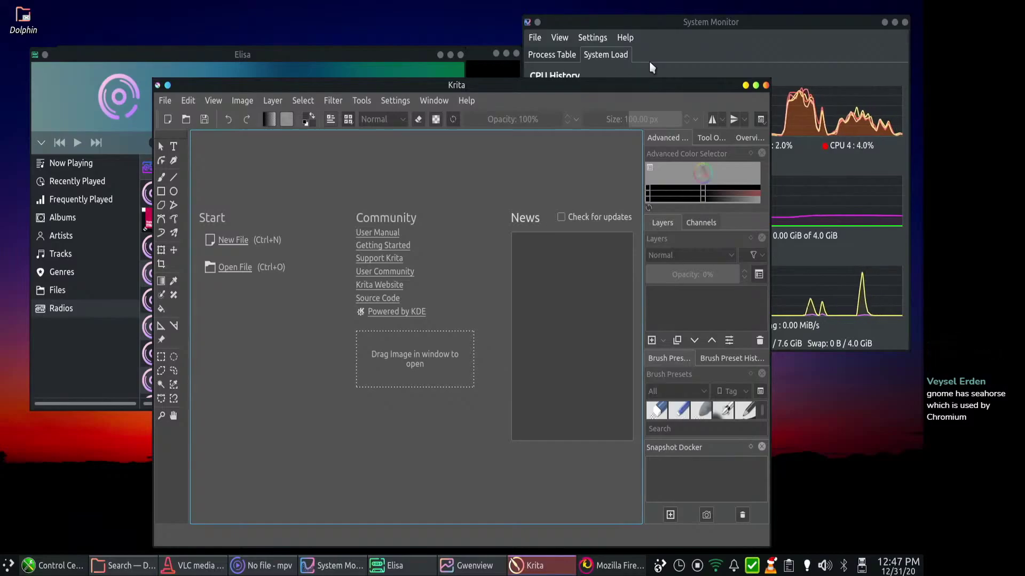
Launch the Kate text editor from Applications > Editors
{"action": "left_click", "coordinate": [8, 564]}
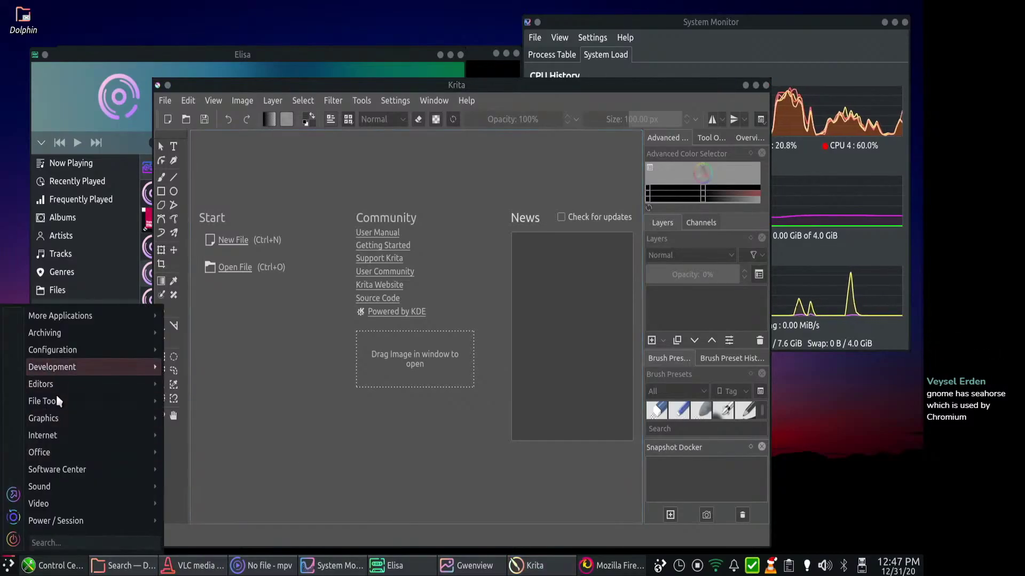
{"action": "mouse_move", "coordinate": [61, 385]}
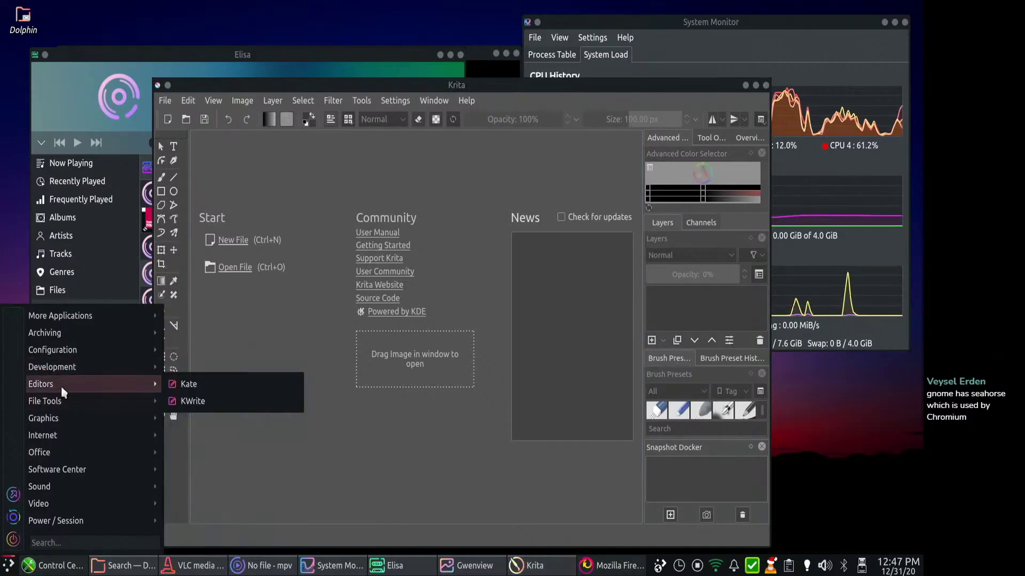
{"action": "left_click", "coordinate": [187, 385]}
{"action": "left_click", "coordinate": [8, 565]}
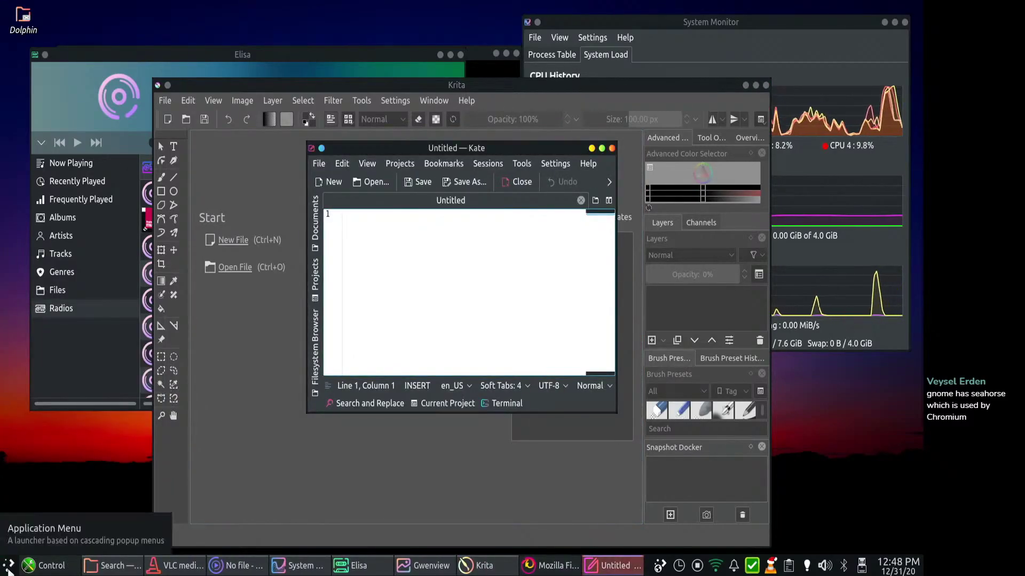
Launch KWrite from Editors and arrange it side by side with Kate
{"action": "left_click", "coordinate": [9, 563]}
{"action": "mouse_move", "coordinate": [117, 385]}
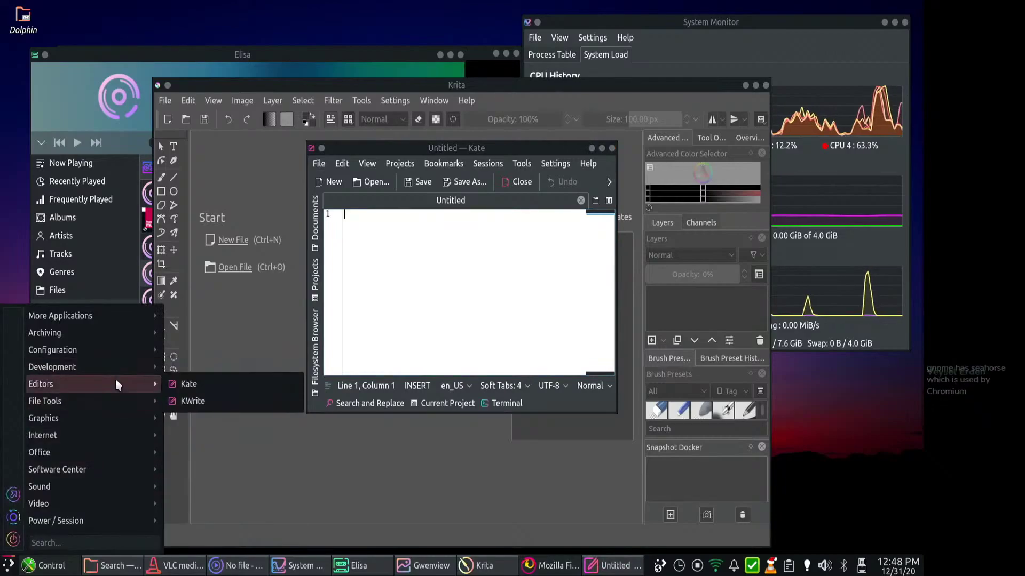
{"action": "left_click", "coordinate": [205, 403]}
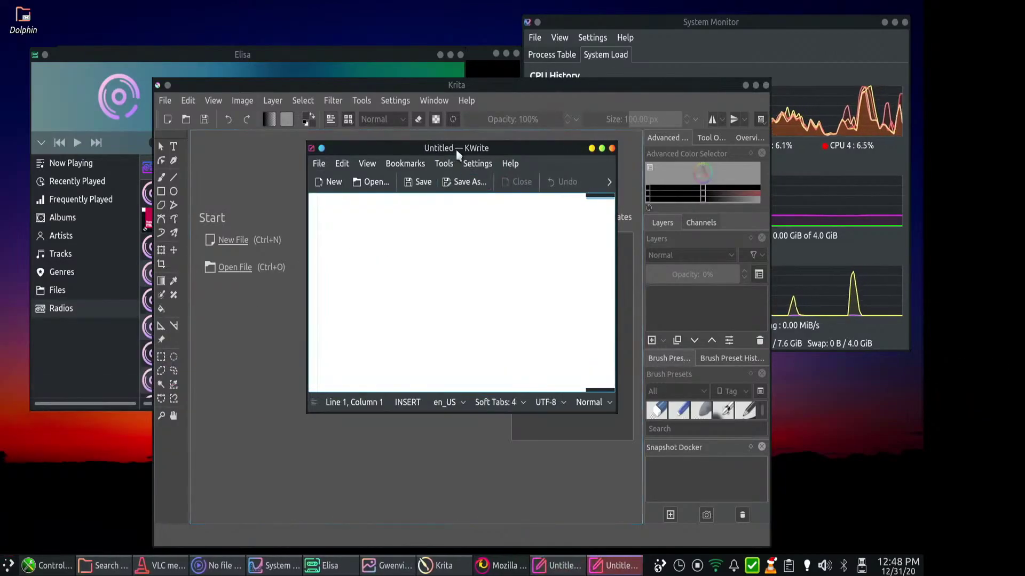
{"action": "left_click_drag", "start_coordinate": [456, 149], "coordinate": [160, 140]}
{"action": "left_click_drag", "start_coordinate": [406, 144], "coordinate": [511, 132]}
{"action": "left_click_drag", "start_coordinate": [223, 140], "coordinate": [314, 134]}
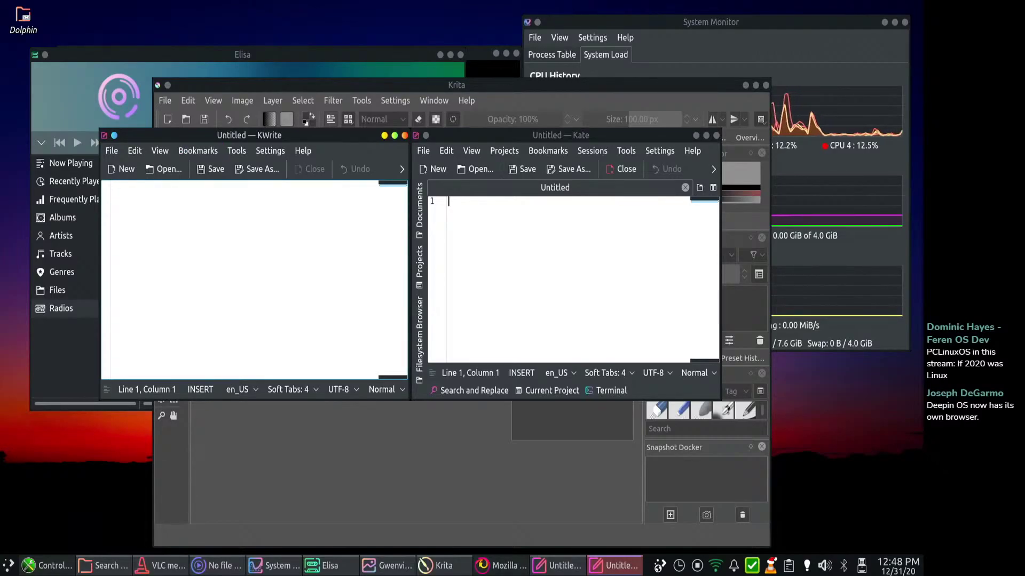
Switch between the KWrite and Kate windows and glance at KWrite's Settings options
{"action": "left_click", "coordinate": [8, 565]}
{"action": "mouse_move", "coordinate": [86, 452]}
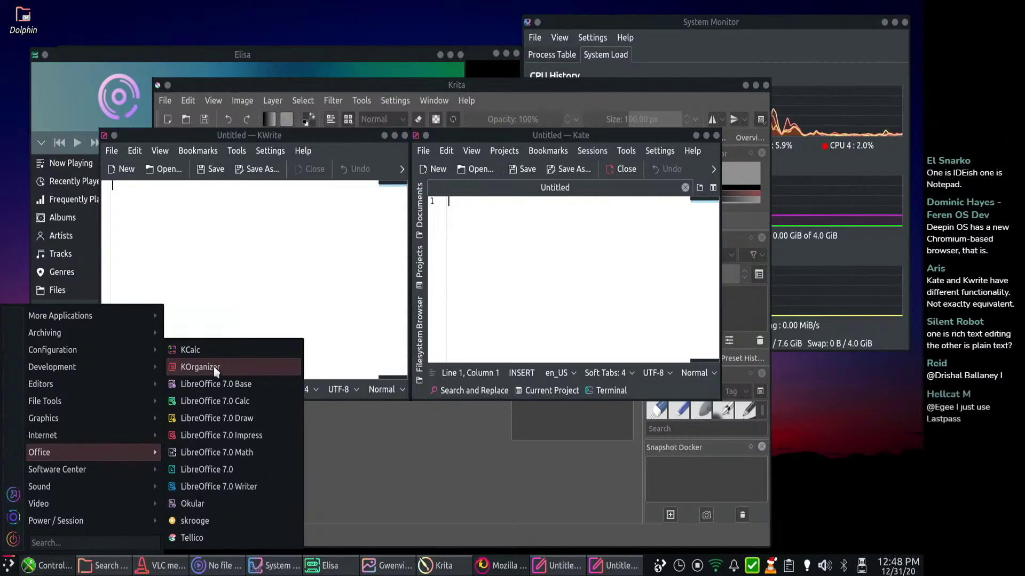
{"action": "left_click", "coordinate": [343, 252]}
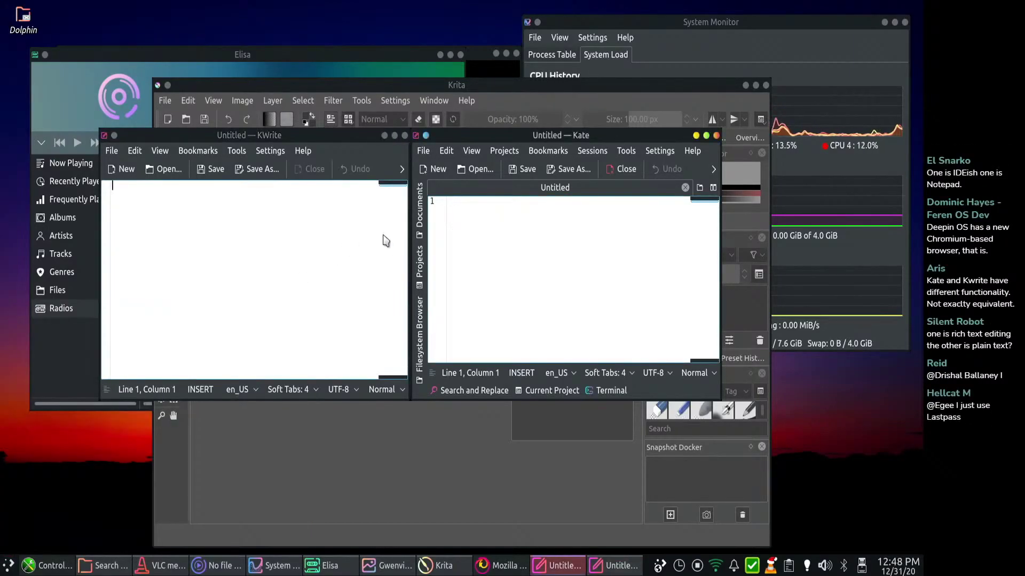
{"action": "left_click", "coordinate": [349, 225]}
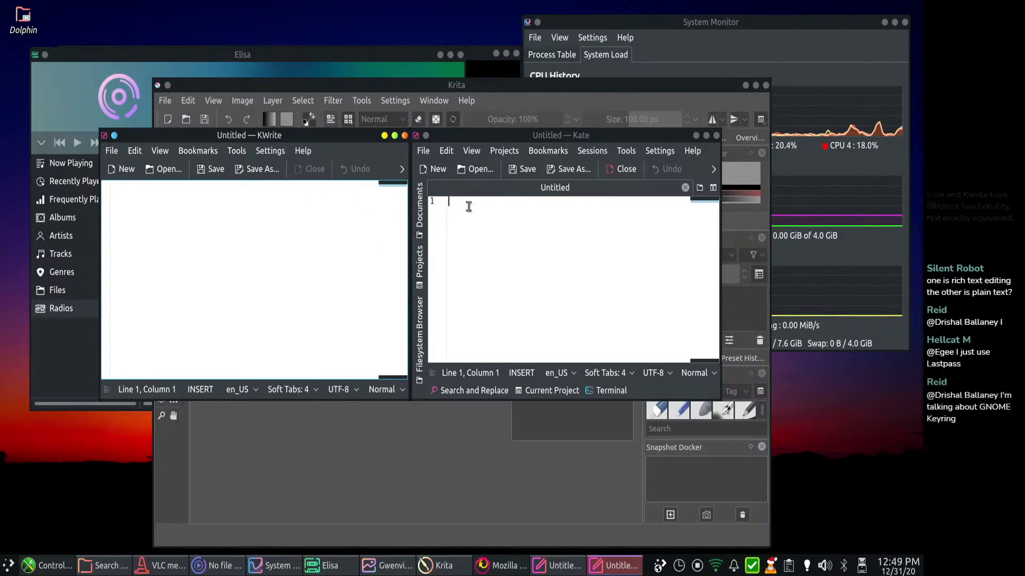
{"action": "left_click", "coordinate": [704, 215]}
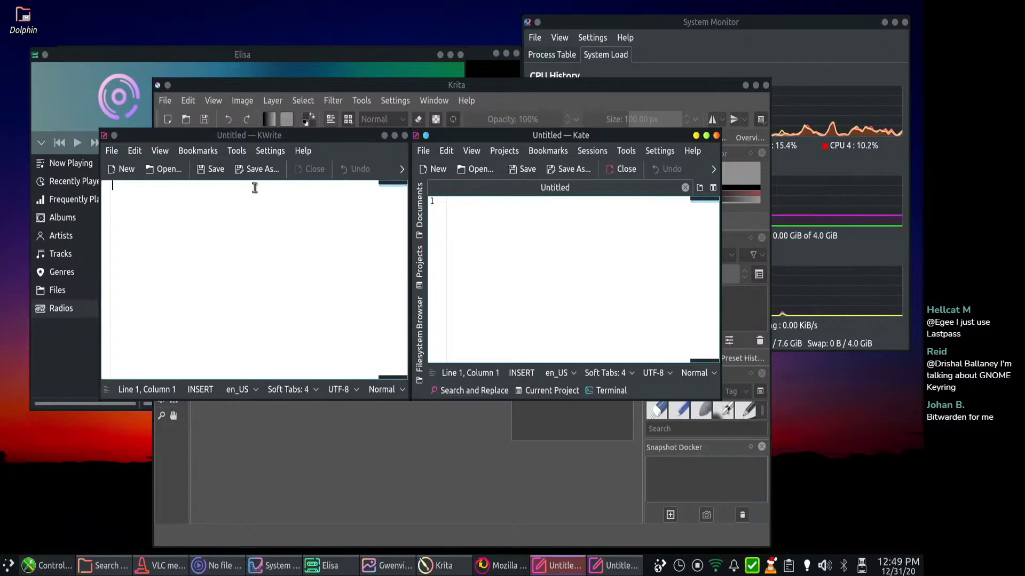
{"action": "left_click", "coordinate": [271, 152]}
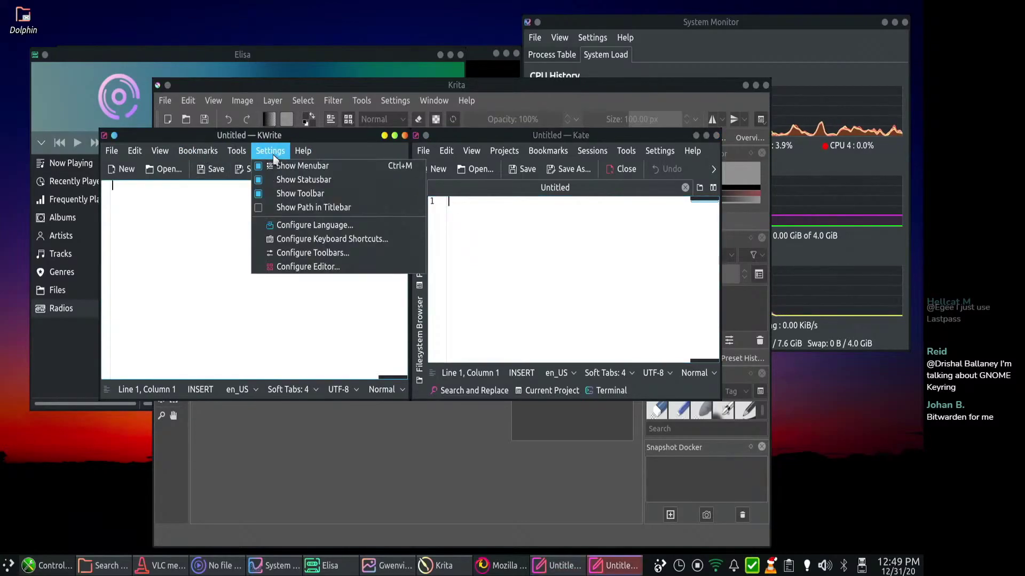
{"action": "left_click", "coordinate": [274, 155]}
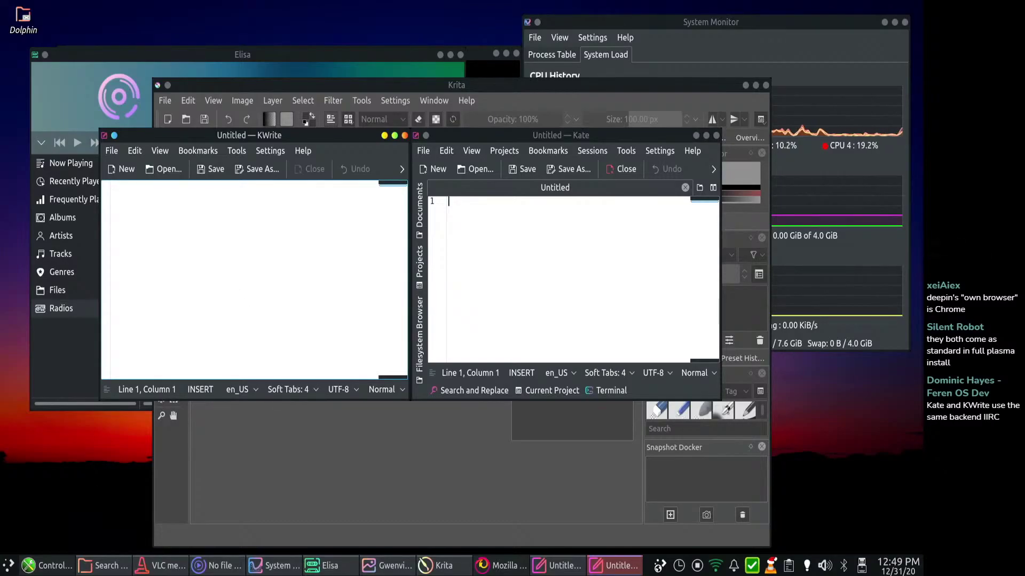
{"action": "left_click", "coordinate": [8, 565]}
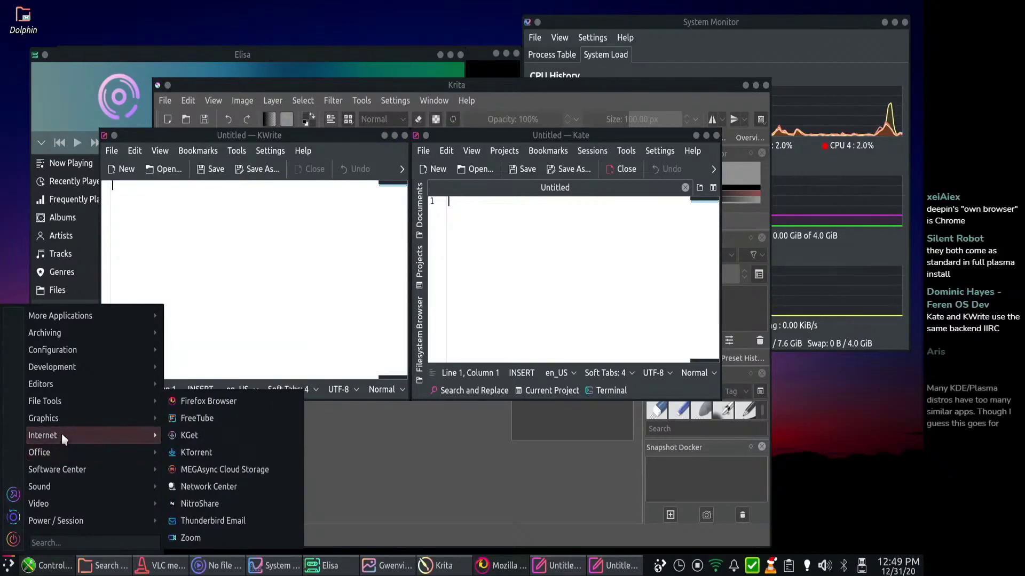
Launch Thunderbird Email and dismiss its account setup dialog
{"action": "left_click", "coordinate": [241, 521]}
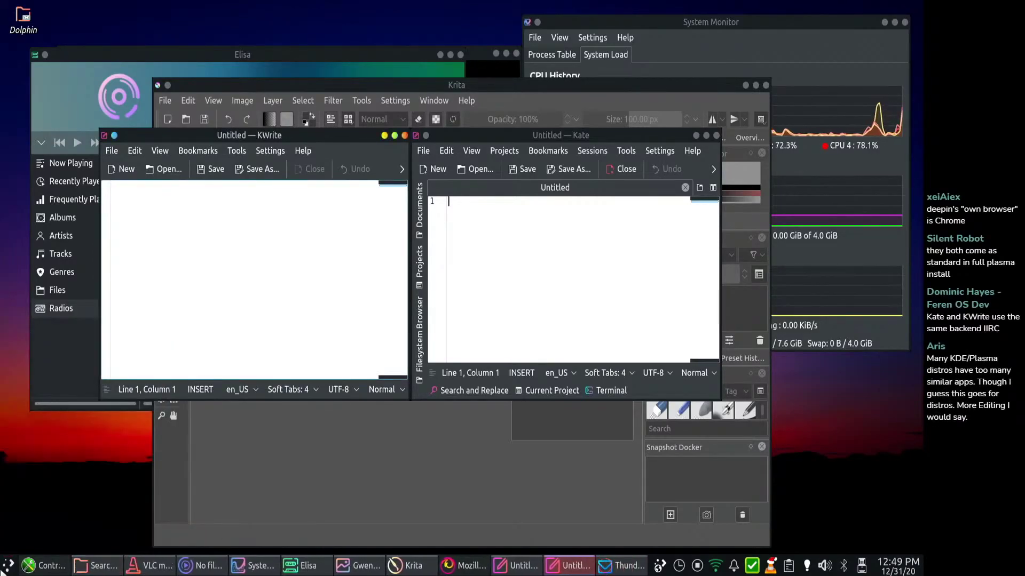
{"action": "left_click", "coordinate": [8, 565]}
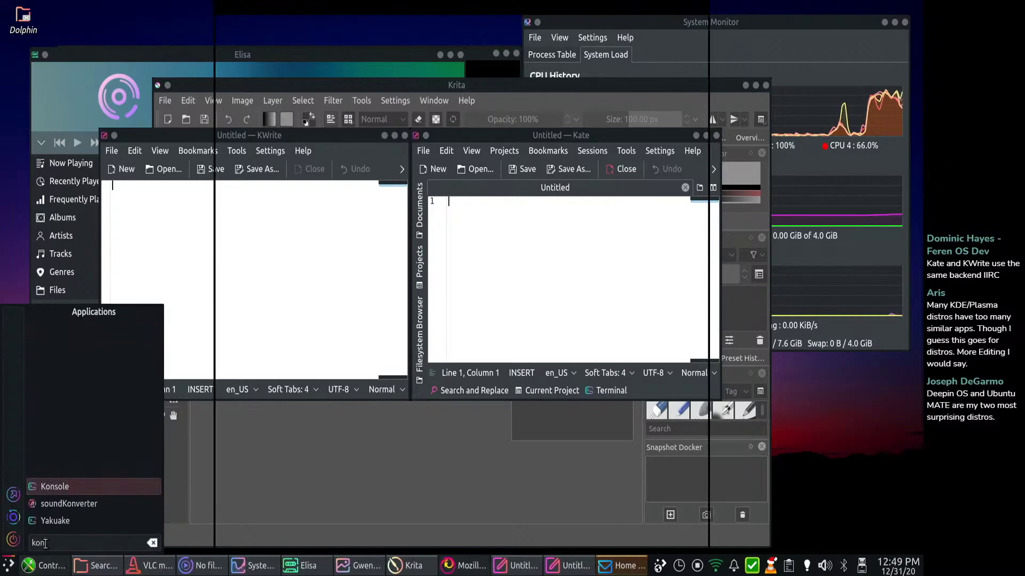
{"action": "key", "text": "BackSpace"}
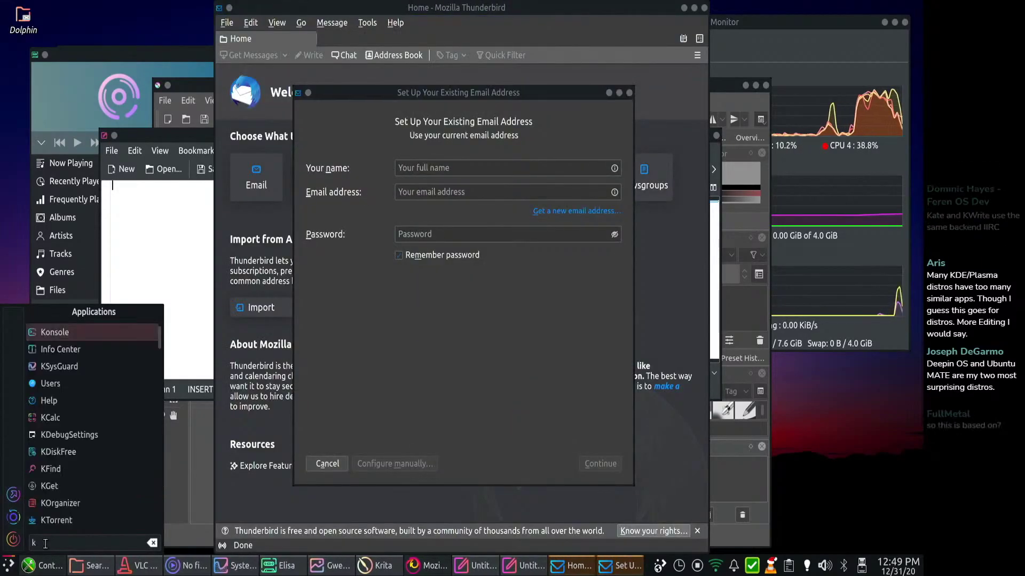
{"action": "key", "text": "BackSpace"}
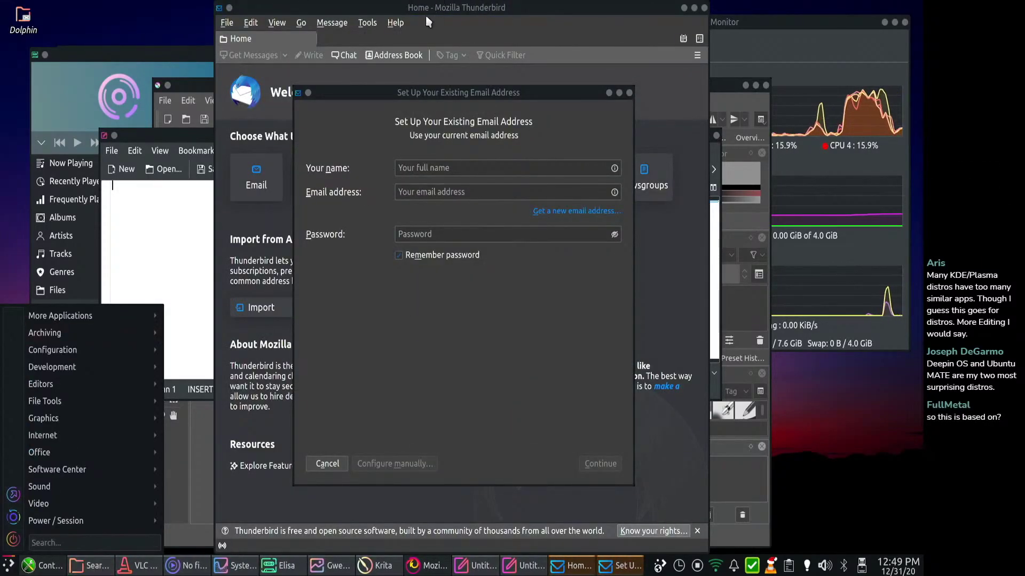
{"action": "left_click", "coordinate": [428, 9]}
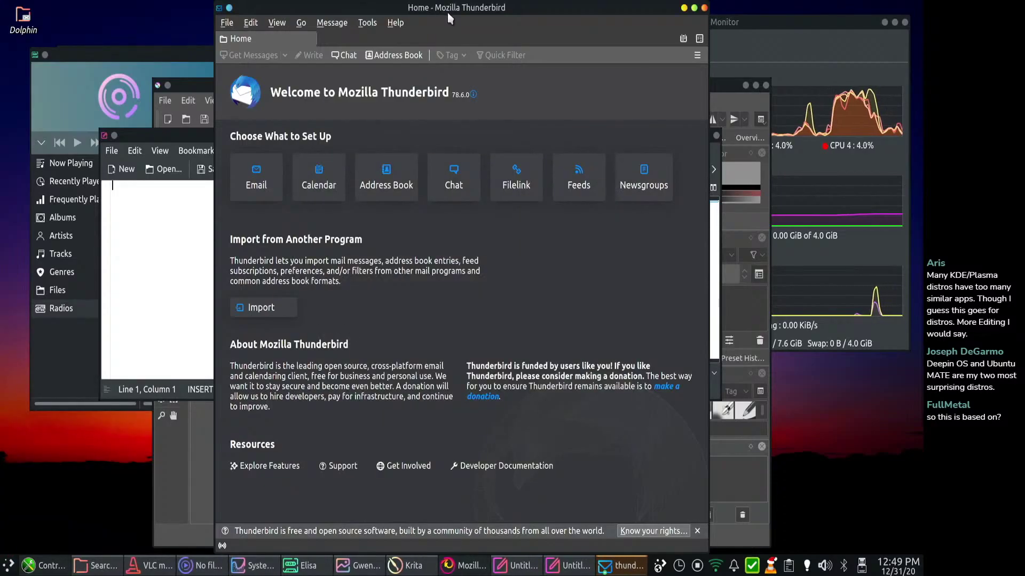
{"action": "right_click", "coordinate": [447, 12]}
{"action": "left_click", "coordinate": [440, 12]}
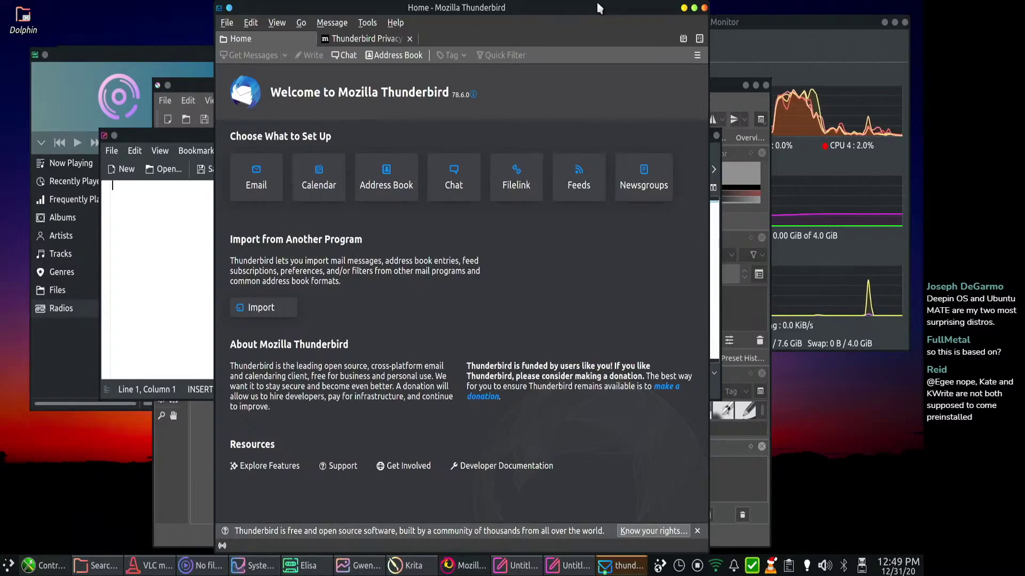
Search the launcher for 'webcamera' to open the Digital Camera settings
{"action": "left_click", "coordinate": [8, 566]}
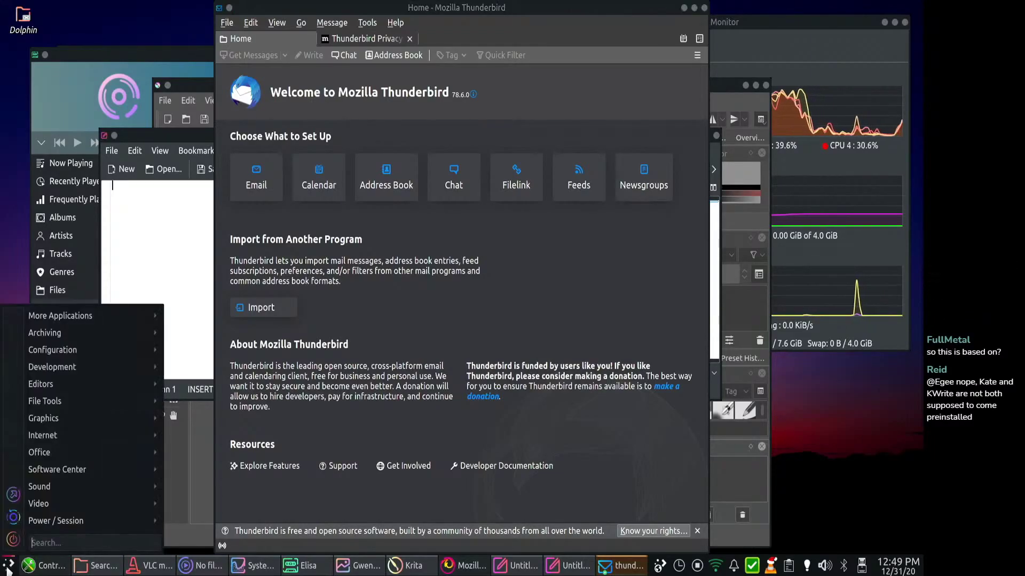
{"action": "type", "text": "web"}
{"action": "type", "text": "camera"}
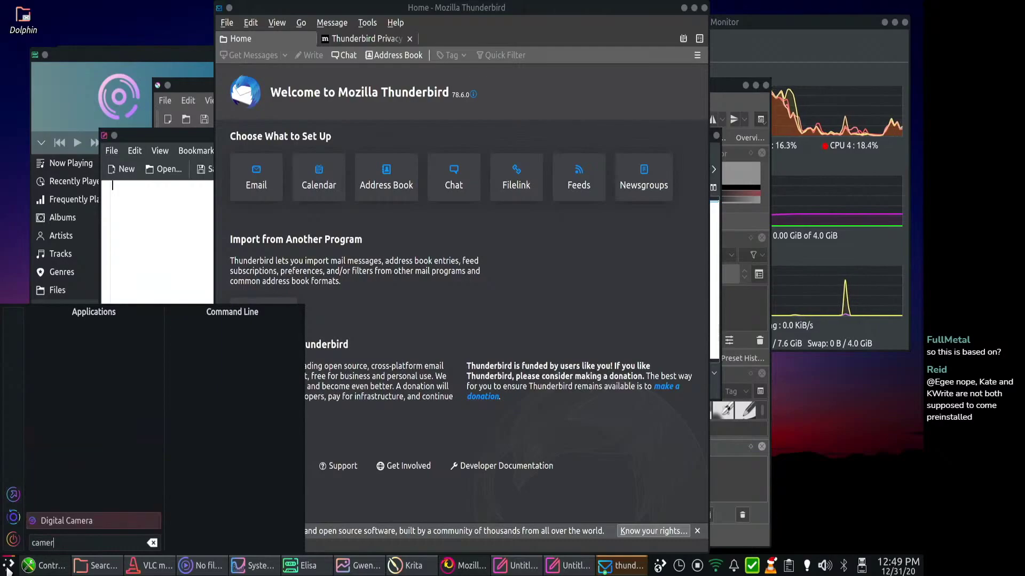
{"action": "key", "text": "Return"}
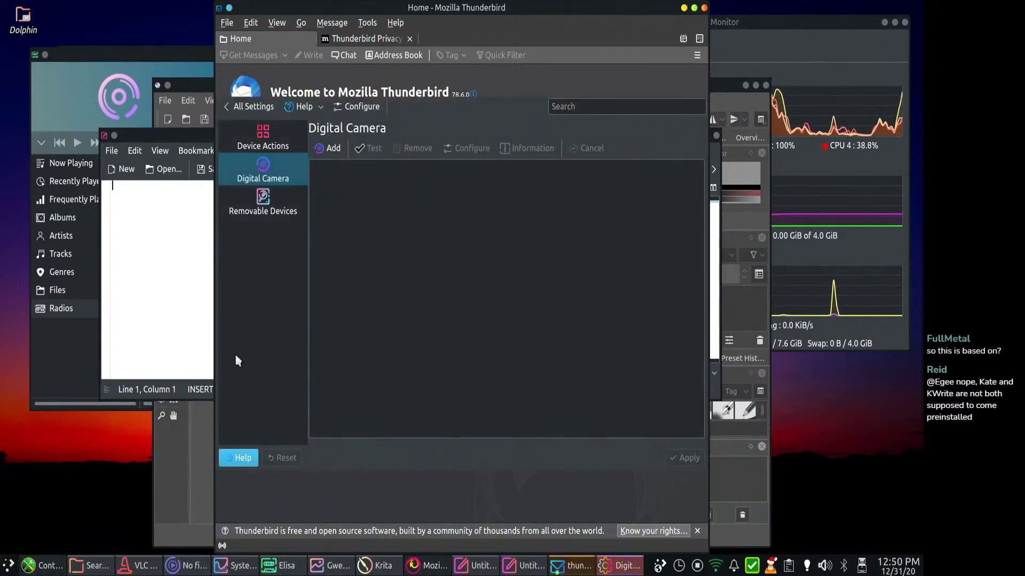
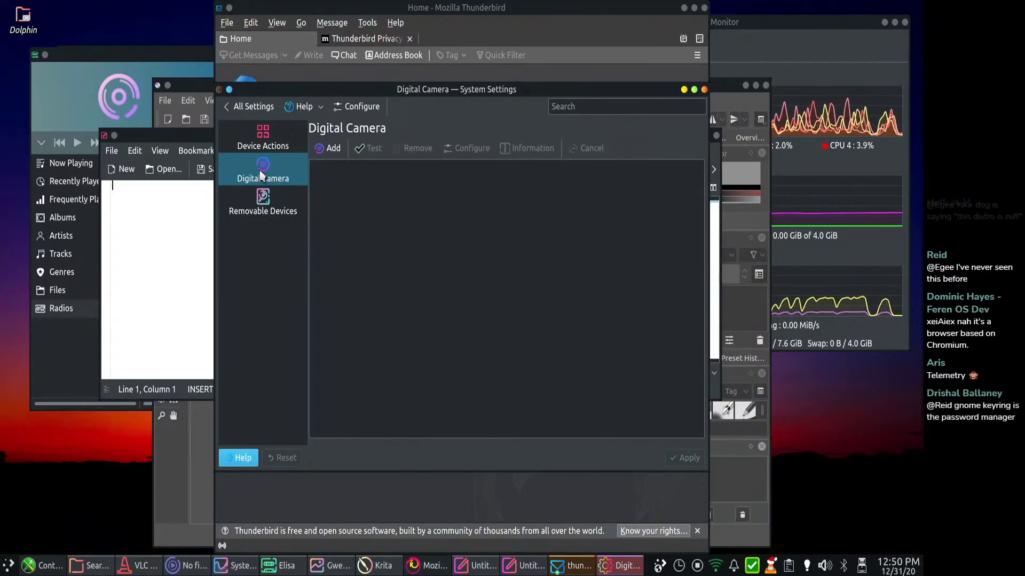
Review the Digital Camera device actions, then browse the launcher categories without starting anything
{"action": "left_click", "coordinate": [271, 140]}
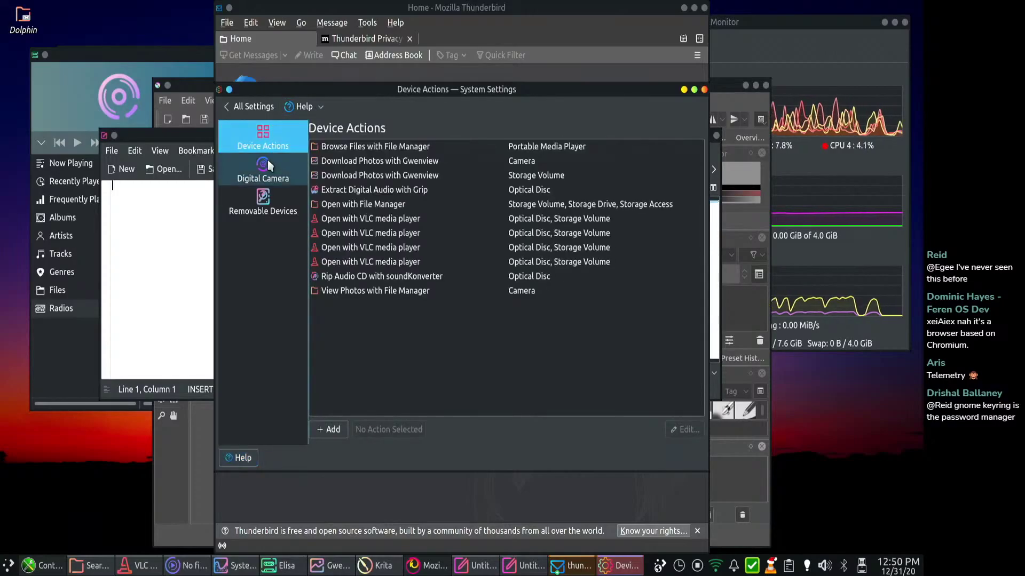
{"action": "left_click", "coordinate": [266, 165]}
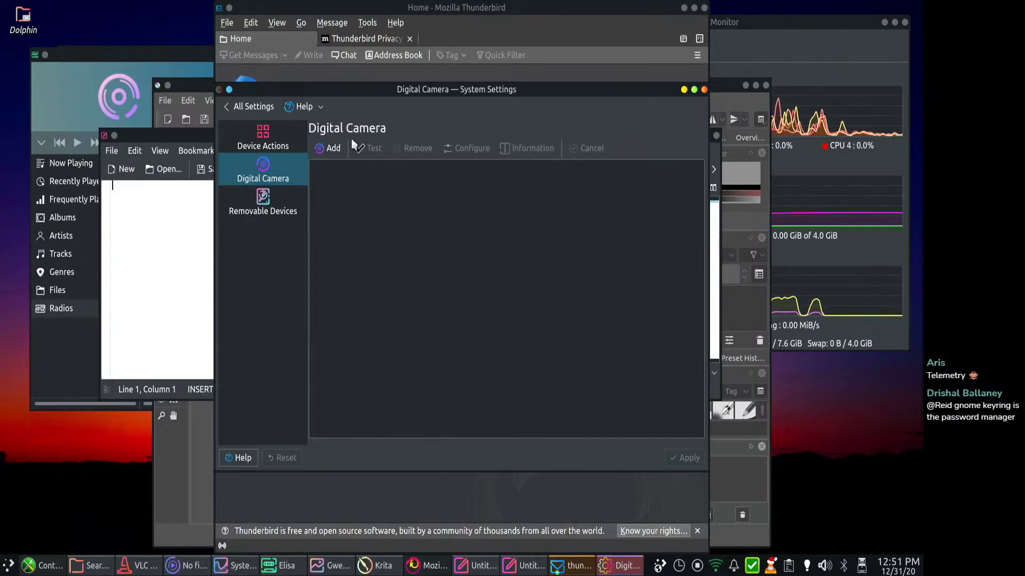
{"action": "left_click", "coordinate": [8, 567]}
{"action": "type", "text": "web"}
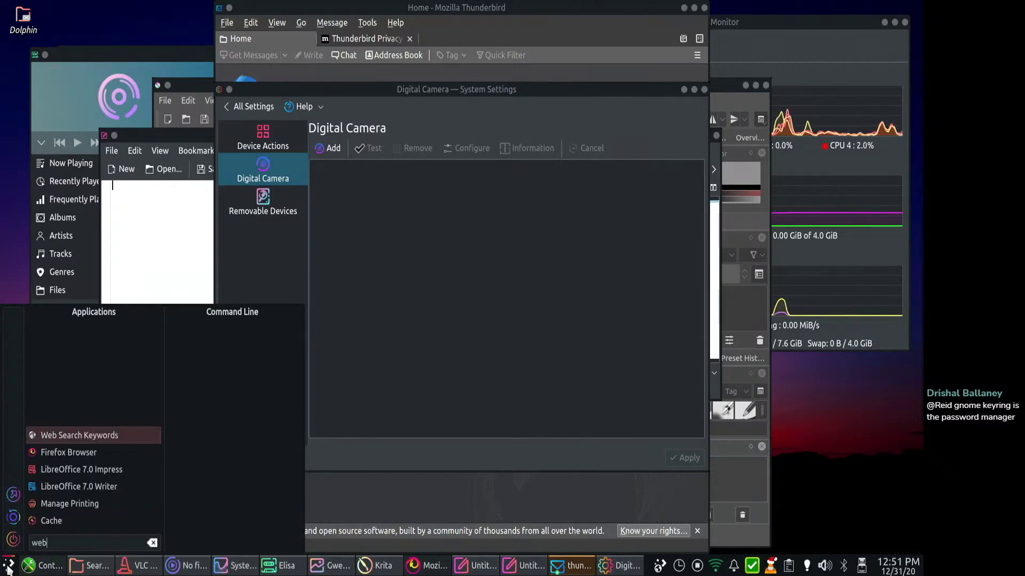
{"action": "key", "text": "BackSpace"}
{"action": "key", "text": "BackSpace"}
{"action": "key", "text": "BackSpace"}
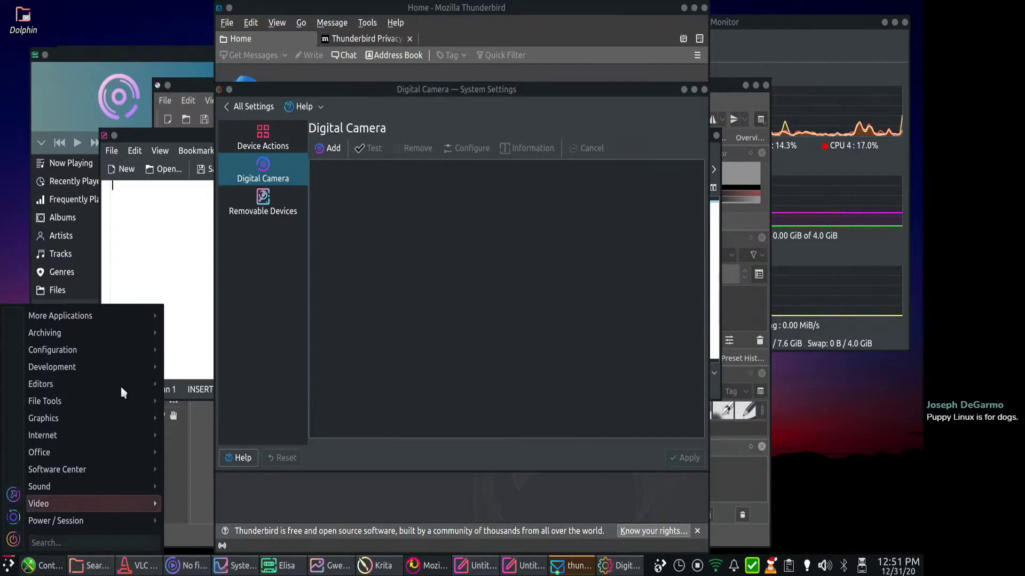
{"action": "mouse_move", "coordinate": [92, 438]}
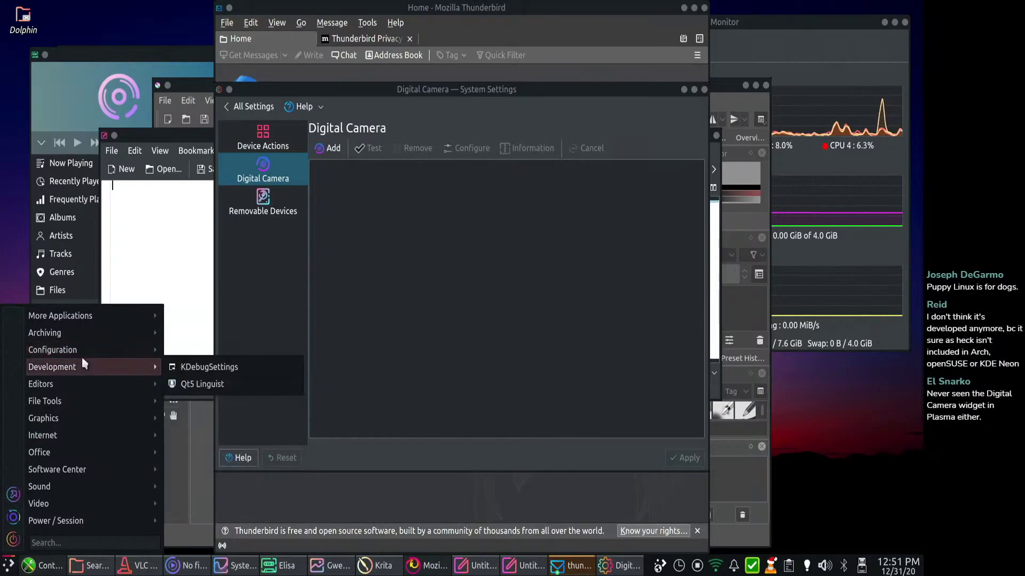
{"action": "mouse_move", "coordinate": [81, 339]}
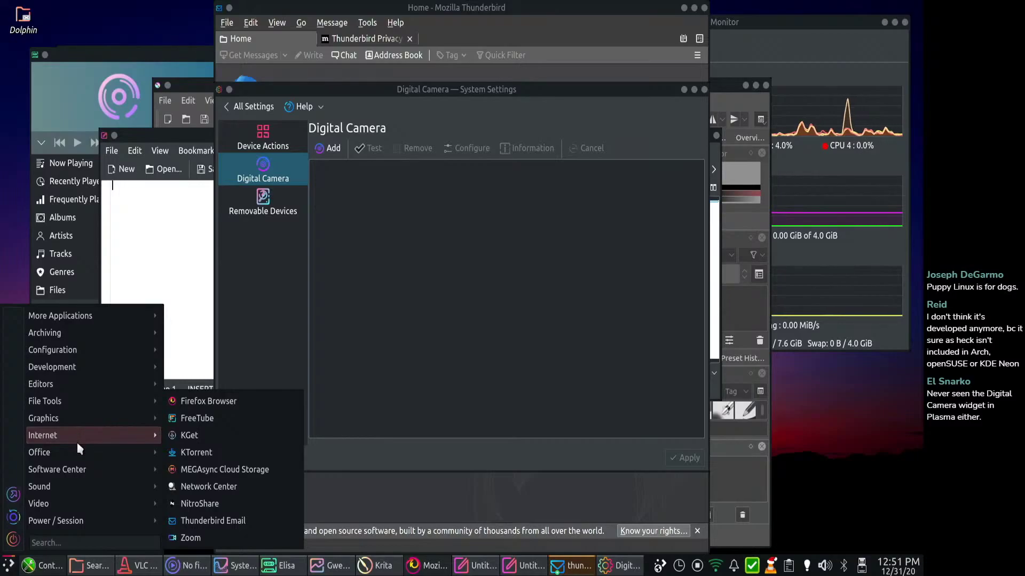
{"action": "mouse_move", "coordinate": [79, 469]}
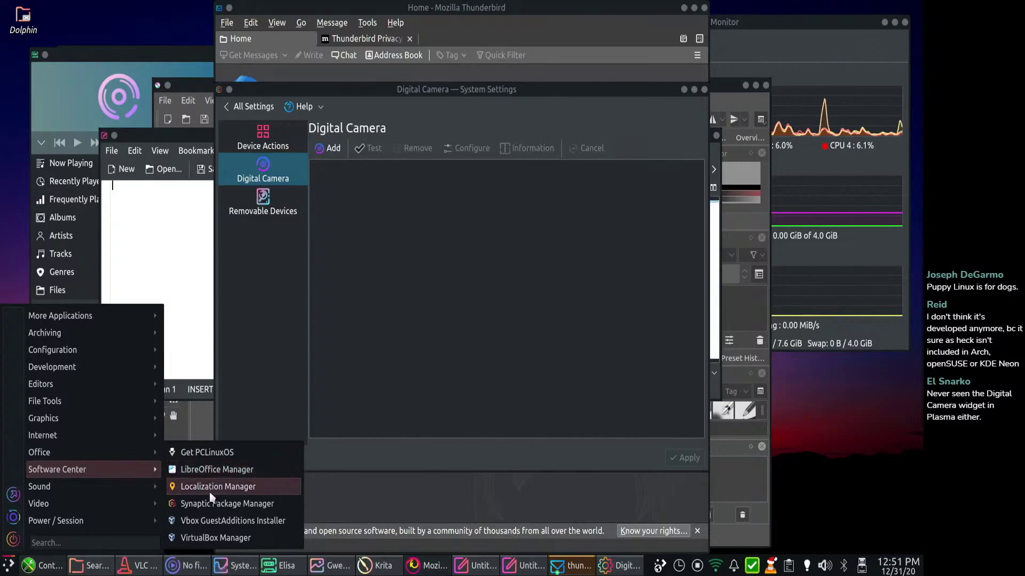
{"action": "mouse_move", "coordinate": [83, 504]}
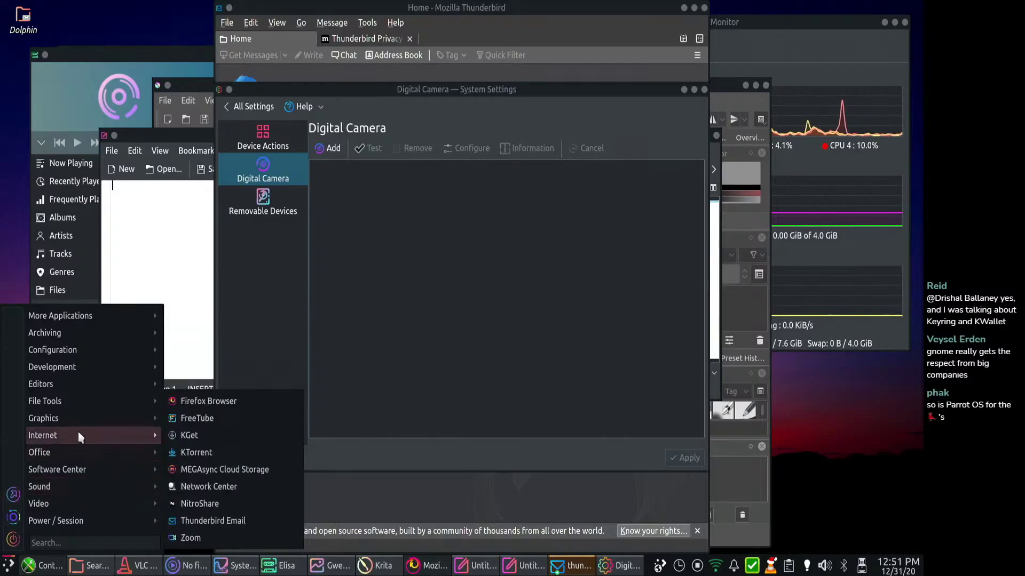
{"action": "left_click", "coordinate": [418, 178]}
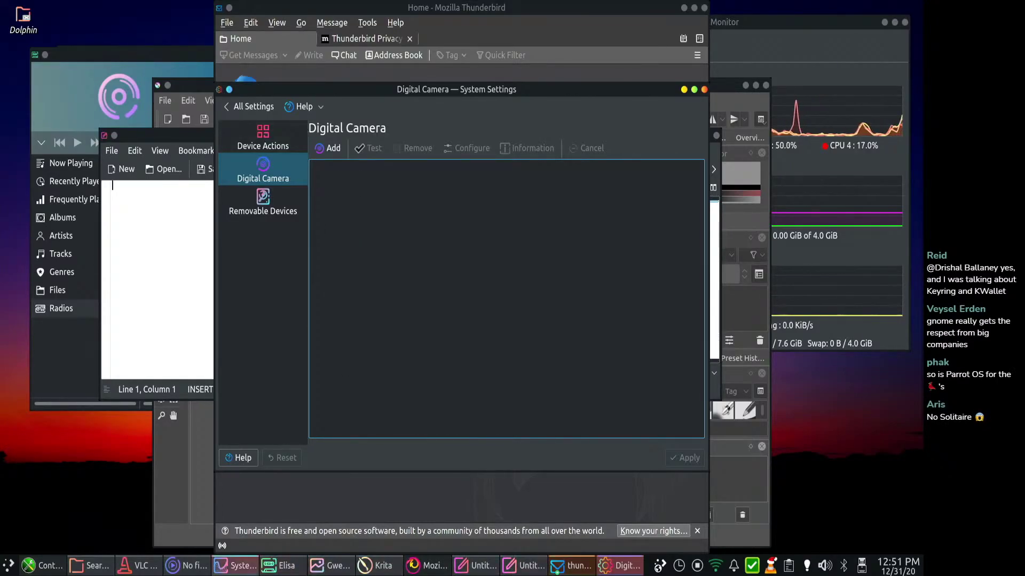
Raise the Control Center and browse its Sharing, Network Services and Hardware sections
{"action": "left_click", "coordinate": [45, 566]}
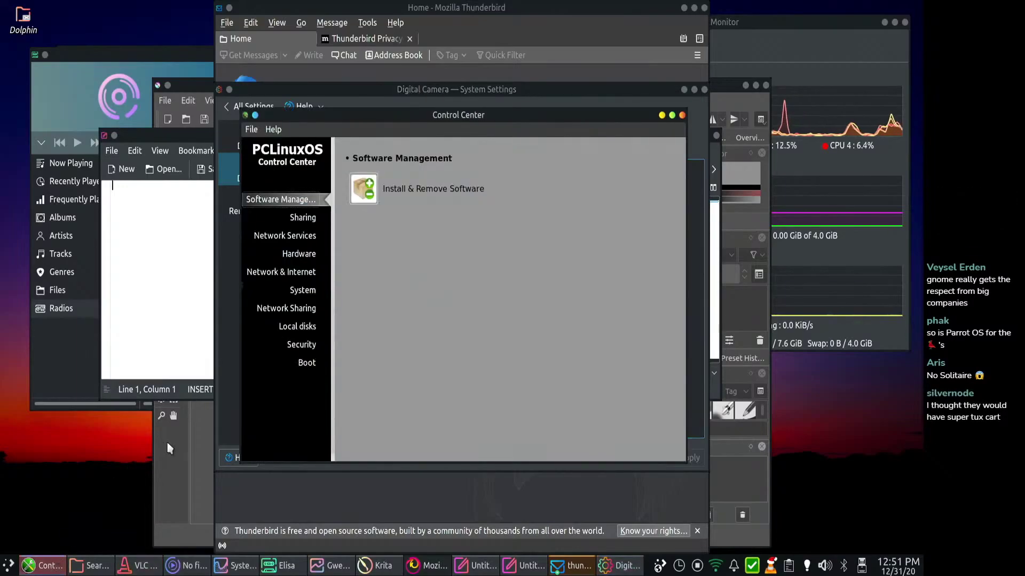
{"action": "left_click", "coordinate": [299, 217]}
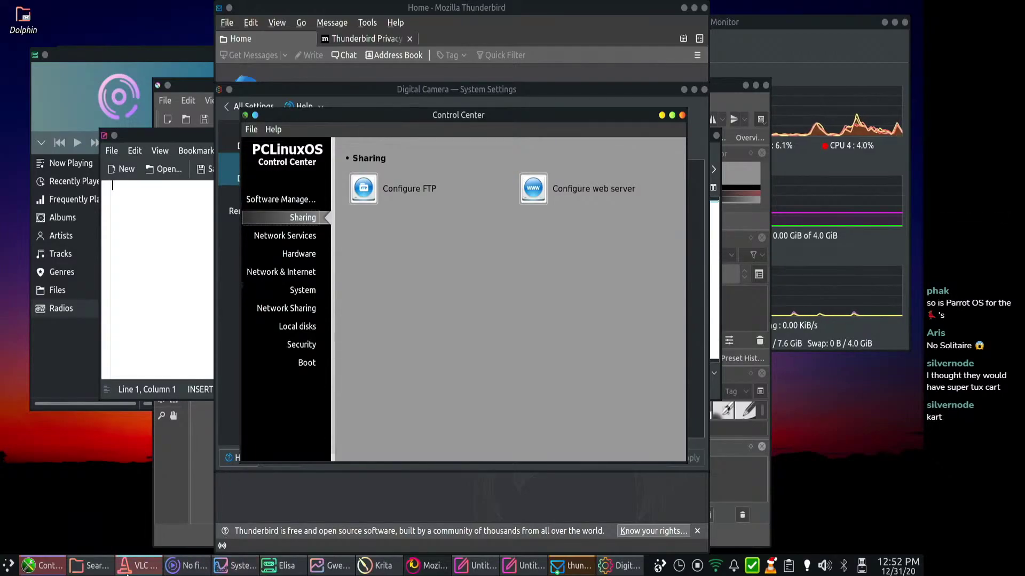
{"action": "left_click", "coordinate": [291, 203]}
{"action": "left_click", "coordinate": [293, 218]}
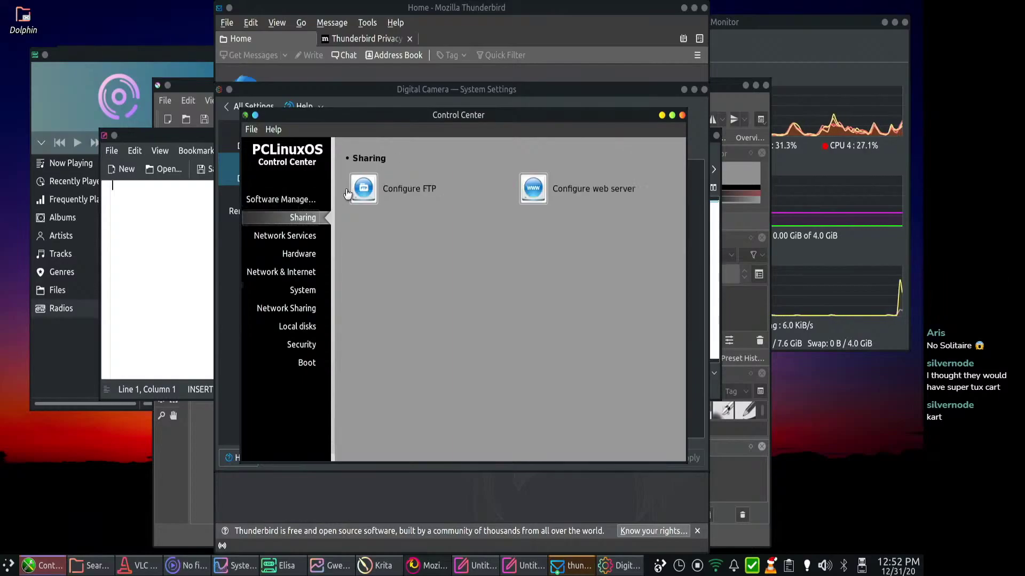
{"action": "left_click", "coordinate": [296, 240]}
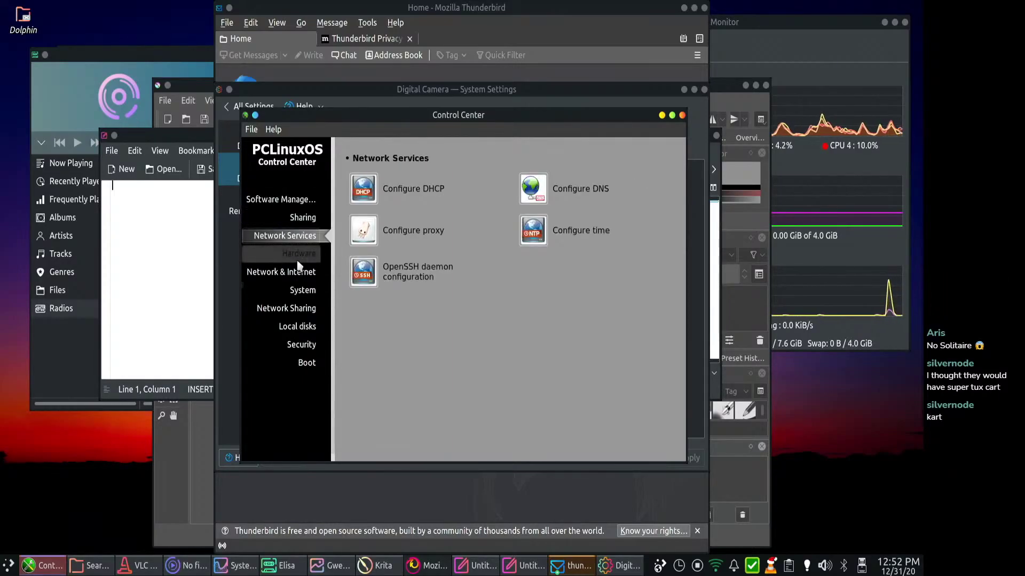
{"action": "left_click", "coordinate": [299, 255]}
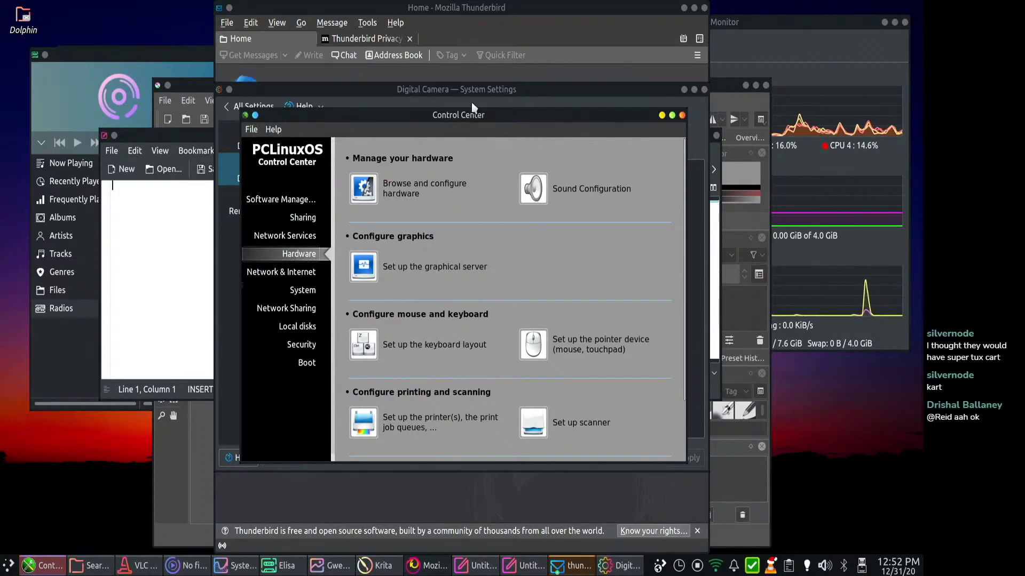
Run the pointer device setup, accepting the default mouse type
{"action": "left_click_drag", "start_coordinate": [472, 104], "coordinate": [387, 108]}
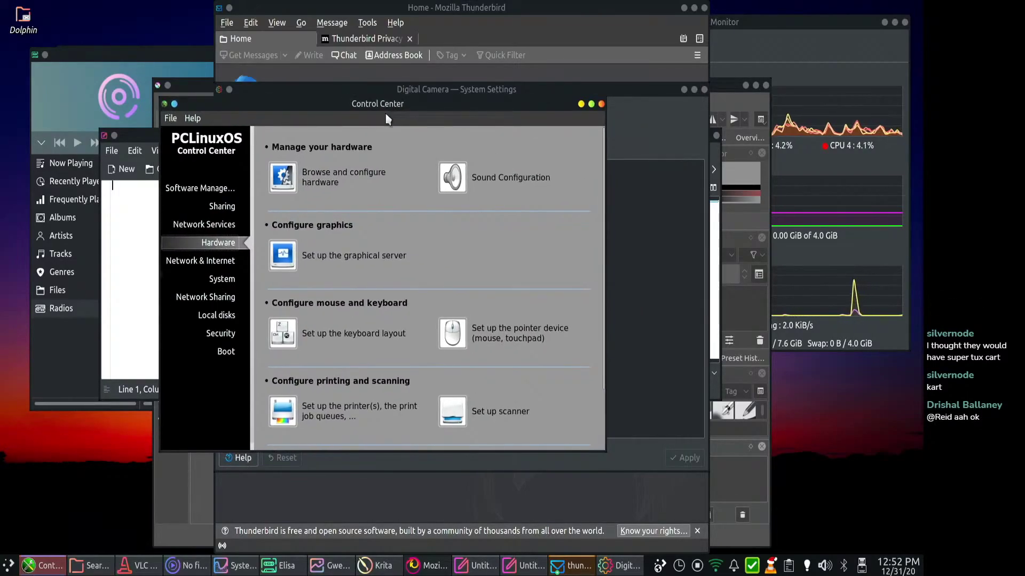
{"action": "scroll", "coordinate": [395, 270], "scroll_direction": "down", "scroll_amount": 3}
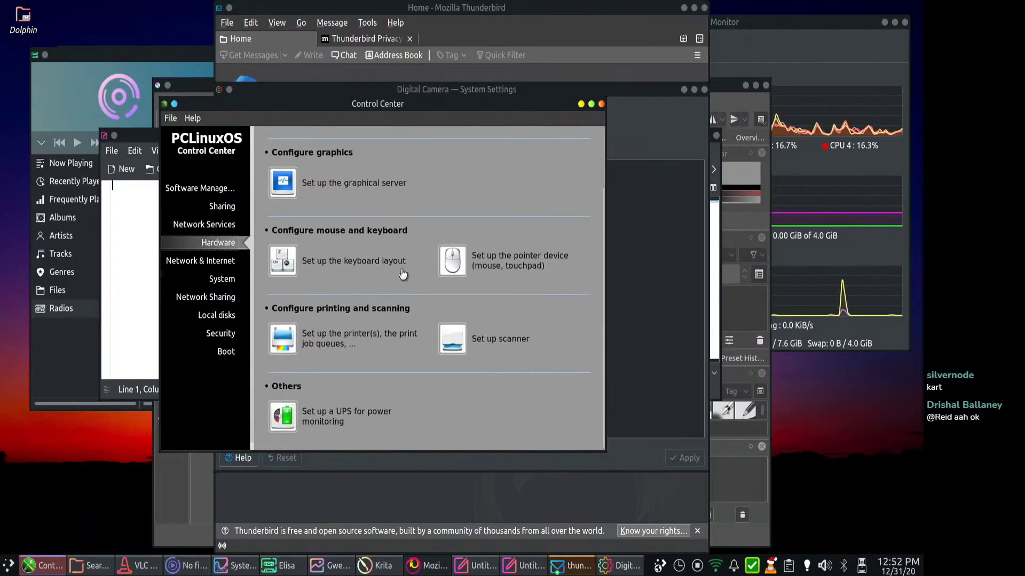
{"action": "left_click", "coordinate": [451, 260]}
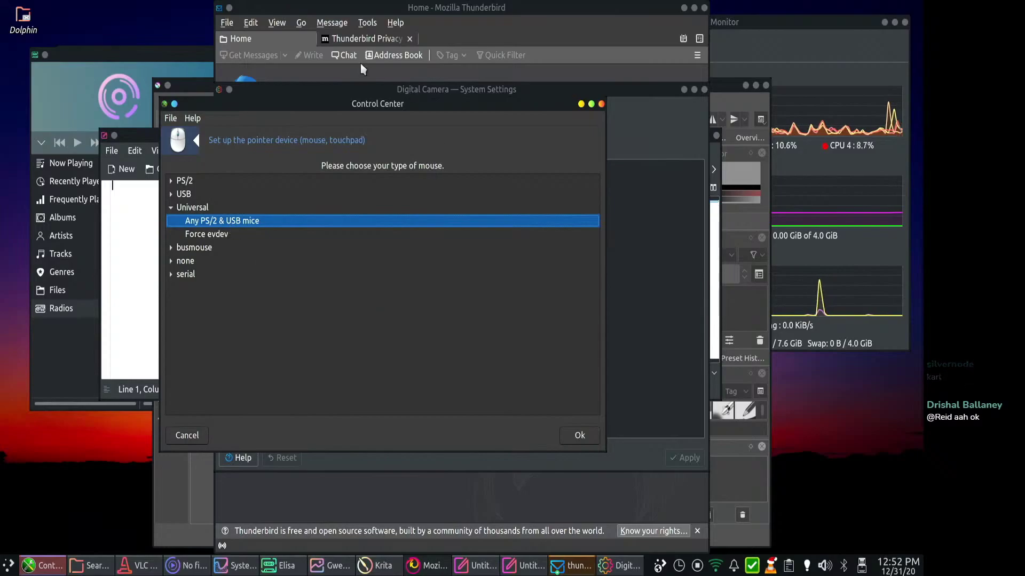
{"action": "left_click", "coordinate": [579, 431]}
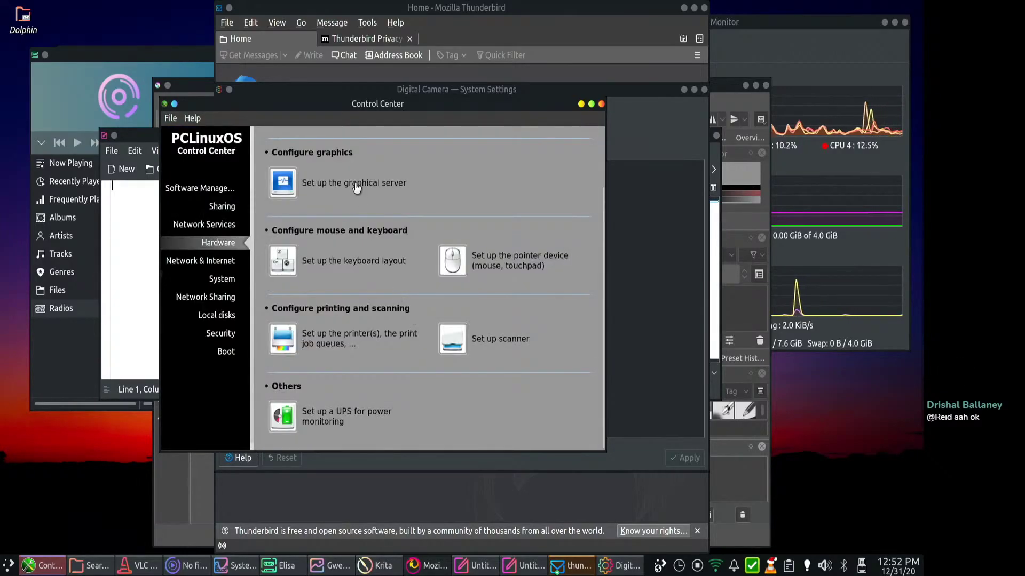
Open Set up scanner, which reports no scanners available on the system
{"action": "scroll", "coordinate": [350, 206], "scroll_direction": "up", "scroll_amount": 2}
{"action": "scroll", "coordinate": [332, 276], "scroll_direction": "down", "scroll_amount": 2}
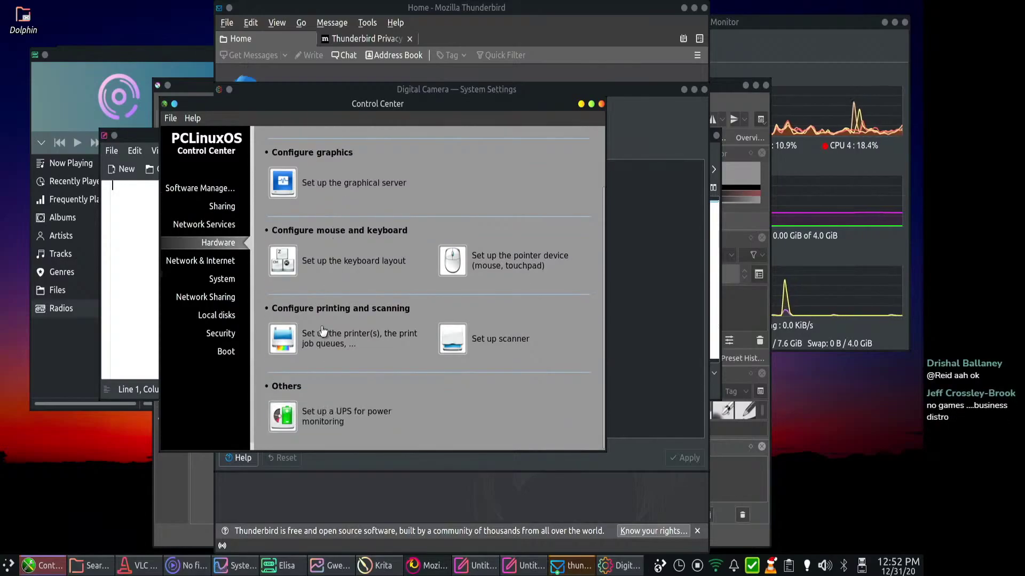
{"action": "left_click", "coordinate": [505, 345]}
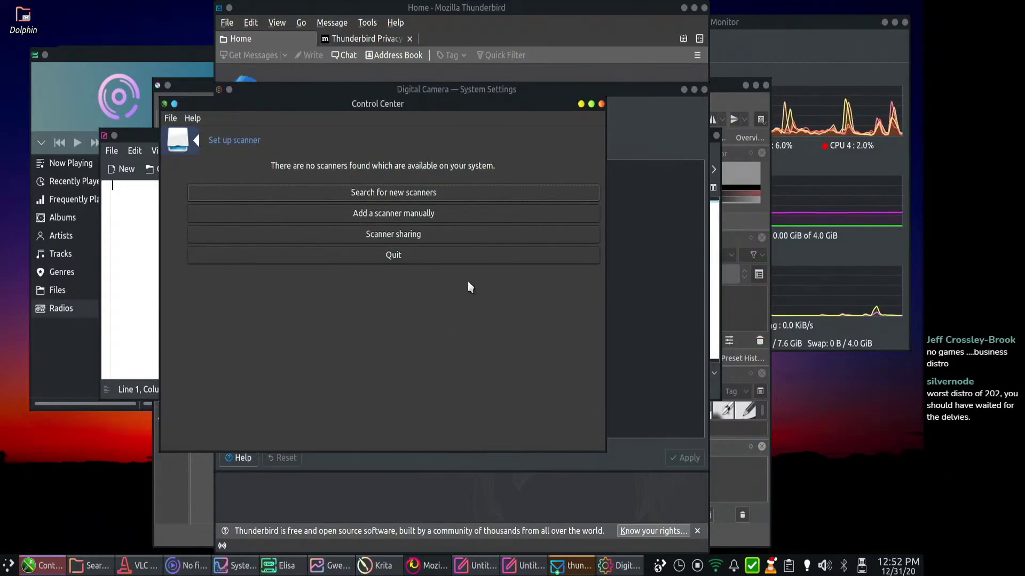
Search for new scanners, finding the Hewlett-Packard envy_4500_series all-in-one, then quit scanner setup
{"action": "left_click", "coordinate": [398, 191]}
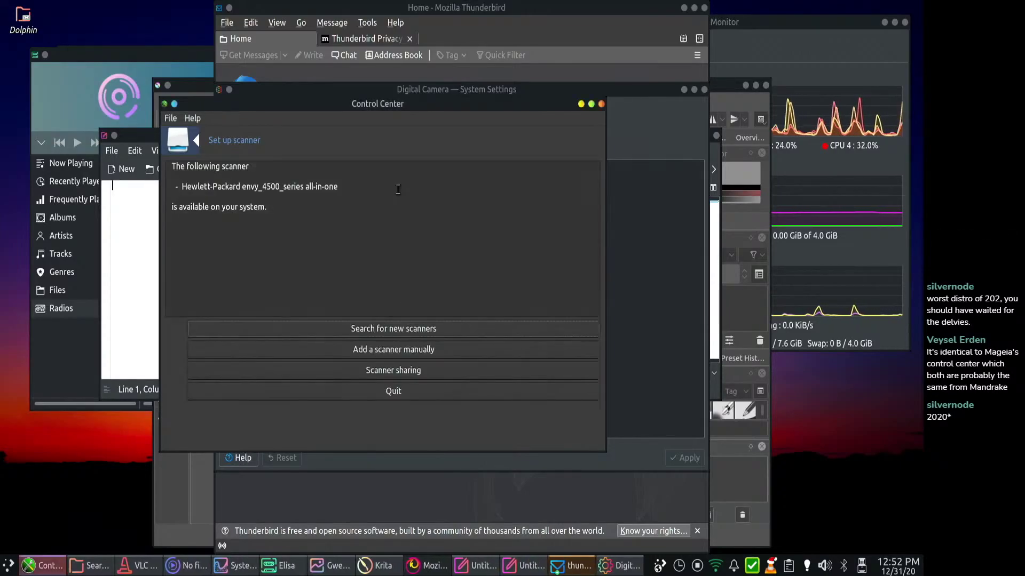
{"action": "double_click", "coordinate": [297, 186]}
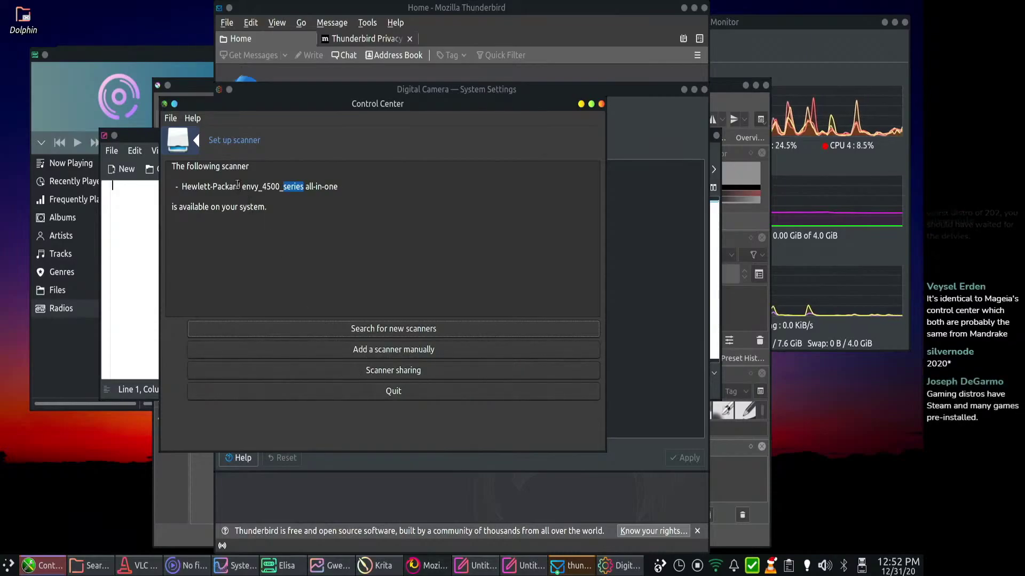
{"action": "left_click", "coordinate": [223, 234]}
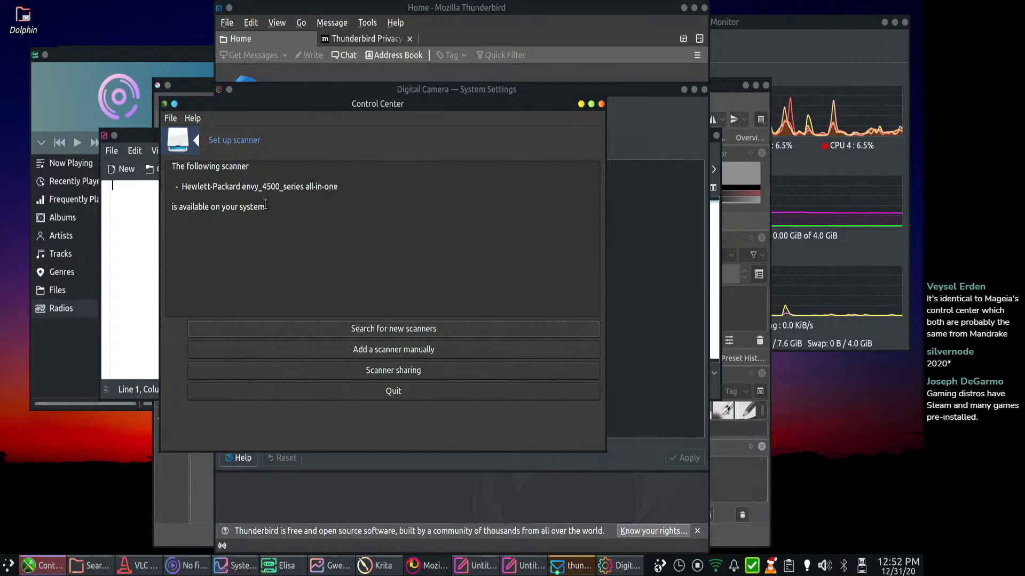
{"action": "left_click", "coordinate": [396, 393]}
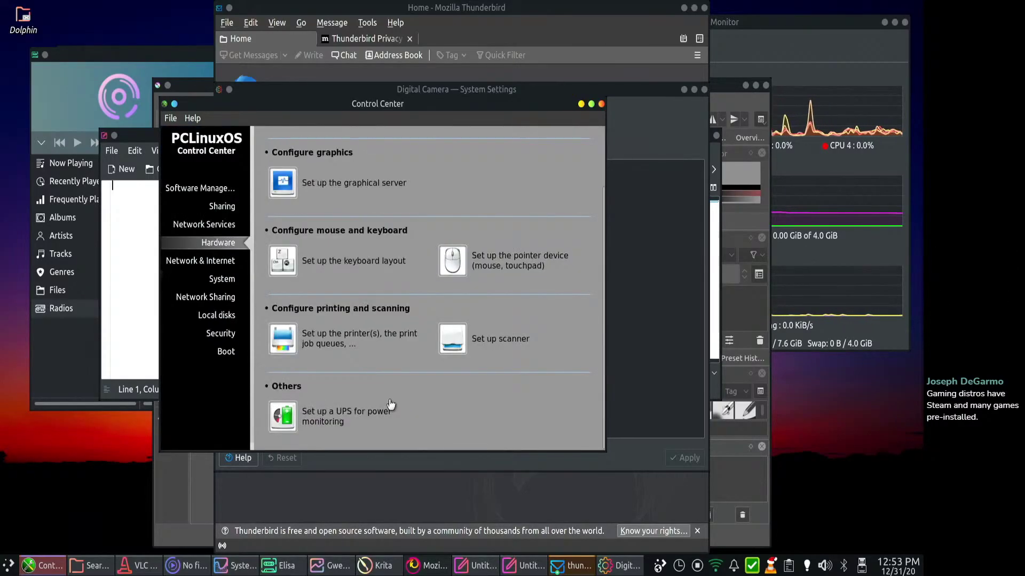
Share hard disk partitions for all users over SMB and accept installing samba-server
{"action": "left_click", "coordinate": [208, 265]}
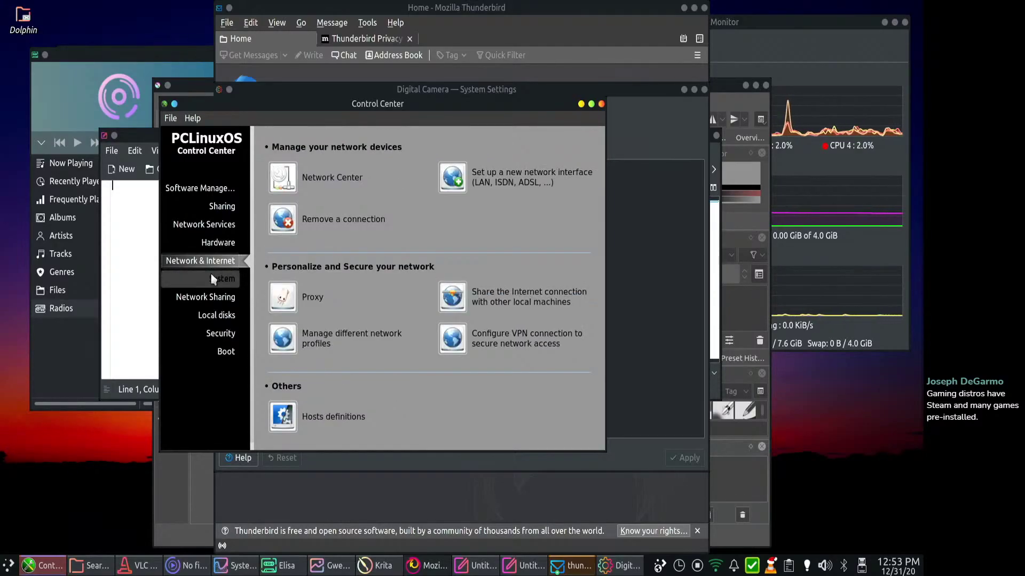
{"action": "left_click", "coordinate": [229, 354]}
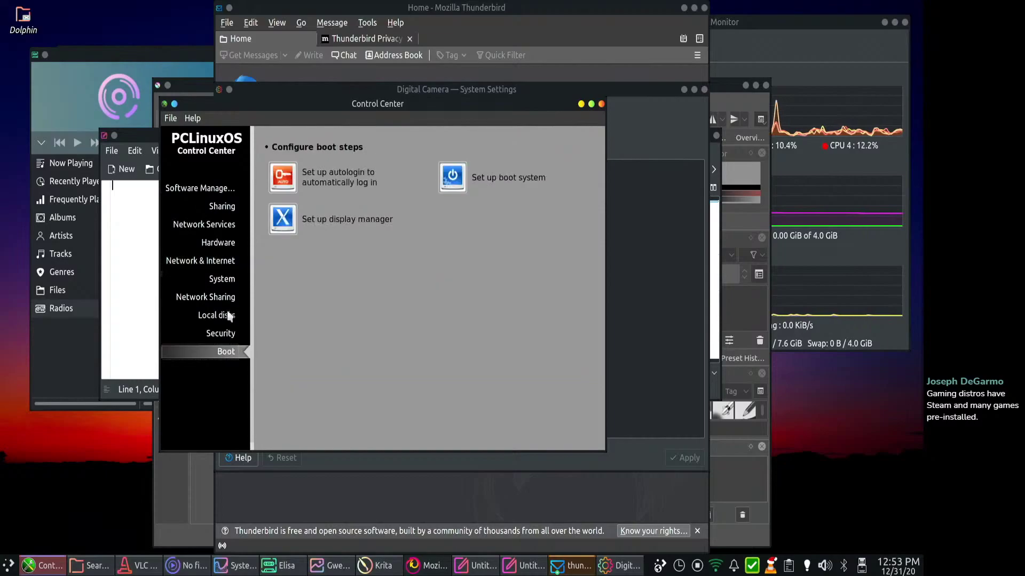
{"action": "left_click", "coordinate": [218, 316]}
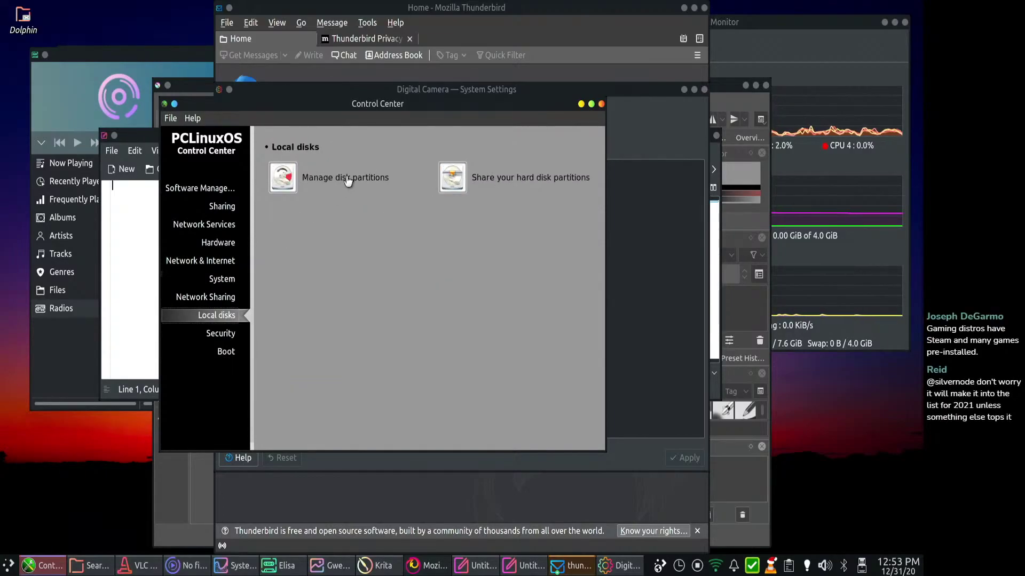
{"action": "left_click", "coordinate": [497, 178]}
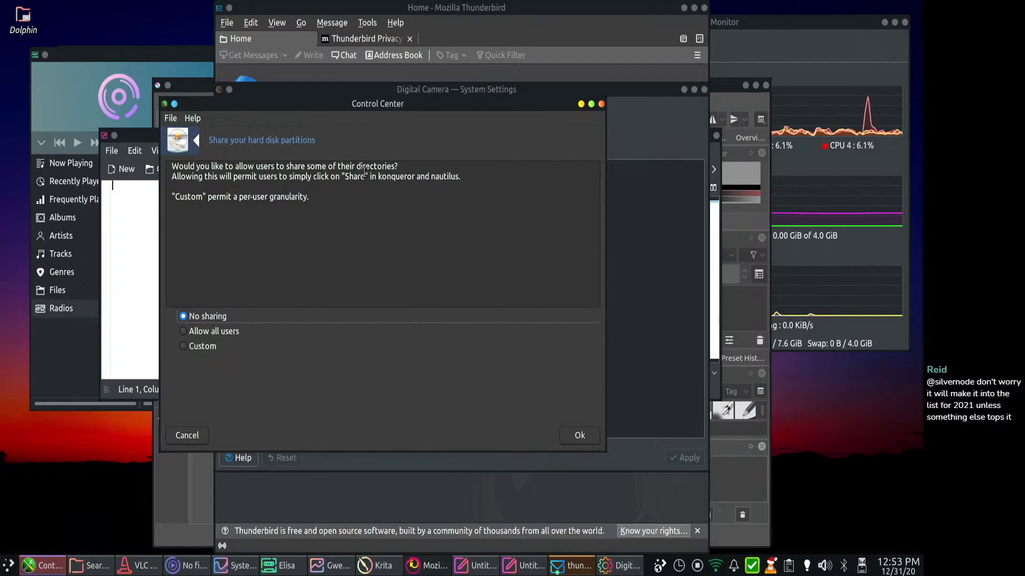
{"action": "left_click", "coordinate": [208, 332]}
{"action": "left_click", "coordinate": [580, 435]}
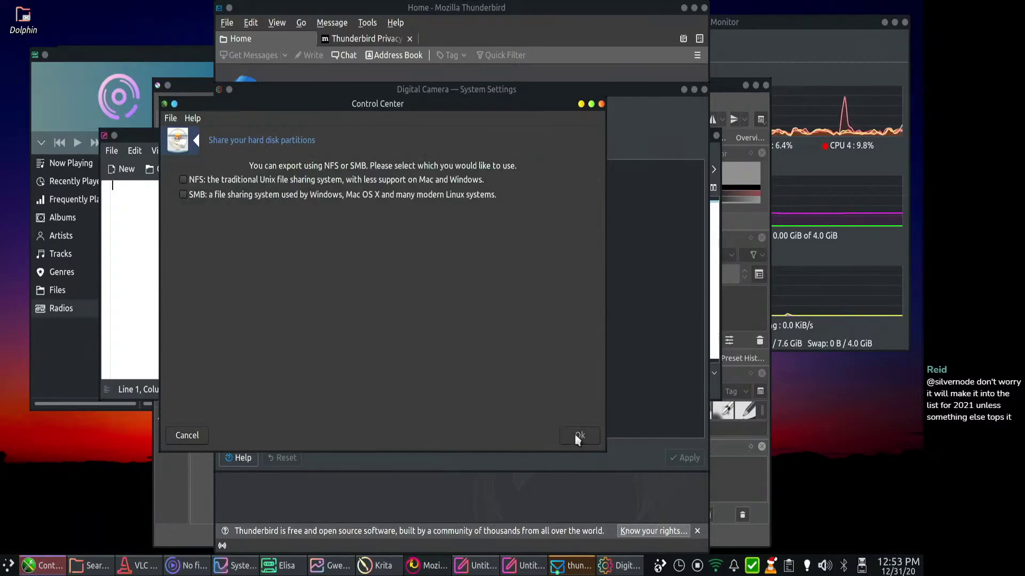
{"action": "left_click", "coordinate": [361, 193]}
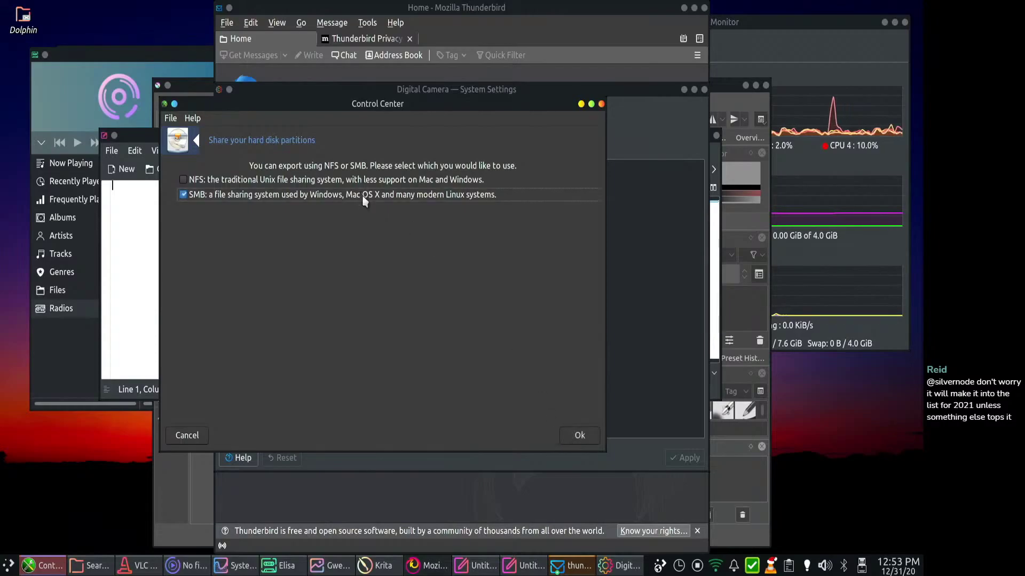
{"action": "left_click", "coordinate": [582, 437]}
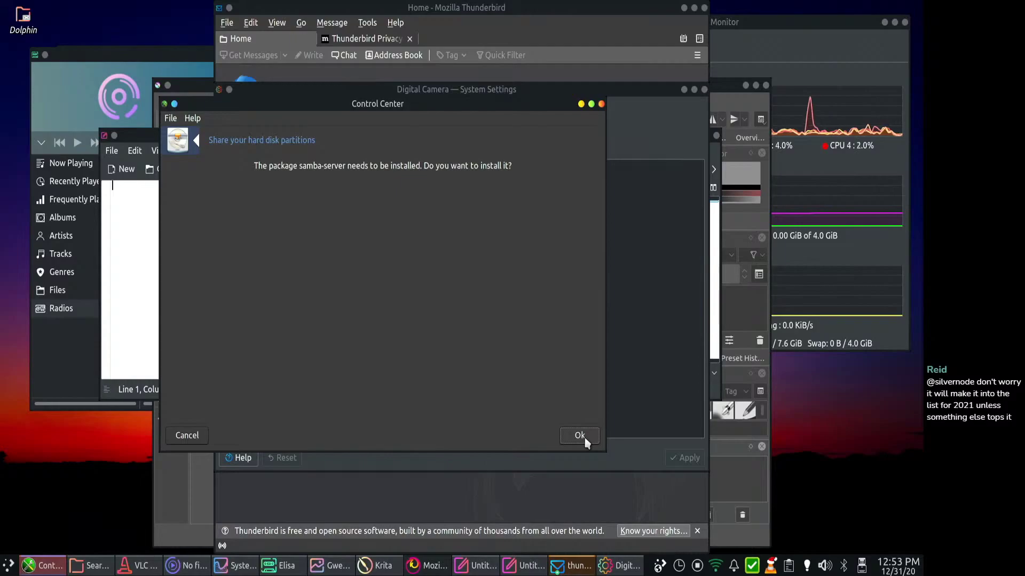
{"action": "left_click", "coordinate": [583, 437]}
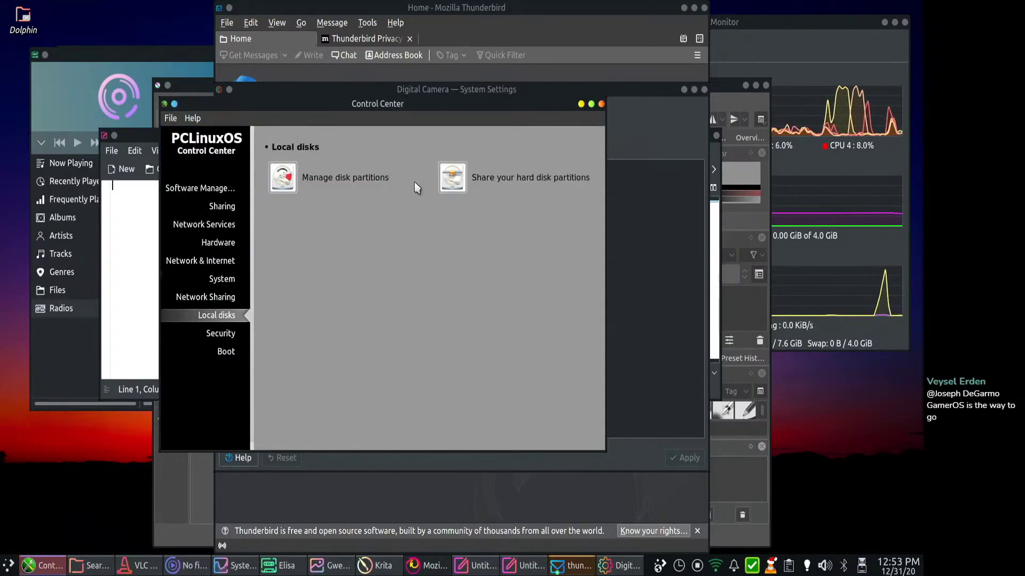
{"action": "left_click", "coordinate": [322, 172]}
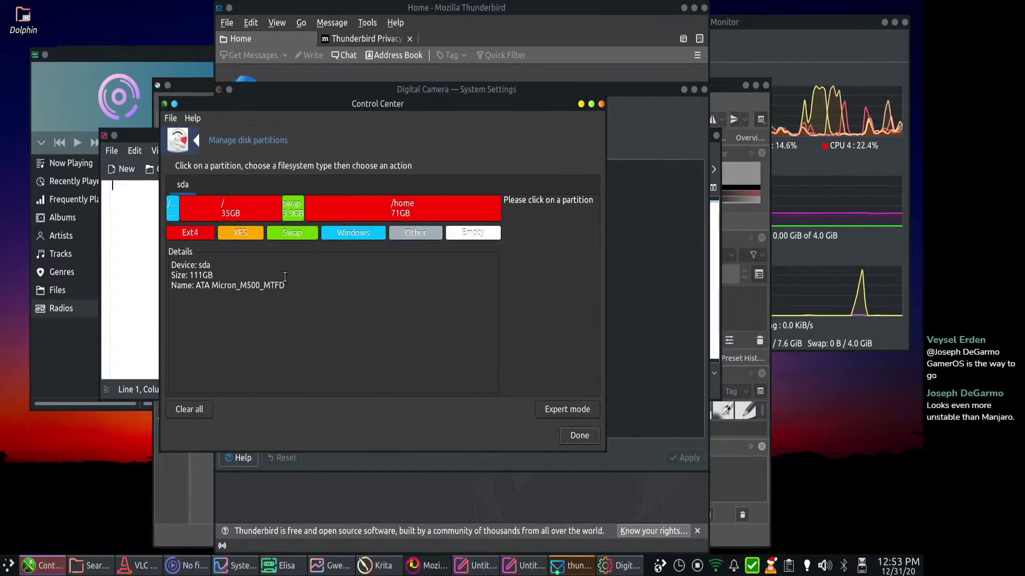
{"action": "left_click", "coordinate": [455, 209]}
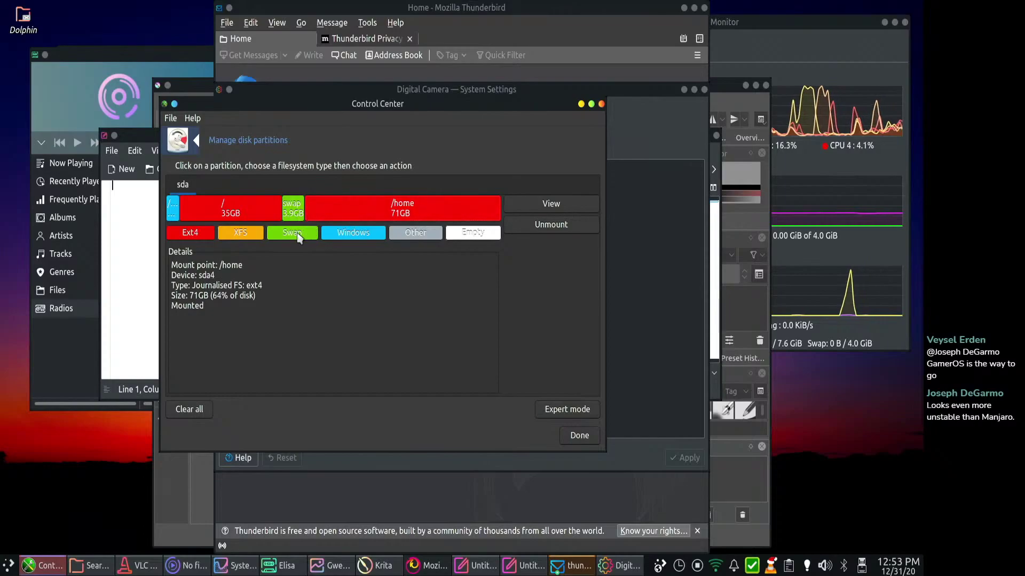
{"action": "left_click", "coordinate": [534, 203]}
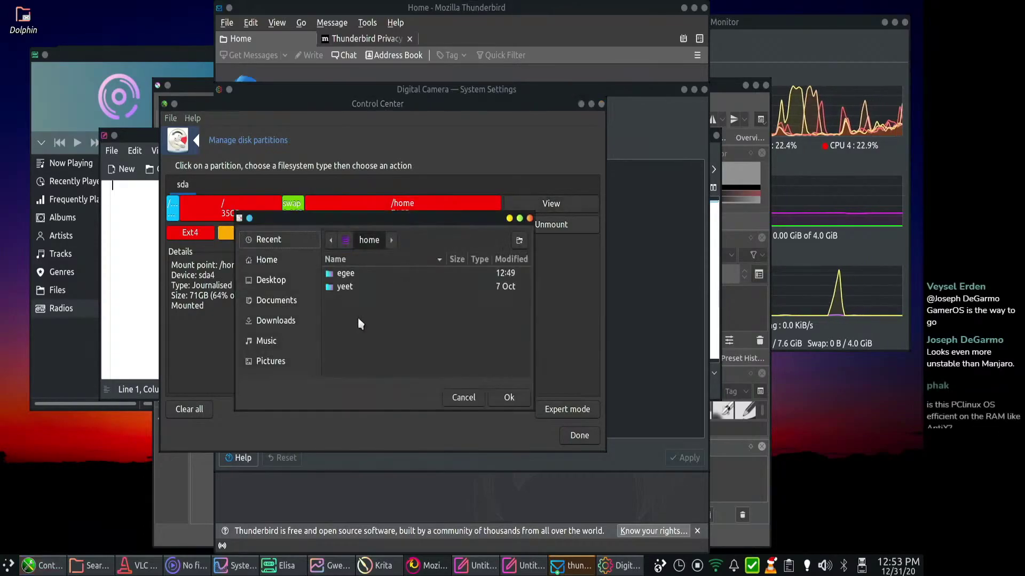
{"action": "left_click_drag", "start_coordinate": [368, 215], "coordinate": [340, 63]}
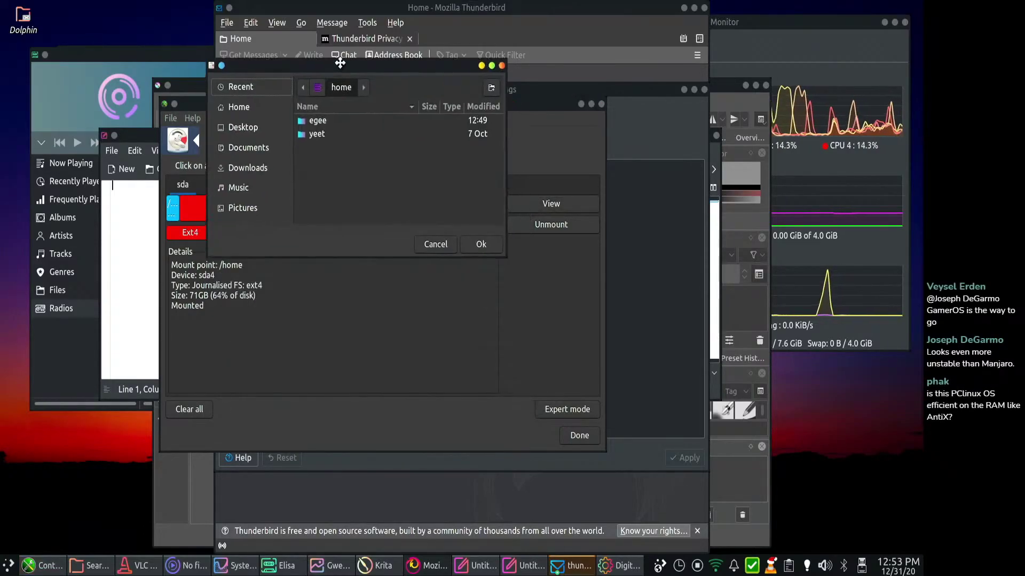
{"action": "left_click", "coordinate": [317, 121]}
{"action": "left_click_drag", "start_coordinate": [270, 257], "coordinate": [307, 492]}
{"action": "right_click", "coordinate": [356, 263]}
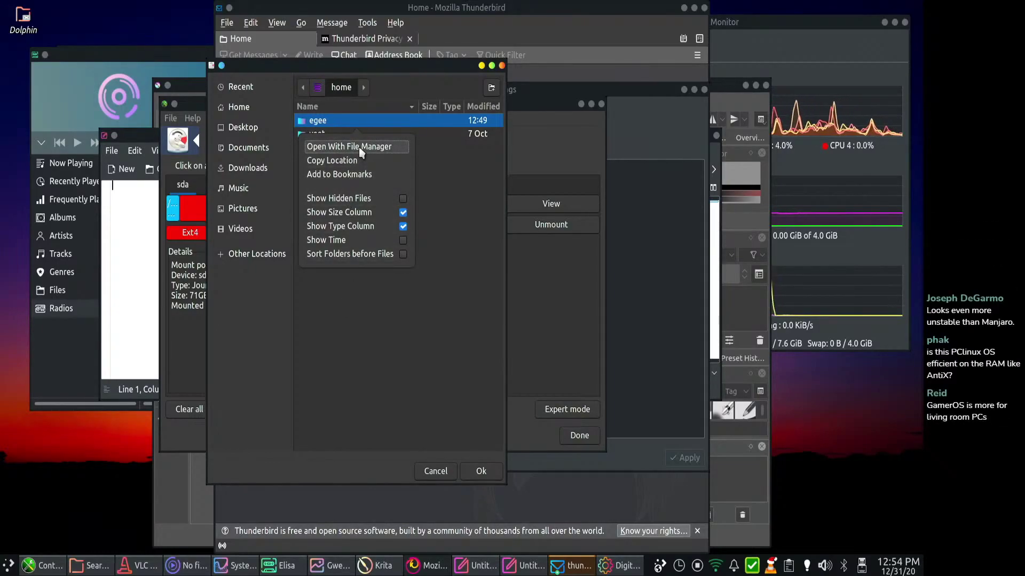
{"action": "left_click", "coordinate": [427, 200]}
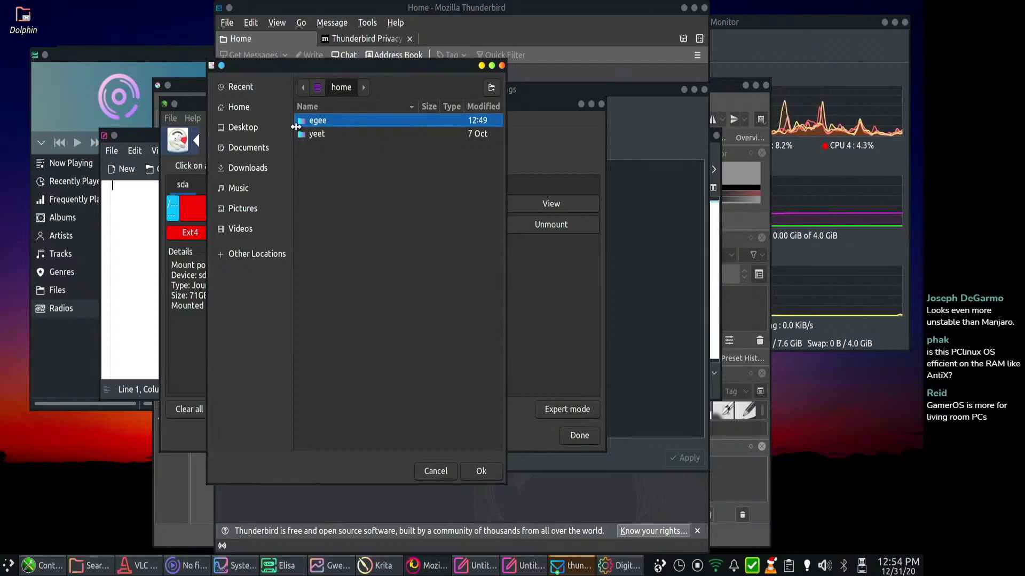
{"action": "left_click", "coordinate": [240, 86]}
{"action": "left_click", "coordinate": [239, 107]}
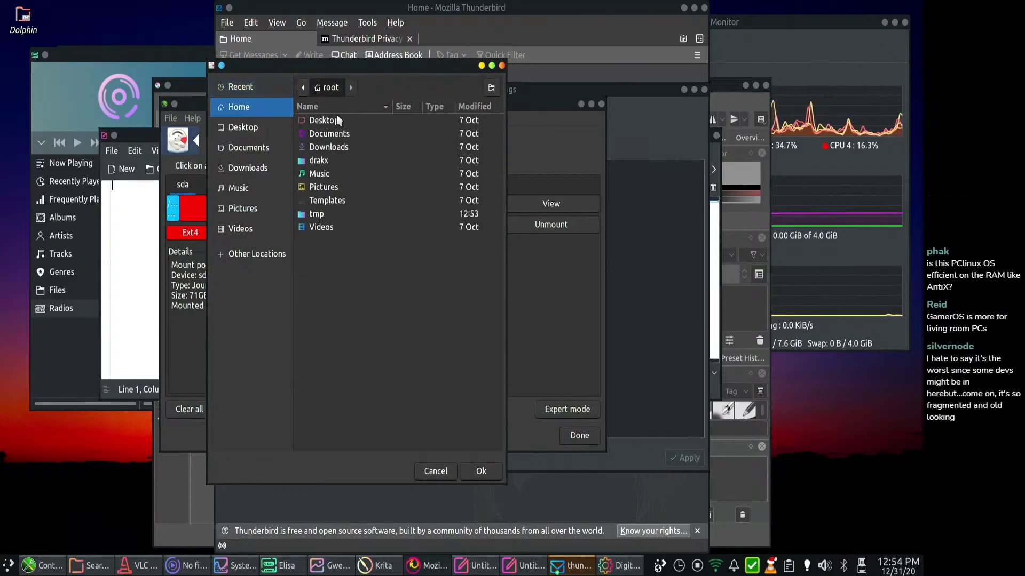
{"action": "left_click", "coordinate": [491, 87]}
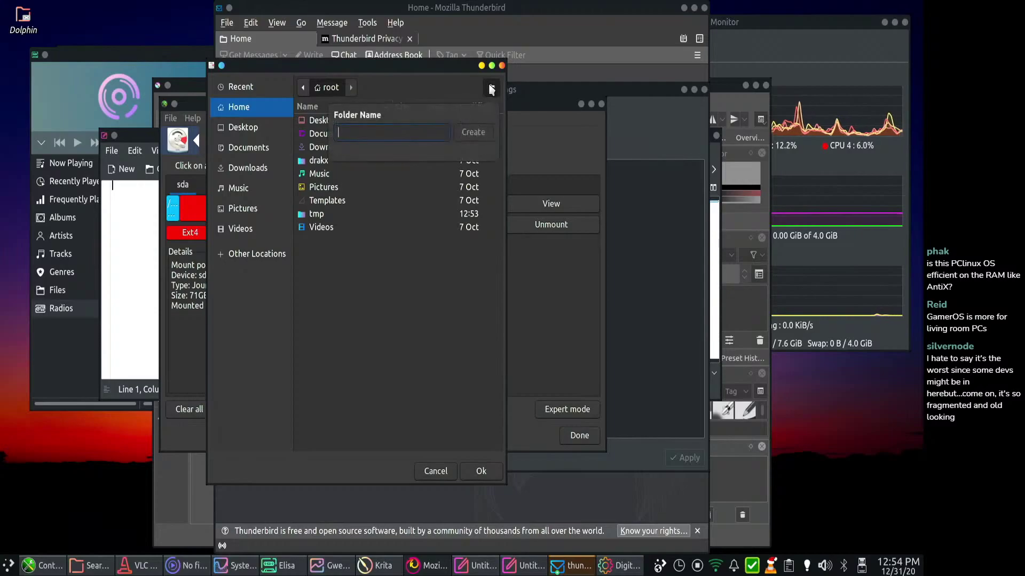
{"action": "left_click", "coordinate": [502, 66]}
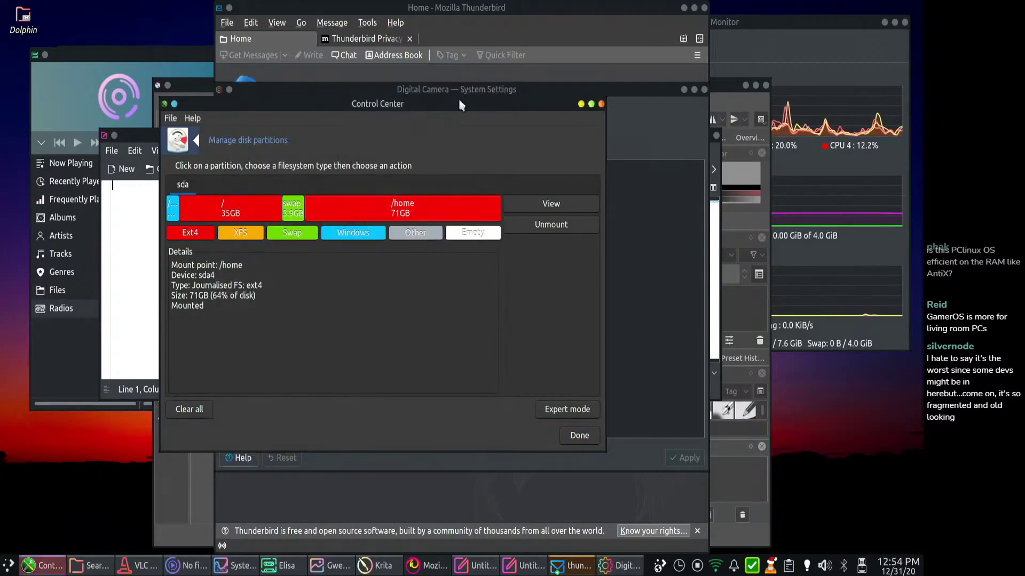
{"action": "left_click", "coordinate": [502, 66]}
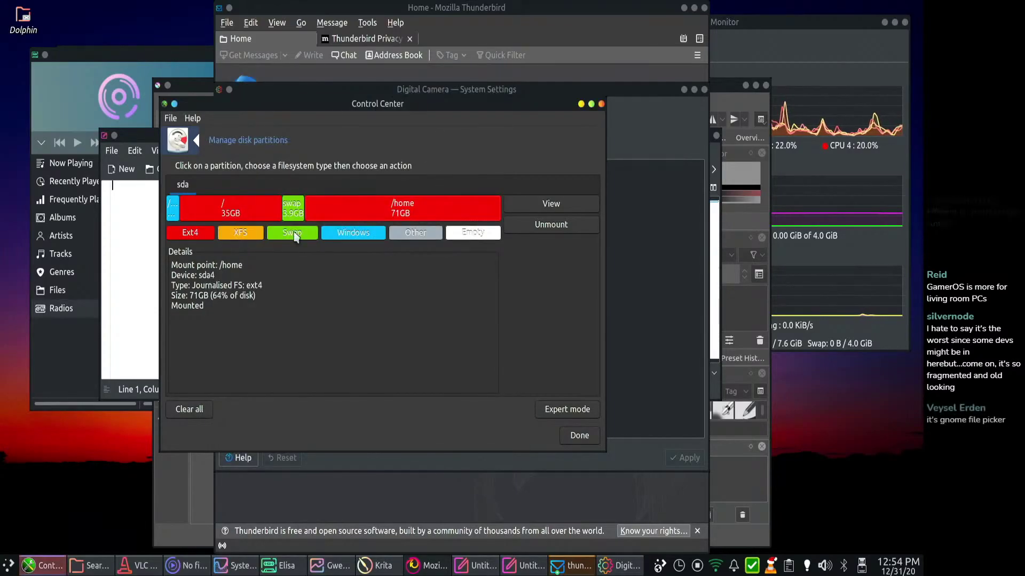
{"action": "left_click", "coordinate": [582, 437]}
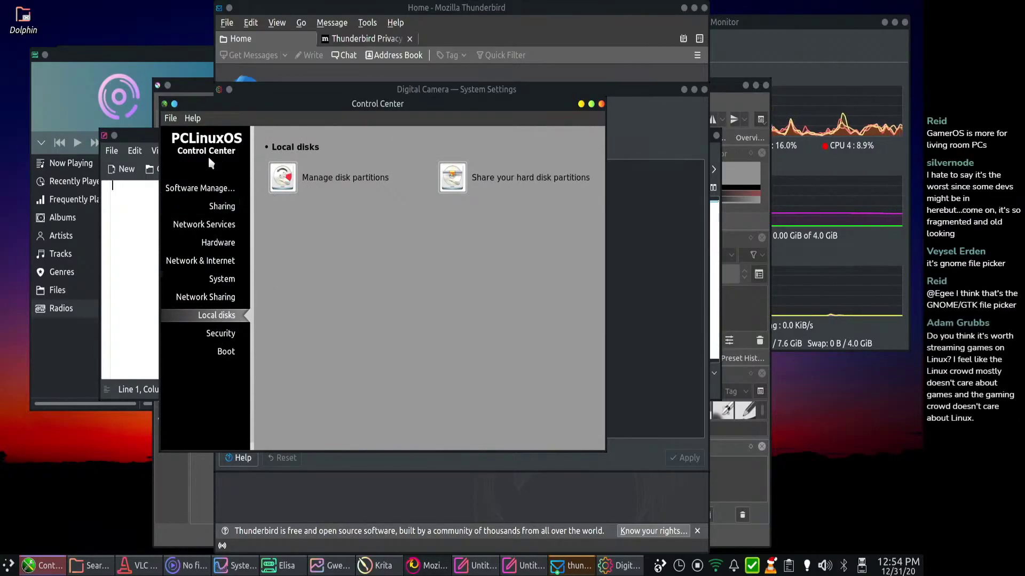
View the Control Center's About information, then switch to the Network Sharing category
{"action": "left_click", "coordinate": [192, 118]}
{"action": "left_click", "coordinate": [209, 133]}
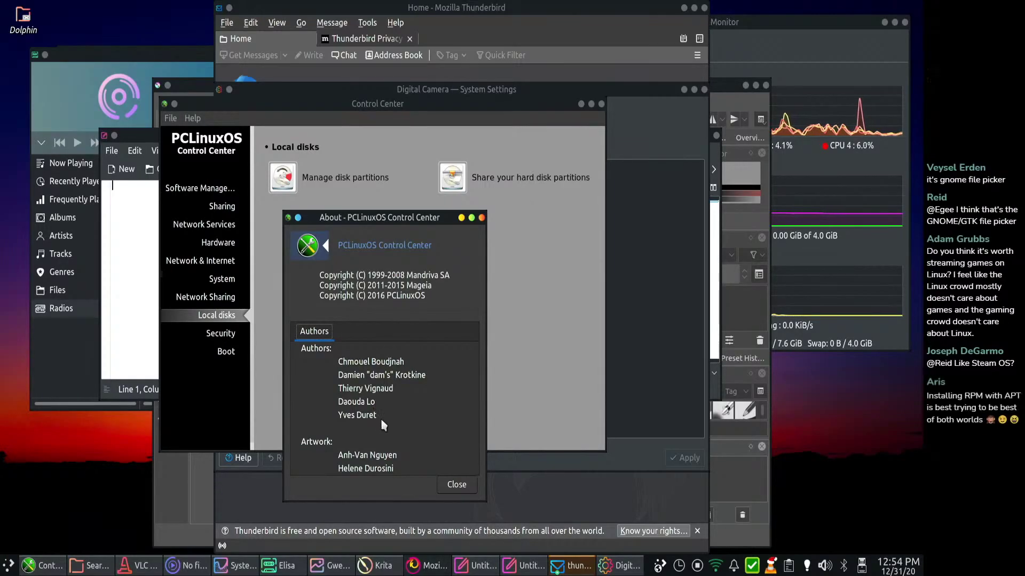
{"action": "left_click", "coordinate": [452, 487]}
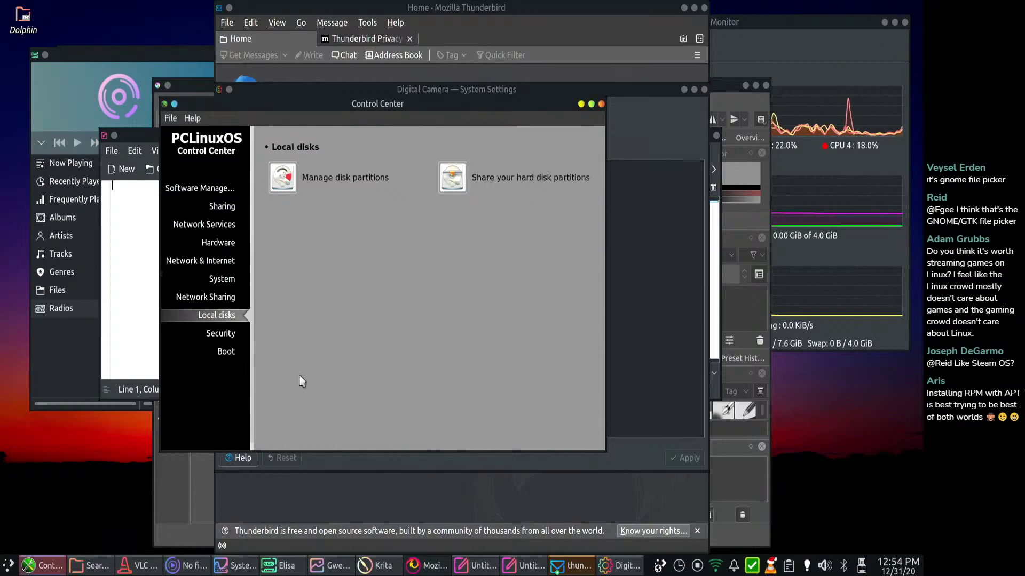
{"action": "left_click", "coordinate": [229, 294]}
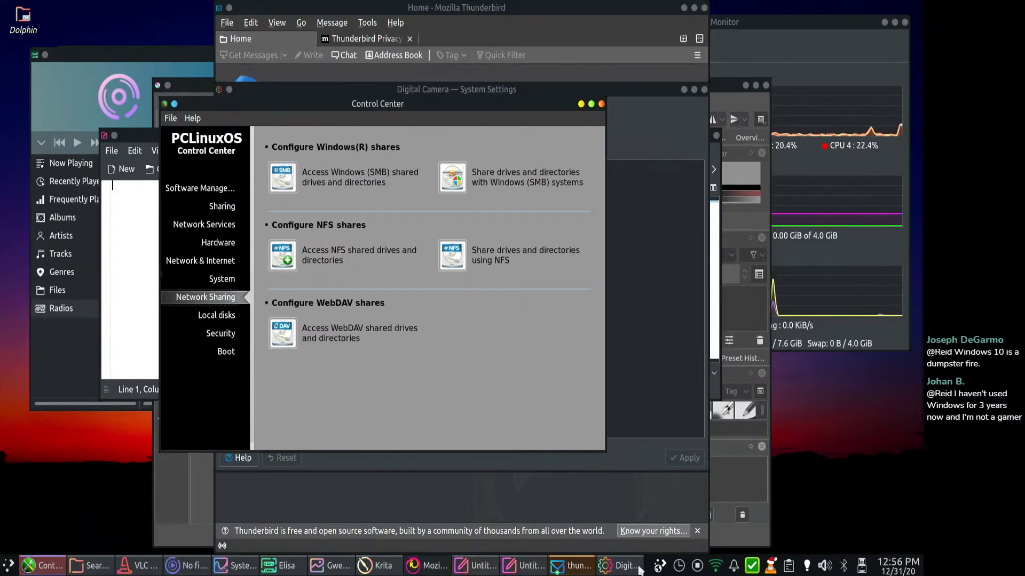
Raise System Settings, filter for 'network' and open the Network settings module
{"action": "left_click", "coordinate": [619, 566]}
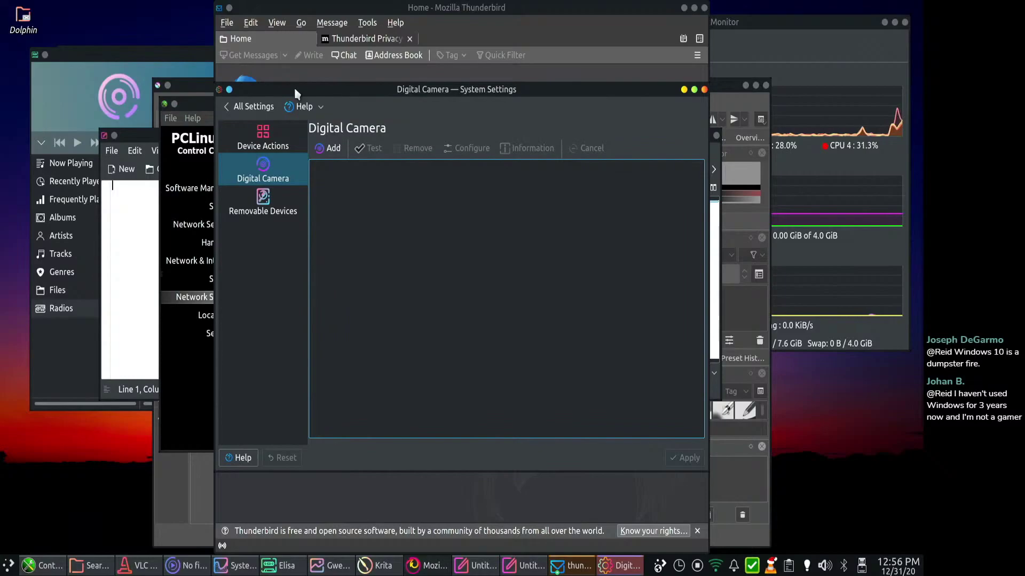
{"action": "left_click", "coordinate": [249, 107]}
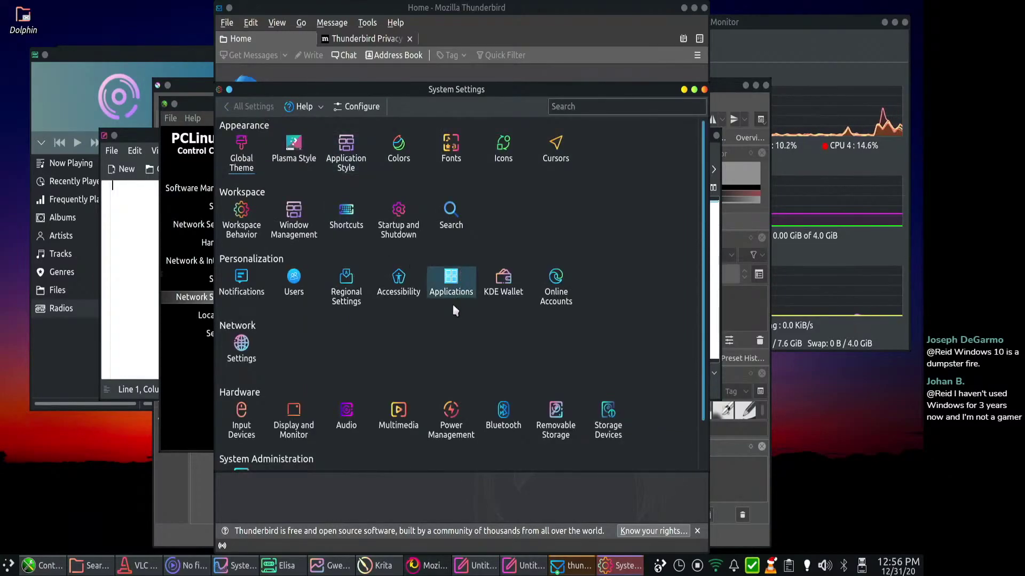
{"action": "scroll", "coordinate": [447, 325], "scroll_direction": "down", "scroll_amount": 2}
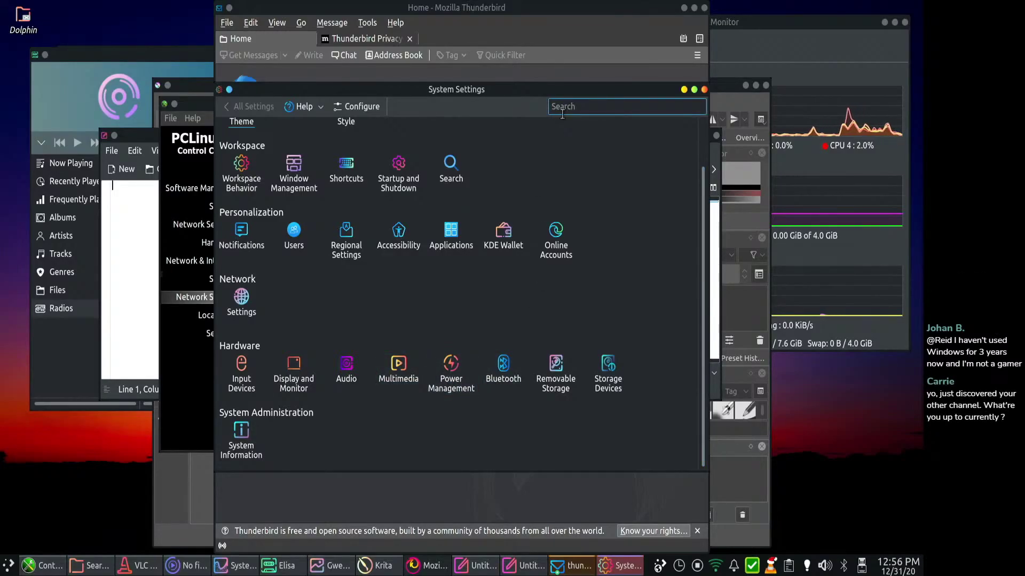
{"action": "type", "text": "network"}
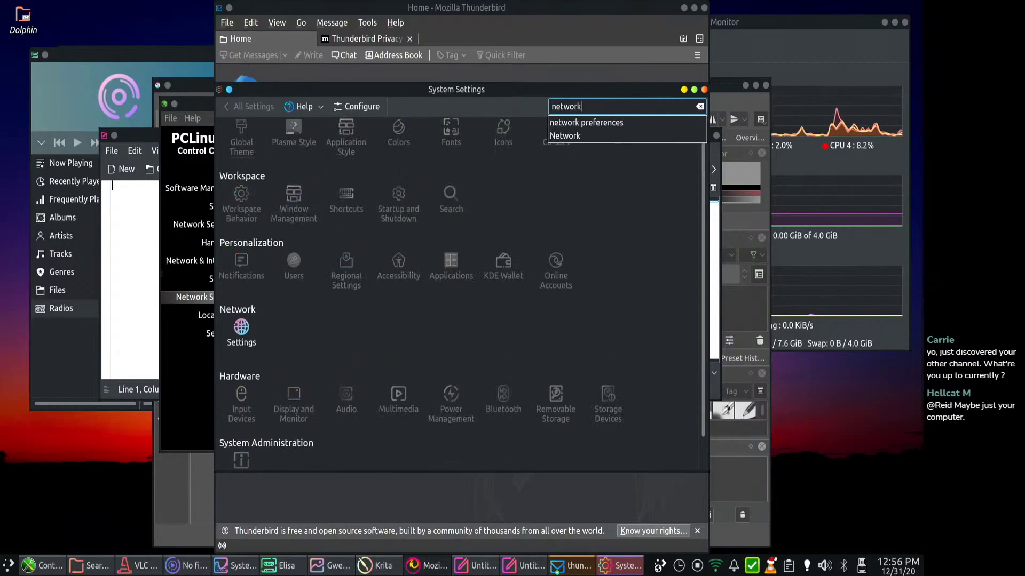
{"action": "scroll", "coordinate": [272, 316], "scroll_direction": "down", "scroll_amount": 1}
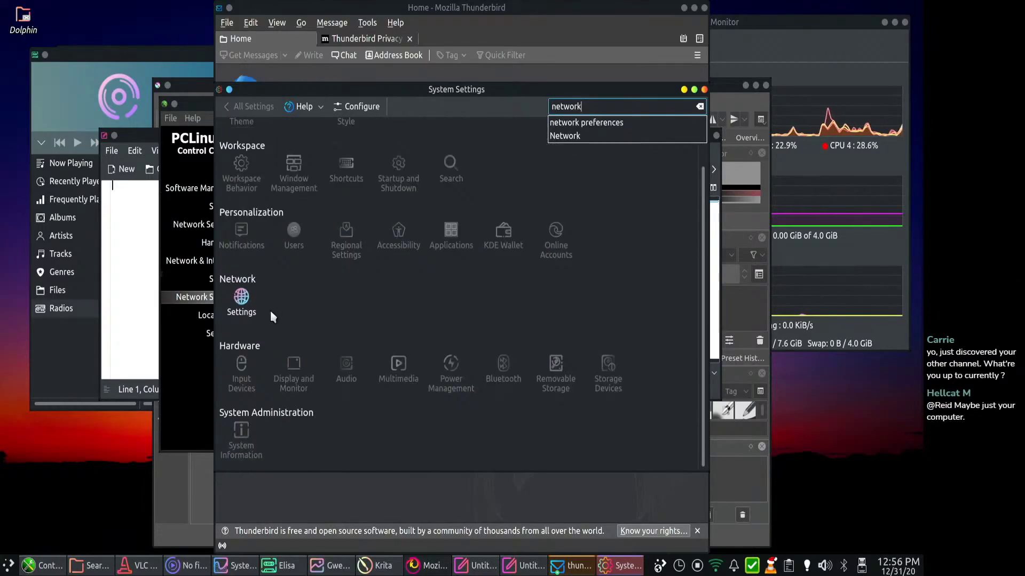
{"action": "left_click", "coordinate": [243, 310]}
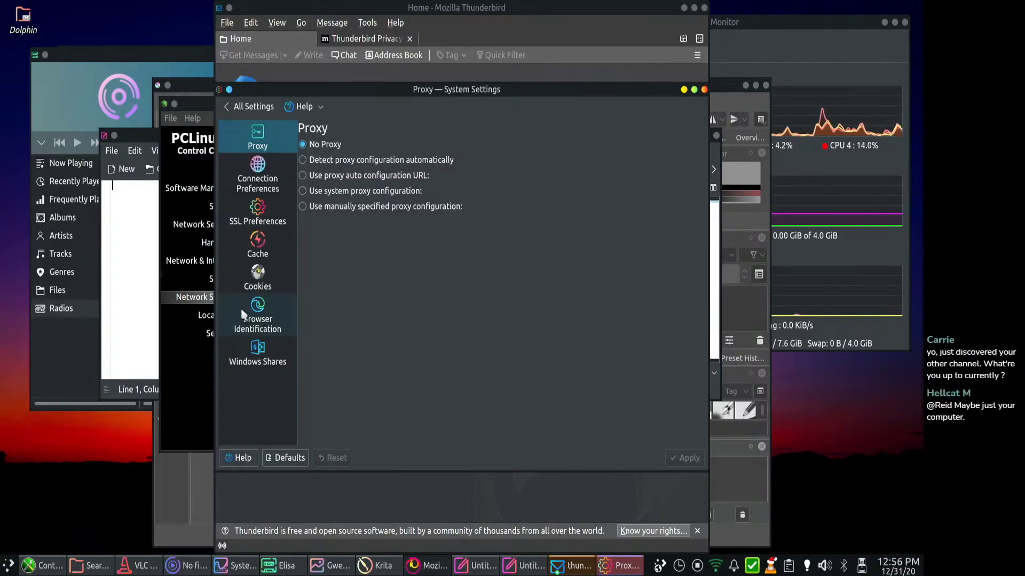
Review Windows Shares, browser identification, cookies, cache, SSL, connection and Proxy pages, then return to All Settings
{"action": "left_click", "coordinate": [266, 354]}
{"action": "left_click", "coordinate": [267, 324]}
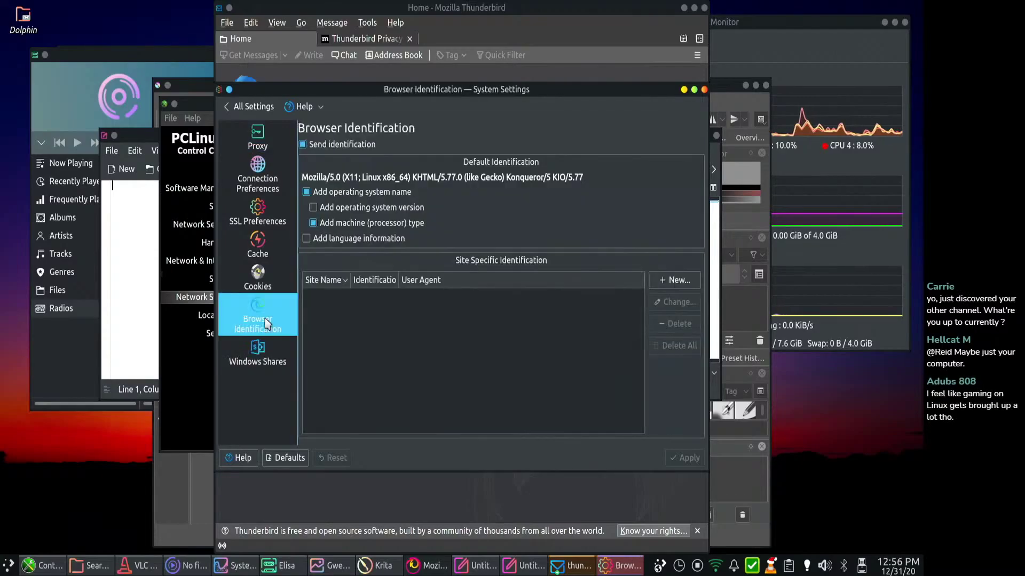
{"action": "left_click", "coordinate": [258, 278]}
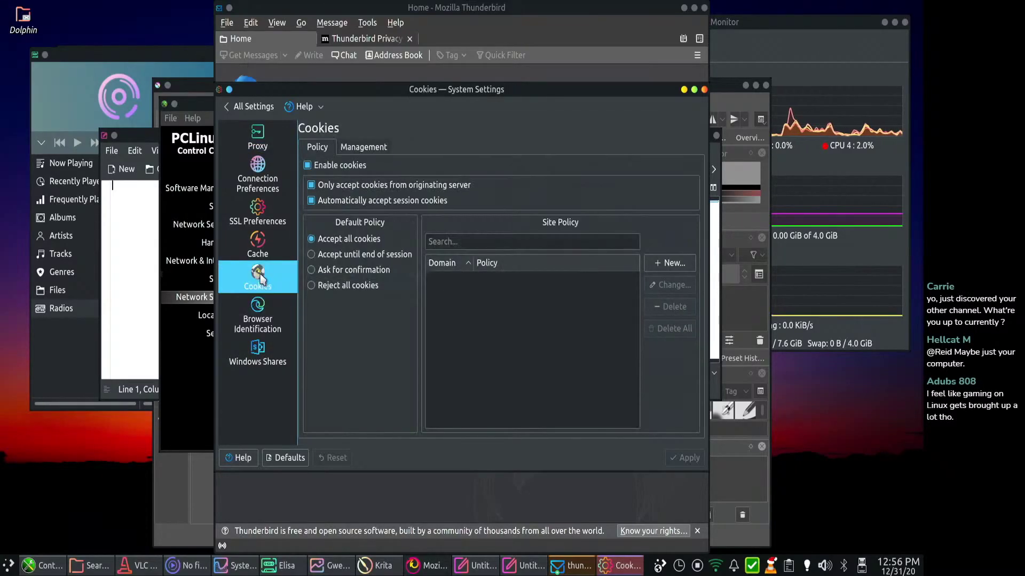
{"action": "left_click", "coordinate": [259, 315]}
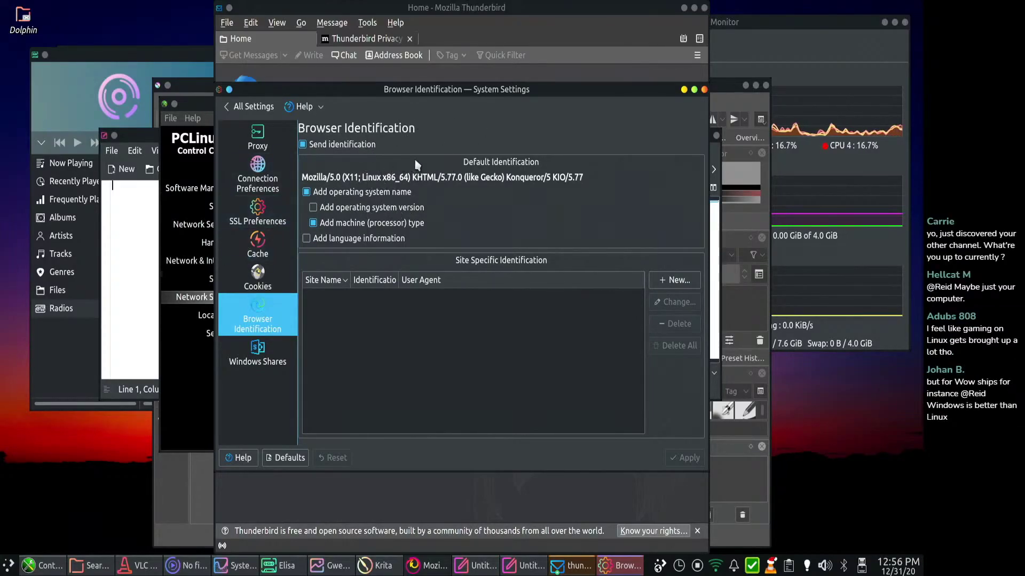
{"action": "left_click", "coordinate": [239, 247]}
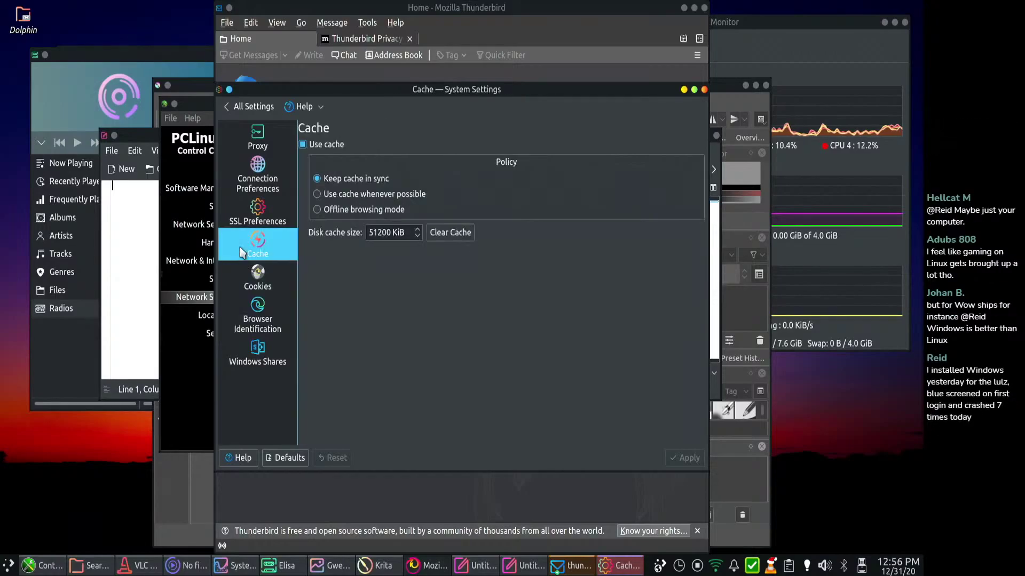
{"action": "left_click", "coordinate": [245, 203]}
{"action": "left_click", "coordinate": [259, 158]}
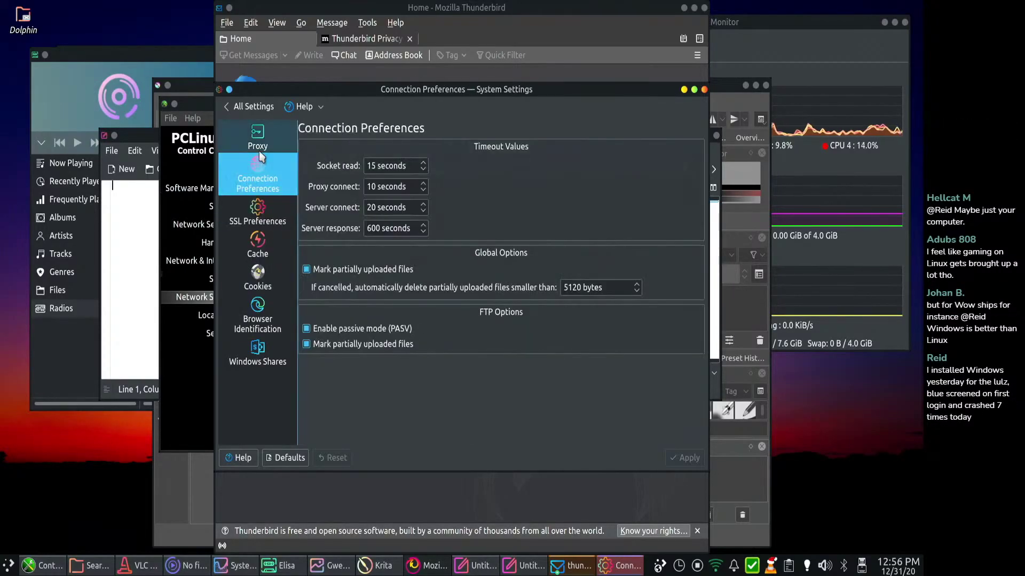
{"action": "left_click", "coordinate": [260, 151]}
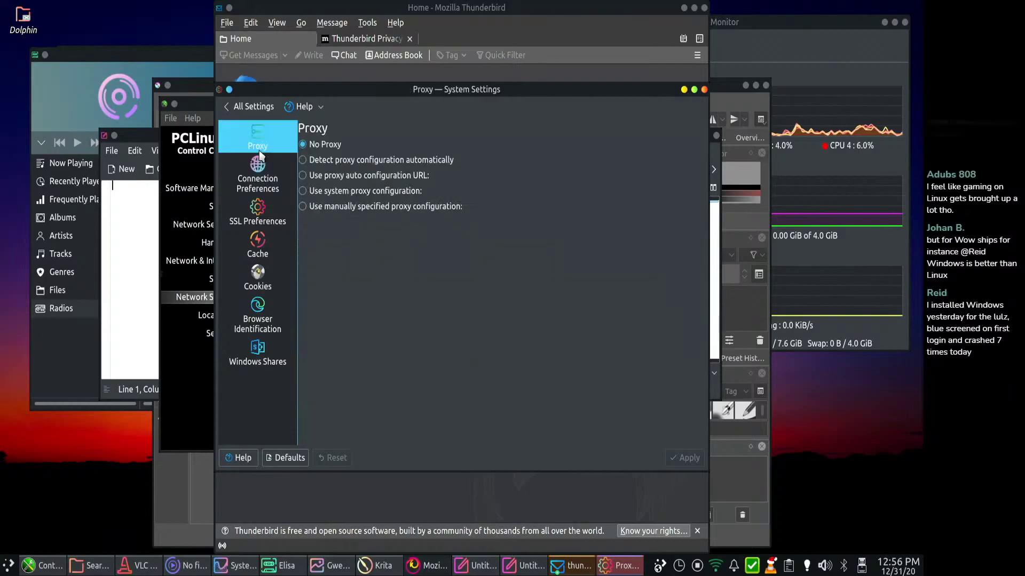
{"action": "left_click", "coordinate": [239, 109]}
Check the Hosts definitions, holding a single localhost entry, and close them without changes
{"action": "left_click", "coordinate": [187, 108]}
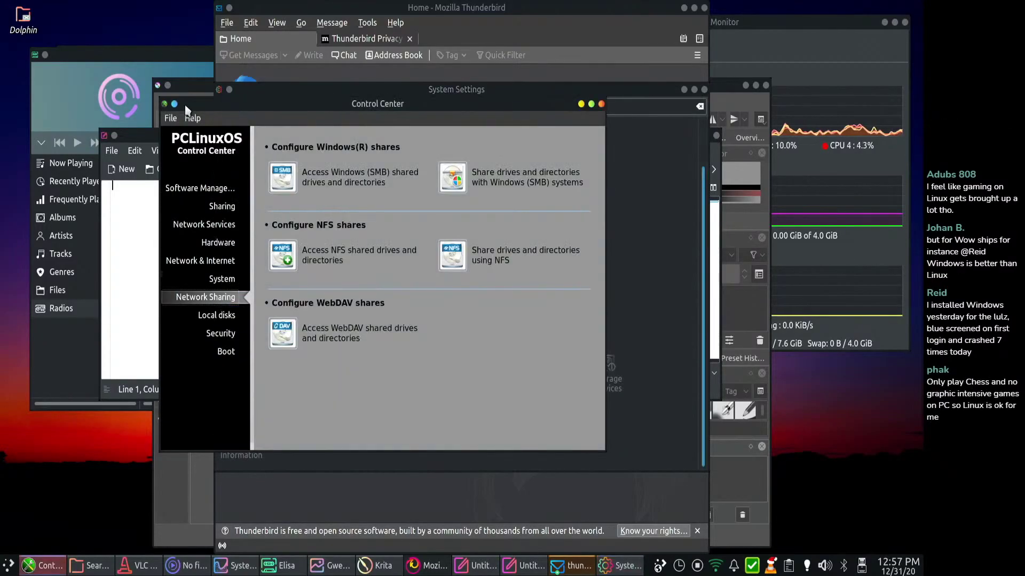
{"action": "left_click", "coordinate": [208, 260]}
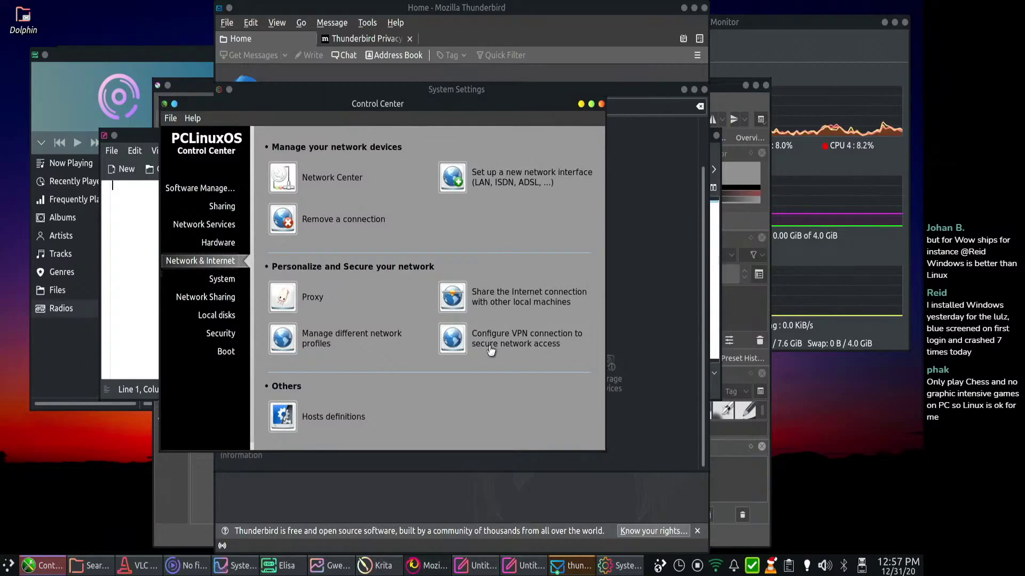
{"action": "left_click", "coordinate": [335, 426]}
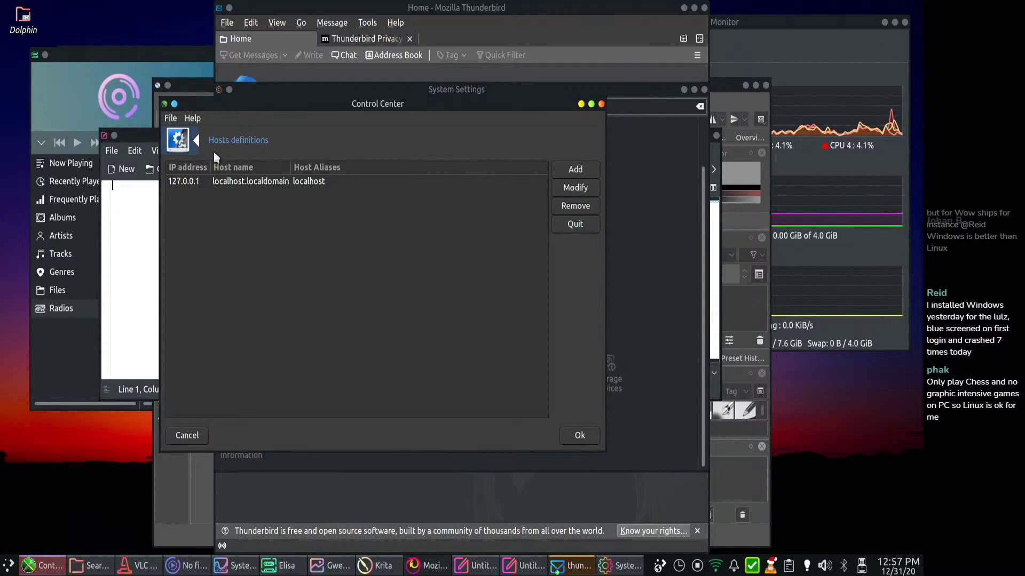
{"action": "left_click", "coordinate": [184, 434]}
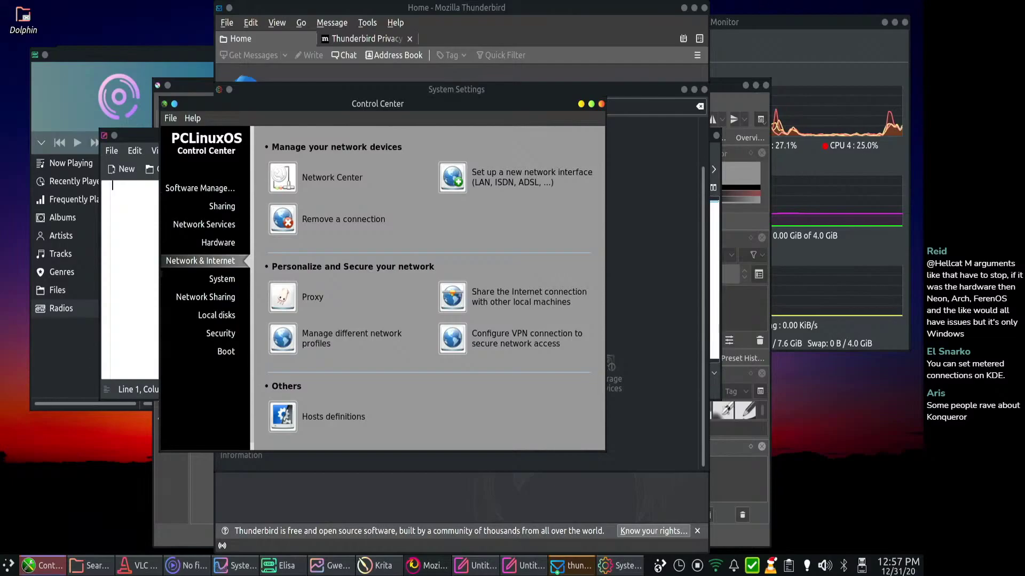
Open Network Center from the tray icon, authenticating with the root password
{"action": "right_click", "coordinate": [714, 567]}
{"action": "left_click", "coordinate": [740, 475]}
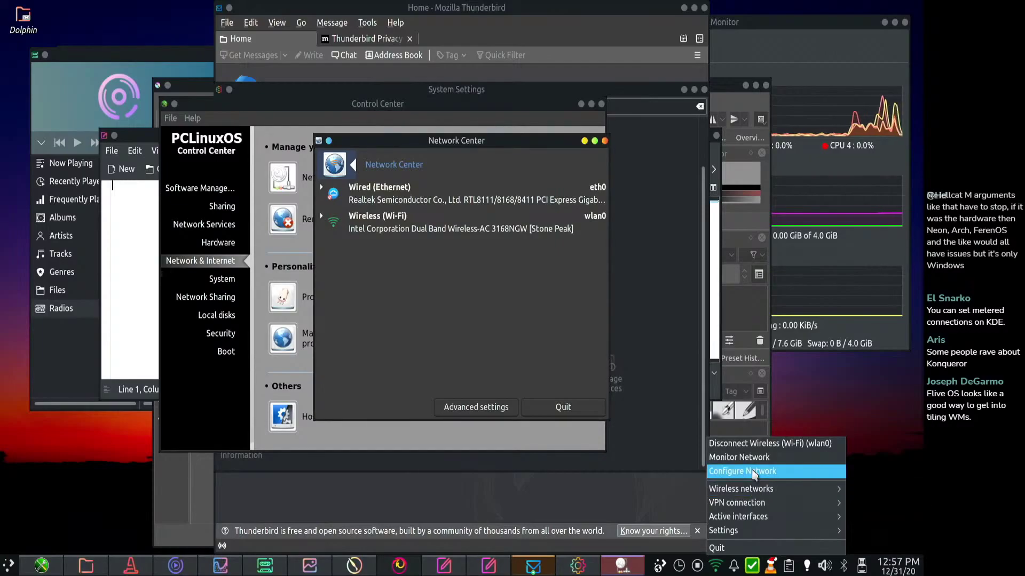
{"action": "left_click", "coordinate": [752, 472]}
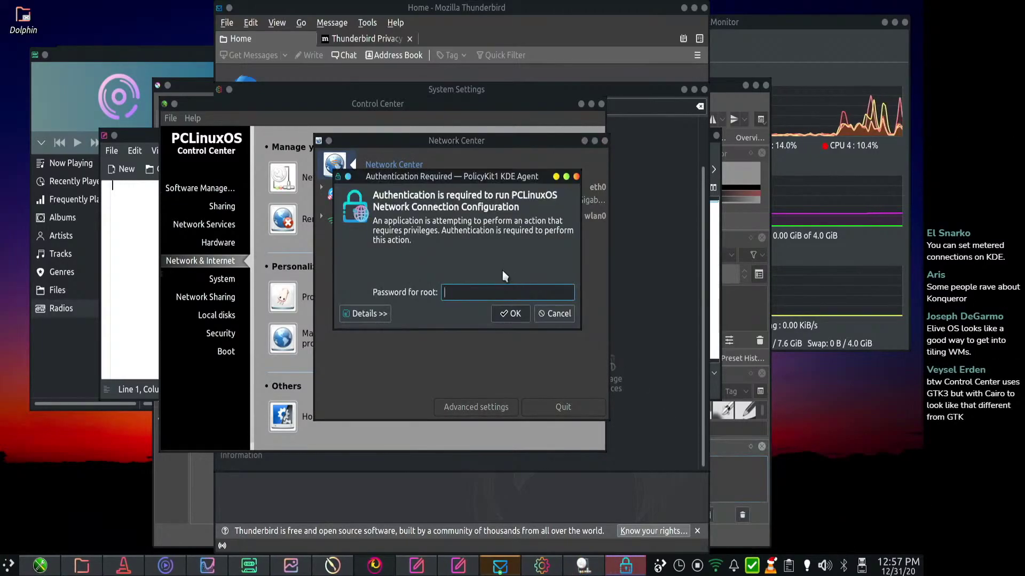
{"action": "type", "text": "*****"}
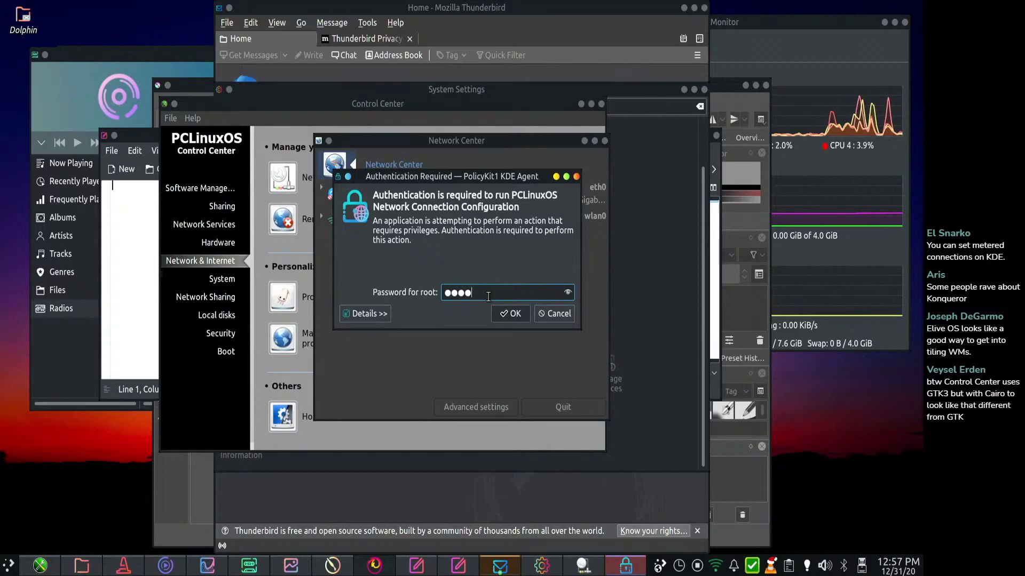
{"action": "key", "text": "Return"}
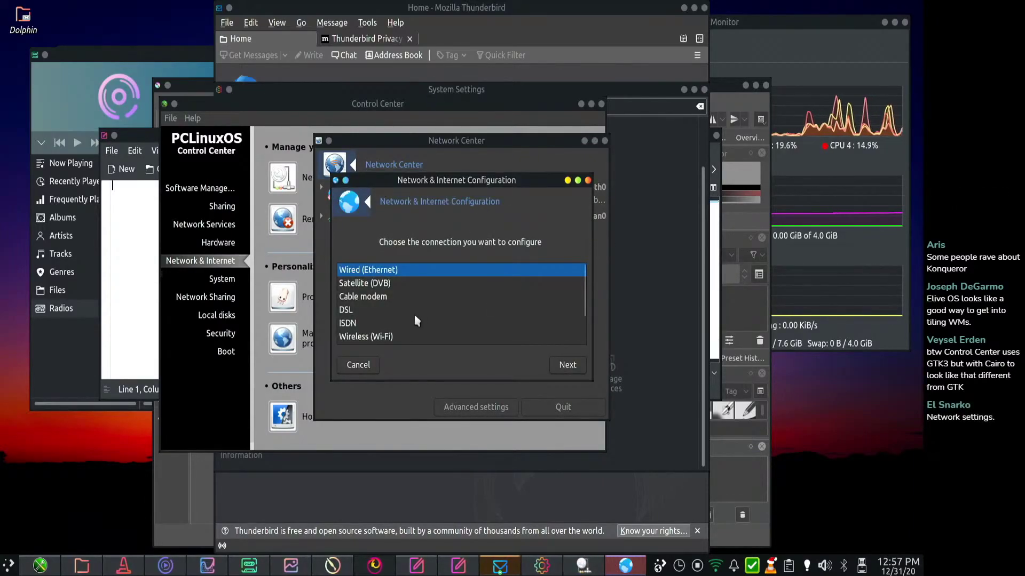
{"action": "left_click", "coordinate": [364, 366]}
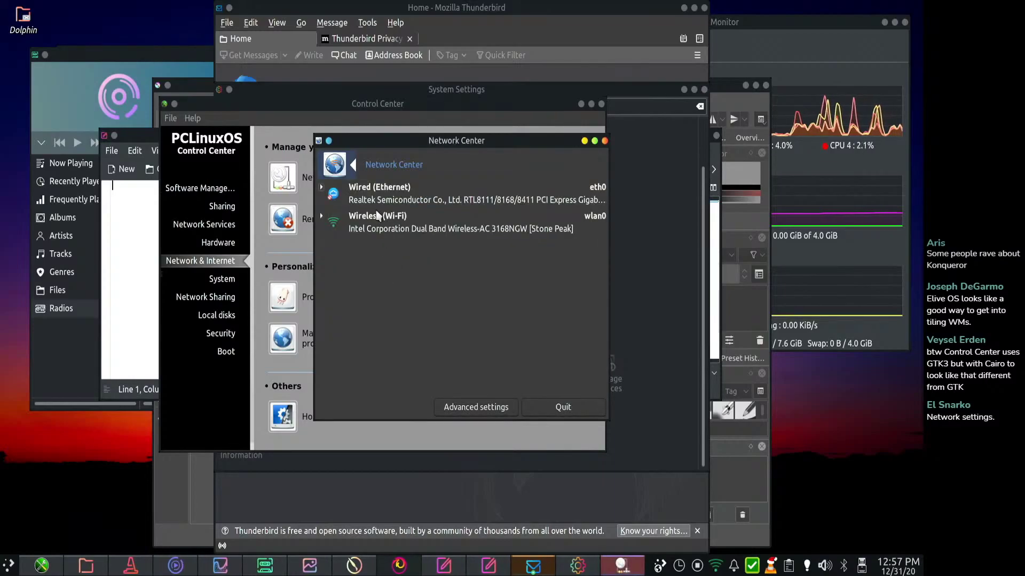
Inspect the yeet_2GEXT wireless settings and advanced options unchanged, then open the wlan0 monitor
{"action": "left_click", "coordinate": [322, 216]}
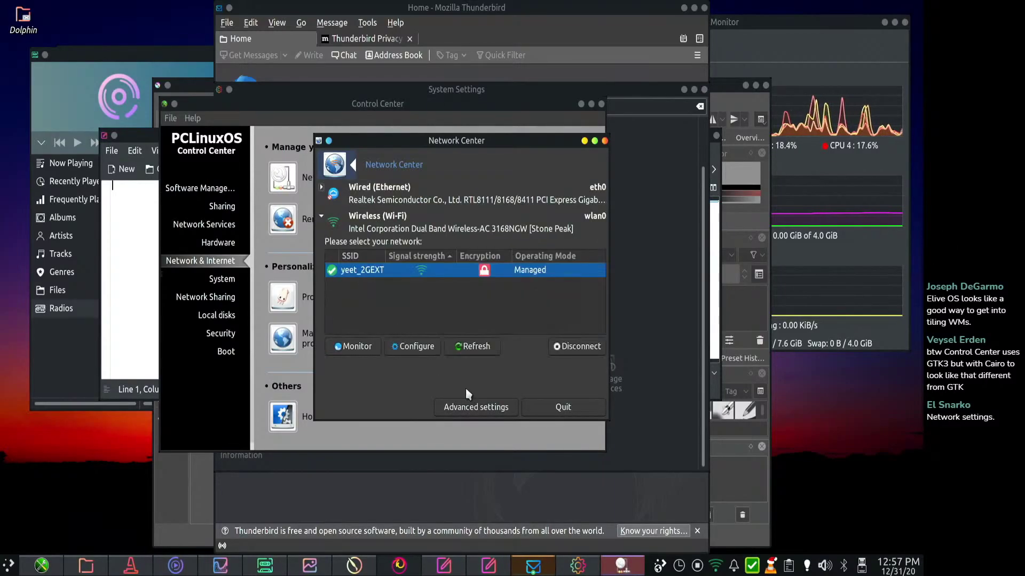
{"action": "left_click", "coordinate": [414, 346]}
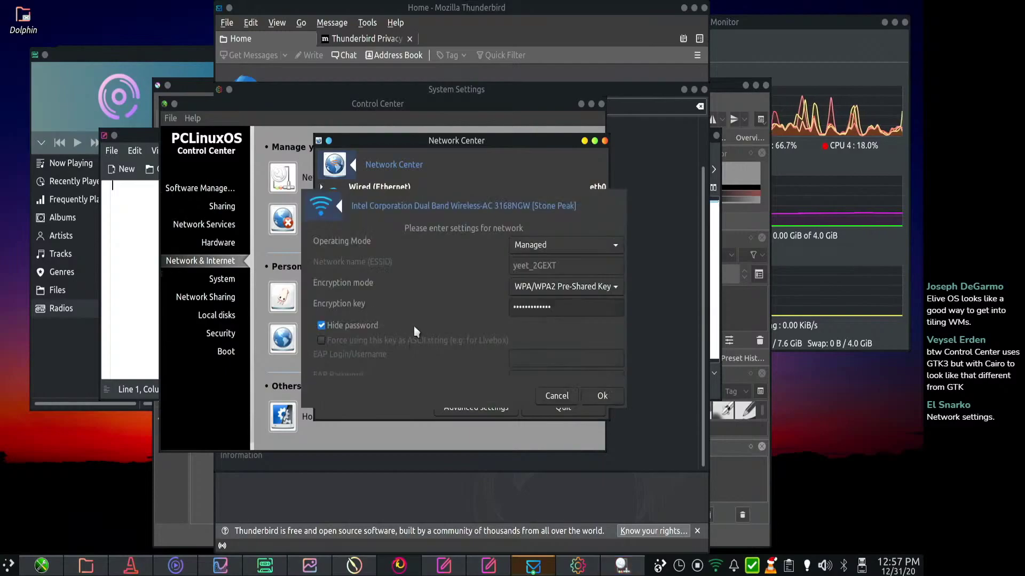
{"action": "scroll", "coordinate": [370, 354], "scroll_direction": "down", "scroll_amount": 10}
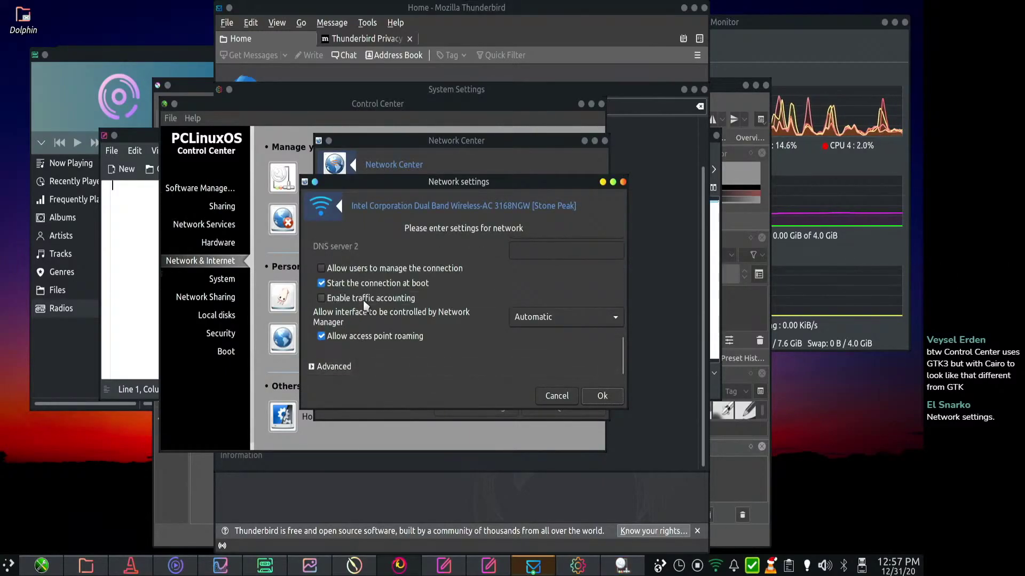
{"action": "left_click", "coordinate": [365, 300]}
{"action": "left_click", "coordinate": [363, 300]}
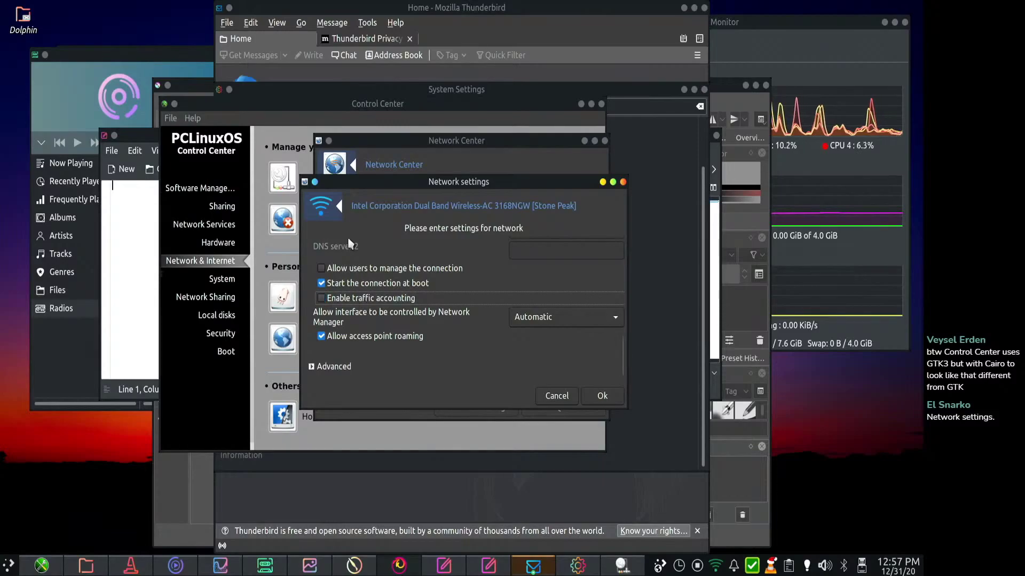
{"action": "left_click", "coordinate": [328, 367]}
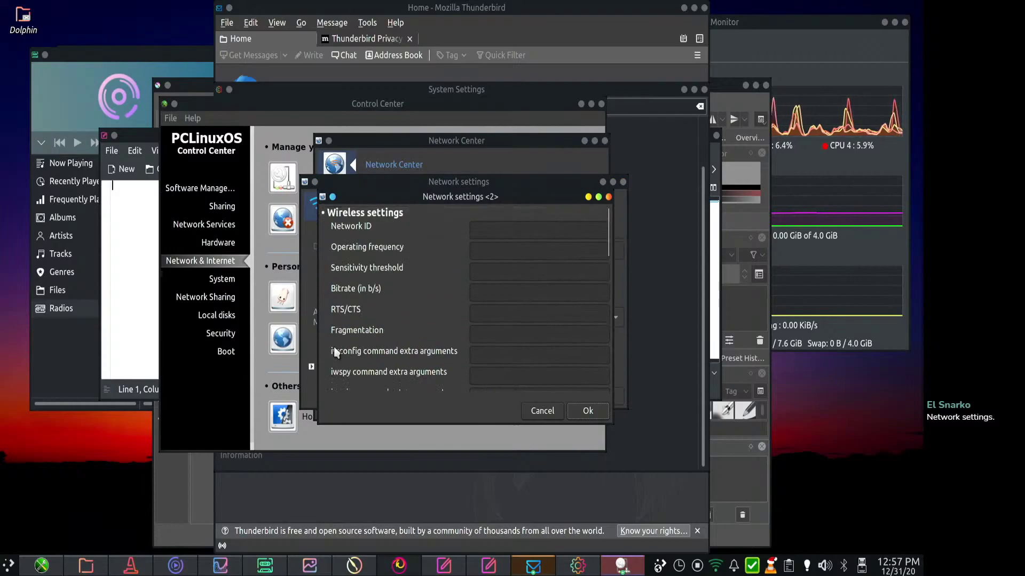
{"action": "left_click", "coordinate": [542, 411]}
{"action": "left_click", "coordinate": [566, 394]}
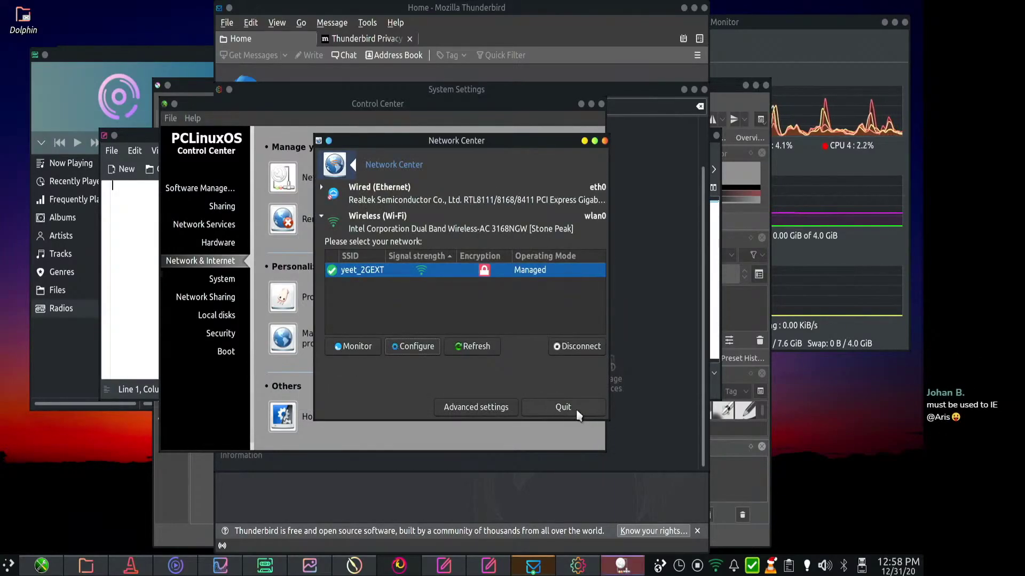
{"action": "left_click", "coordinate": [338, 347]}
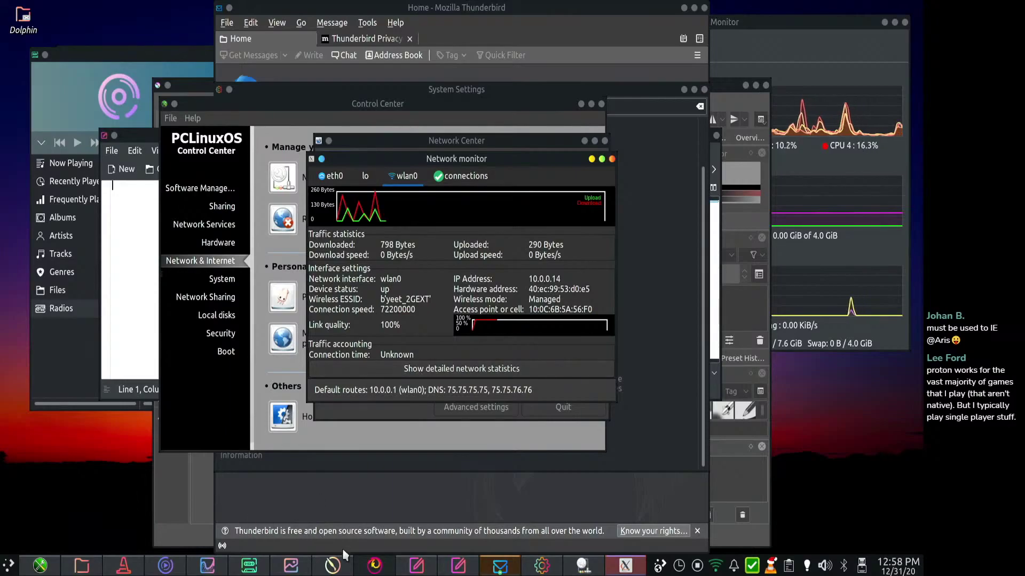
Search the launcher for 'settings' and launch KDE System Settings
{"action": "key", "text": "super"}
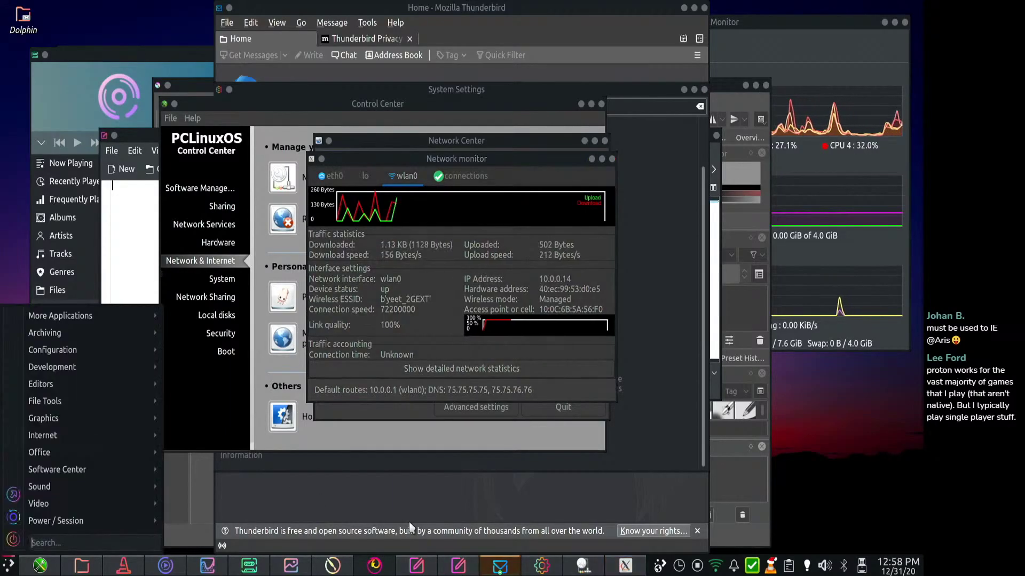
{"action": "type", "text": "settings"}
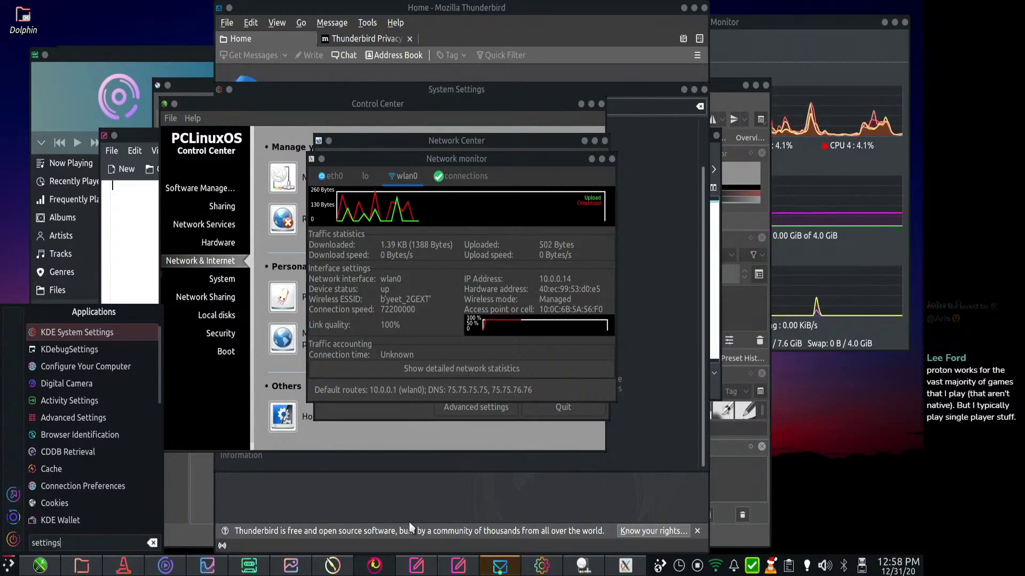
{"action": "key", "text": "Return"}
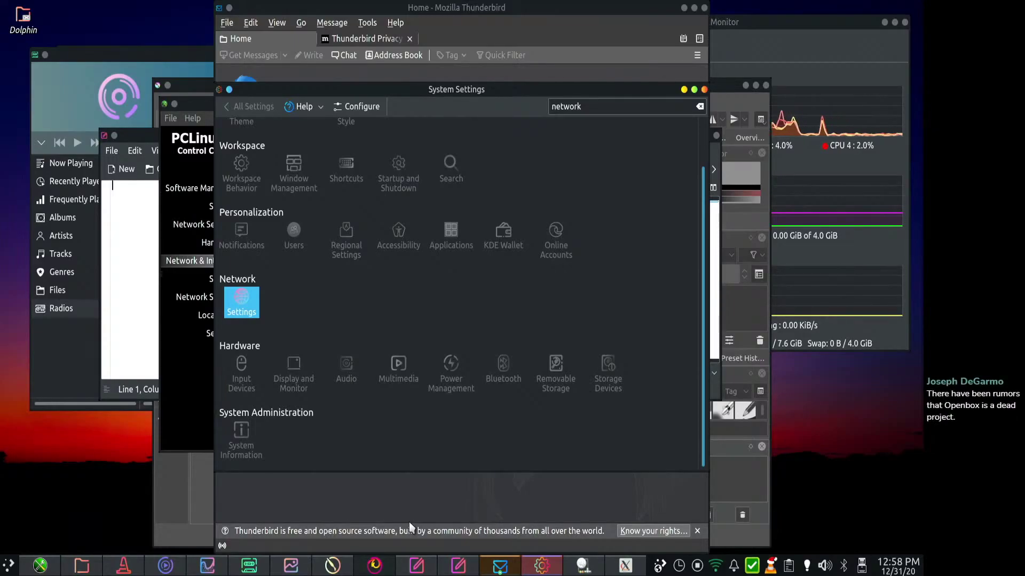
Clear the filter, browse Connection Preferences, SSL, Cache and Cookies, then return to All Settings
{"action": "left_click", "coordinate": [700, 106]}
{"action": "scroll", "coordinate": [272, 352], "scroll_direction": "up", "scroll_amount": 1}
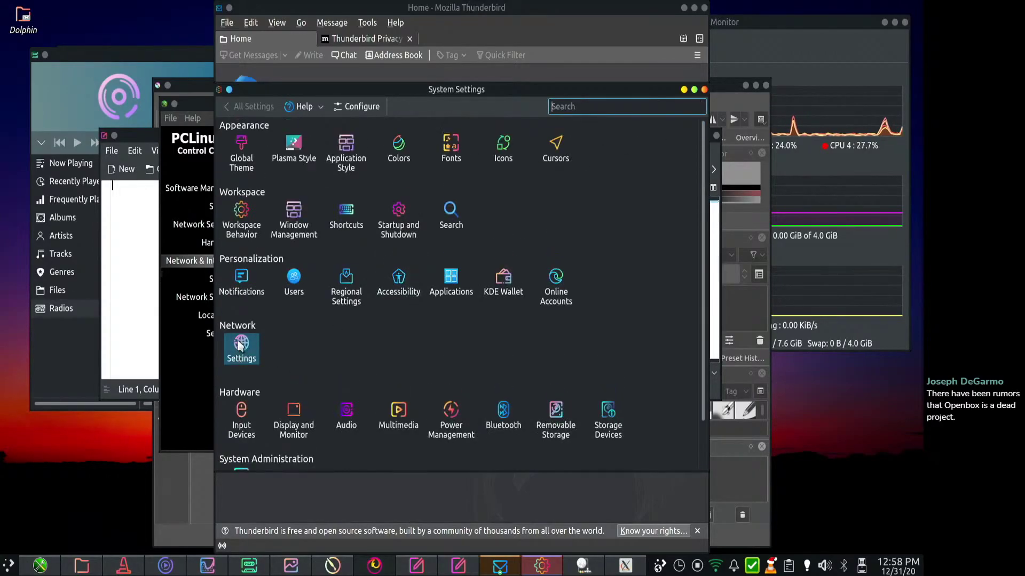
{"action": "left_click", "coordinate": [239, 346]}
{"action": "left_click", "coordinate": [262, 178]}
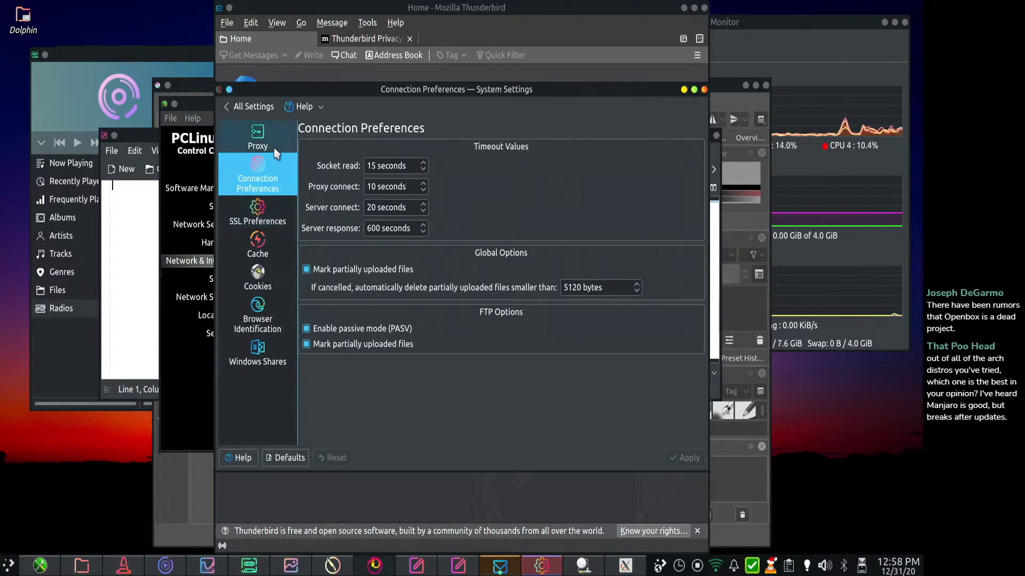
{"action": "left_click", "coordinate": [267, 209]}
{"action": "left_click", "coordinate": [267, 254]}
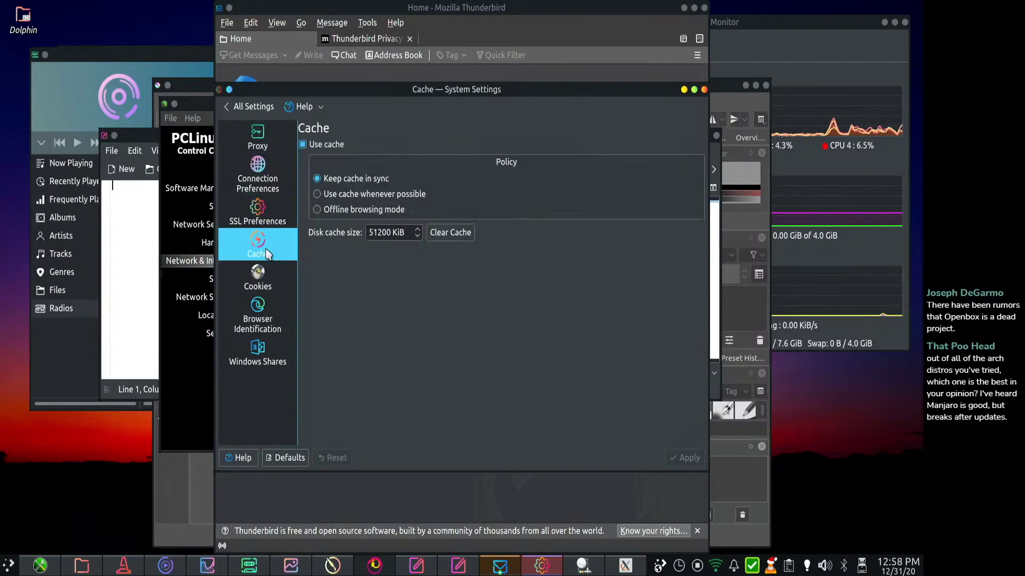
{"action": "left_click", "coordinate": [267, 282]}
{"action": "left_click", "coordinate": [258, 177]}
{"action": "left_click", "coordinate": [251, 107]}
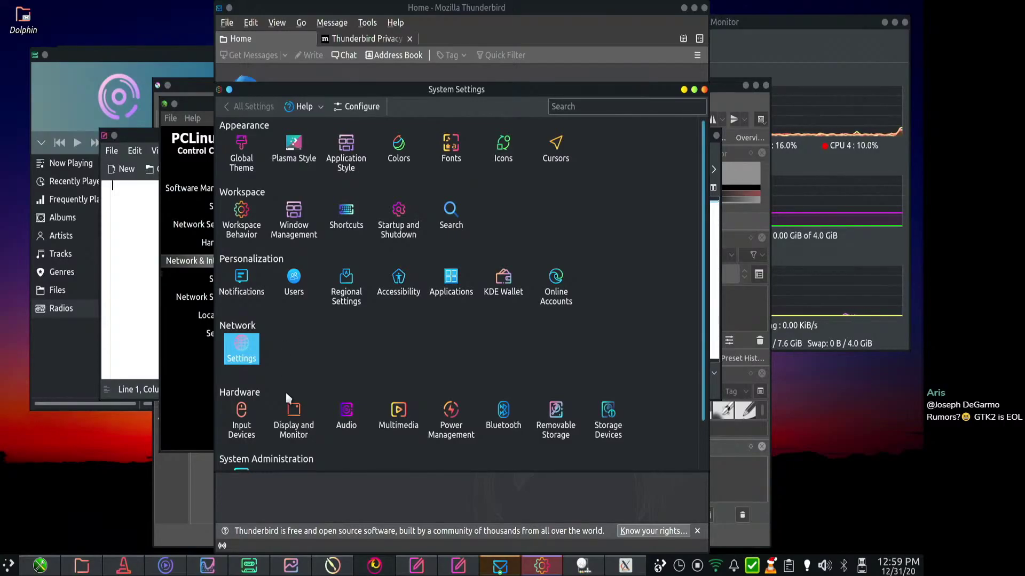
Browse Control Center's Security, Local disks, Network Sharing and Hardware sections, then raise System Monitor
{"action": "left_click", "coordinate": [199, 103]}
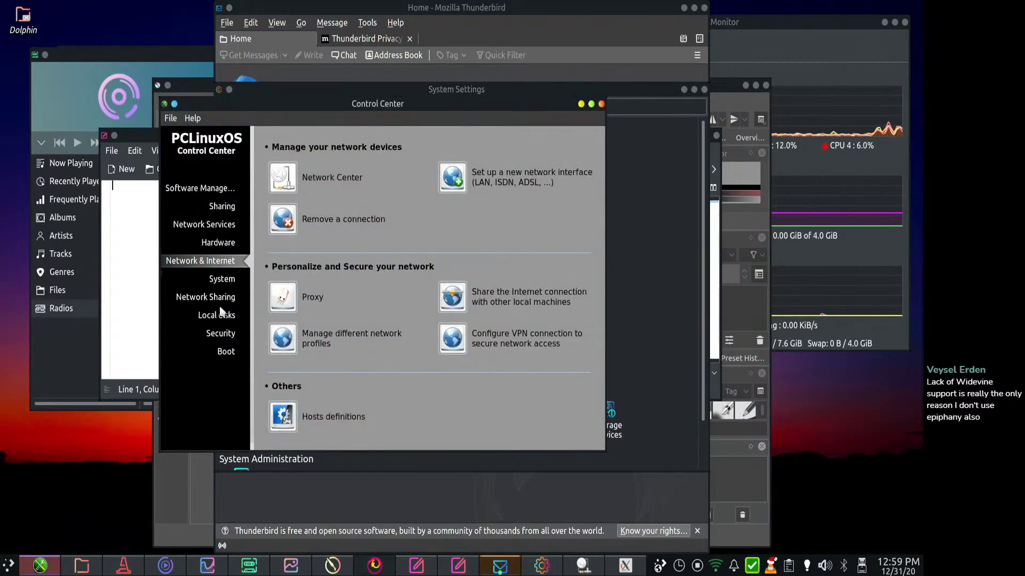
{"action": "left_click", "coordinate": [227, 333]}
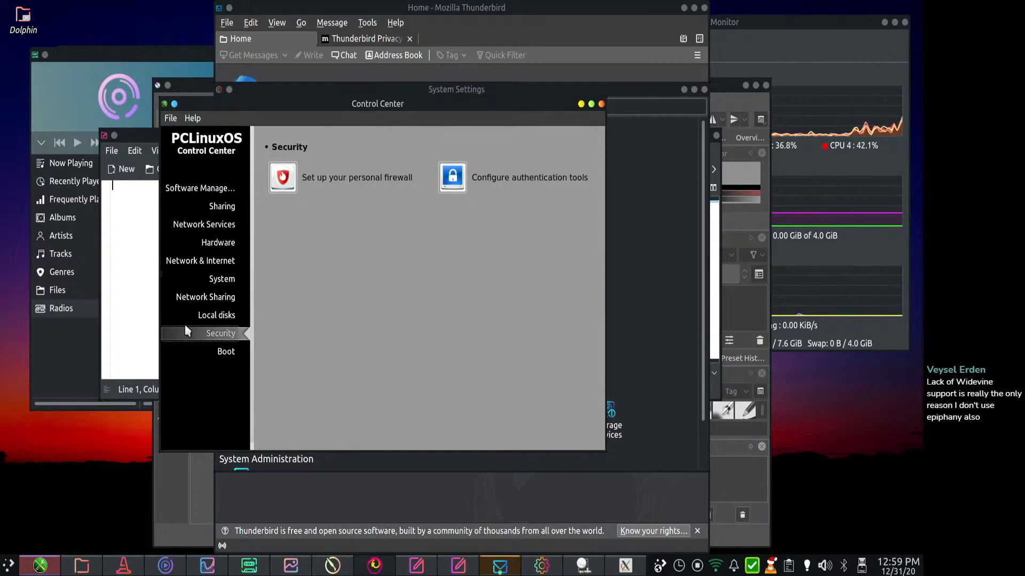
{"action": "left_click", "coordinate": [219, 314]}
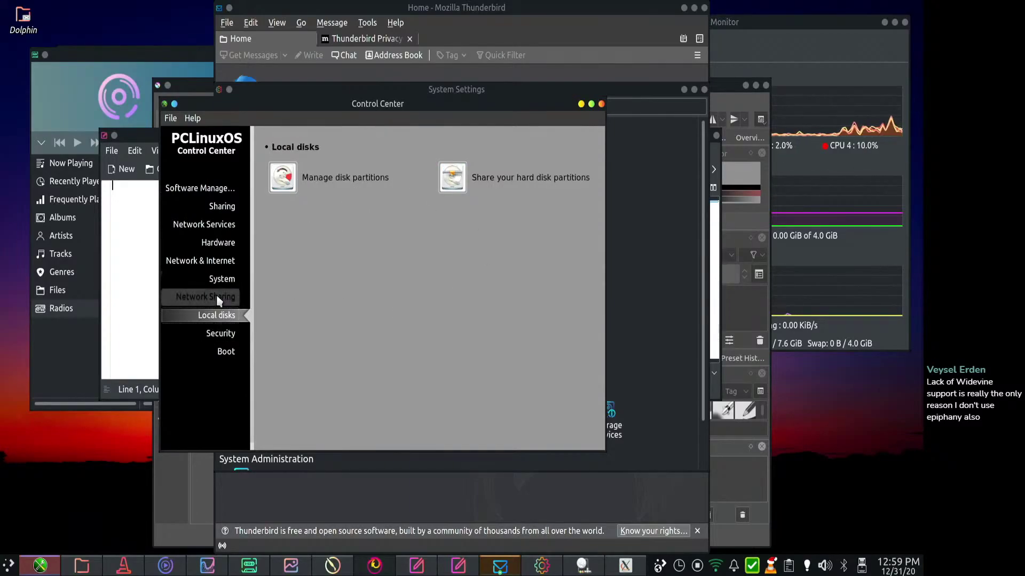
{"action": "left_click", "coordinate": [217, 298]}
{"action": "left_click", "coordinate": [217, 259]}
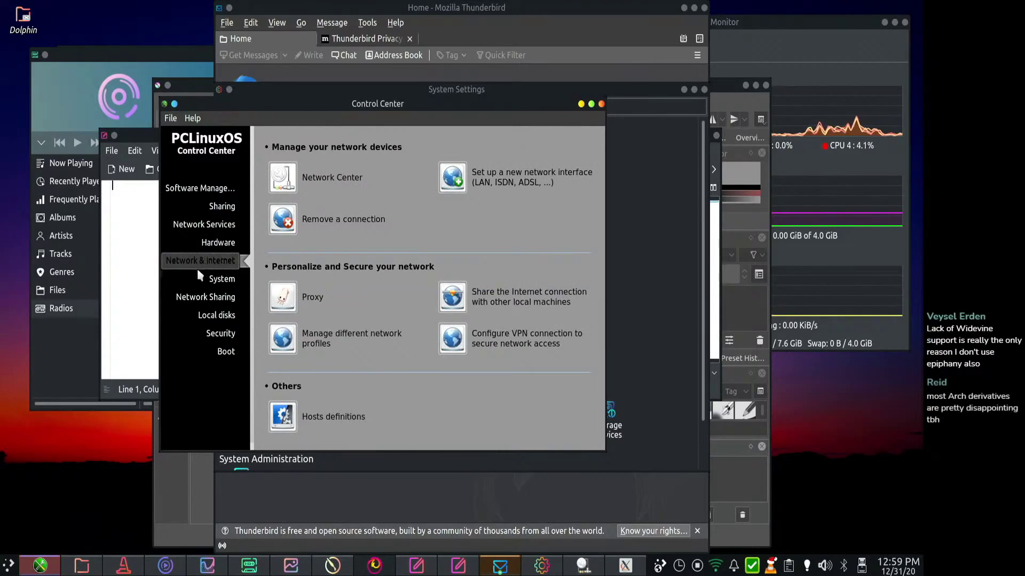
{"action": "left_click", "coordinate": [216, 245]}
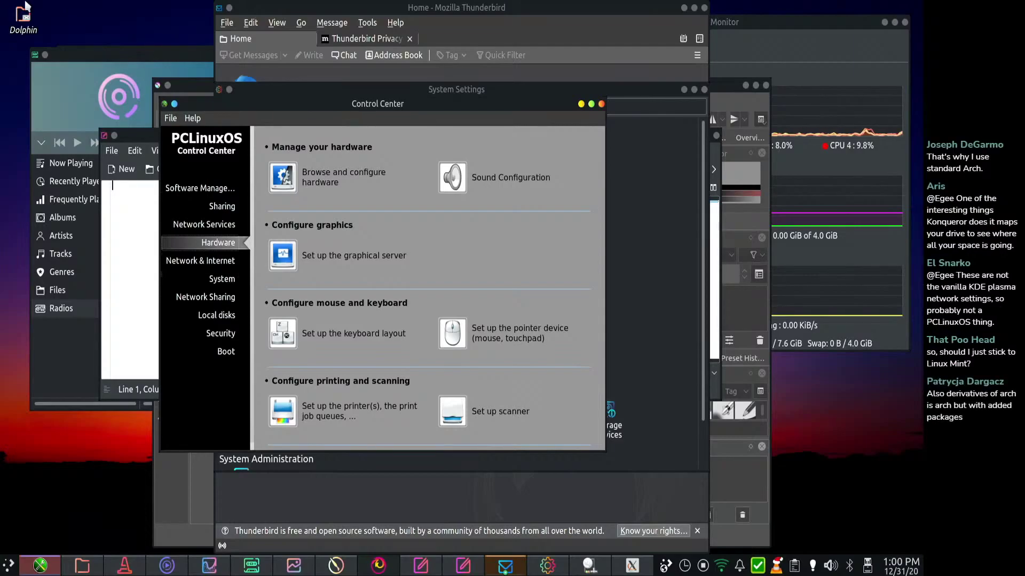
{"action": "left_click", "coordinate": [354, 90]}
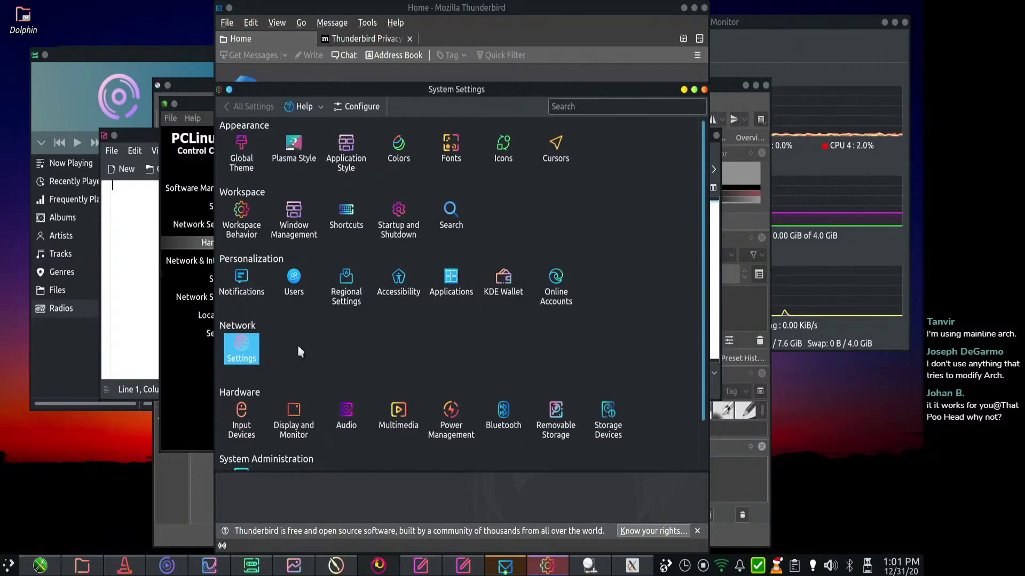
{"action": "left_click", "coordinate": [848, 36]}
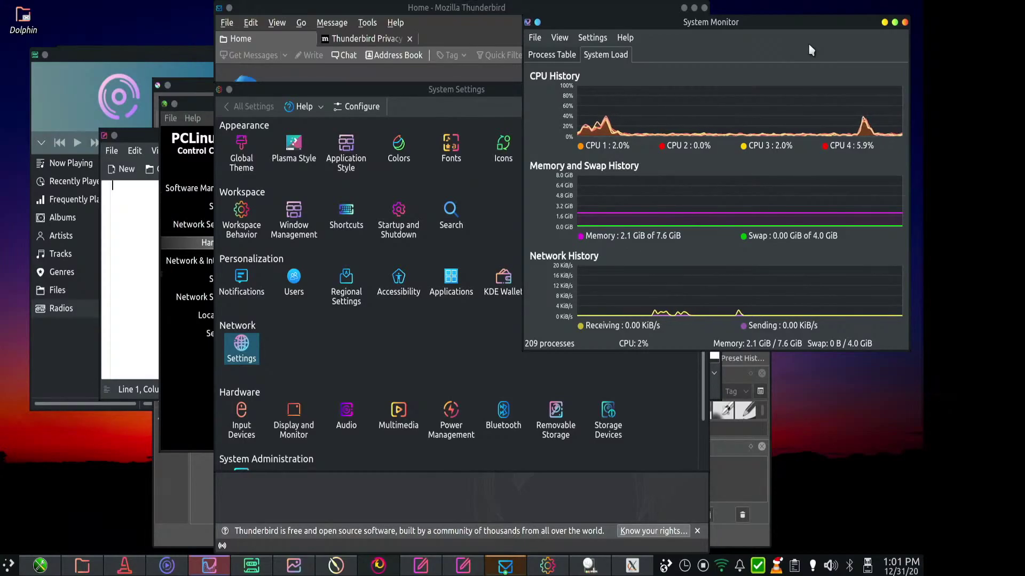
Open Dolphin, visit the exFAT drive, and unlock the 5.6 GiB encrypted drive with its password
{"action": "left_click", "coordinate": [82, 565]}
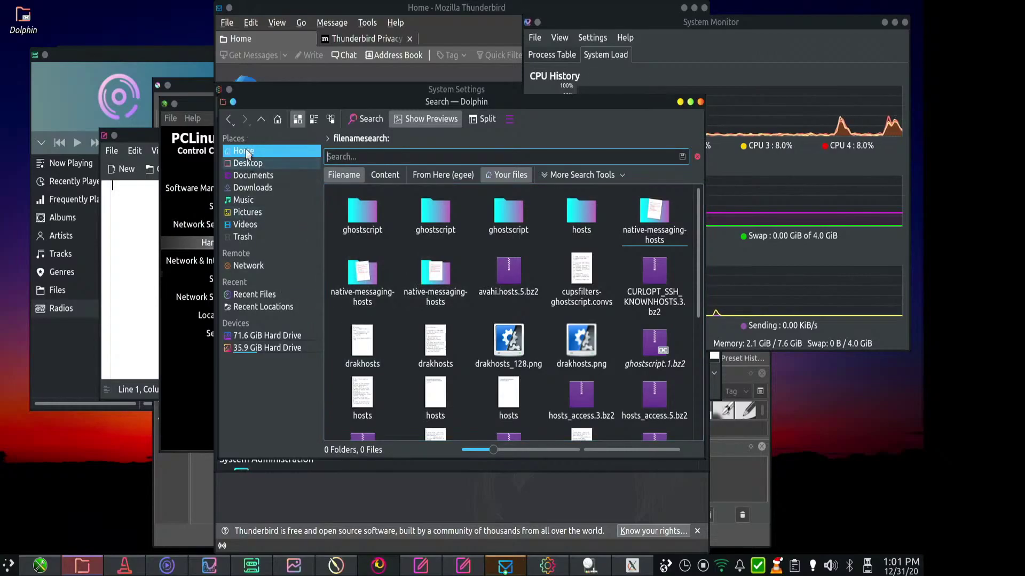
{"action": "left_click", "coordinate": [245, 151]}
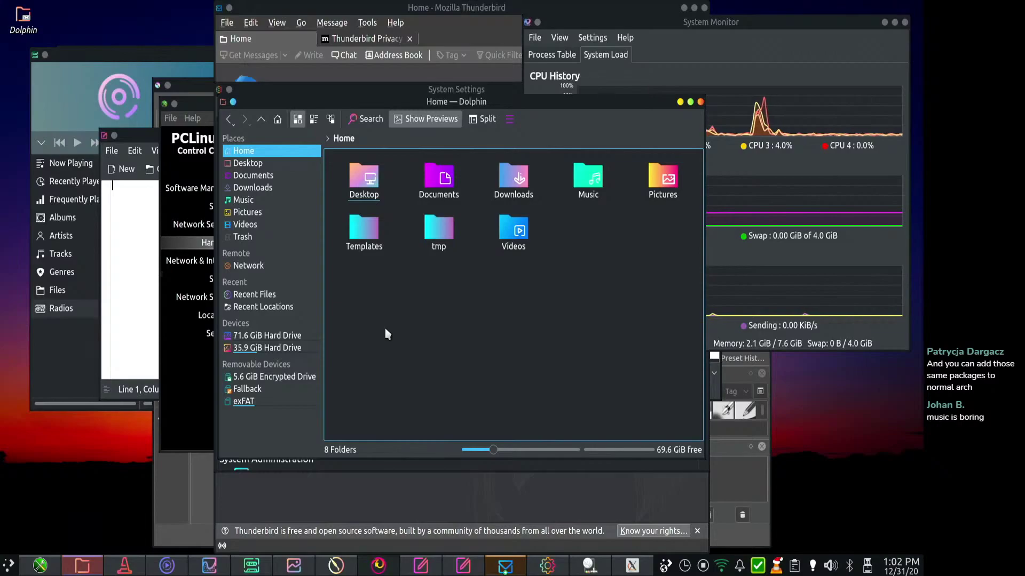
{"action": "left_click", "coordinate": [245, 404]}
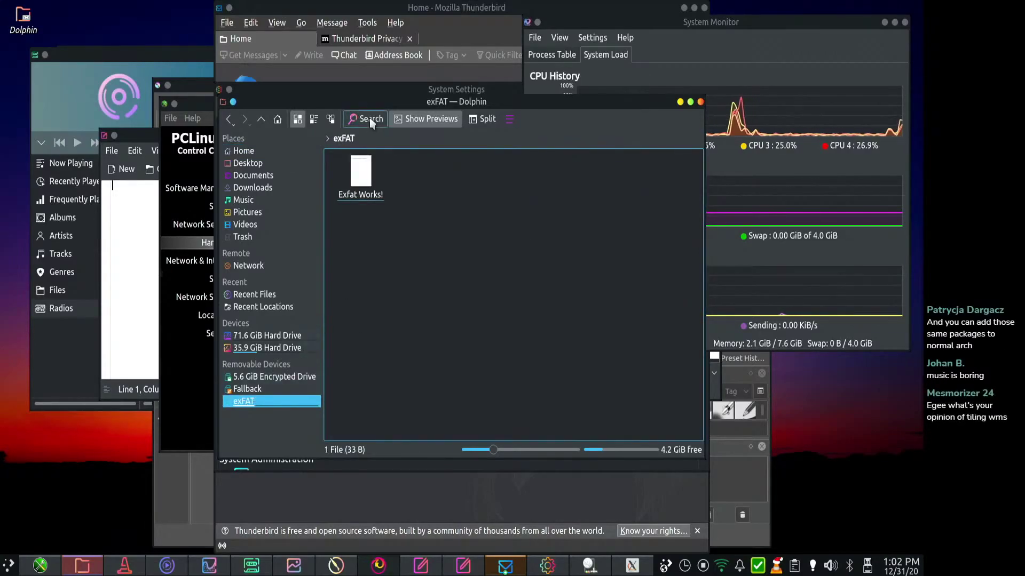
{"action": "left_click", "coordinate": [277, 379]}
{"action": "type", "text": "**"}
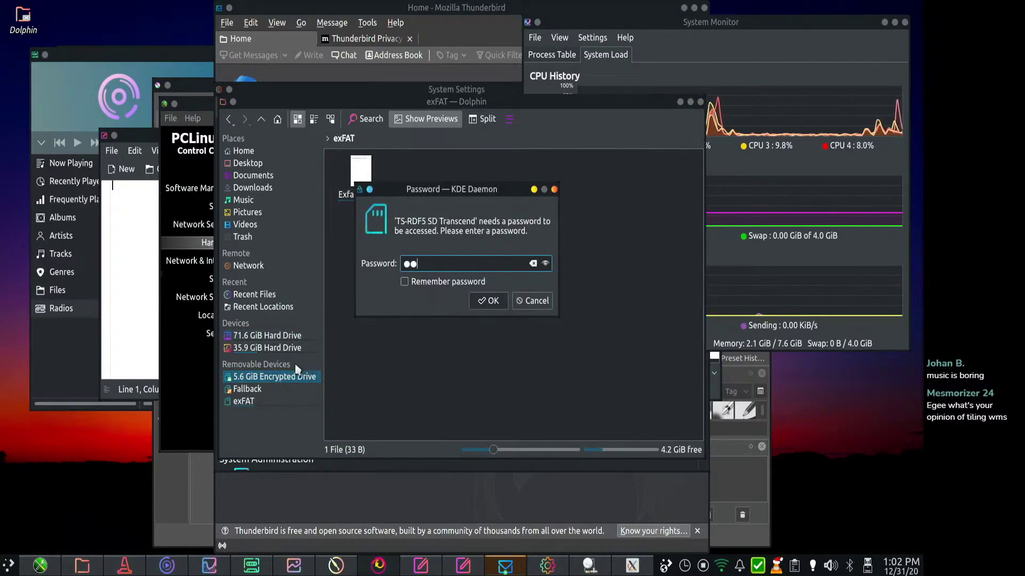
{"action": "type", "text": "**"}
{"action": "key", "text": "Return"}
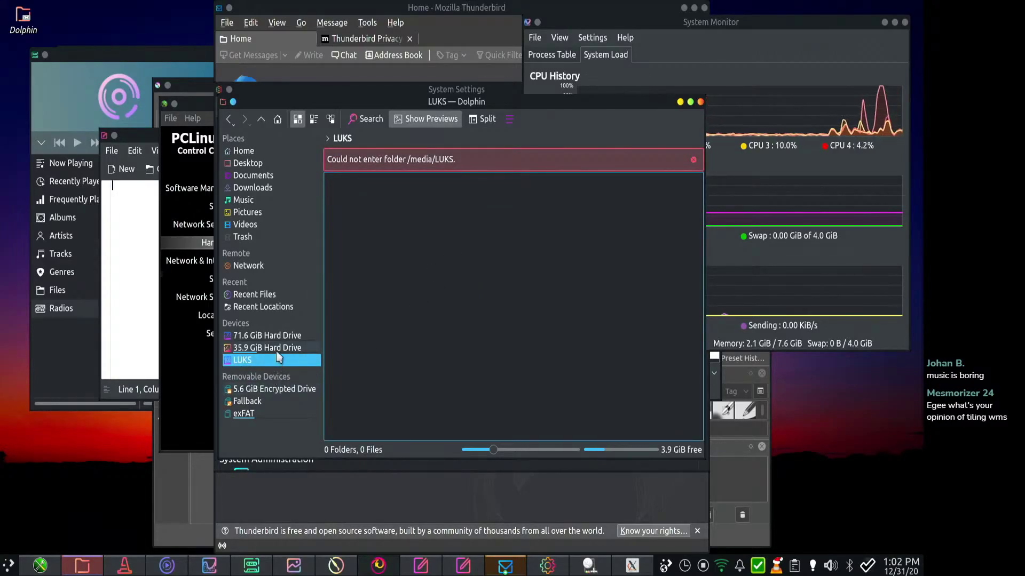
Browse the unlocked LUKS volume and the 35.9 and 71.6 GiB drives, then open Fallback's Tests folder
{"action": "left_click", "coordinate": [284, 389]}
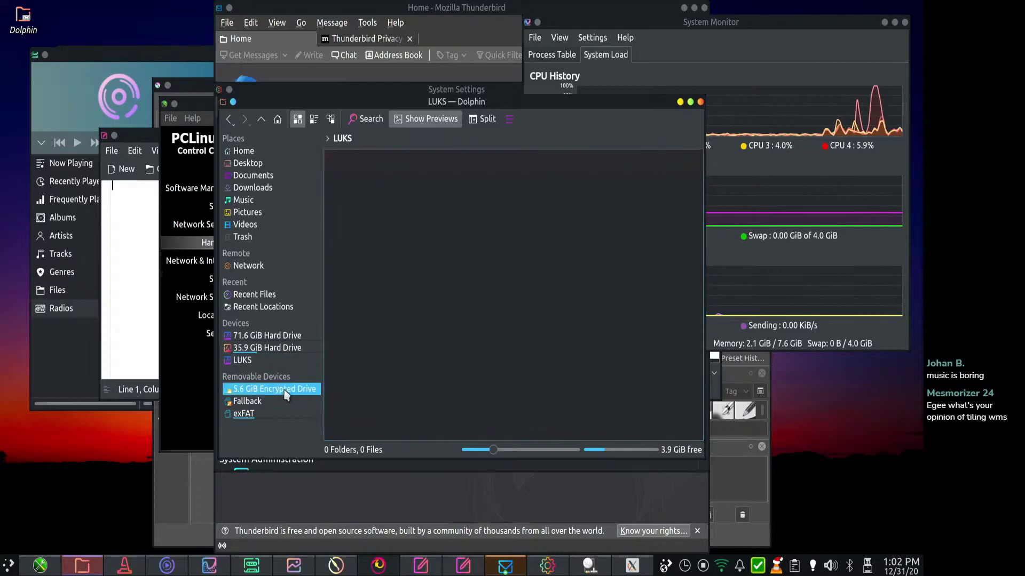
{"action": "left_click", "coordinate": [267, 359]}
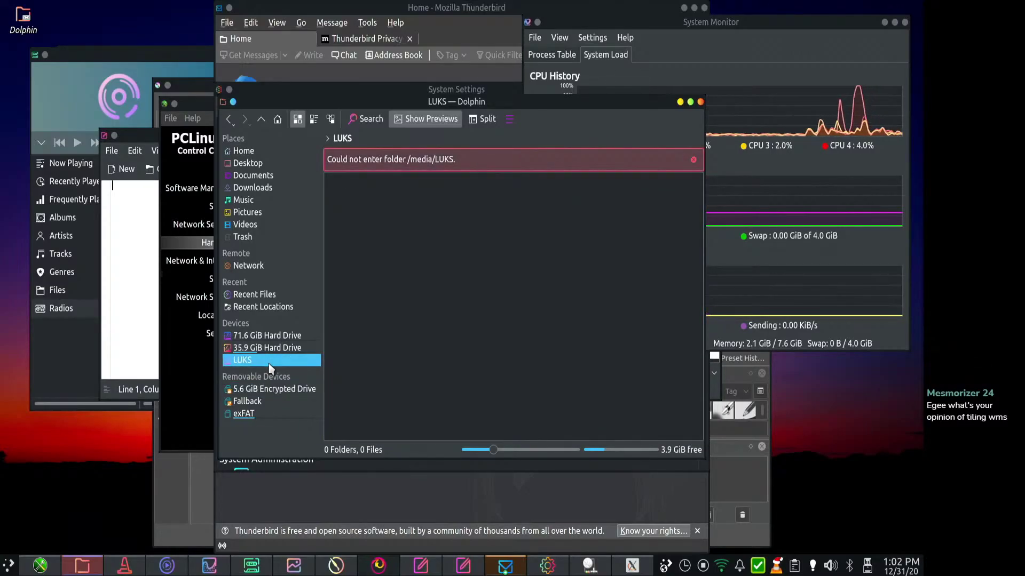
{"action": "left_click", "coordinate": [272, 394]}
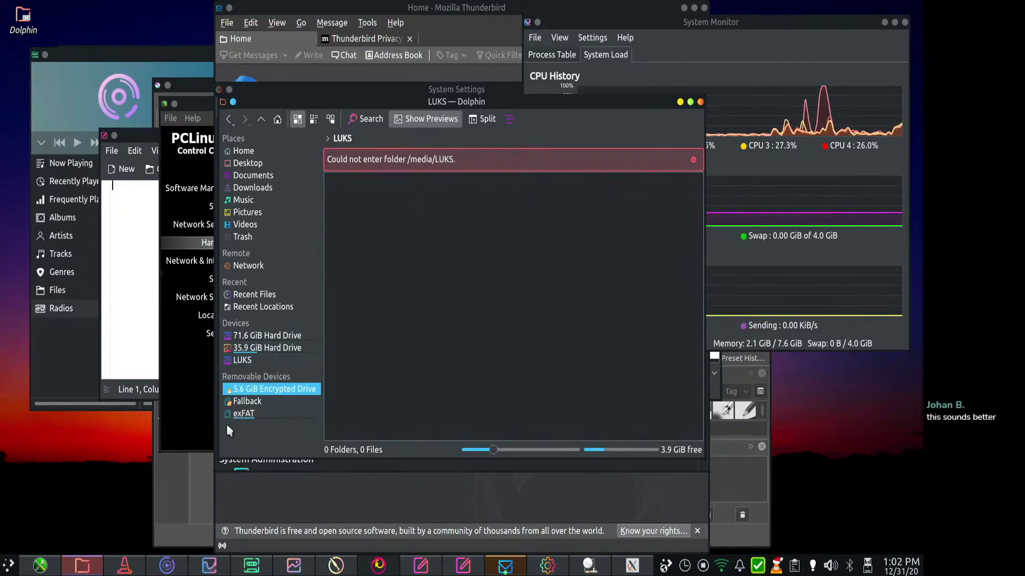
{"action": "left_click", "coordinate": [249, 364]}
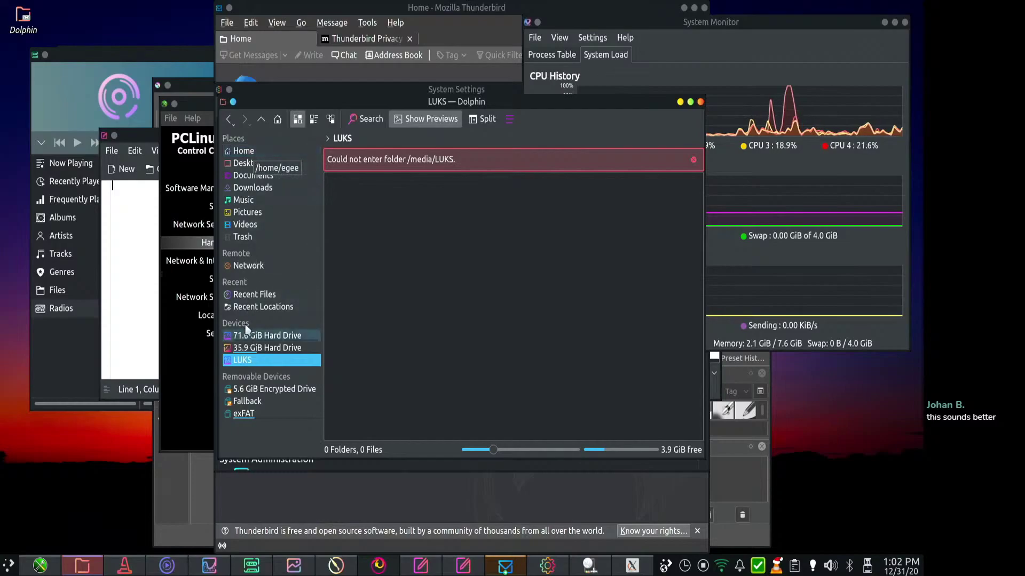
{"action": "left_click", "coordinate": [250, 347]}
{"action": "left_click", "coordinate": [250, 335]}
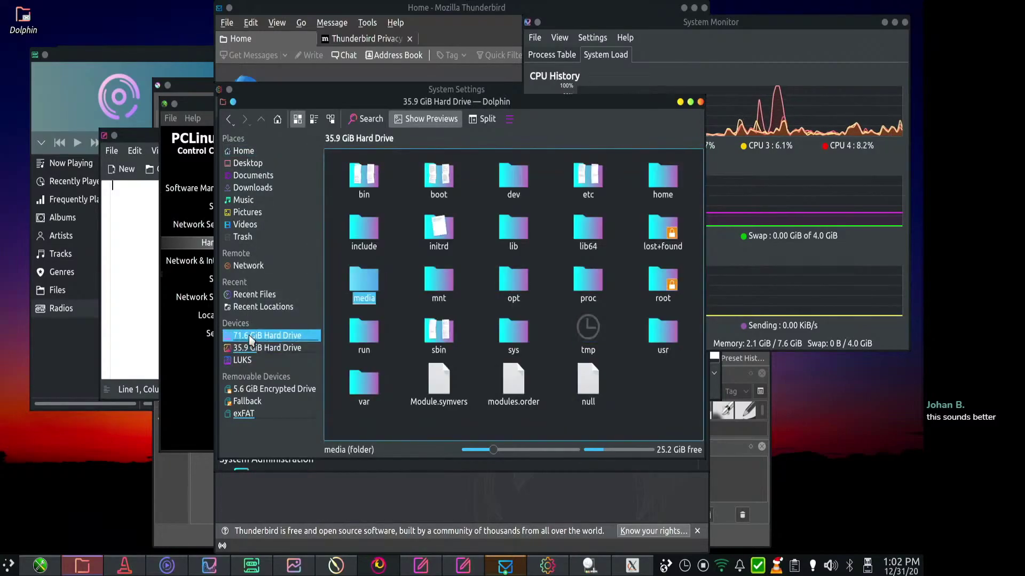
{"action": "left_click", "coordinate": [258, 401]}
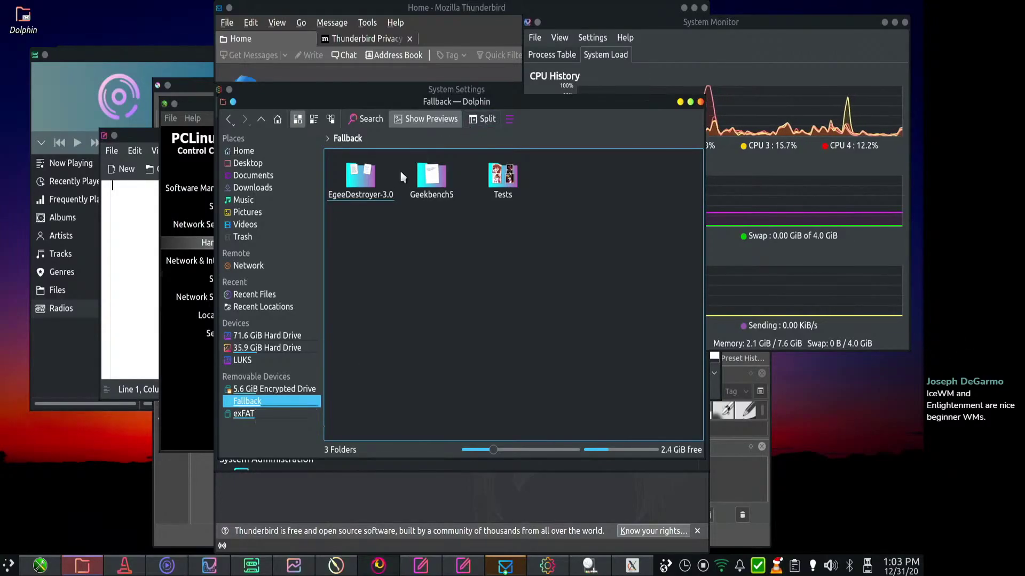
{"action": "left_click", "coordinate": [510, 178]}
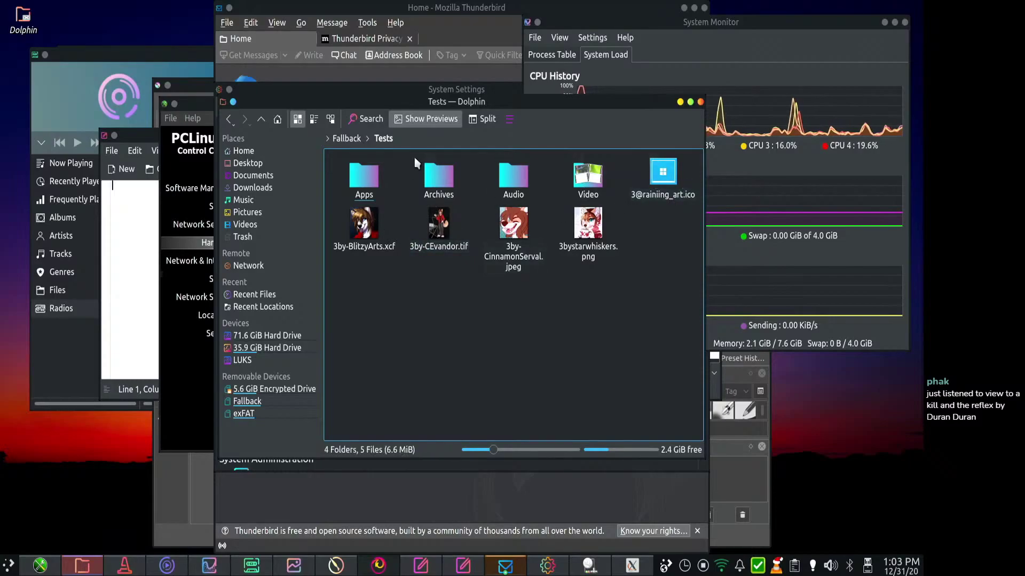
Open Test.7z from the Archives folder in Ark and move its window to the left
{"action": "left_click", "coordinate": [435, 174]}
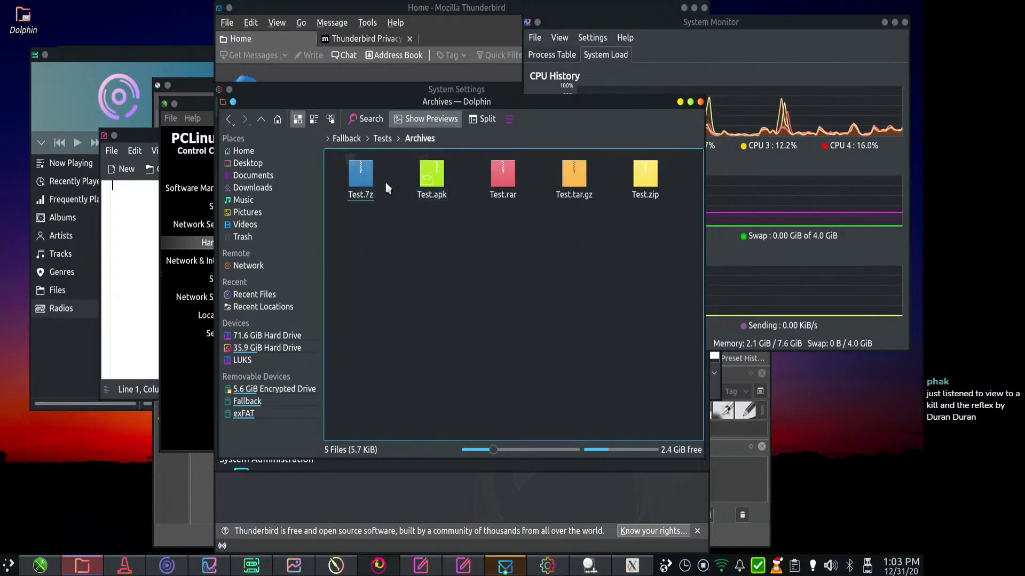
{"action": "left_click", "coordinate": [369, 180]}
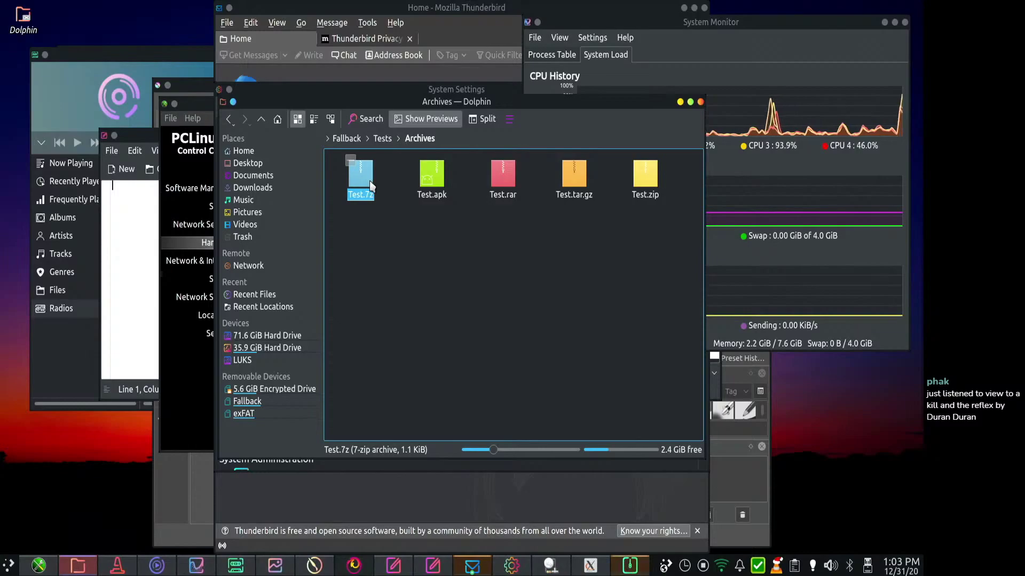
{"action": "right_click", "coordinate": [369, 180]}
{"action": "left_click", "coordinate": [597, 272]}
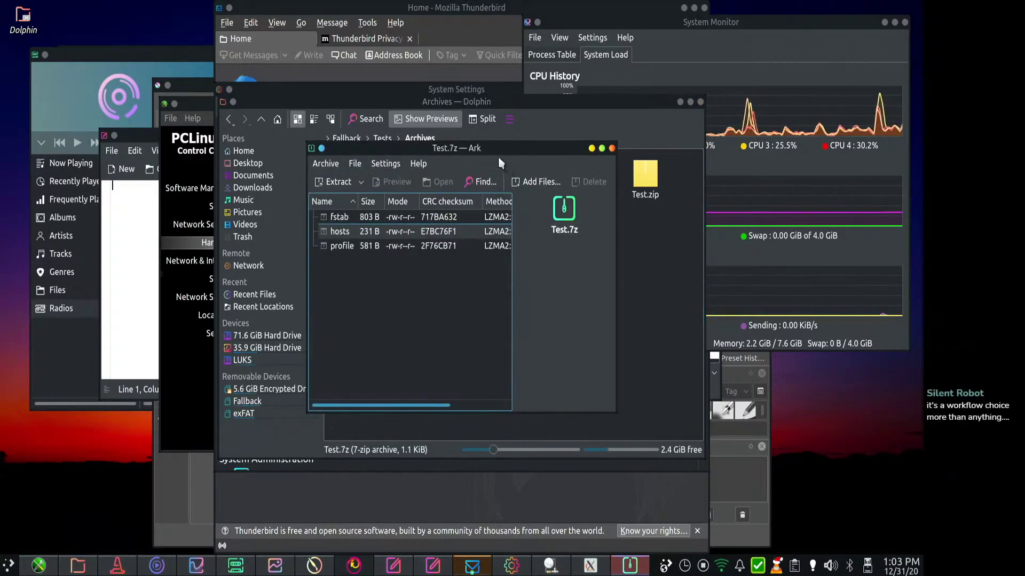
{"action": "left_click", "coordinate": [498, 139]}
{"action": "left_click", "coordinate": [637, 570]}
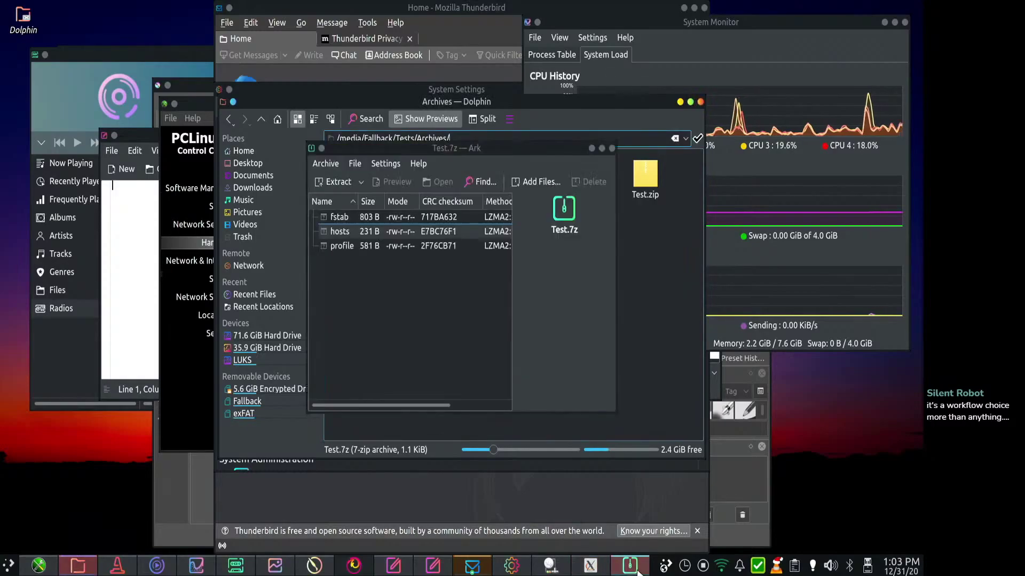
{"action": "left_click_drag", "start_coordinate": [521, 152], "coordinate": [244, 144]}
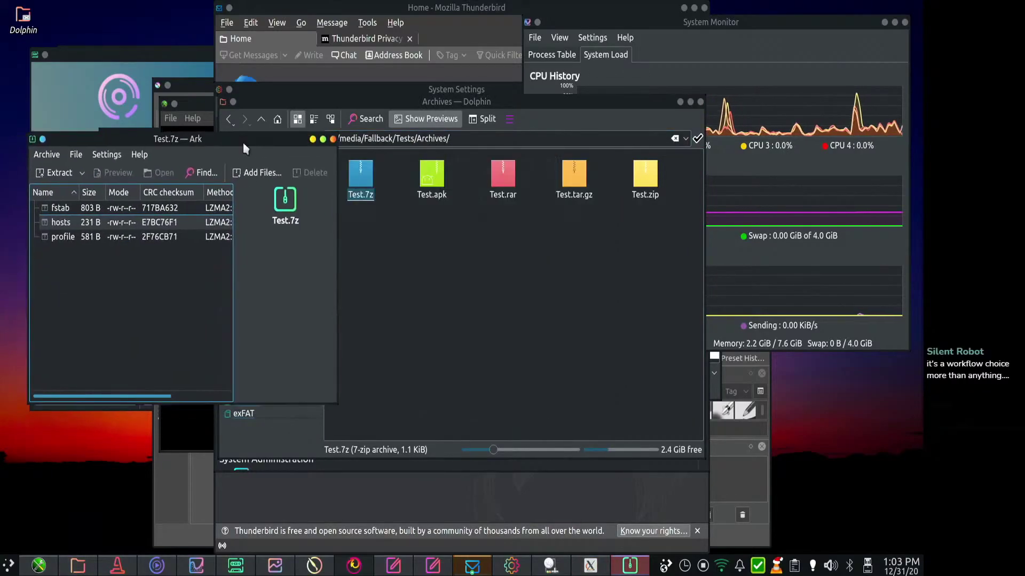
Add Test.apk into the Test.7z archive and open it as a nested archive
{"action": "left_click", "coordinate": [434, 182]}
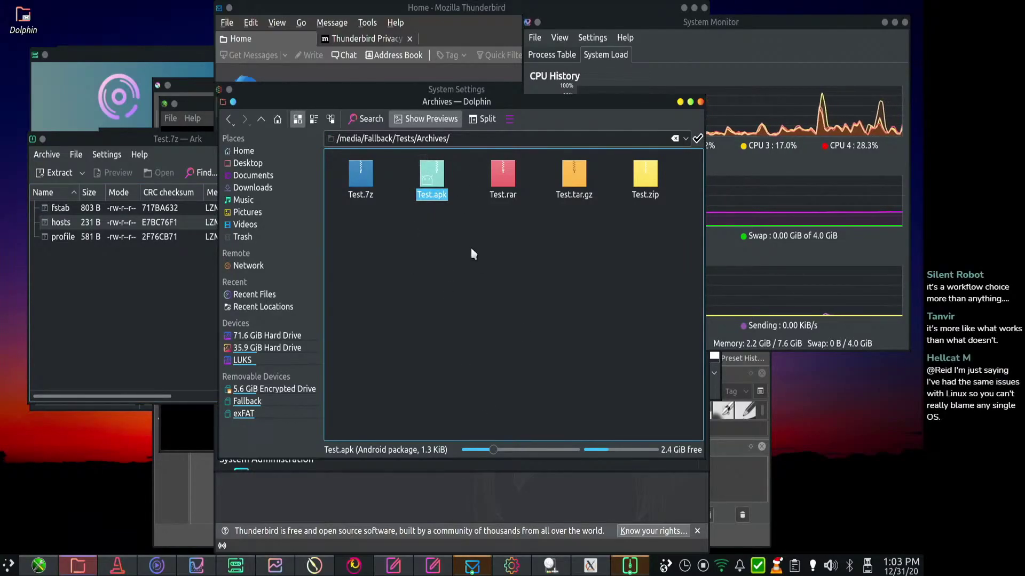
{"action": "left_click_drag", "start_coordinate": [432, 175], "coordinate": [137, 288]}
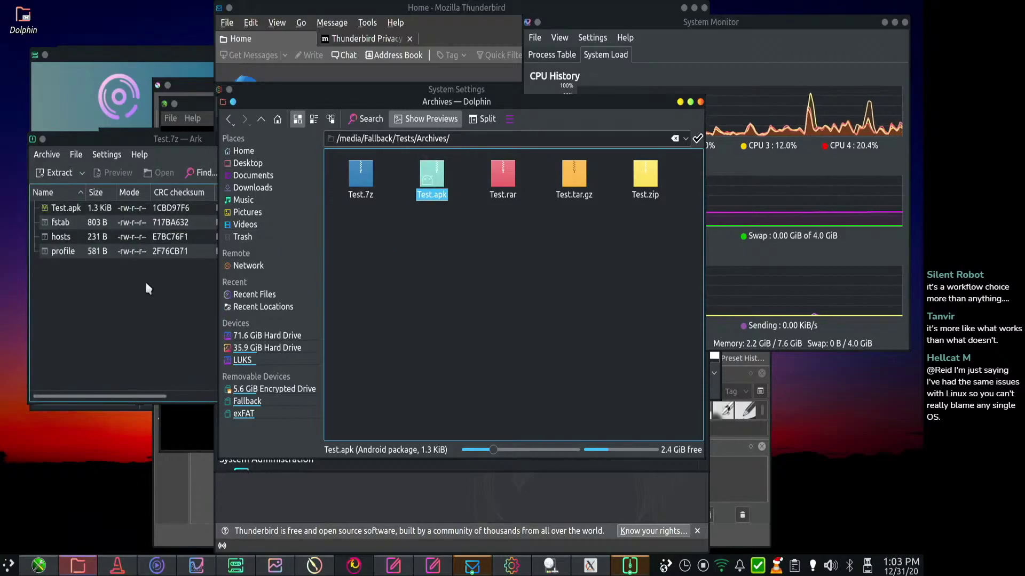
{"action": "left_click", "coordinate": [145, 282]}
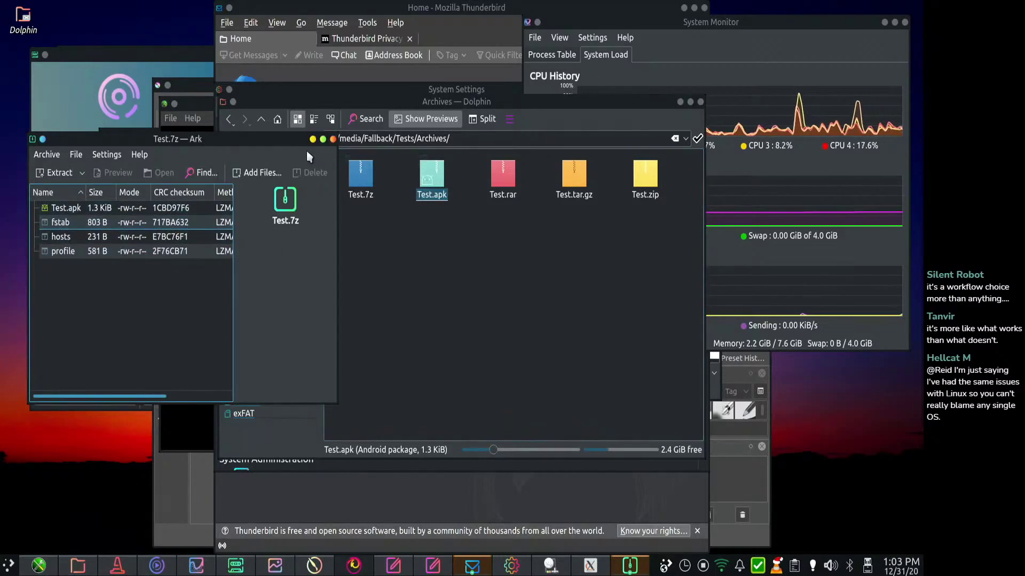
{"action": "left_click_drag", "start_coordinate": [255, 136], "coordinate": [272, 118]}
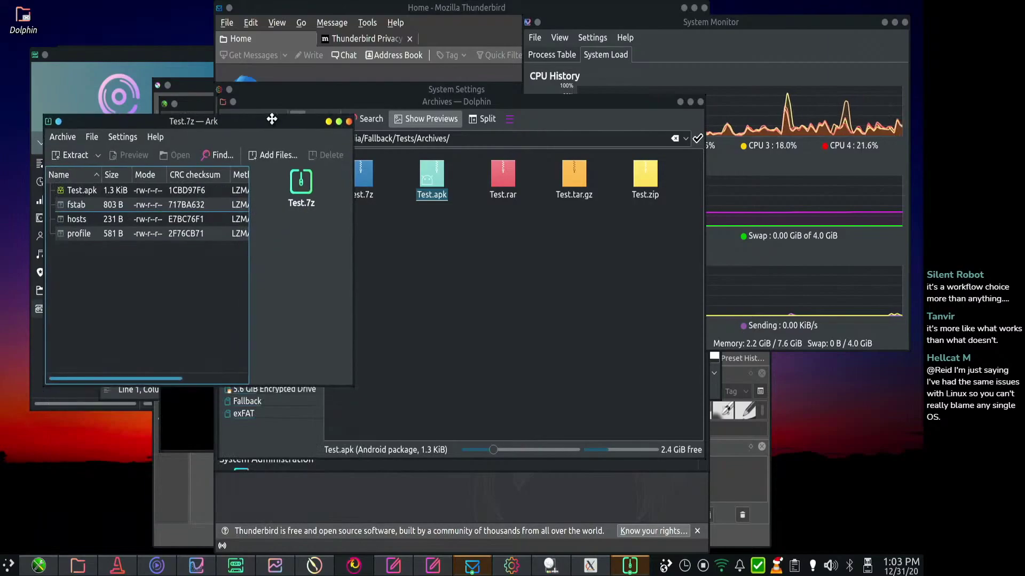
{"action": "left_click", "coordinate": [76, 191]}
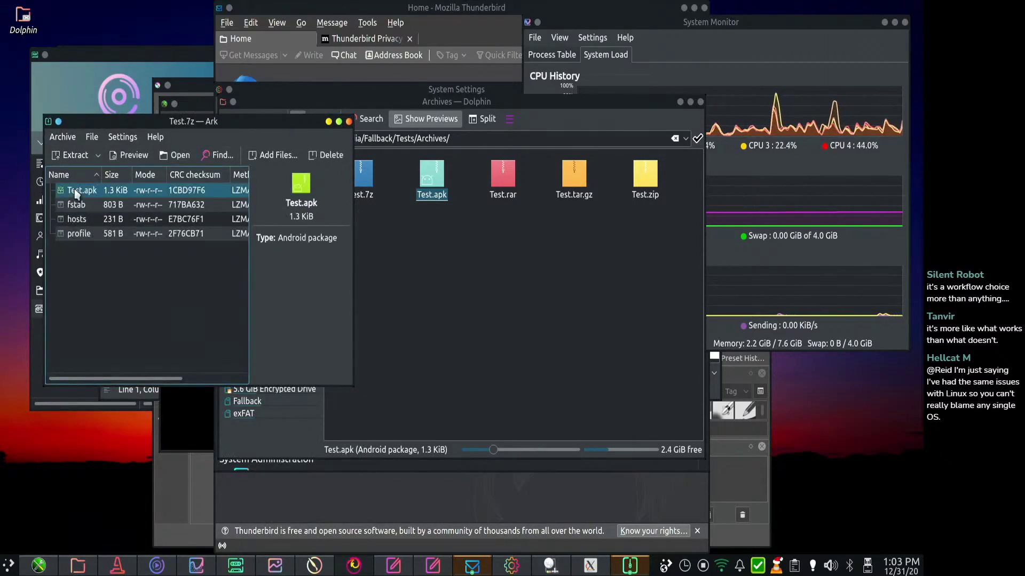
{"action": "double_click", "coordinate": [77, 192]}
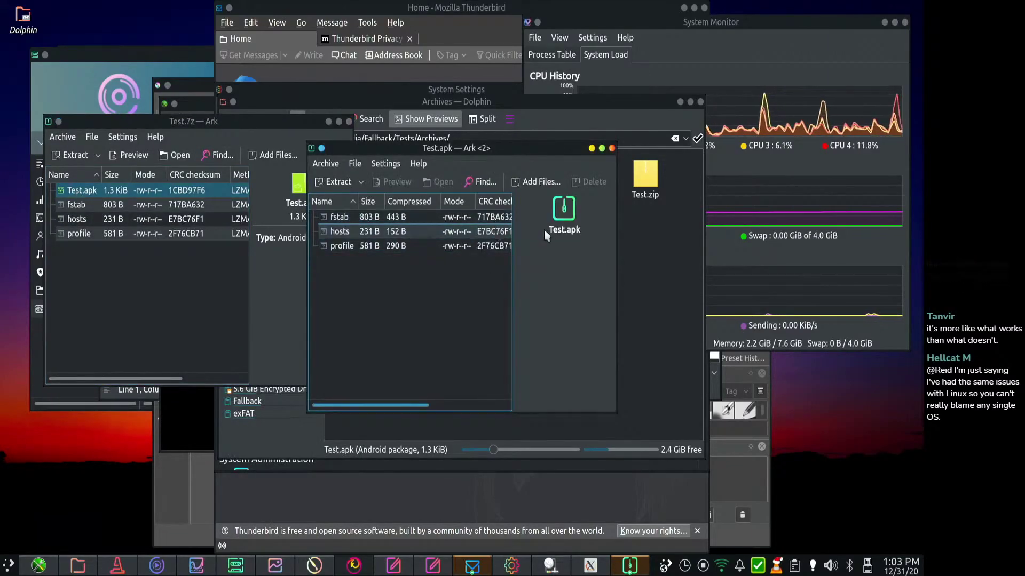
{"action": "left_click", "coordinate": [612, 147]}
Try Test.rar (no plugin), open Test.tar.gz and Test.zip in Ark, then return to Tests
{"action": "left_click", "coordinate": [511, 184]}
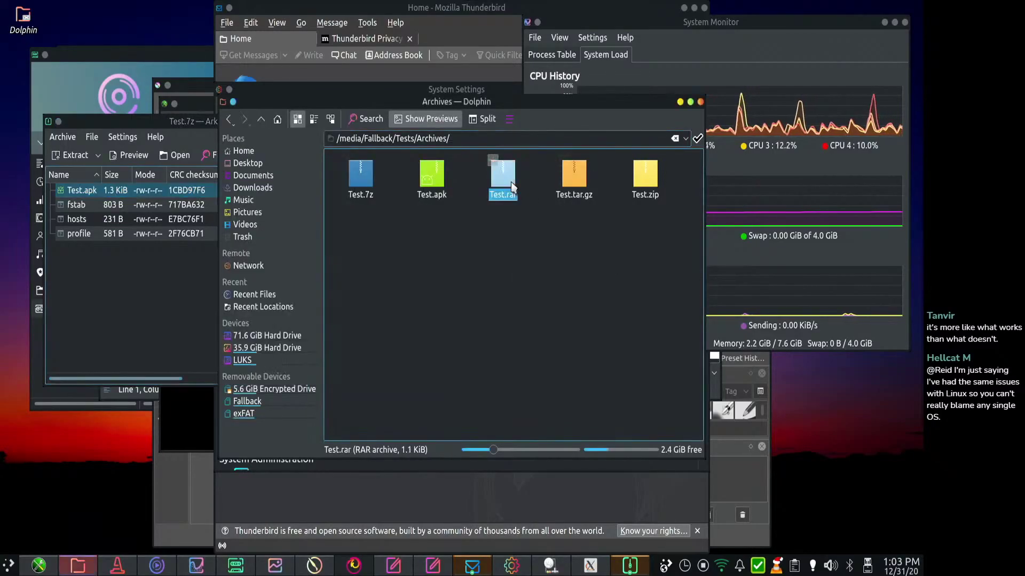
{"action": "double_click", "coordinate": [511, 181]}
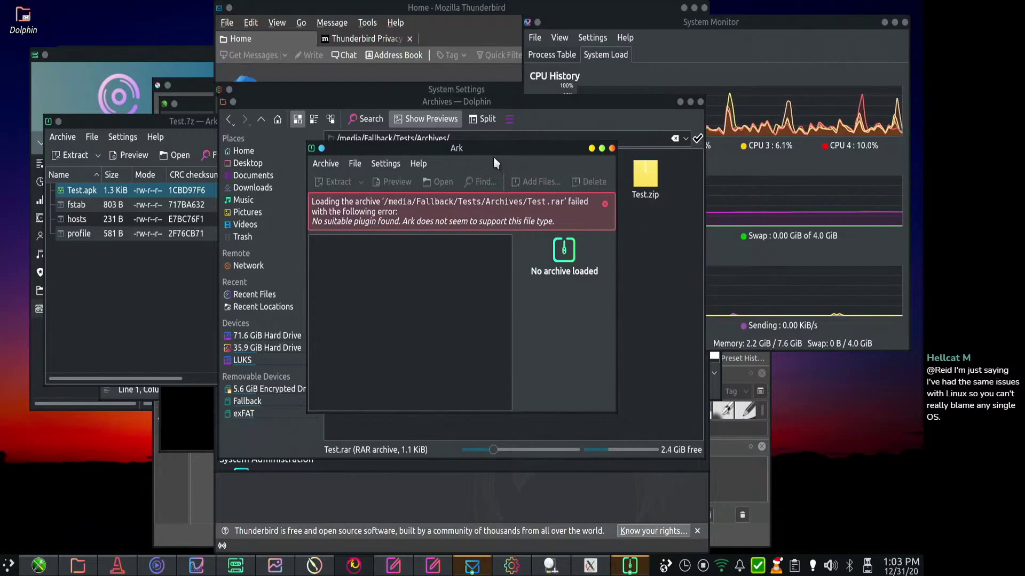
{"action": "left_click_drag", "start_coordinate": [493, 156], "coordinate": [249, 254]}
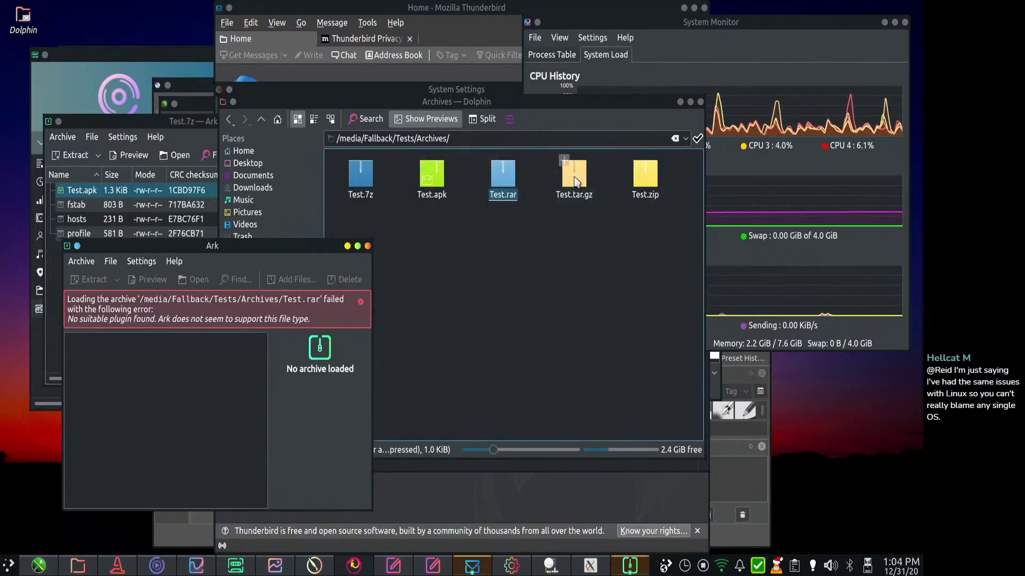
{"action": "double_click", "coordinate": [574, 178]}
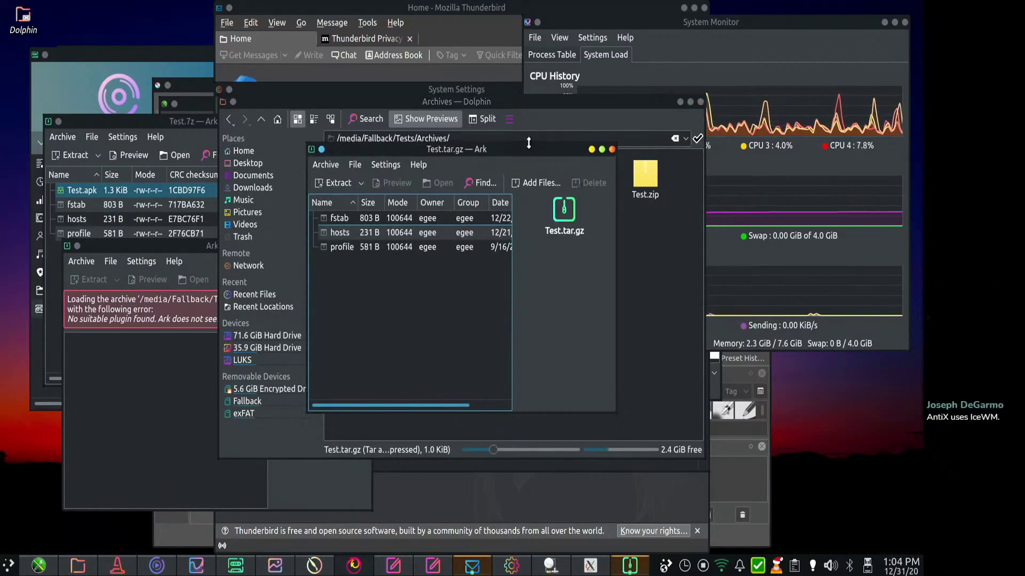
{"action": "left_click_drag", "start_coordinate": [528, 143], "coordinate": [209, 72]}
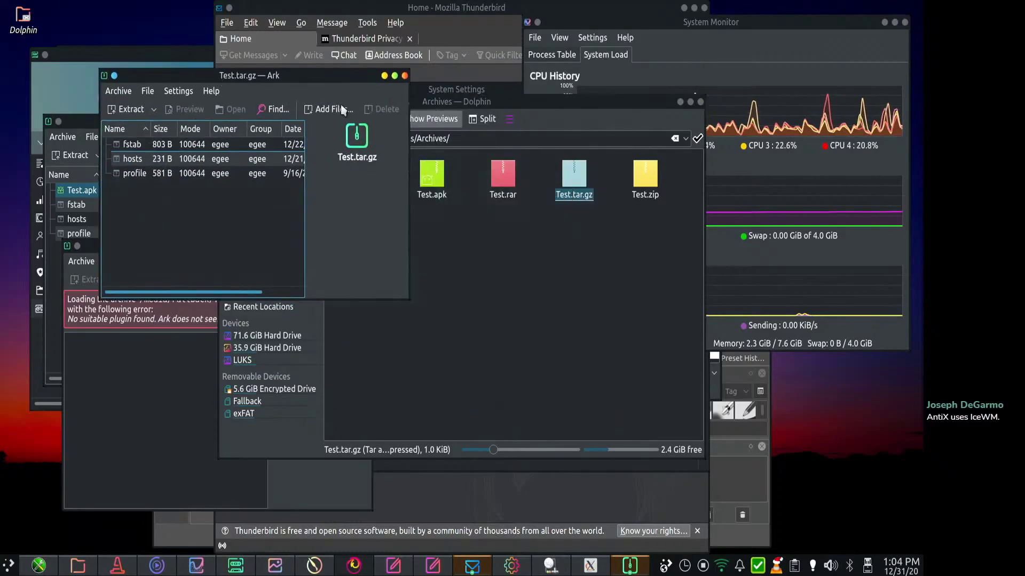
{"action": "double_click", "coordinate": [645, 176]}
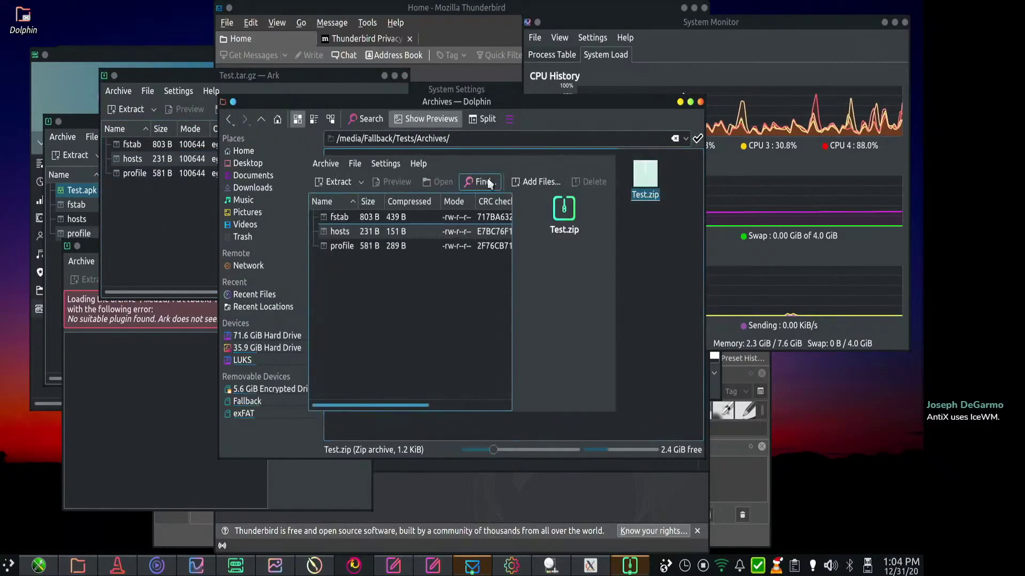
{"action": "left_click_drag", "start_coordinate": [454, 149], "coordinate": [219, 237]}
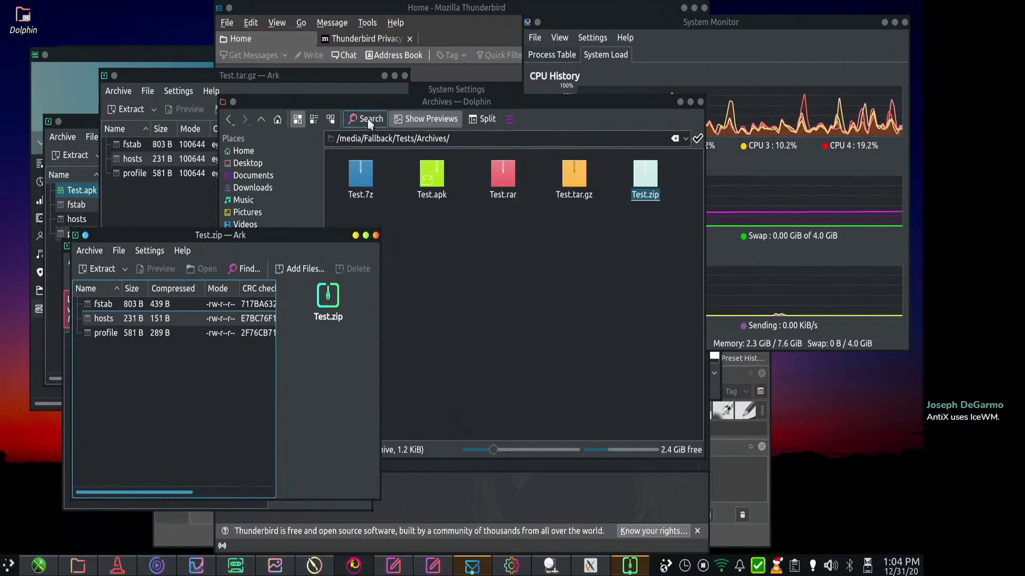
{"action": "left_click", "coordinate": [261, 119]}
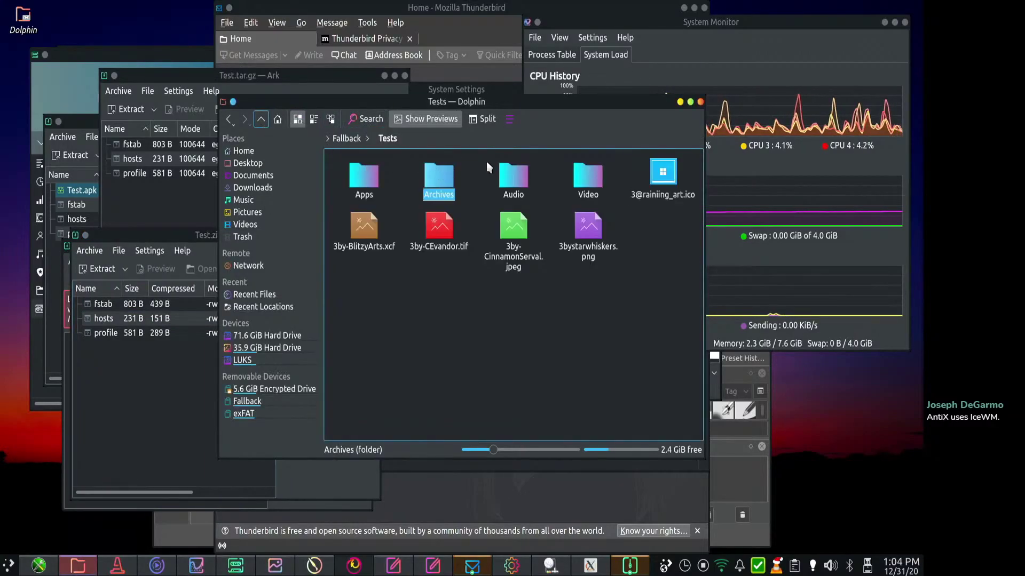
Open the Audio folder and play 1audio.ac3 with VLC media player, checking the volume levels
{"action": "left_click", "coordinate": [519, 181]}
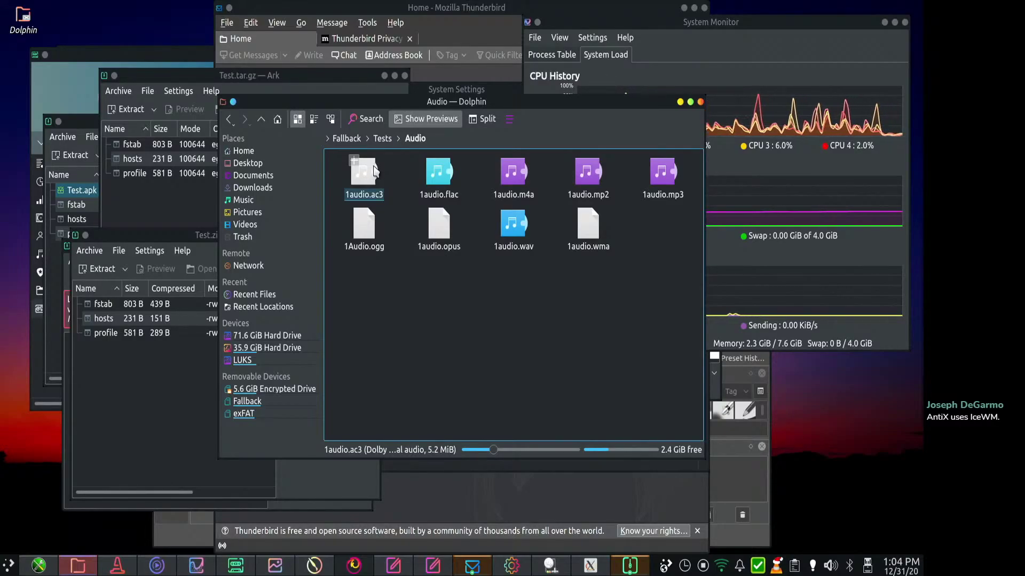
{"action": "right_click", "coordinate": [378, 174]}
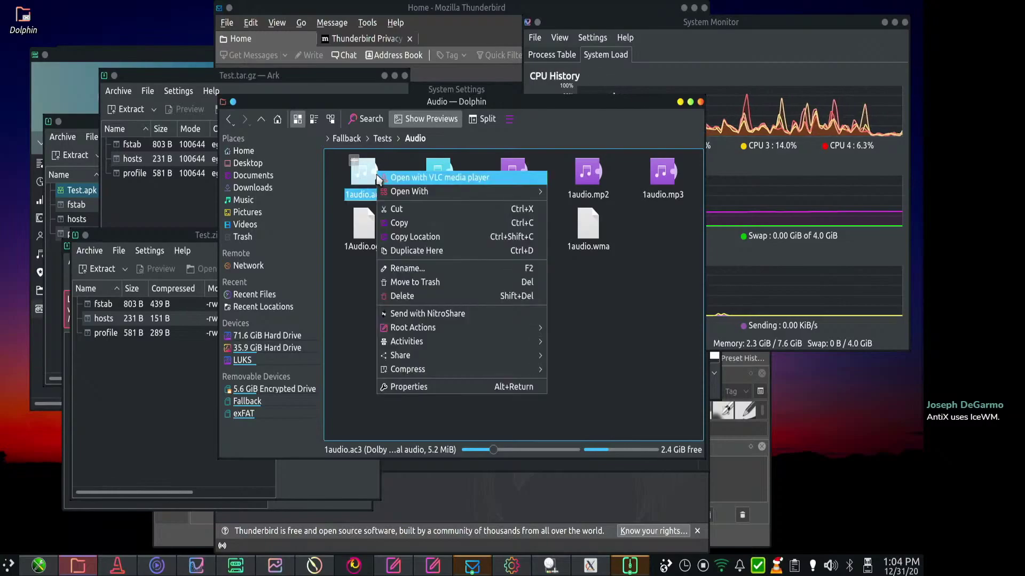
{"action": "left_click", "coordinate": [354, 179]}
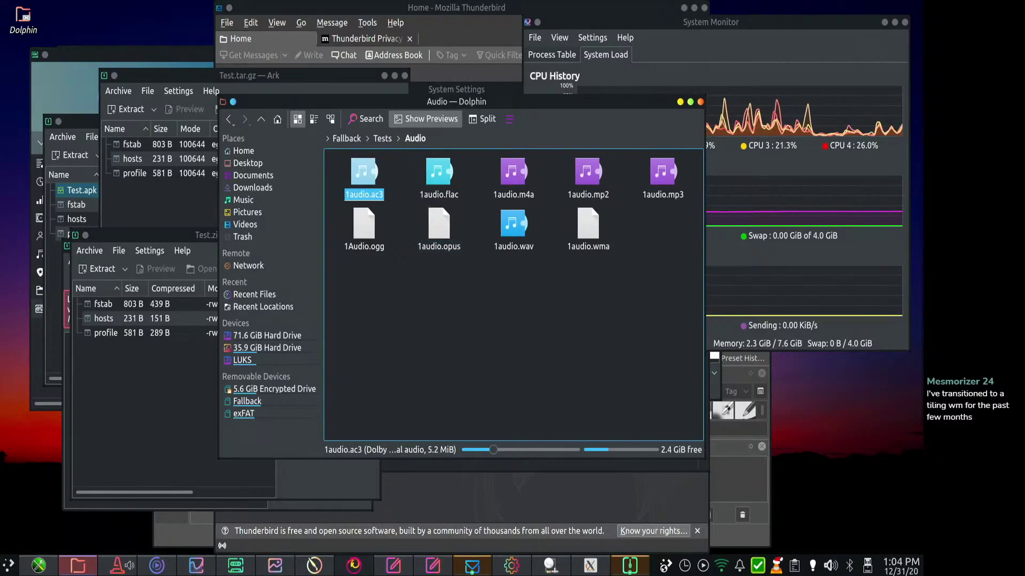
{"action": "left_click", "coordinate": [829, 567]}
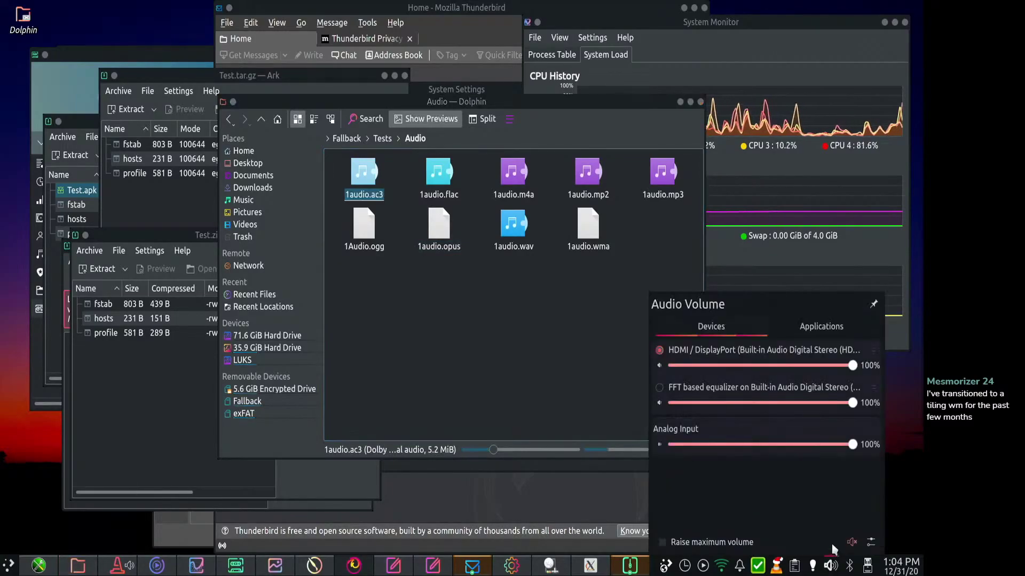
{"action": "left_click", "coordinate": [563, 359]}
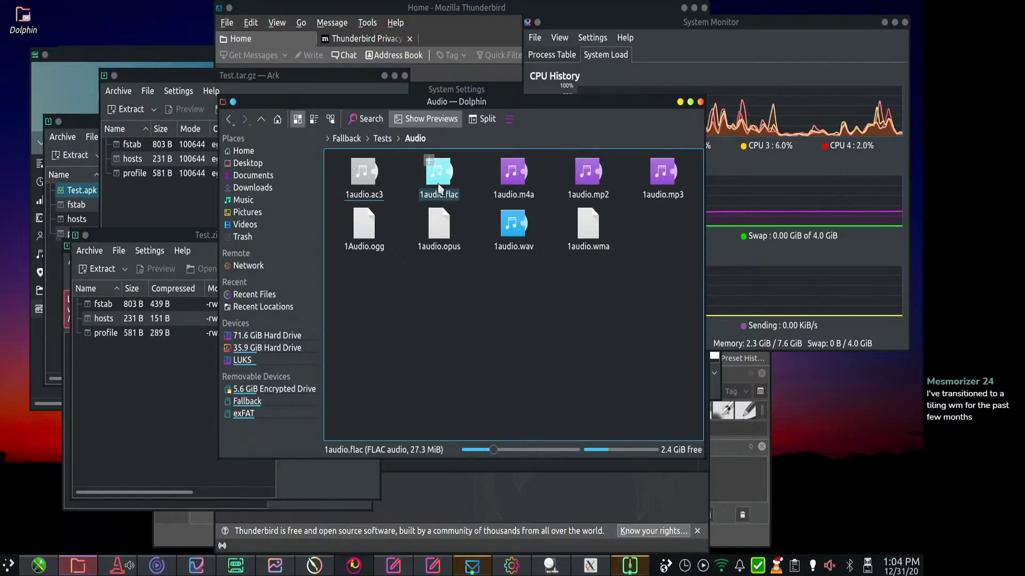
{"action": "left_click", "coordinate": [126, 565]}
{"action": "left_click_drag", "start_coordinate": [488, 160], "coordinate": [169, 327]}
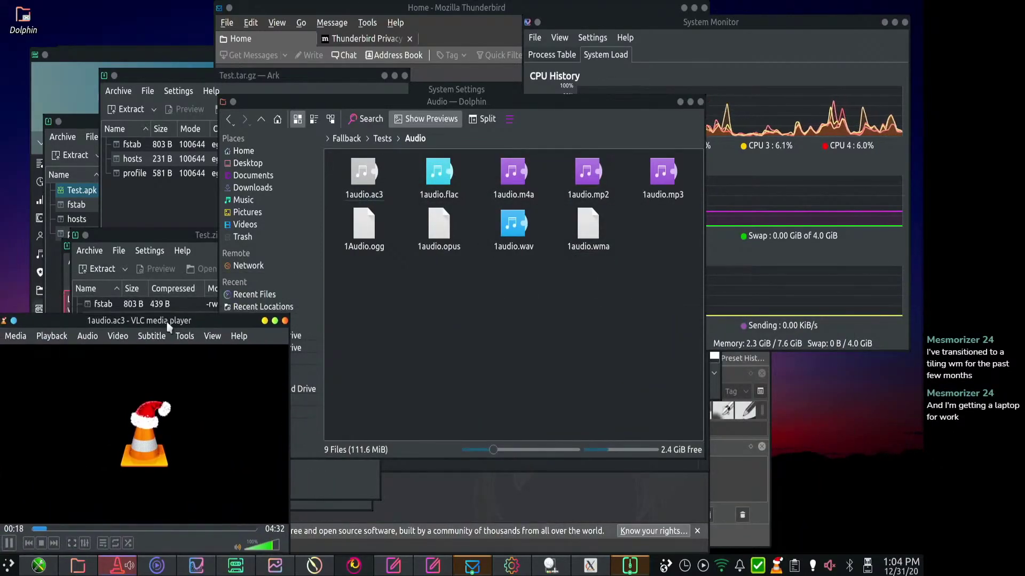
Open 1audio.flac in Kwave and play 1audio.m4a in VLC
{"action": "double_click", "coordinate": [457, 172]}
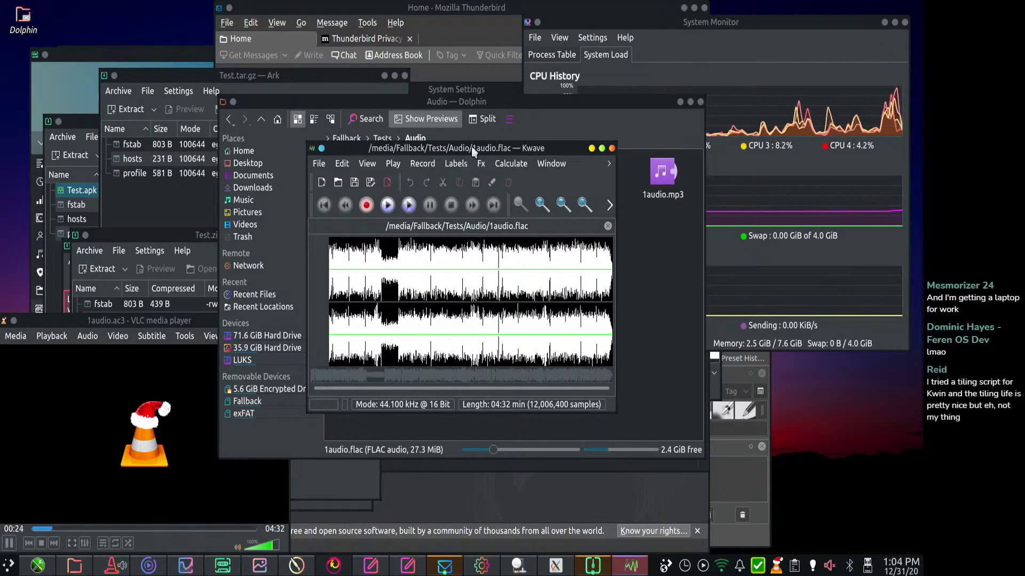
{"action": "left_click_drag", "start_coordinate": [472, 147], "coordinate": [166, 22]}
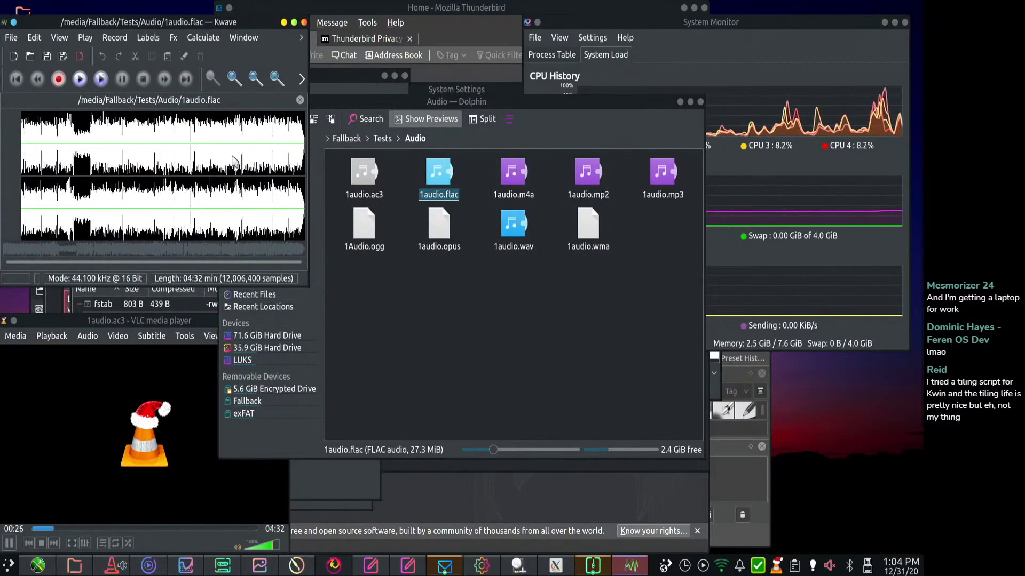
{"action": "right_click", "coordinate": [492, 178]}
{"action": "left_click", "coordinate": [486, 175]}
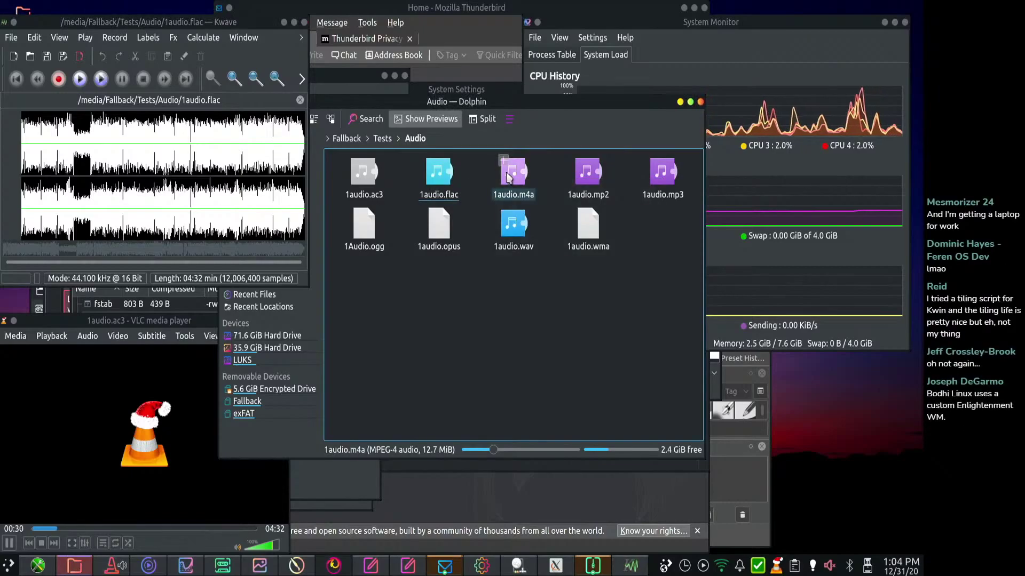
{"action": "left_click", "coordinate": [509, 178]}
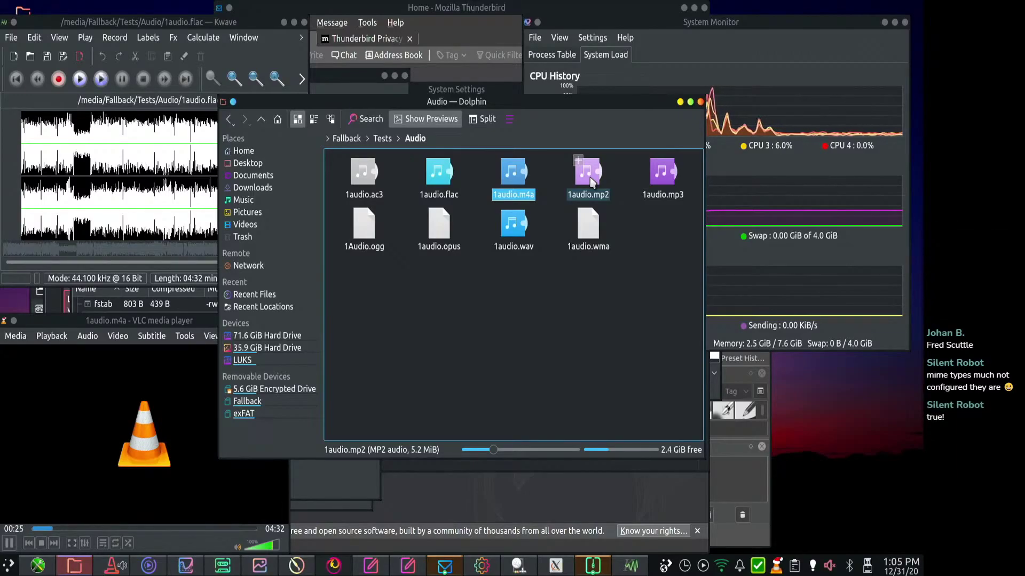
Drag 1audio.mp2 and 1audio.mp3 onto Kwave and 1Audio.ogg onto VLC
{"action": "left_click_drag", "start_coordinate": [592, 183], "coordinate": [264, 129]}
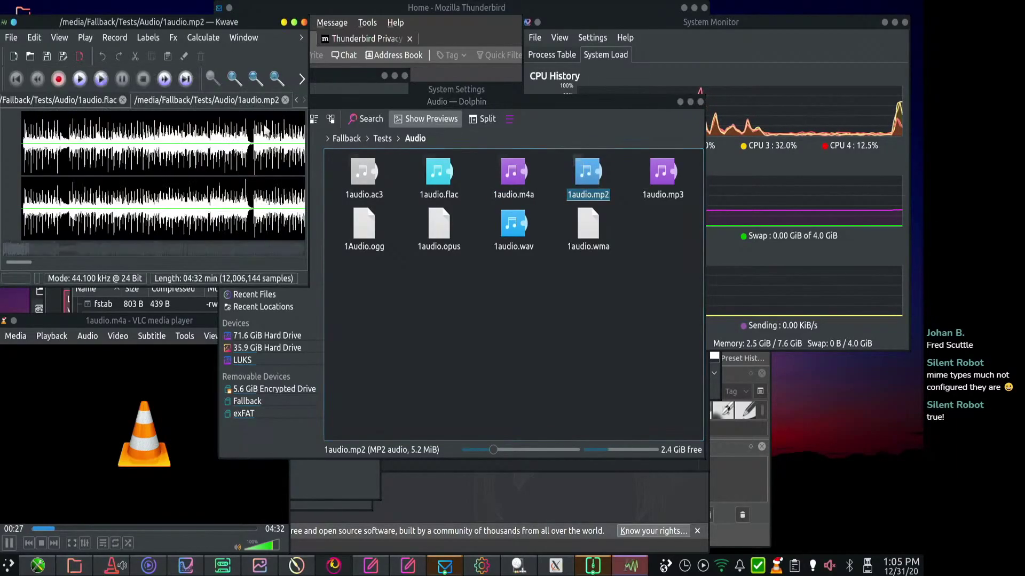
{"action": "left_click", "coordinate": [676, 182]}
{"action": "left_click_drag", "start_coordinate": [676, 182], "coordinate": [161, 138]}
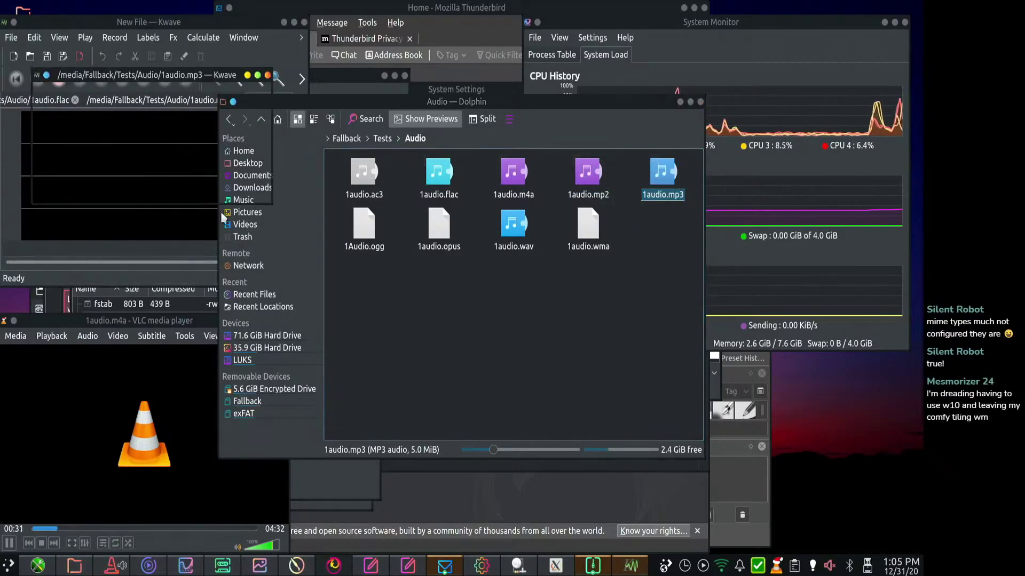
{"action": "left_click", "coordinate": [374, 234]}
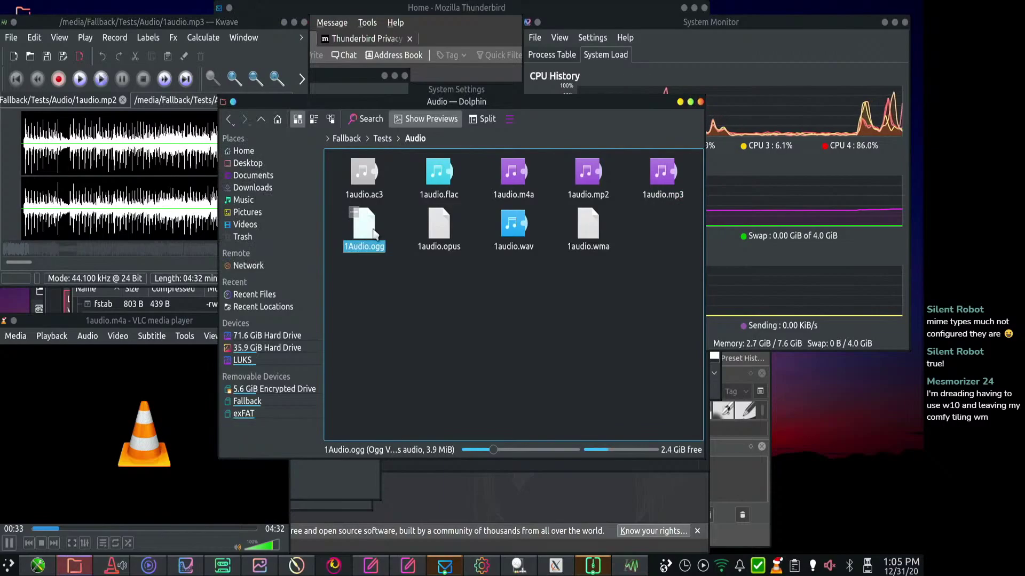
{"action": "left_click", "coordinate": [366, 279]}
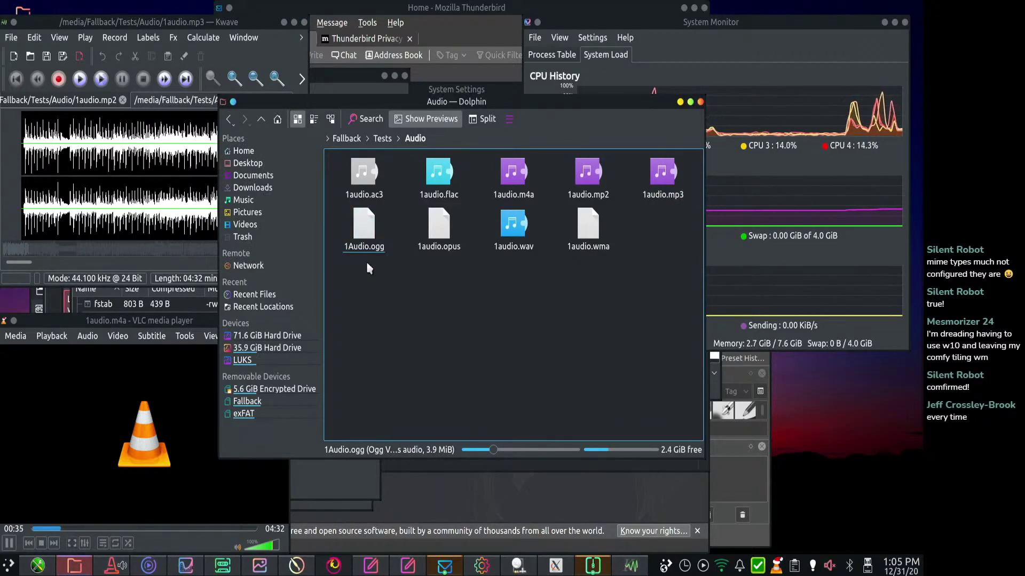
{"action": "left_click", "coordinate": [370, 224]}
{"action": "left_click_drag", "start_coordinate": [369, 224], "coordinate": [117, 412]}
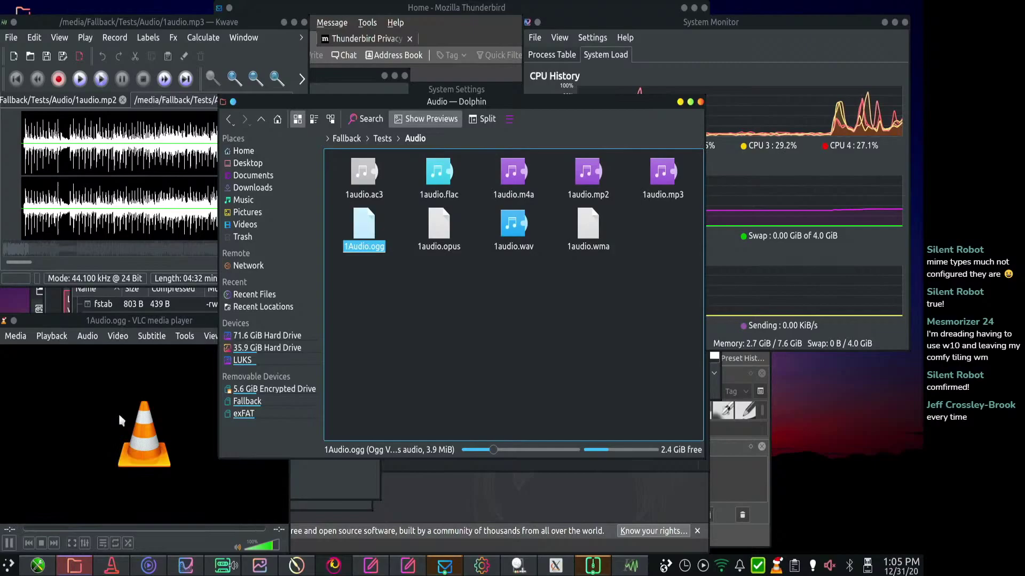
Play 1audio.opus and 1audio.wma in VLC, open 1audio.wav in Kwave, then return to Tests
{"action": "left_click", "coordinate": [441, 235]}
{"action": "left_click_drag", "start_coordinate": [450, 224], "coordinate": [142, 427]}
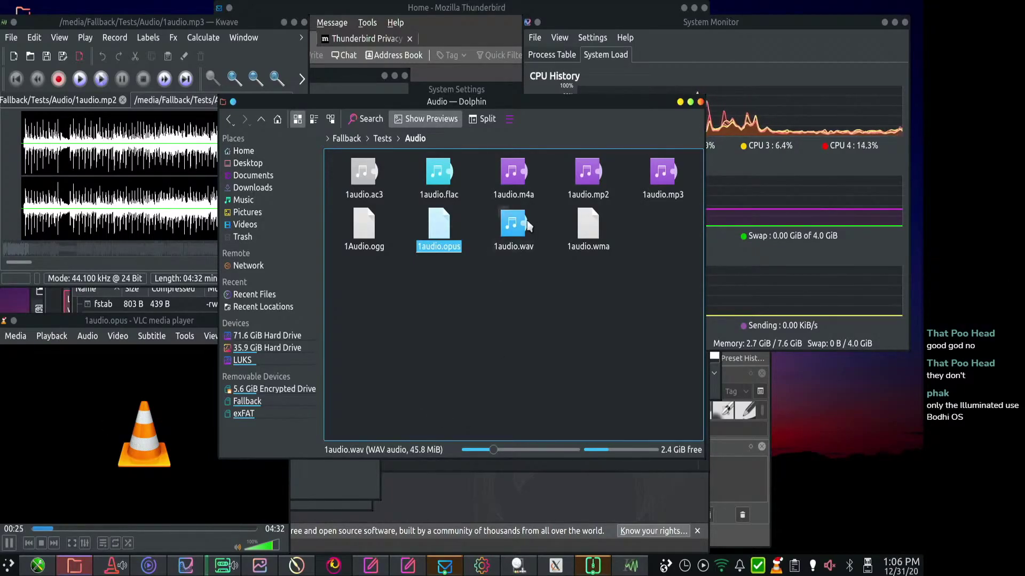
{"action": "left_click", "coordinate": [513, 226]}
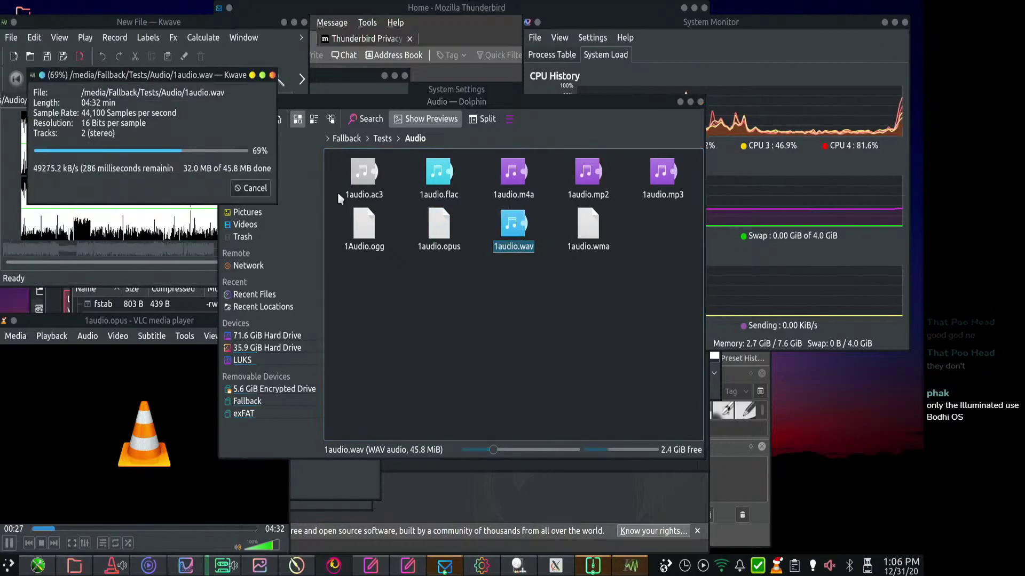
{"action": "left_click", "coordinate": [593, 232]}
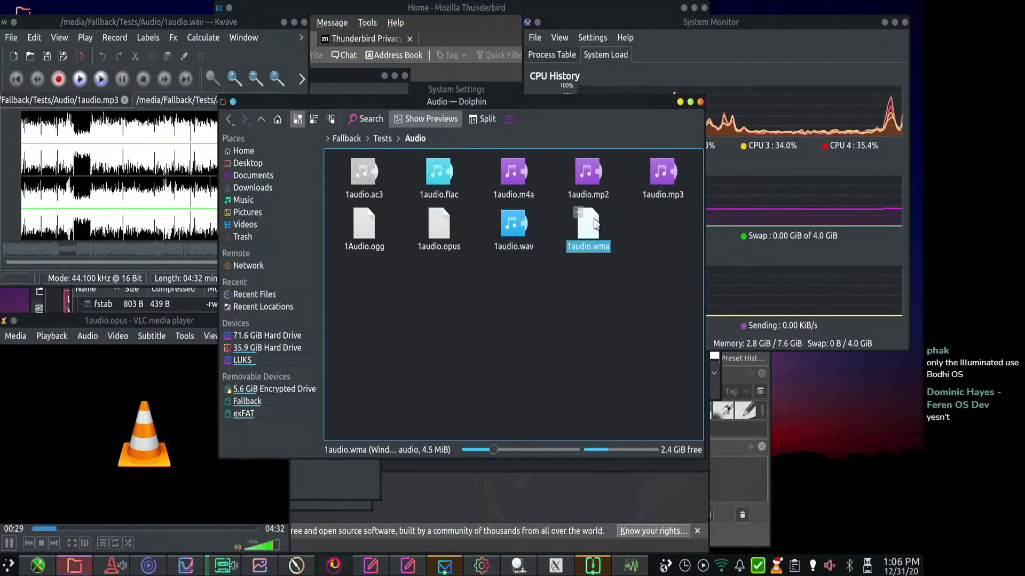
{"action": "left_click_drag", "start_coordinate": [594, 240], "coordinate": [100, 401]}
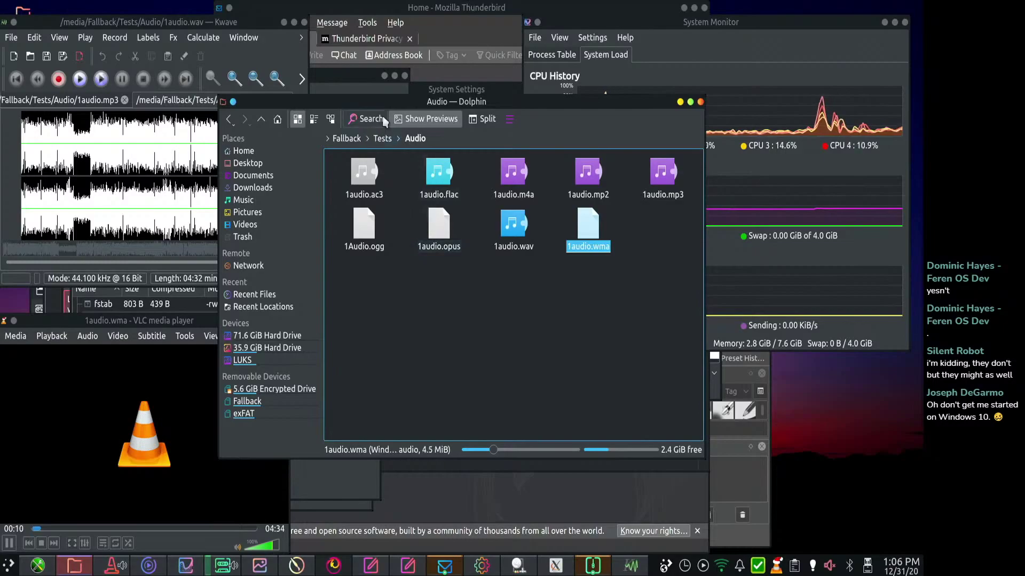
{"action": "left_click", "coordinate": [374, 138]}
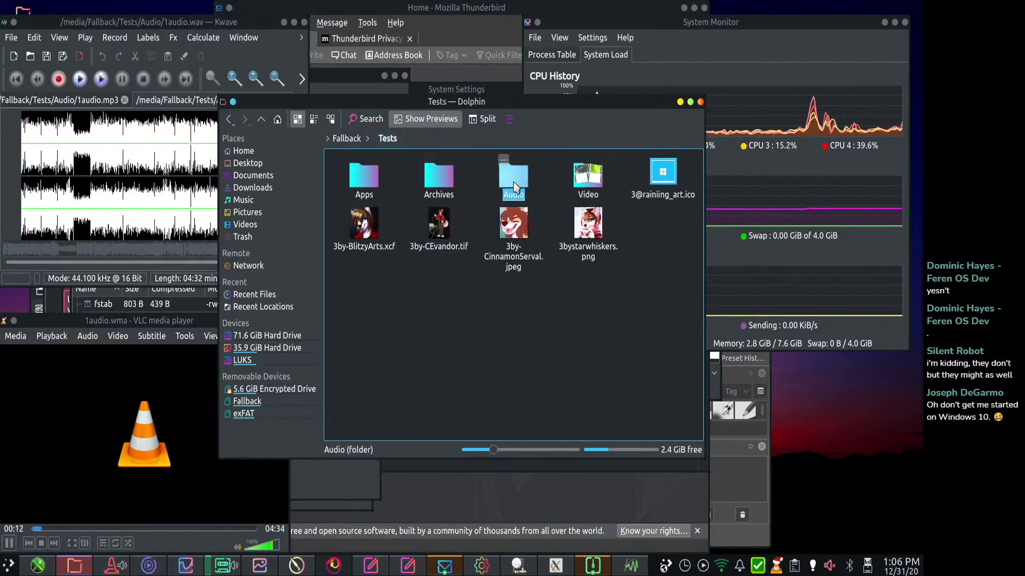
Open the Video folder and play 2divx.avi in VLC media player
{"action": "left_click", "coordinate": [597, 184]}
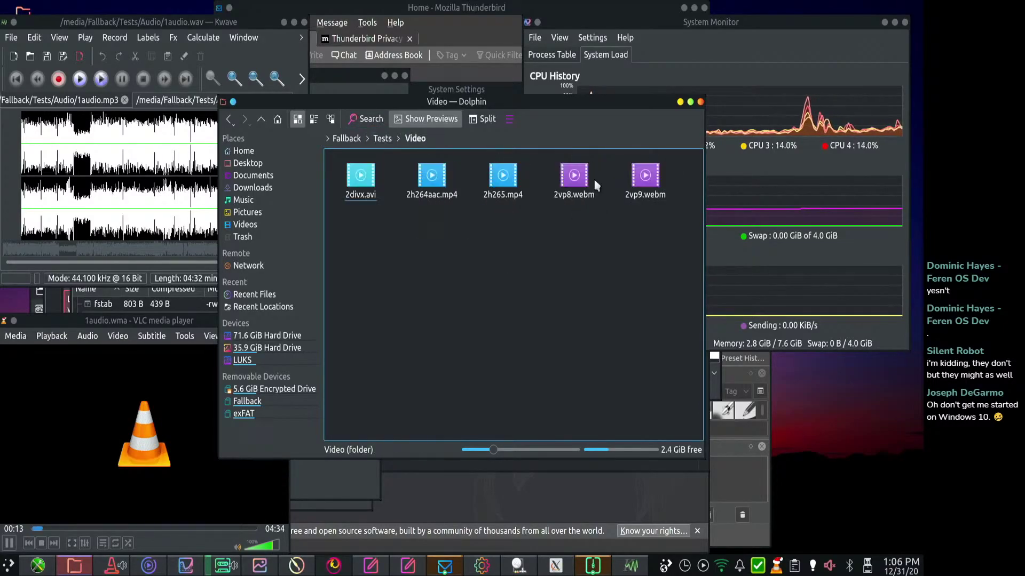
{"action": "double_click", "coordinate": [363, 181]}
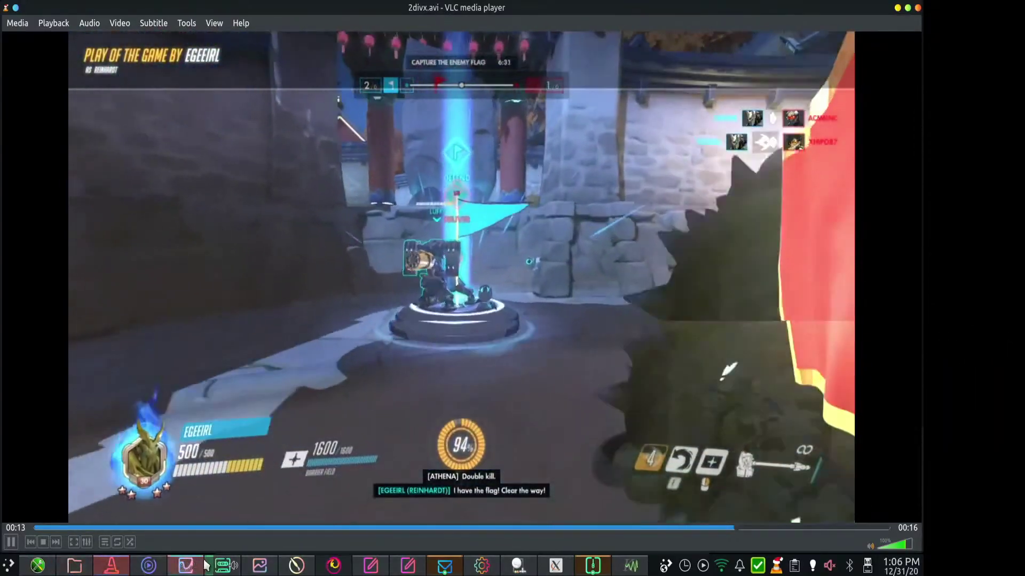
Play 2h264aac.mp4 in VLC to its 16-second end after minimizing Elisa, then return to Dolphin
{"action": "left_click", "coordinate": [190, 565]}
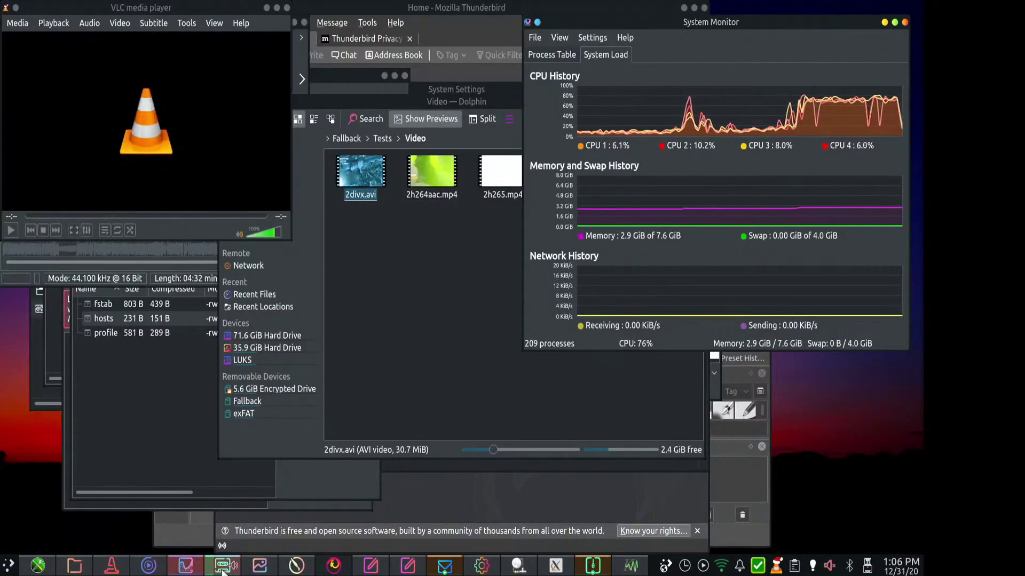
{"action": "left_click", "coordinate": [223, 567]}
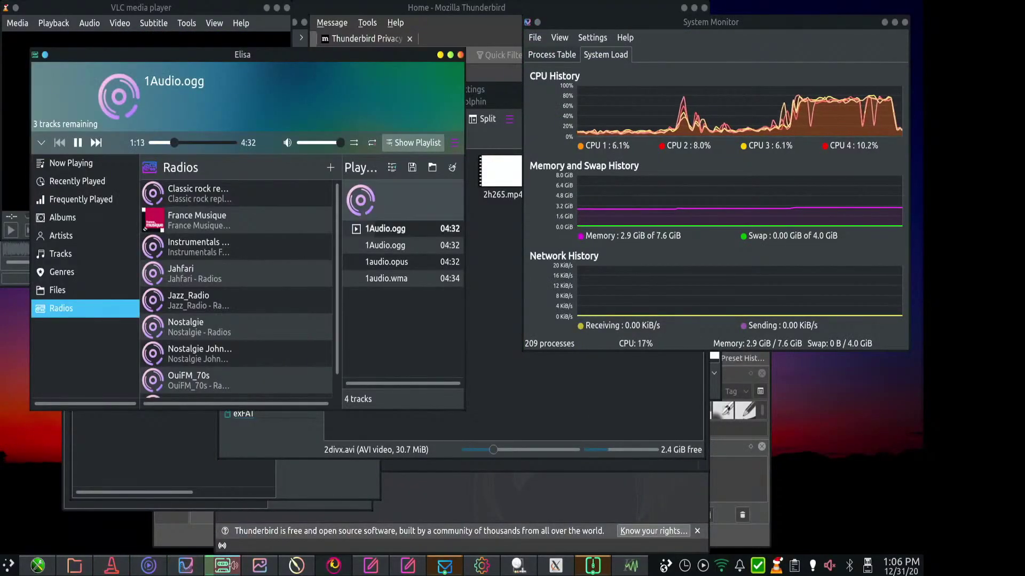
{"action": "left_click", "coordinate": [221, 567]}
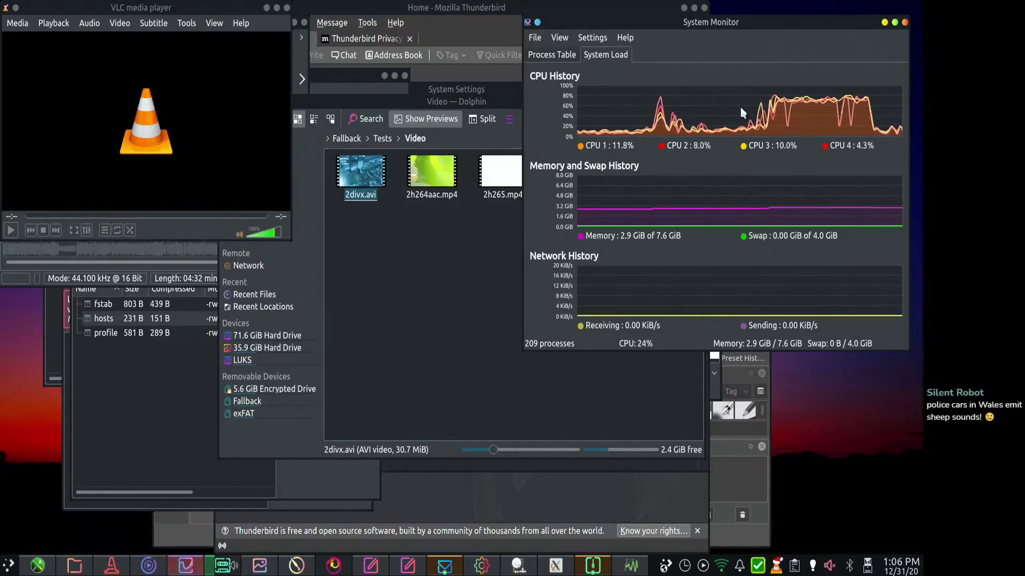
{"action": "double_click", "coordinate": [422, 178]}
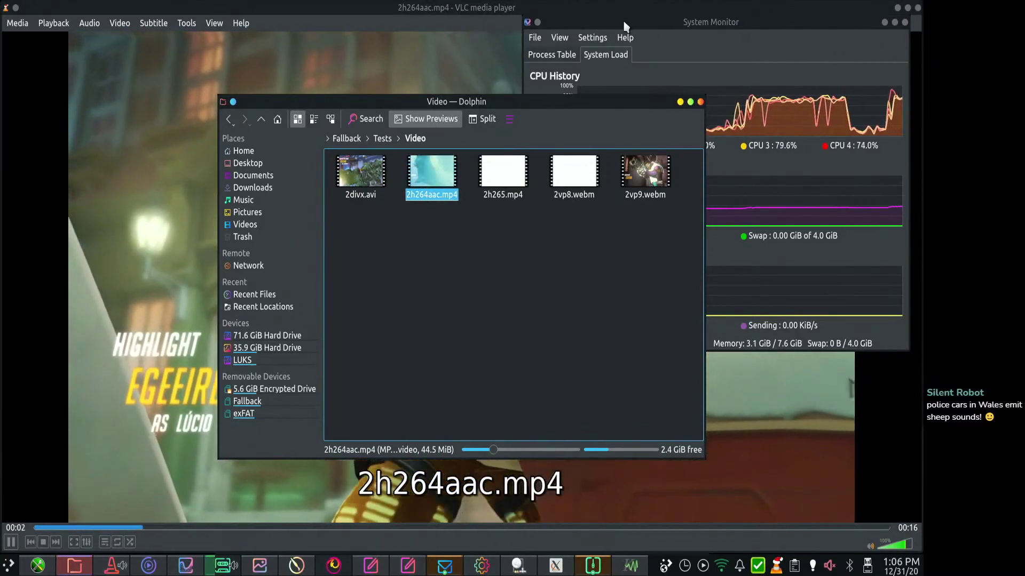
{"action": "left_click", "coordinate": [472, 6]}
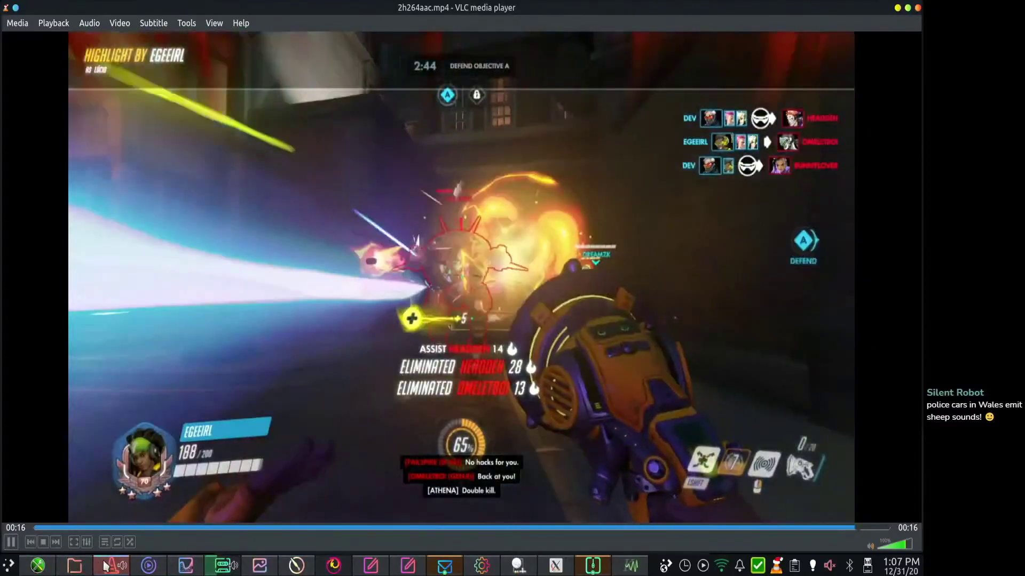
{"action": "left_click", "coordinate": [75, 566]}
Play 2h265.mp4 in VLC and set System Monitor to Keep Above Others
{"action": "left_click", "coordinate": [501, 180]}
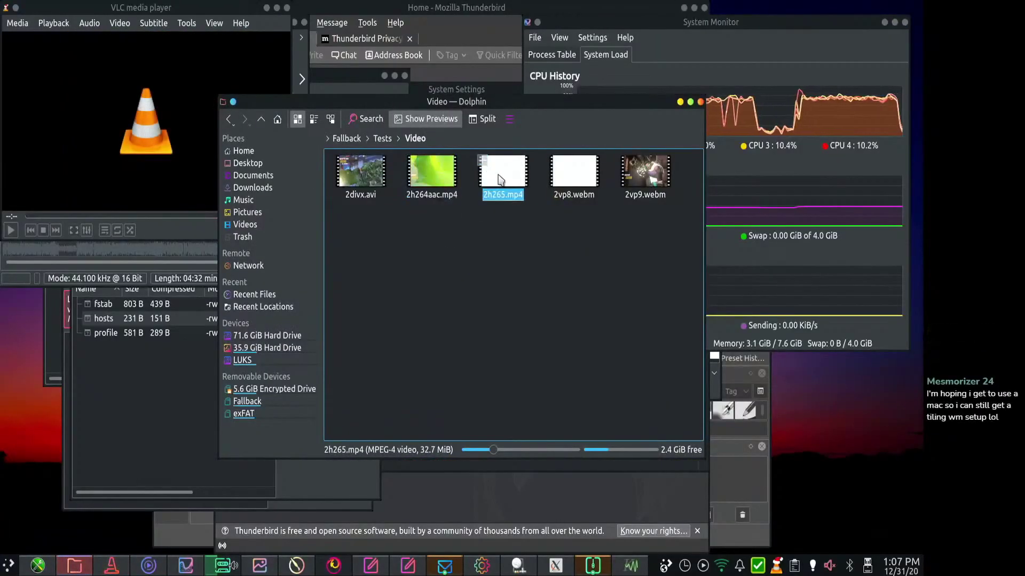
{"action": "double_click", "coordinate": [500, 180]}
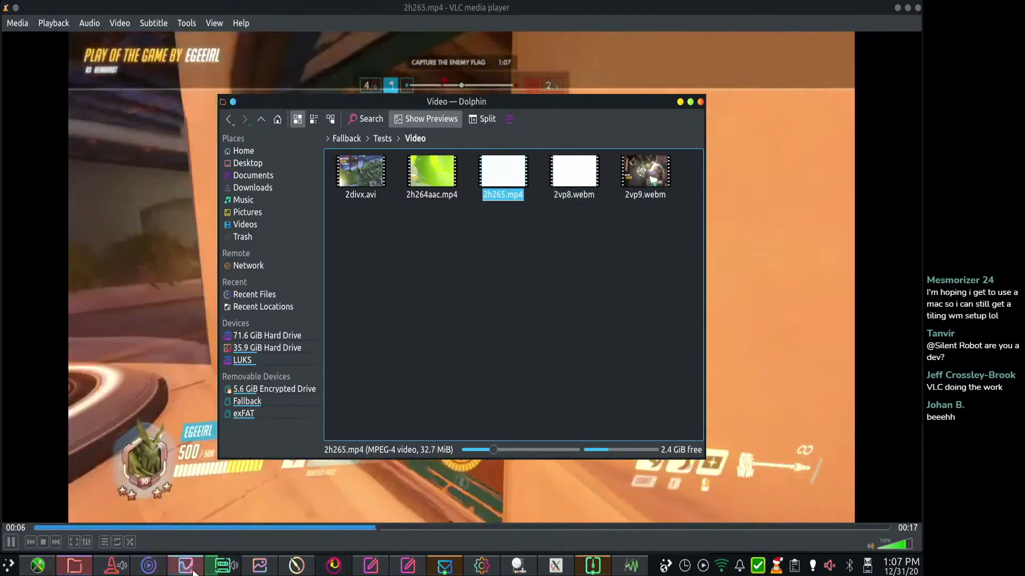
{"action": "left_click", "coordinate": [193, 571]}
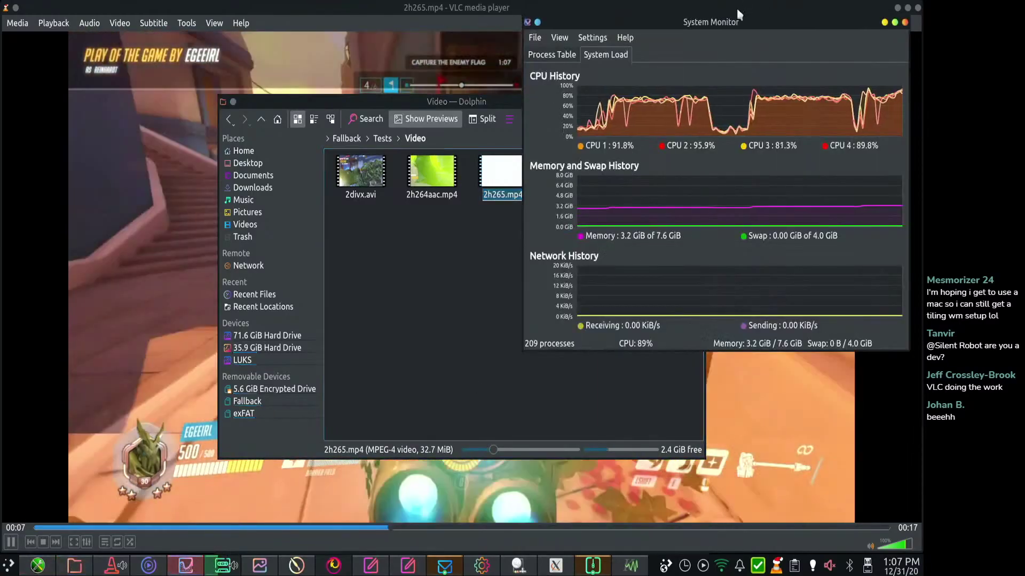
{"action": "right_click", "coordinate": [694, 21]}
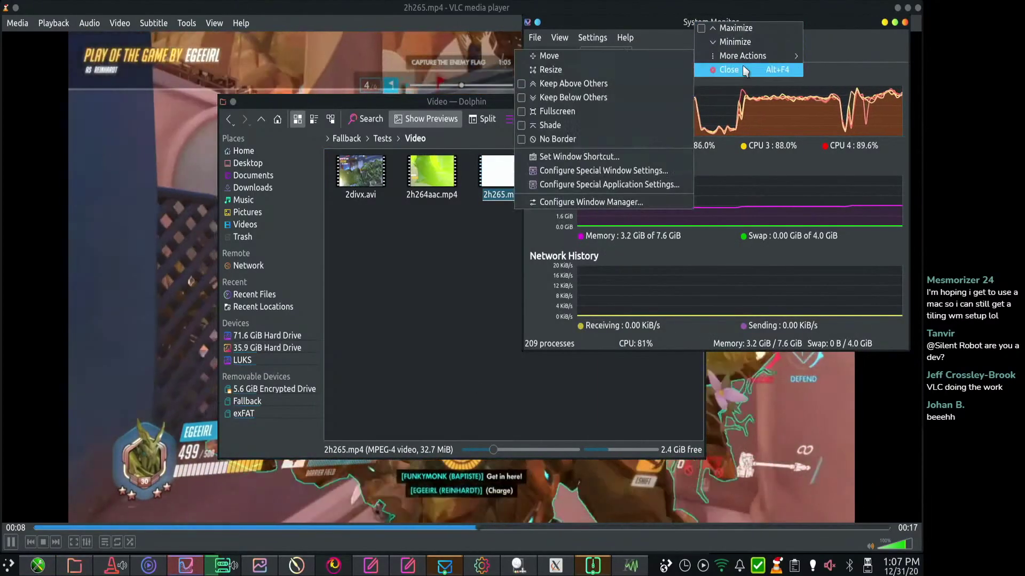
{"action": "mouse_move", "coordinate": [763, 53]}
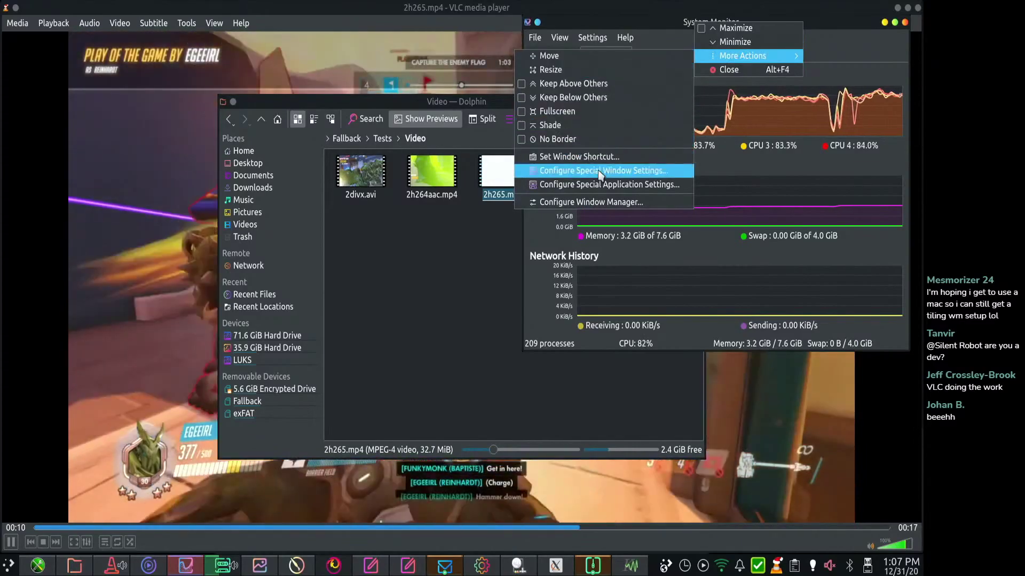
{"action": "left_click", "coordinate": [565, 84]}
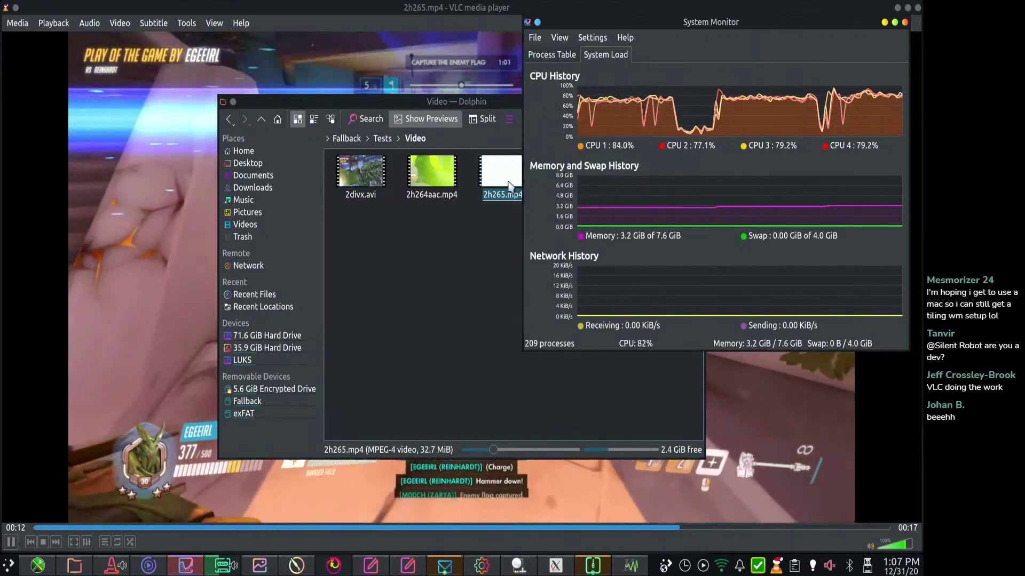
Move Dolphin left, then play 2vp8.webm and 2vp9.webm in VLC
{"action": "left_click", "coordinate": [494, 101]}
{"action": "left_click_drag", "start_coordinate": [494, 101], "coordinate": [334, 104]}
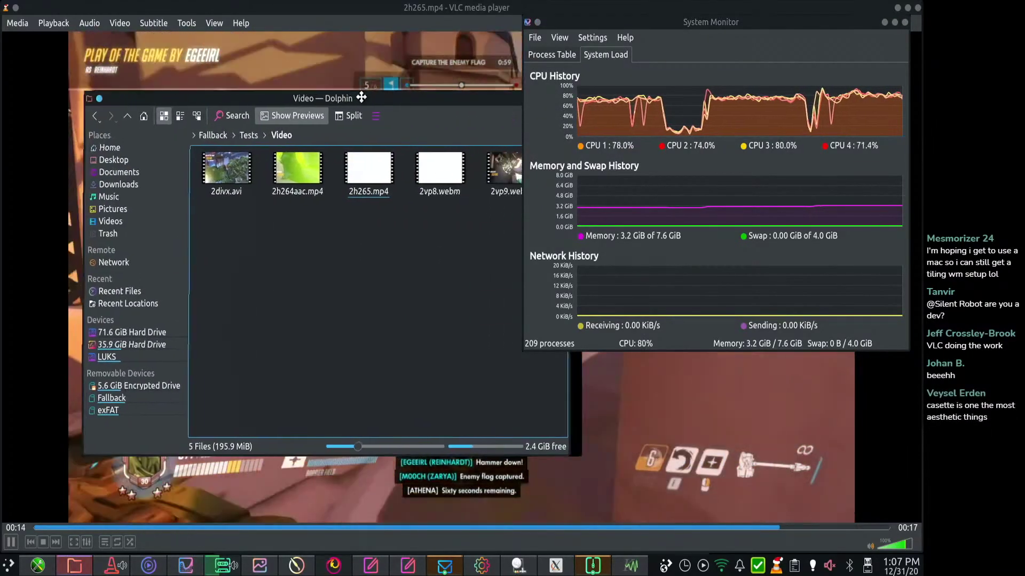
{"action": "left_click", "coordinate": [428, 193]}
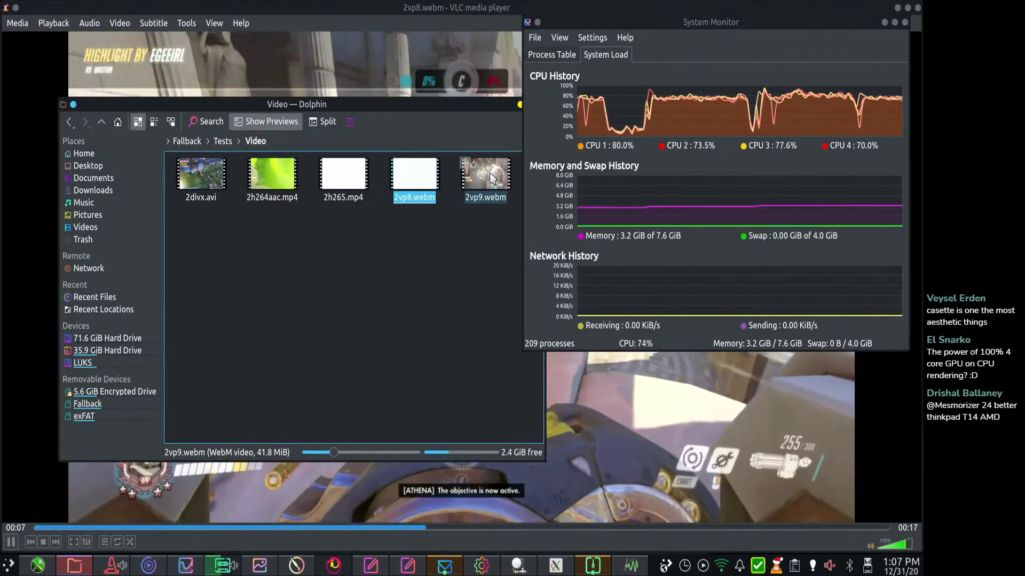
{"action": "left_click", "coordinate": [489, 176]}
{"action": "left_click", "coordinate": [455, 11]}
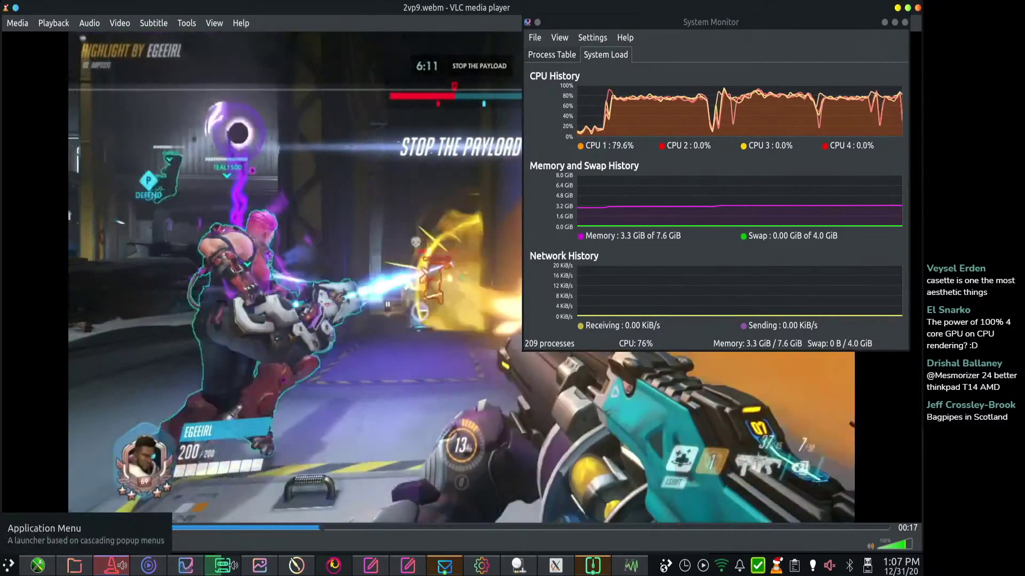
Launch Info Center via a 'kinfo' search to view the PCLinuxOS 2020, Plasma 5.20.4 summary
{"action": "left_click", "coordinate": [8, 565]}
{"action": "type", "text": "kinfo"}
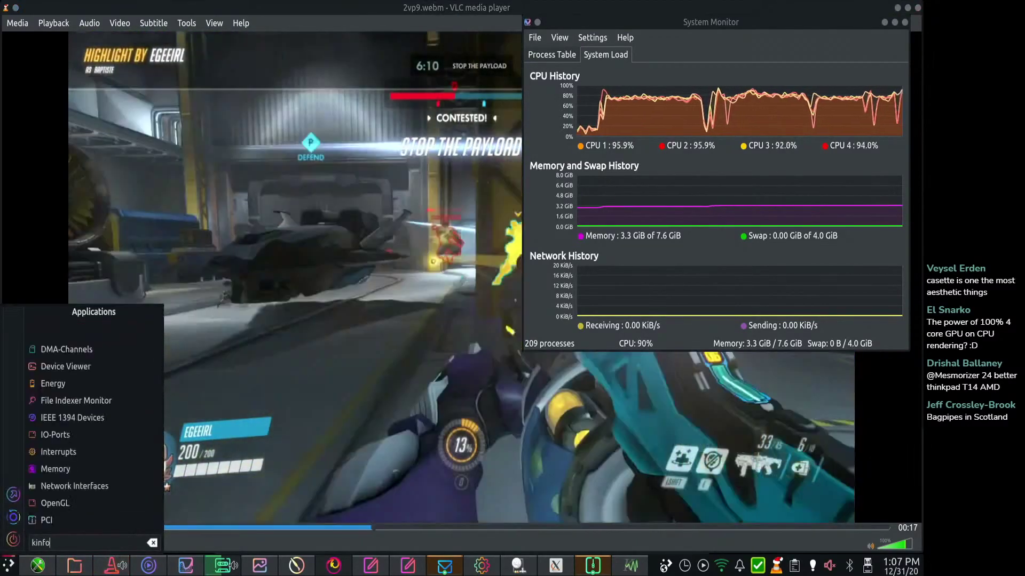
{"action": "key", "text": "Return"}
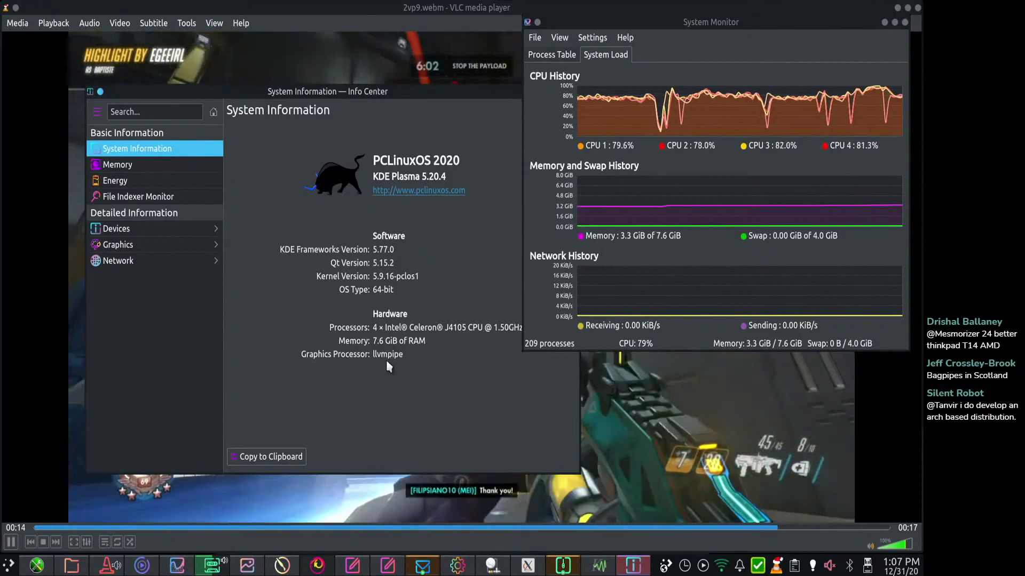
{"action": "left_click", "coordinate": [360, 14]}
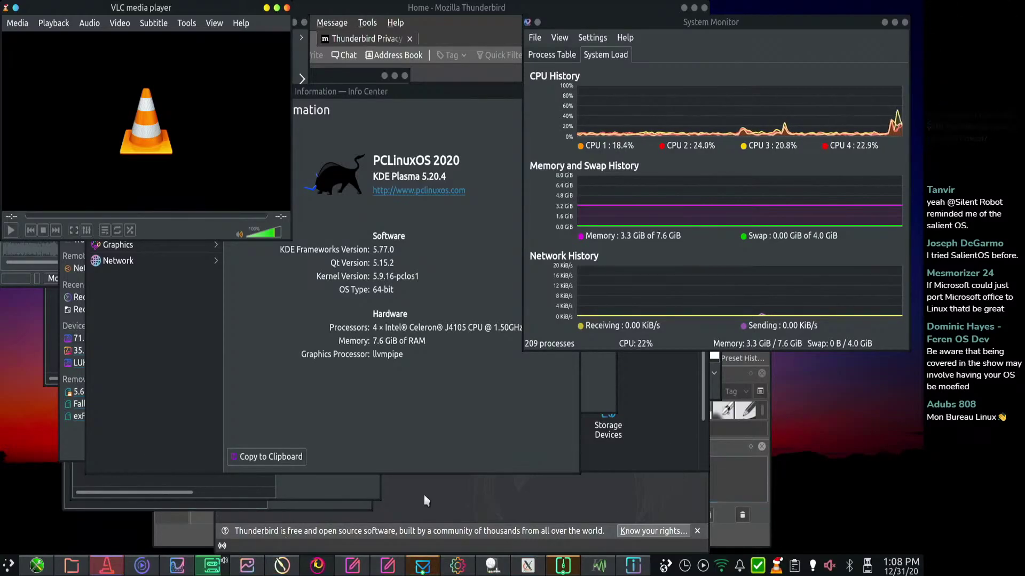
Open a Konsole terminal in the Tests/Apps folder from Dolphin
{"action": "left_click", "coordinate": [72, 564]}
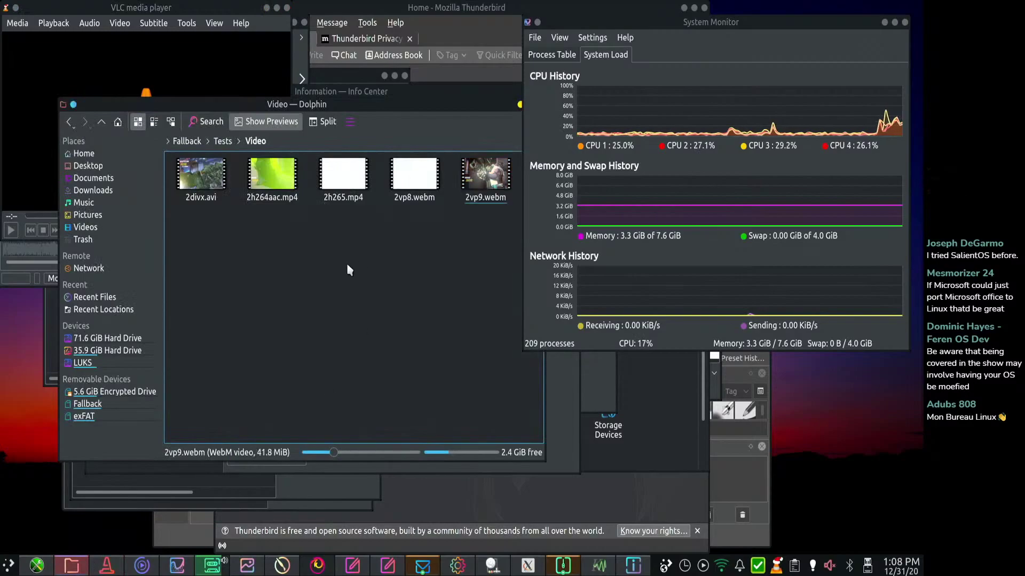
{"action": "left_click", "coordinate": [220, 140]}
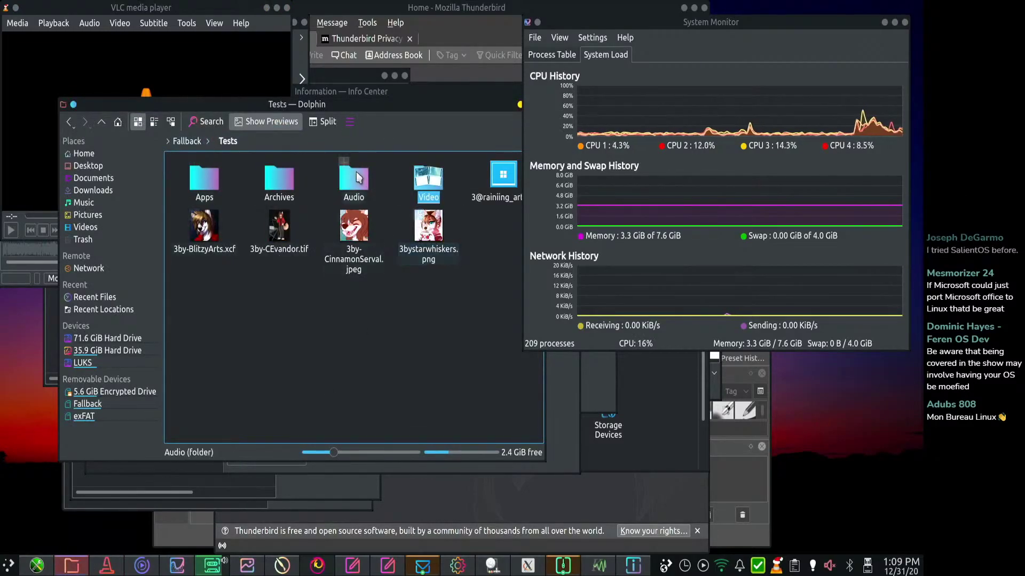
{"action": "left_click", "coordinate": [204, 180]}
{"action": "right_click", "coordinate": [364, 275]}
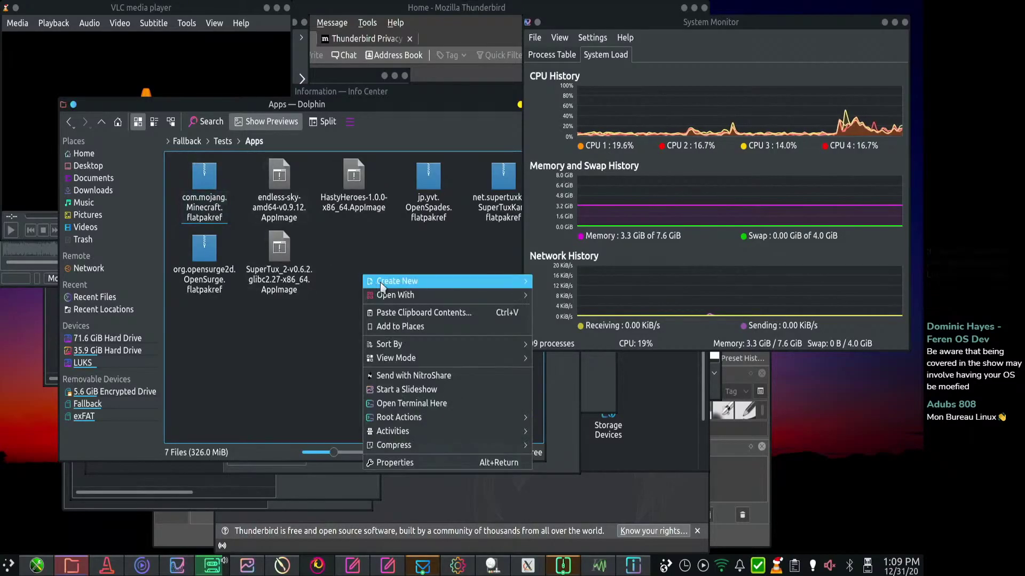
{"action": "left_click", "coordinate": [410, 402]}
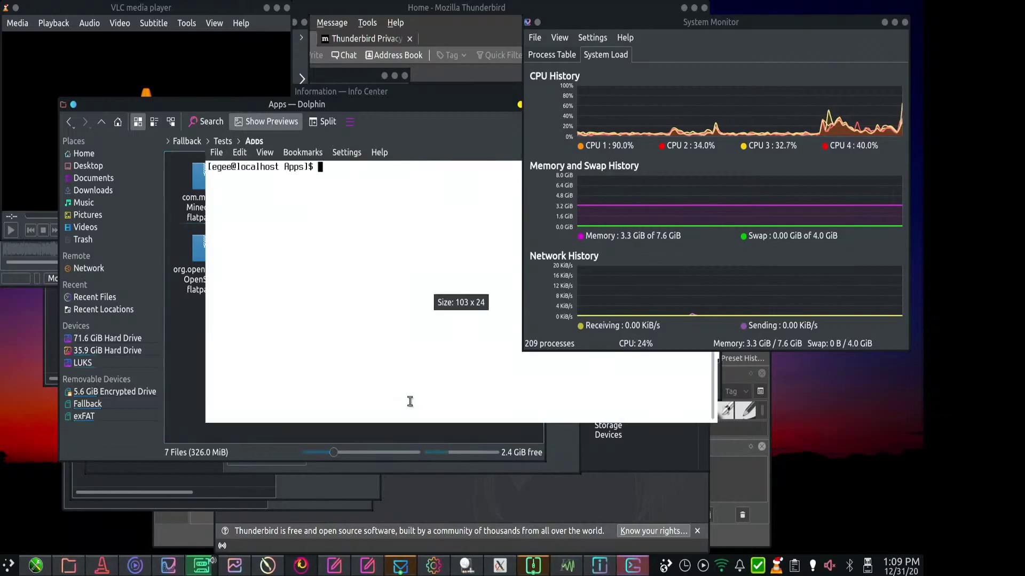
Run 'snap' and 'flatpak' in the terminal; both report command not found
{"action": "type", "text": "snap"}
{"action": "key", "text": "Return"}
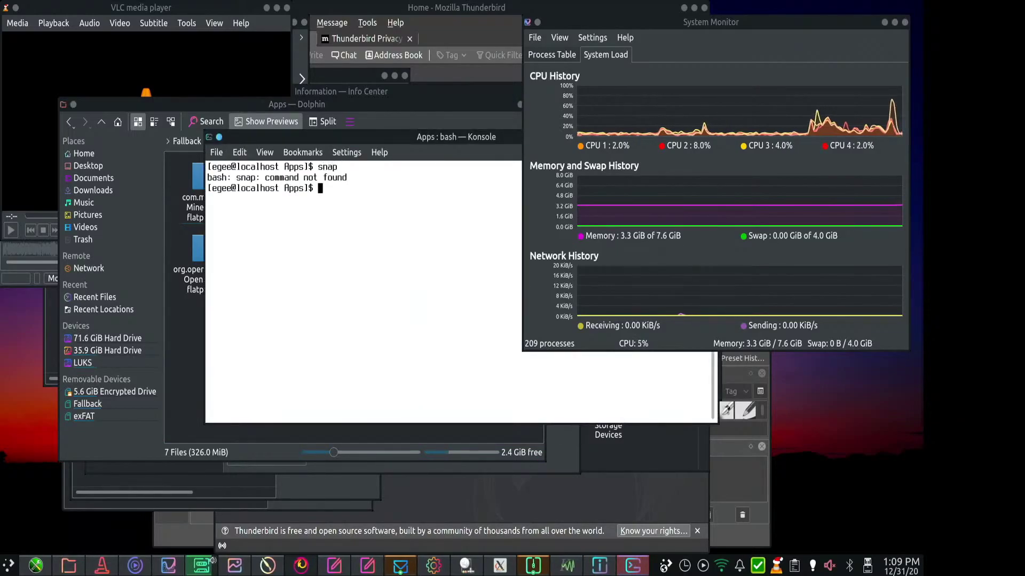
{"action": "type", "text": "flatpak"}
{"action": "key", "text": "Return"}
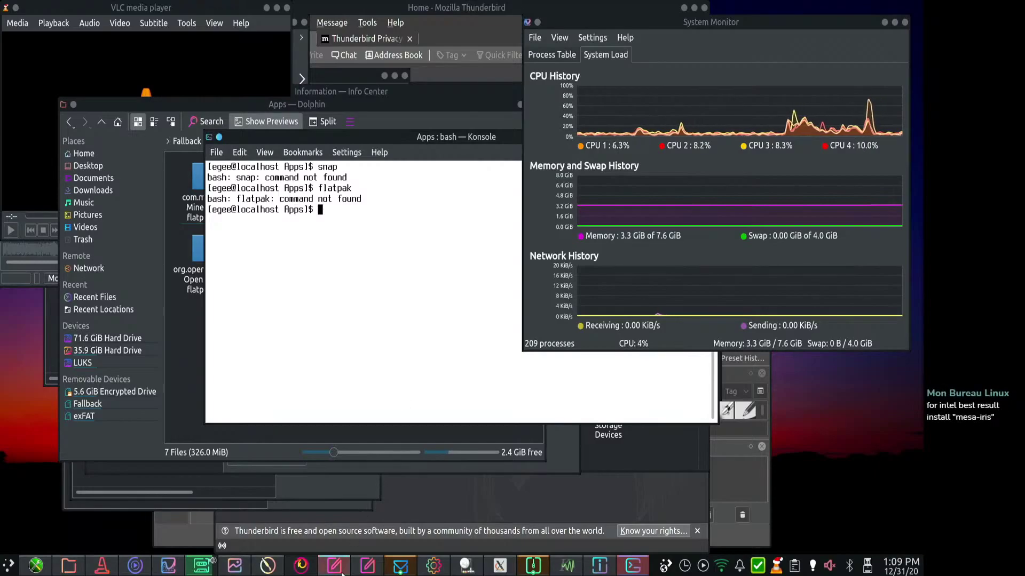
View the OpenSpades flatpakref file in a text editor and close it
{"action": "left_click", "coordinate": [180, 369]}
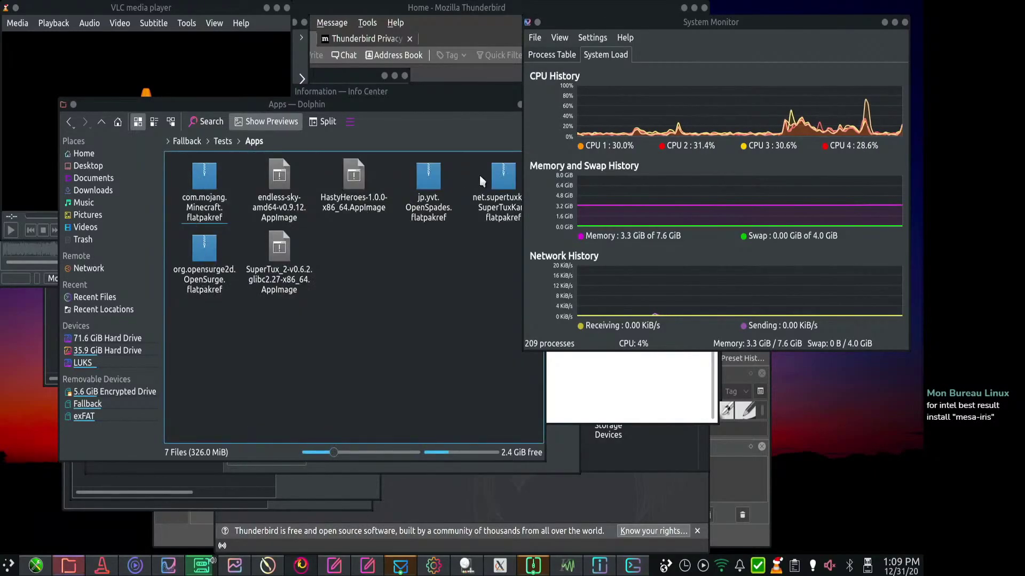
{"action": "double_click", "coordinate": [424, 185]}
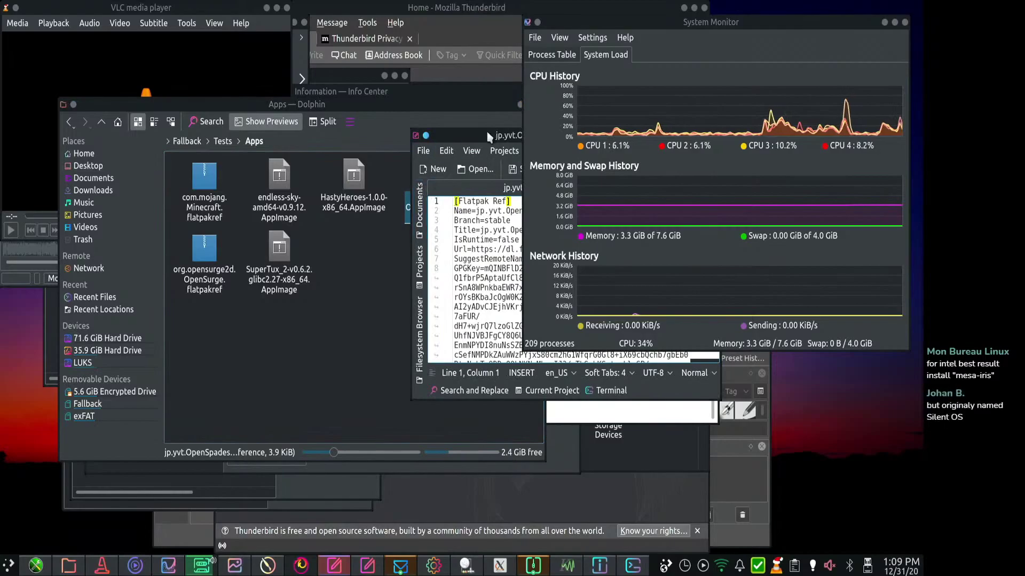
{"action": "left_click_drag", "start_coordinate": [486, 151], "coordinate": [203, 167]}
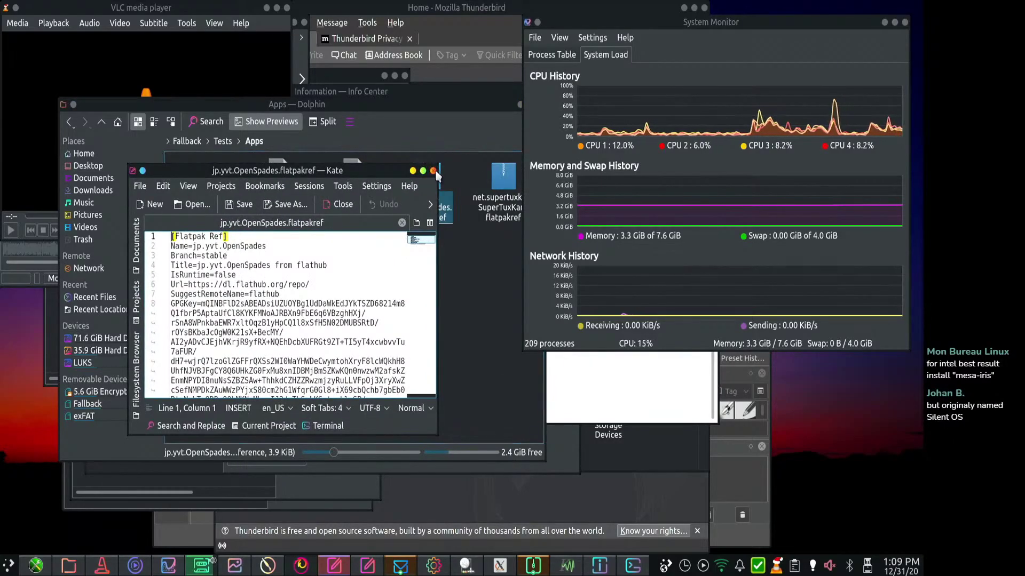
{"action": "left_click", "coordinate": [433, 170]}
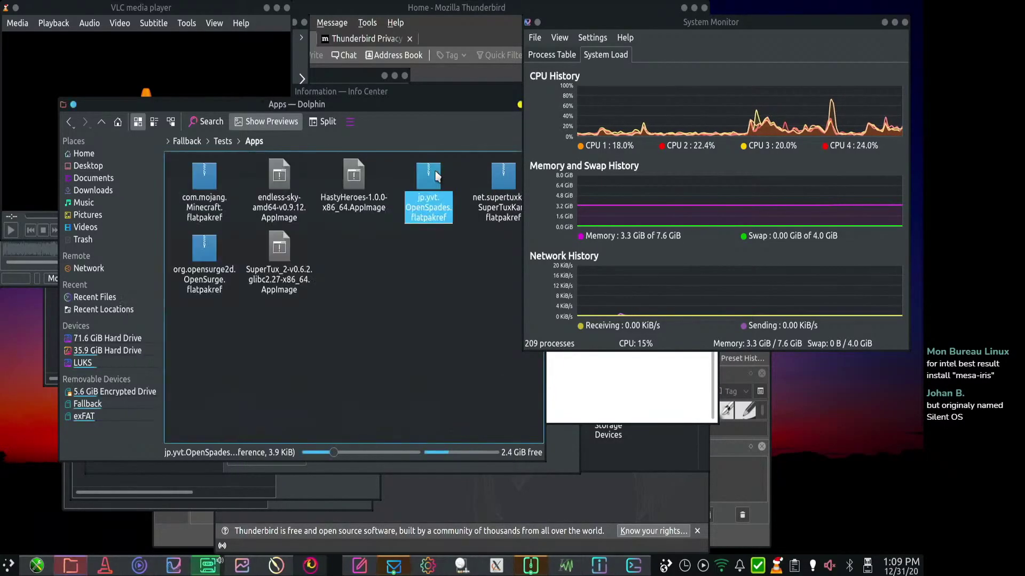
Launch the SuperTux AppImage, accepting the execute warning, and launch it again
{"action": "left_click", "coordinate": [285, 249]}
{"action": "double_click", "coordinate": [284, 249]}
{"action": "left_click", "coordinate": [488, 280]}
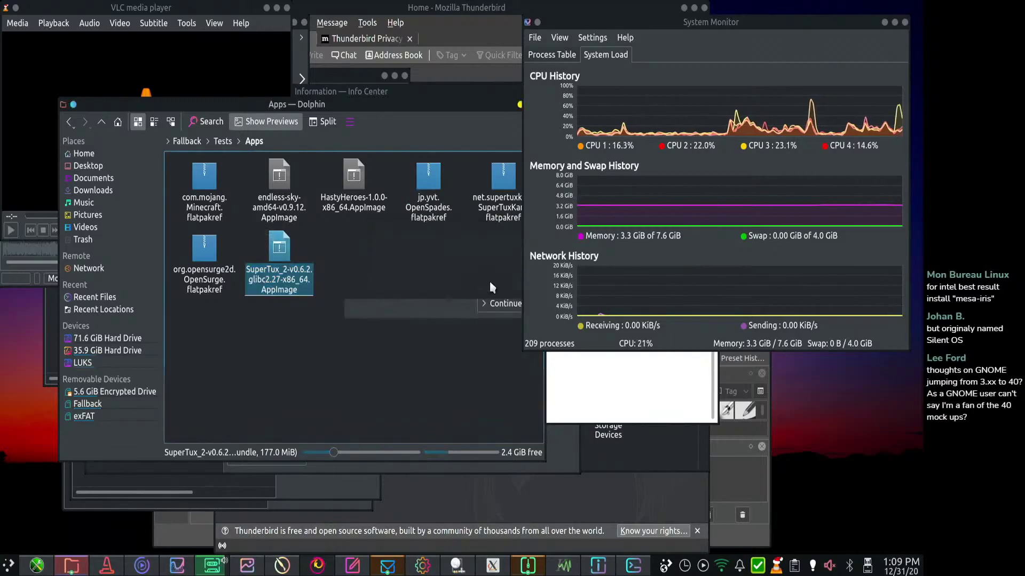
{"action": "left_click", "coordinate": [495, 305]}
{"action": "right_click", "coordinate": [495, 308]}
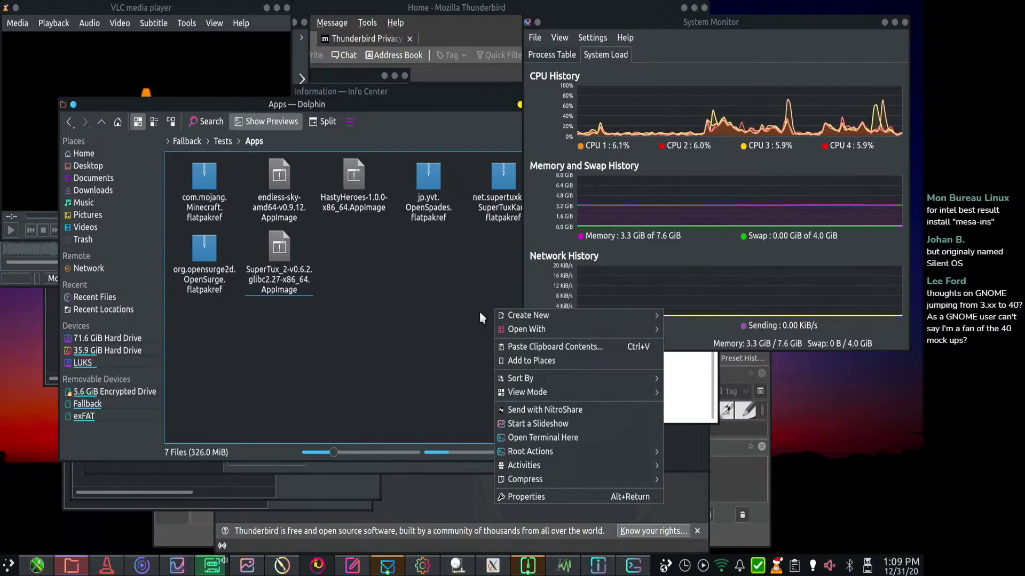
{"action": "left_click", "coordinate": [467, 306]}
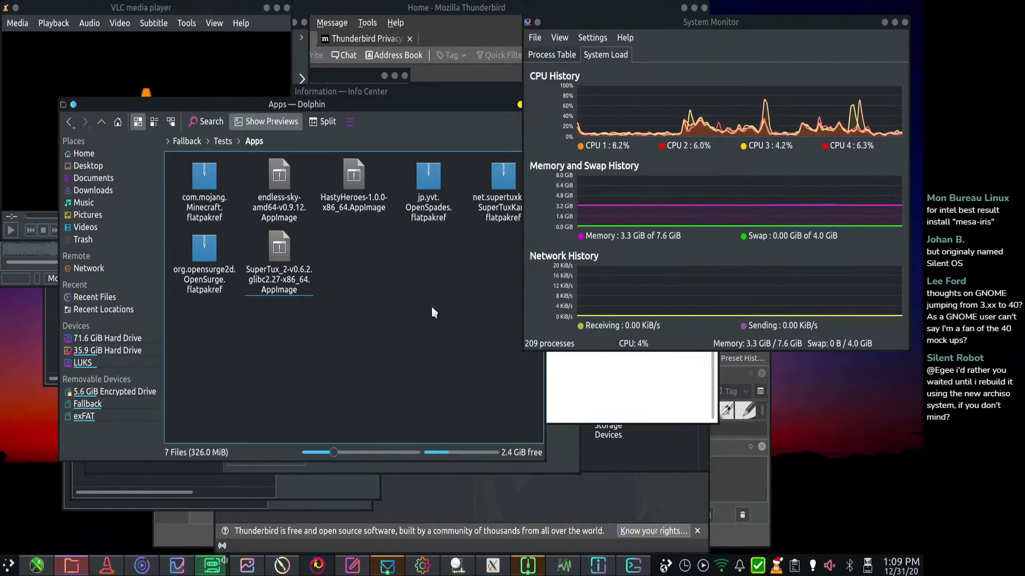
{"action": "left_click", "coordinate": [290, 281]}
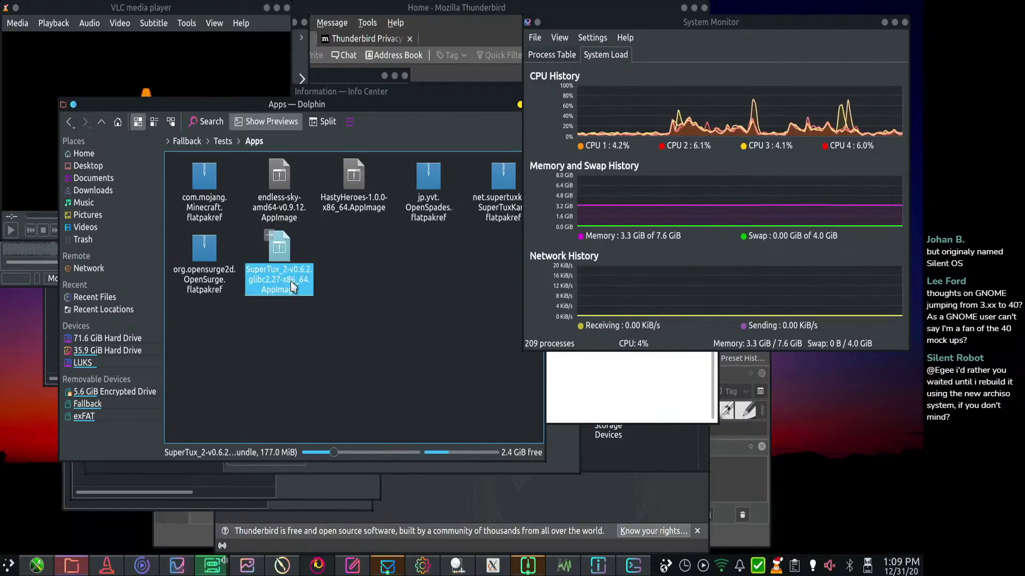
{"action": "left_click", "coordinate": [479, 277]}
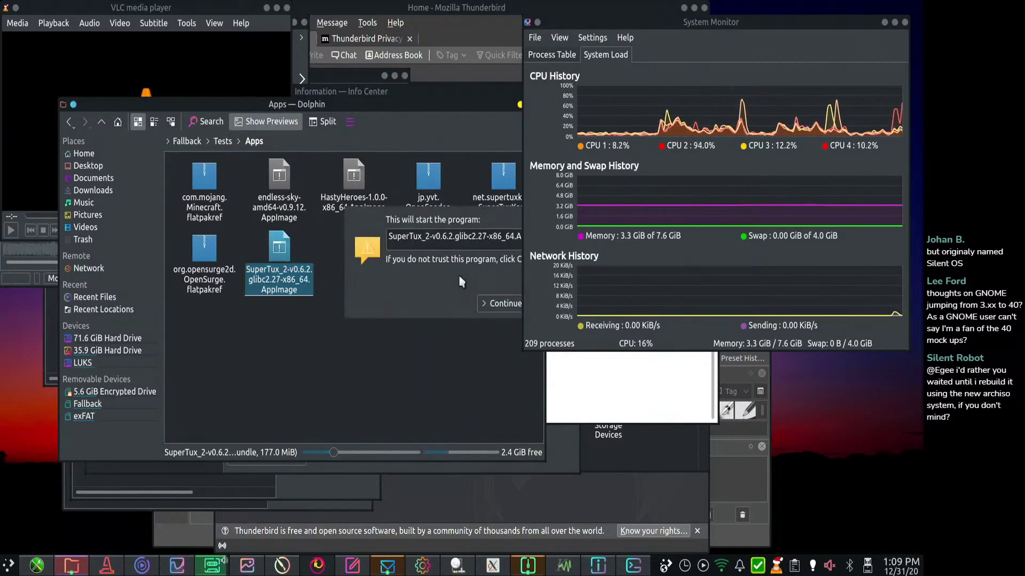
{"action": "left_click", "coordinate": [505, 304]}
Open a second Konsole terminal from the Apps folder's context menu
{"action": "right_click", "coordinate": [397, 283]}
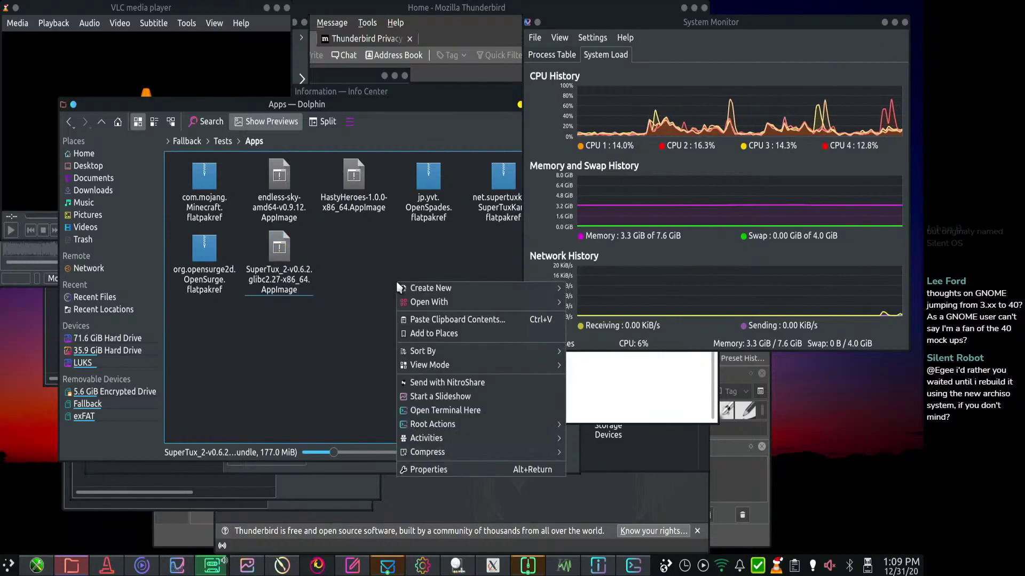
{"action": "mouse_move", "coordinate": [438, 454]}
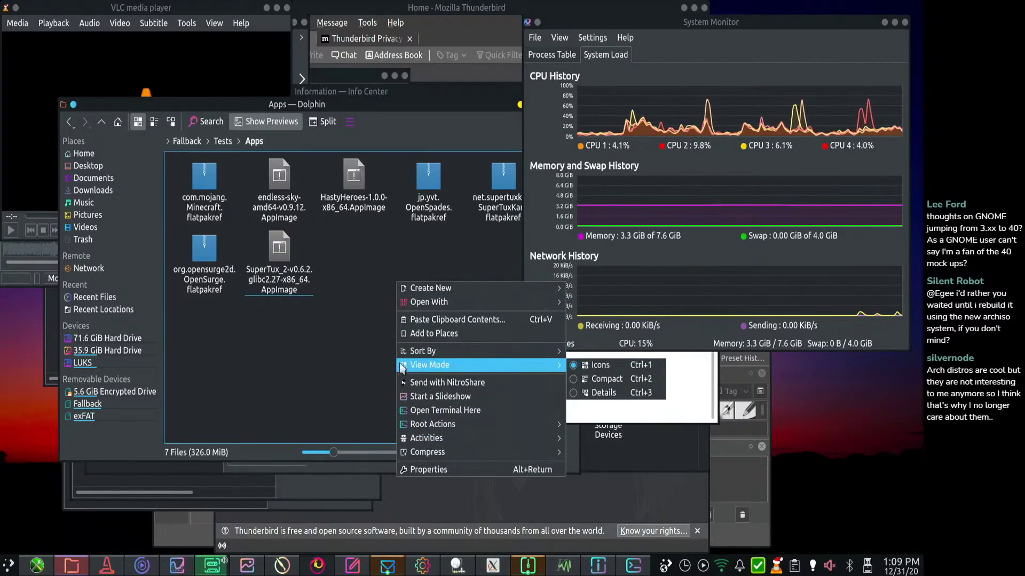
{"action": "left_click", "coordinate": [348, 275]}
{"action": "right_click", "coordinate": [348, 275]}
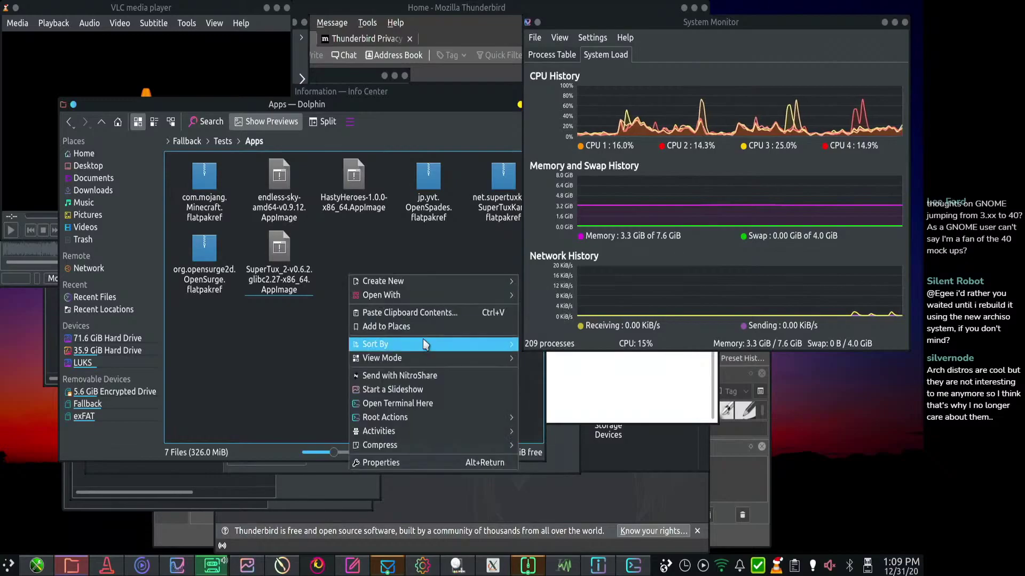
{"action": "left_click", "coordinate": [398, 403]}
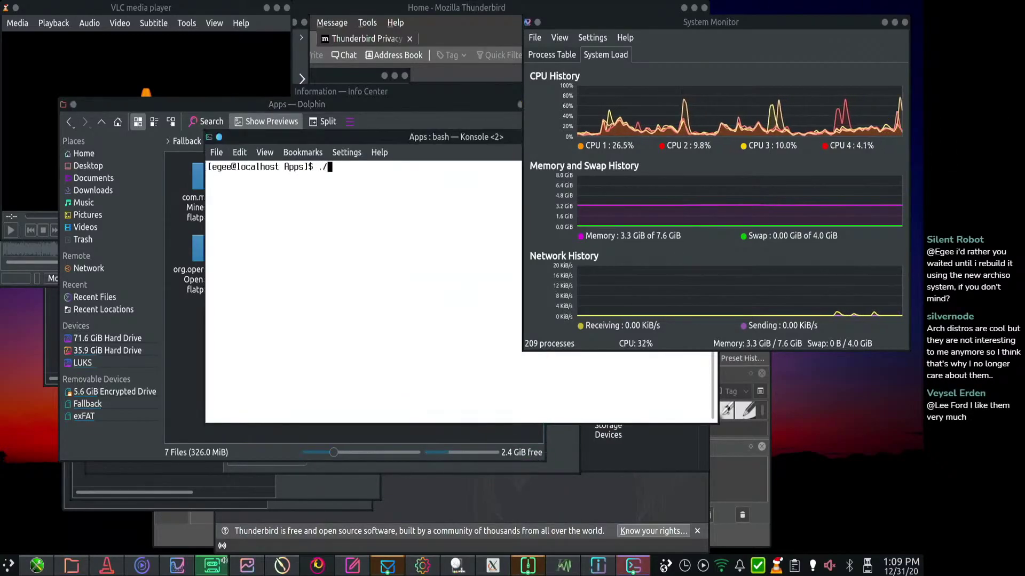
List the Apps folder with ls and try running the SuperTux AppImage with ./
{"action": "type", "text": "./Super"}
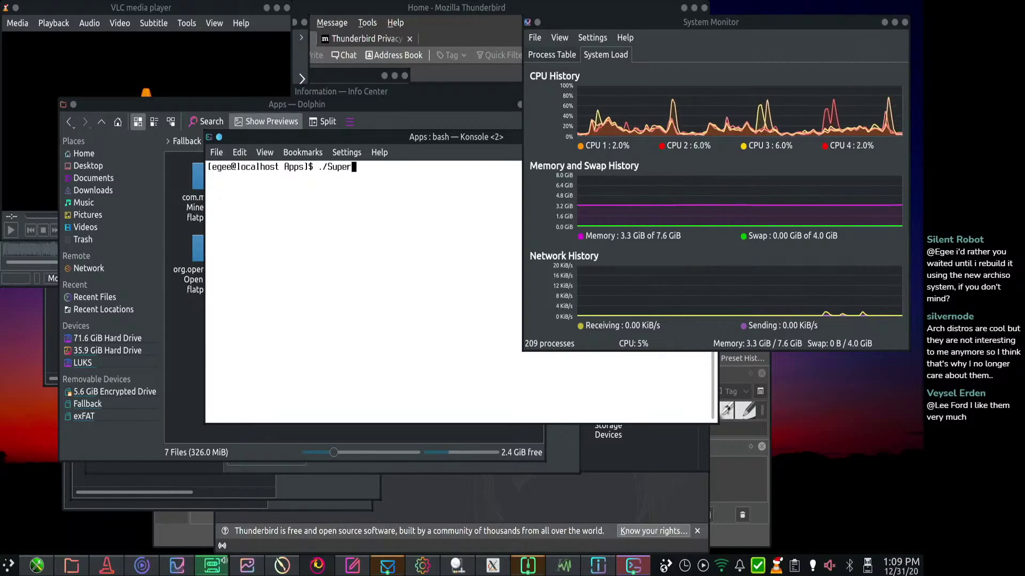
{"action": "key", "text": "BackSpace"}
{"action": "key", "text": "BackSpace"}
{"action": "key", "text": "BackSpace"}
{"action": "key", "text": "BackSpace"}
{"action": "key", "text": "BackSpace"}
{"action": "type", "text": "ls"}
{"action": "key", "text": "Return"}
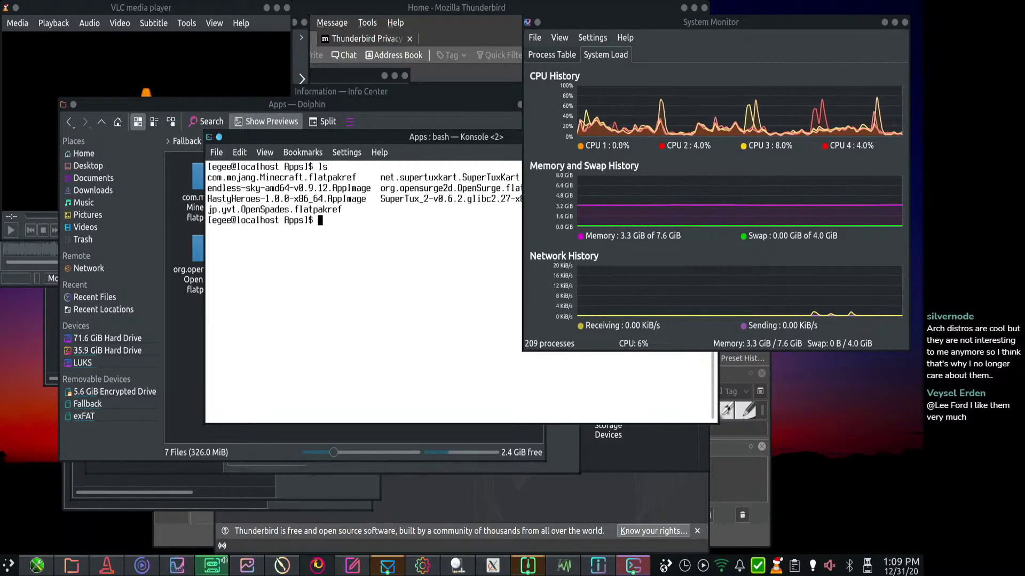
{"action": "type", "text": "./"}
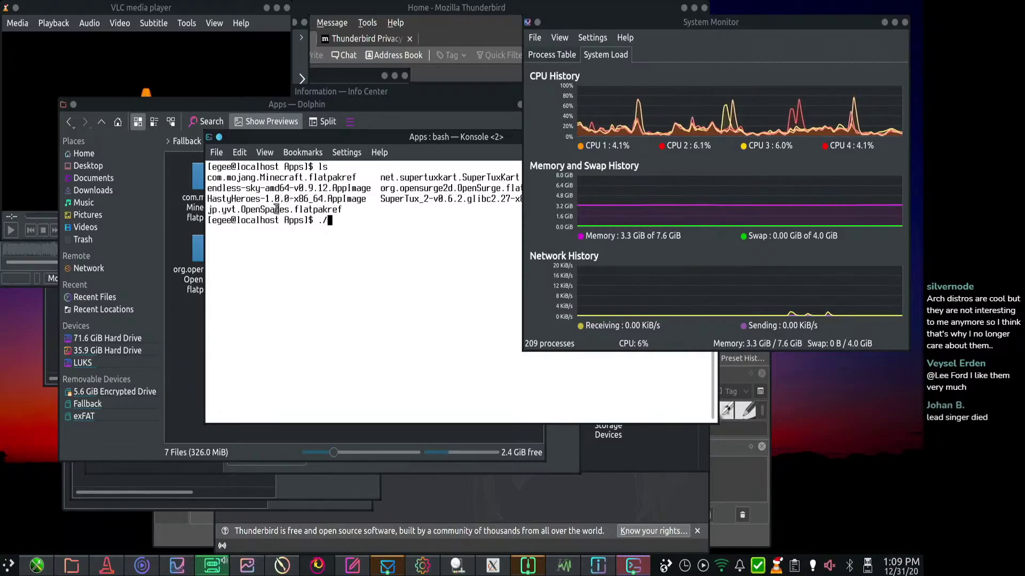
{"action": "double_click", "coordinate": [429, 203]}
{"action": "middle_click", "coordinate": [430, 200]}
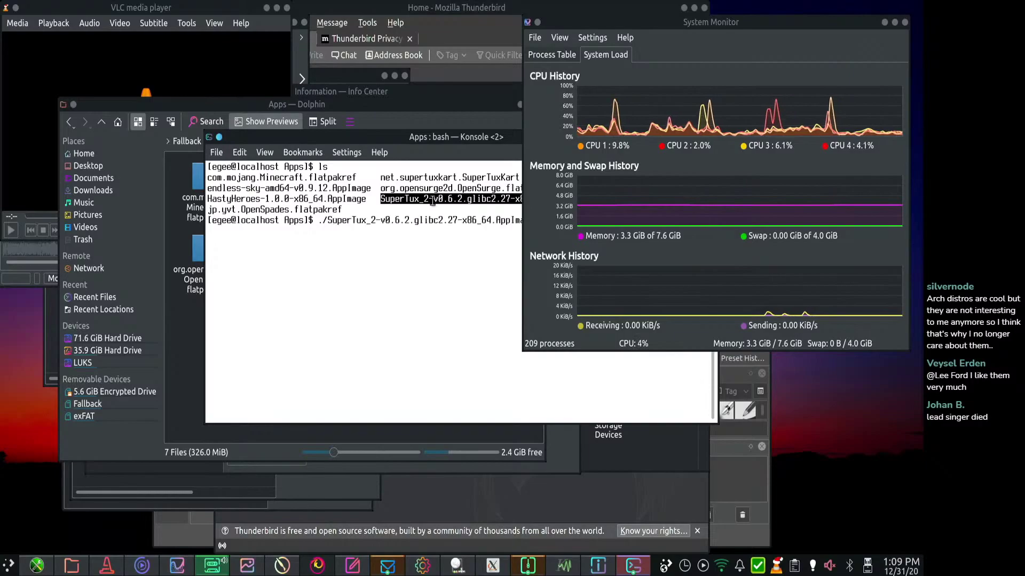
{"action": "key", "text": "Return"}
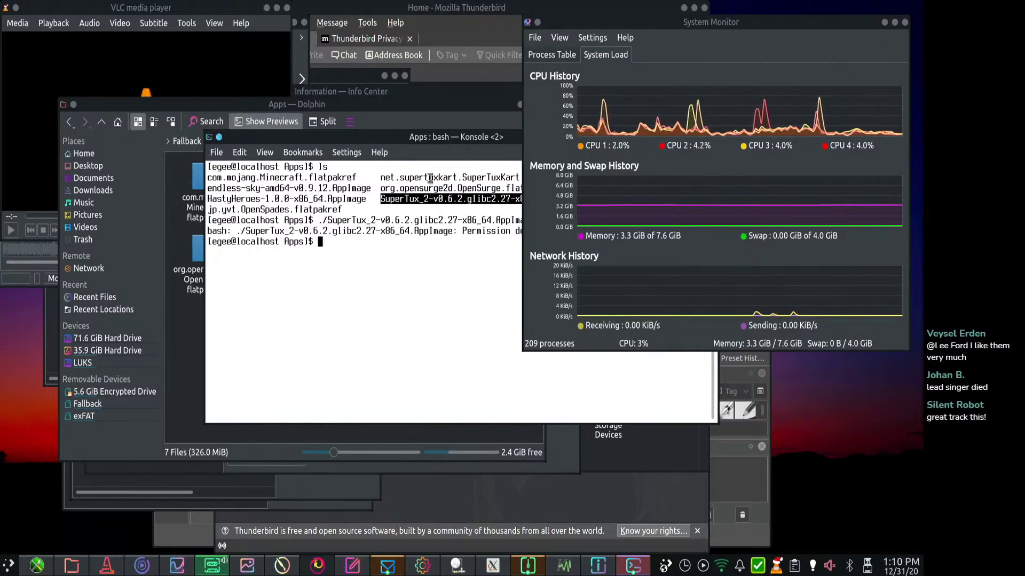
Run chmod +x on the SuperTux AppImage and rerun it, which still gives Permission denied
{"action": "left_click_drag", "start_coordinate": [442, 142], "coordinate": [320, 156]}
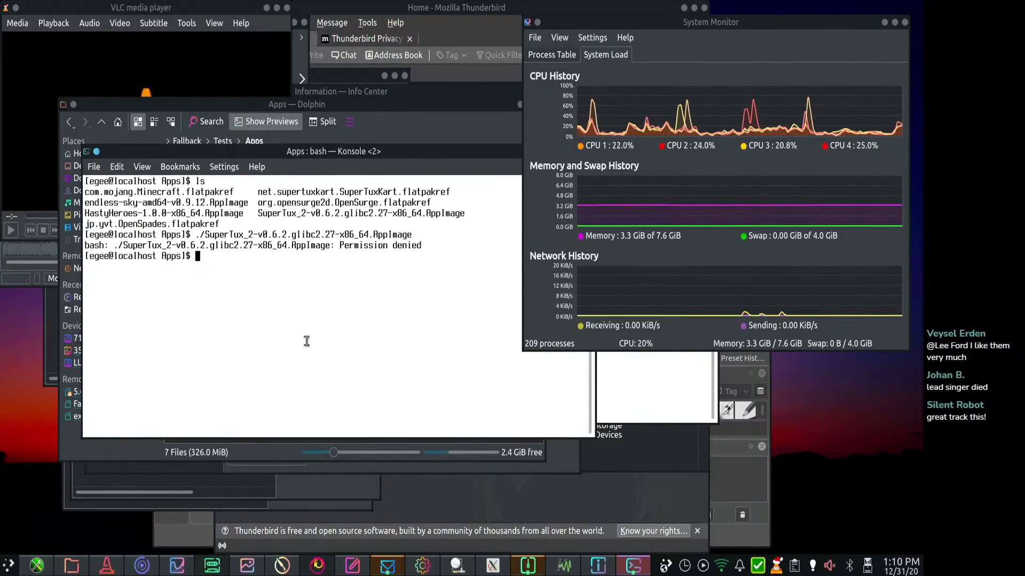
{"action": "type", "text": "chmod +x mesa"}
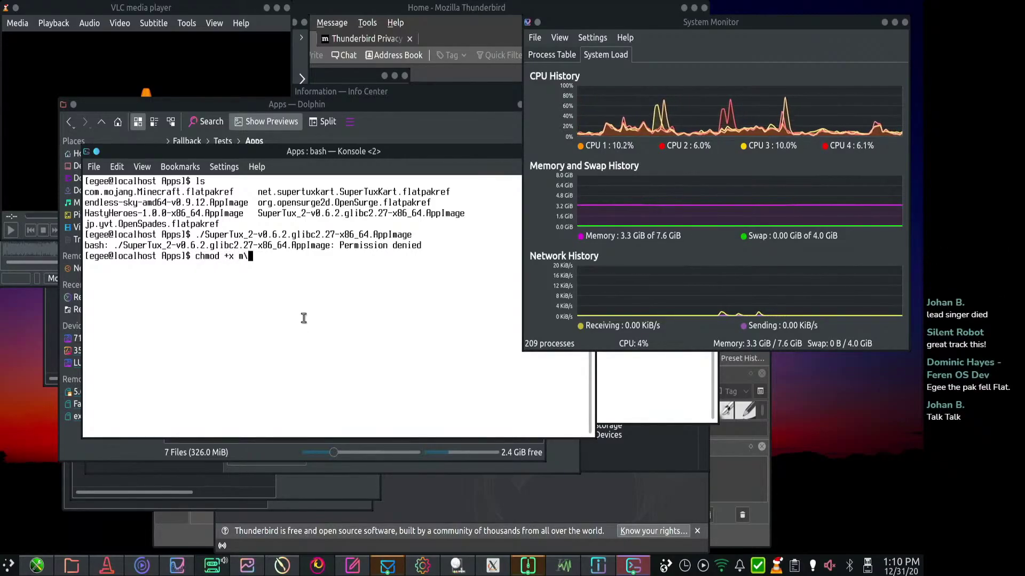
{"action": "middle_click", "coordinate": [293, 240]}
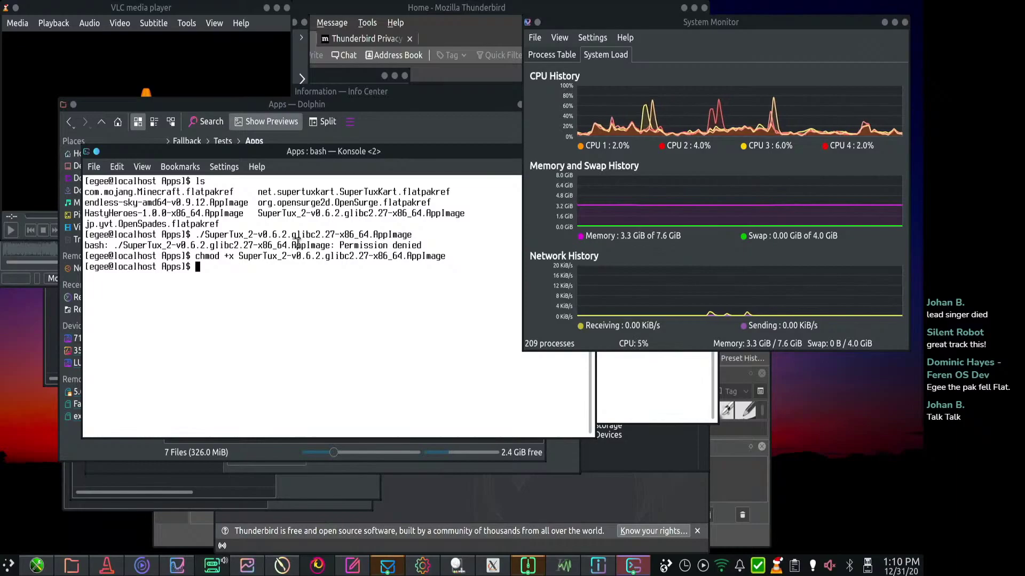
{"action": "key", "text": "Up"}
{"action": "key", "text": "Up"}
{"action": "key", "text": "Return"}
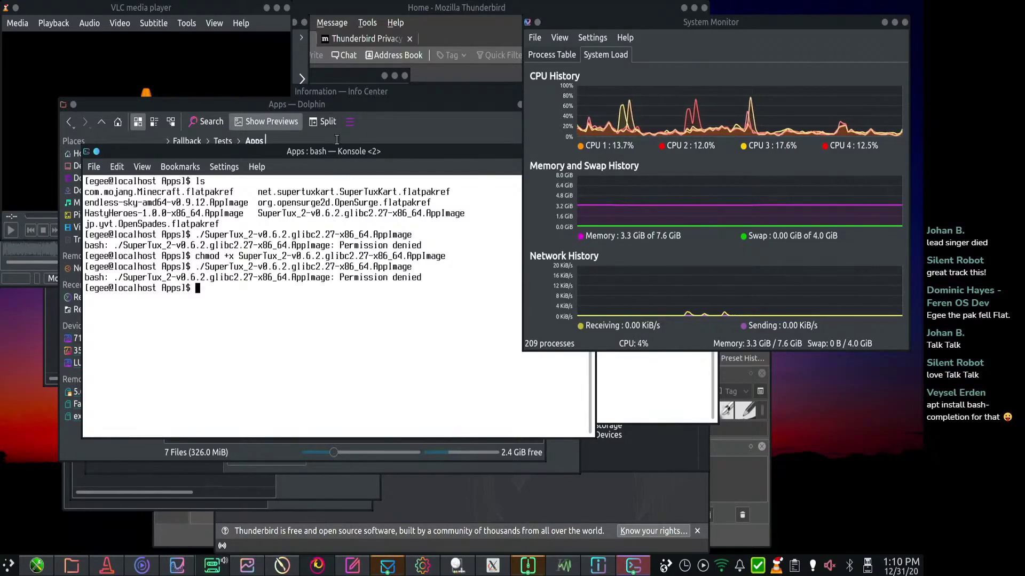
{"action": "left_click", "coordinate": [329, 107]}
{"action": "right_click", "coordinate": [276, 262]}
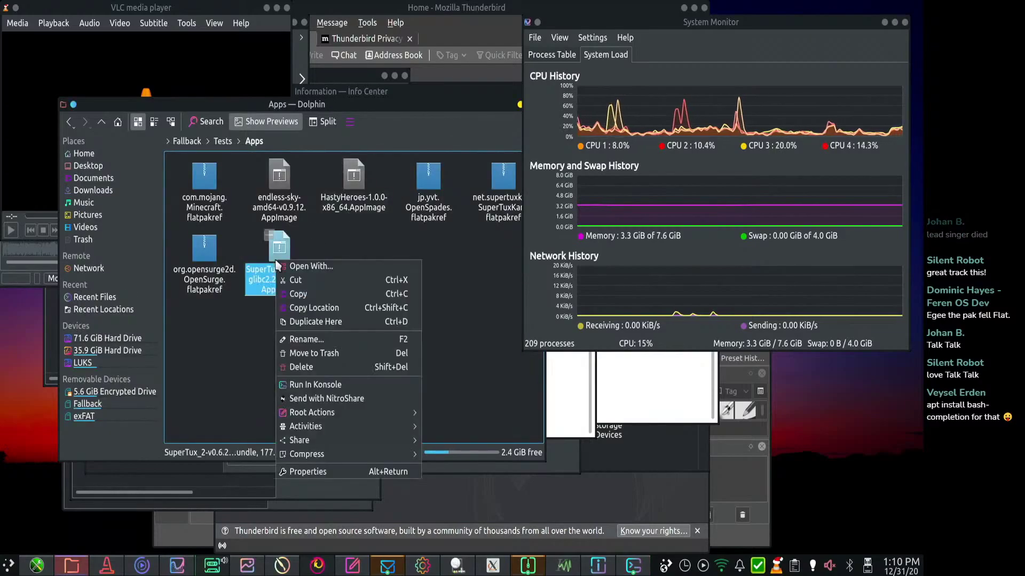
Check the SuperTux AppImage's Permissions in Properties to confirm it is executable
{"action": "left_click", "coordinate": [295, 476]}
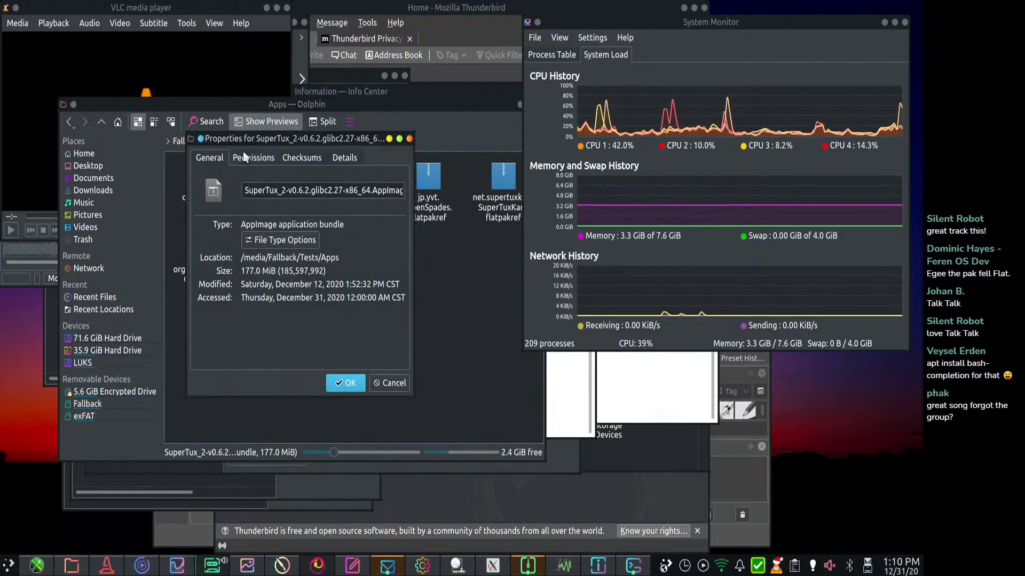
{"action": "left_click", "coordinate": [269, 158]}
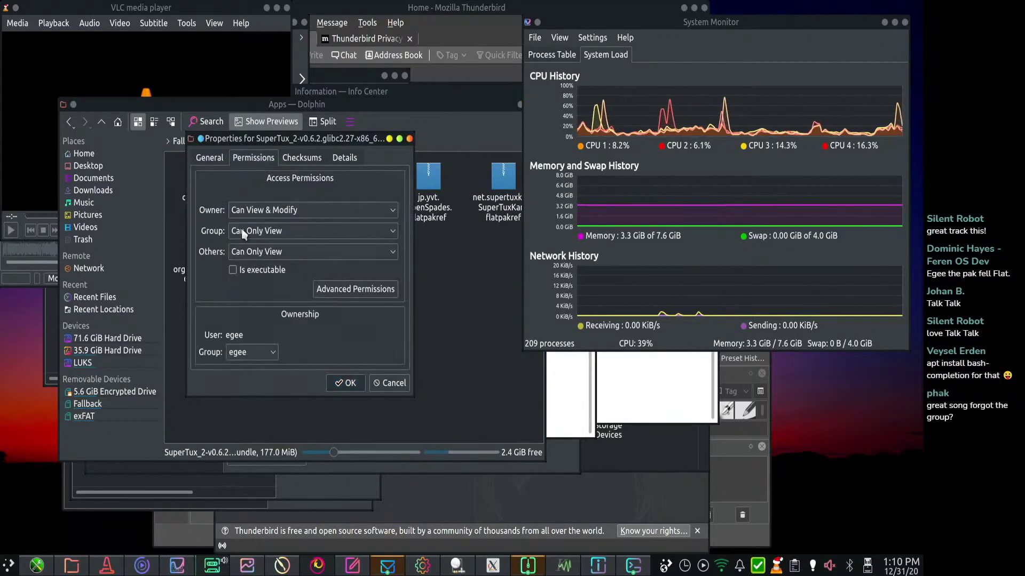
{"action": "left_click", "coordinate": [345, 383]}
Rerun the AppImage in Konsole, then select all seven files in the Apps folder
{"action": "key", "text": "alt+Tab"}
{"action": "key", "text": "Up"}
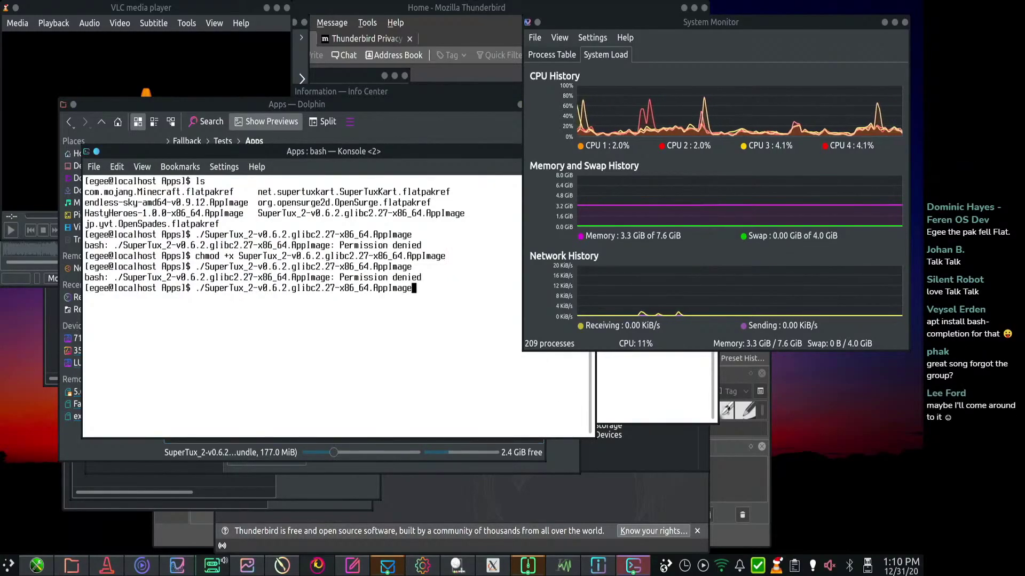
{"action": "key", "text": "Return"}
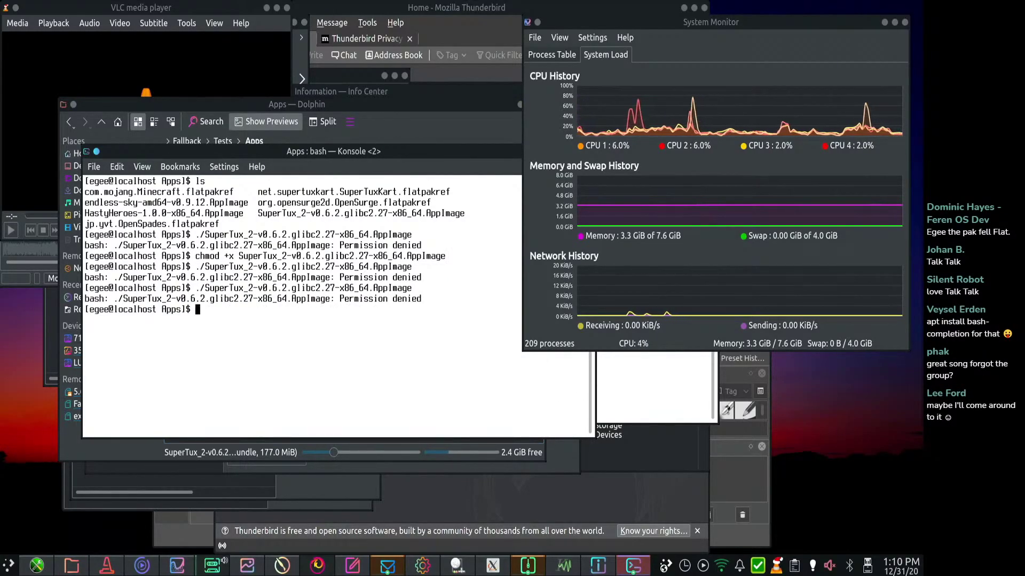
{"action": "left_click", "coordinate": [382, 111]}
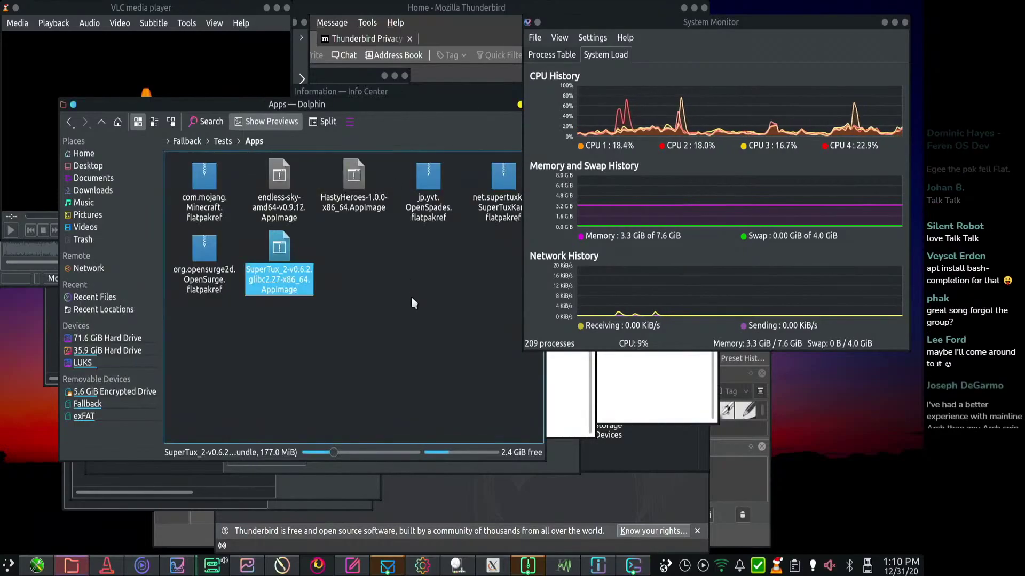
{"action": "key", "text": "ctrl+a"}
Paste the Apps files into Home, then copy the EgeeDestroyer-3.0 and Geekbench5 folders from Fallback there
{"action": "left_click", "coordinate": [83, 153]}
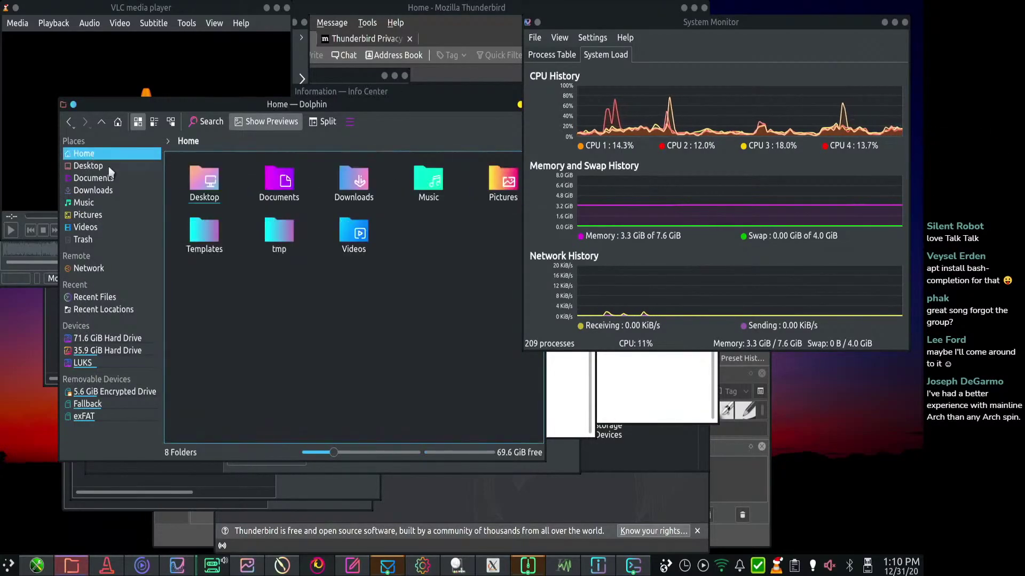
{"action": "key", "text": "ctrl+v"}
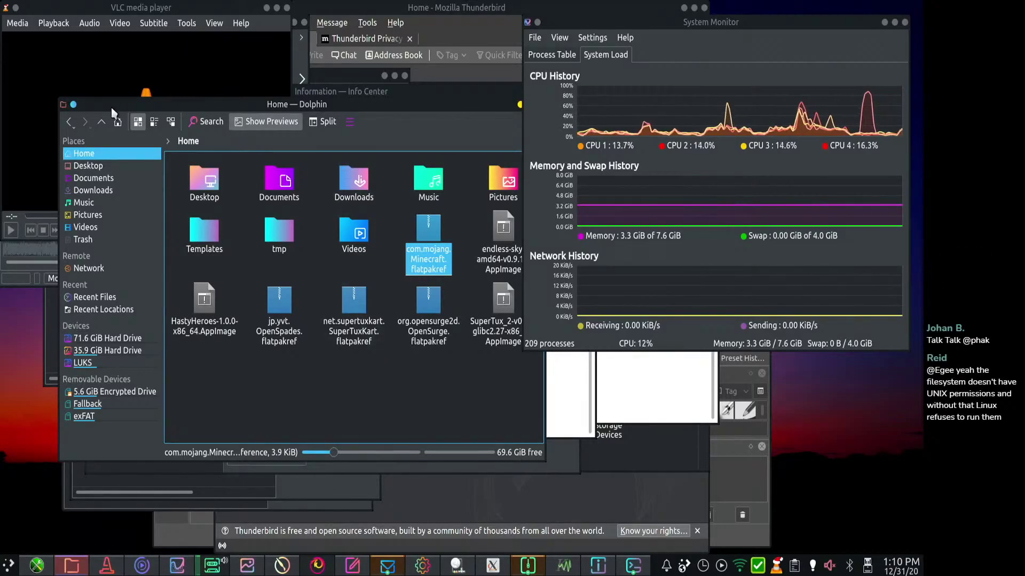
{"action": "left_click", "coordinate": [68, 122]}
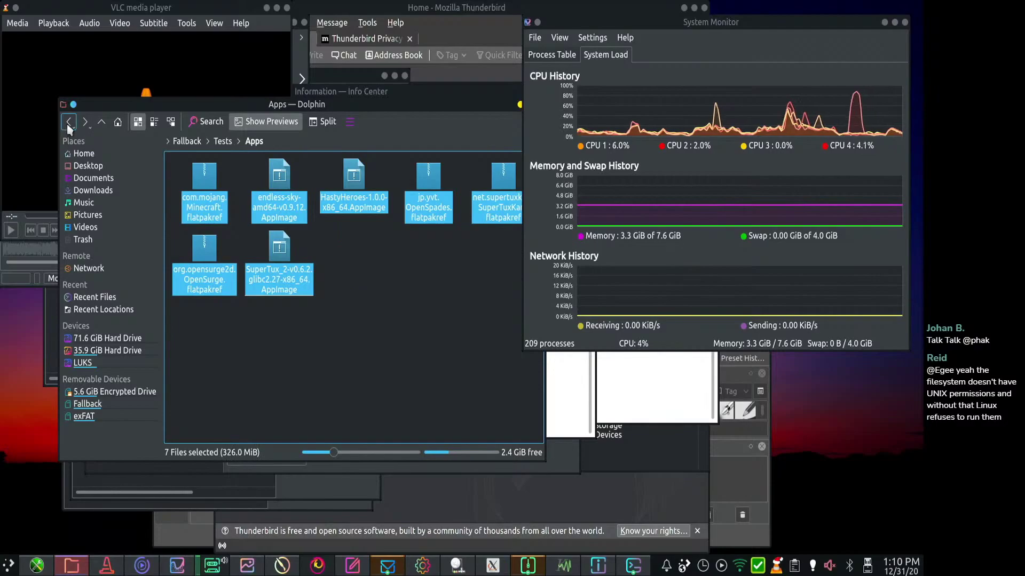
{"action": "left_click", "coordinate": [66, 123]}
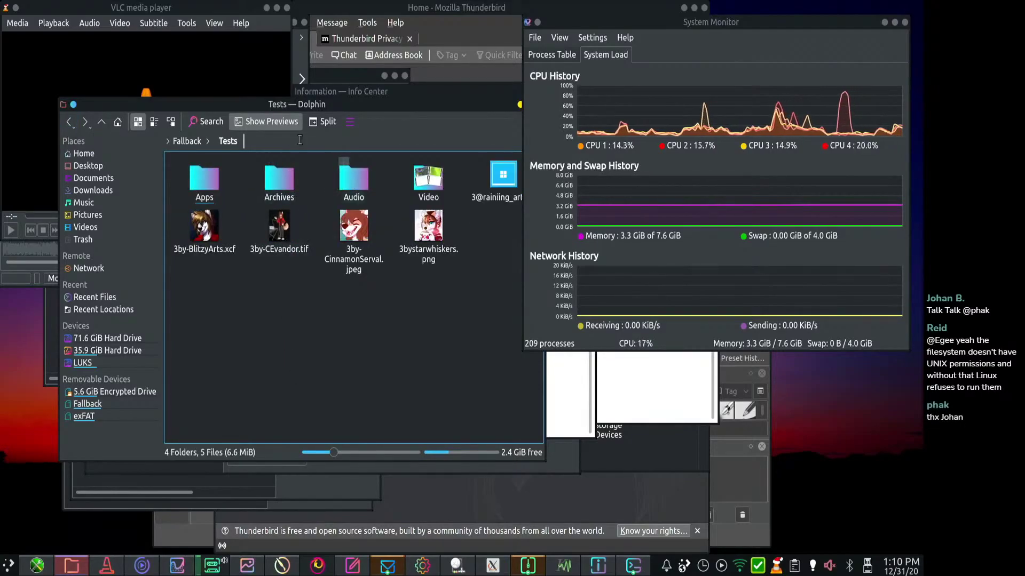
{"action": "left_click_drag", "start_coordinate": [365, 108], "coordinate": [313, 74]}
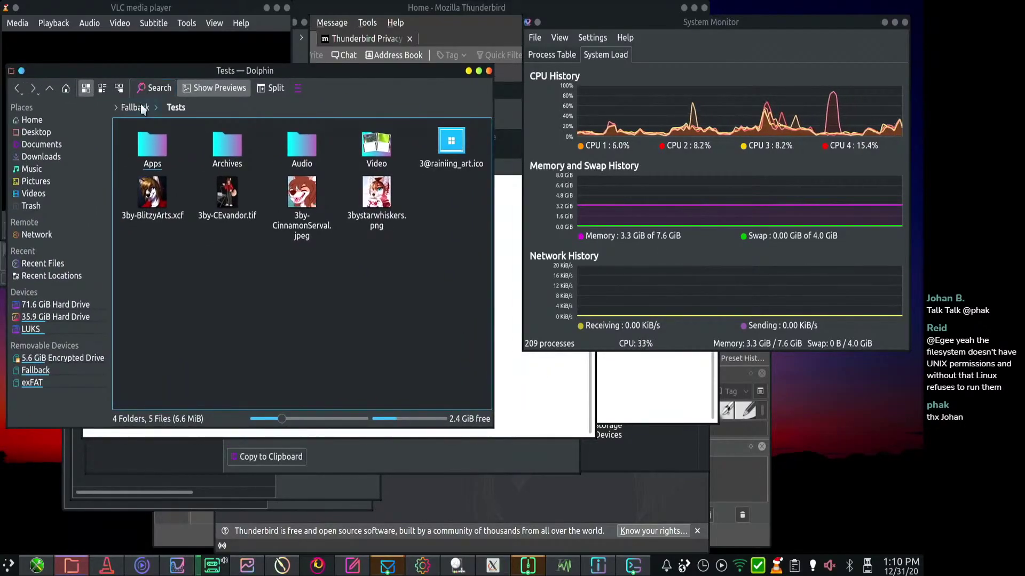
{"action": "left_click", "coordinate": [141, 108]}
{"action": "left_click_drag", "start_coordinate": [213, 208], "coordinate": [149, 136]}
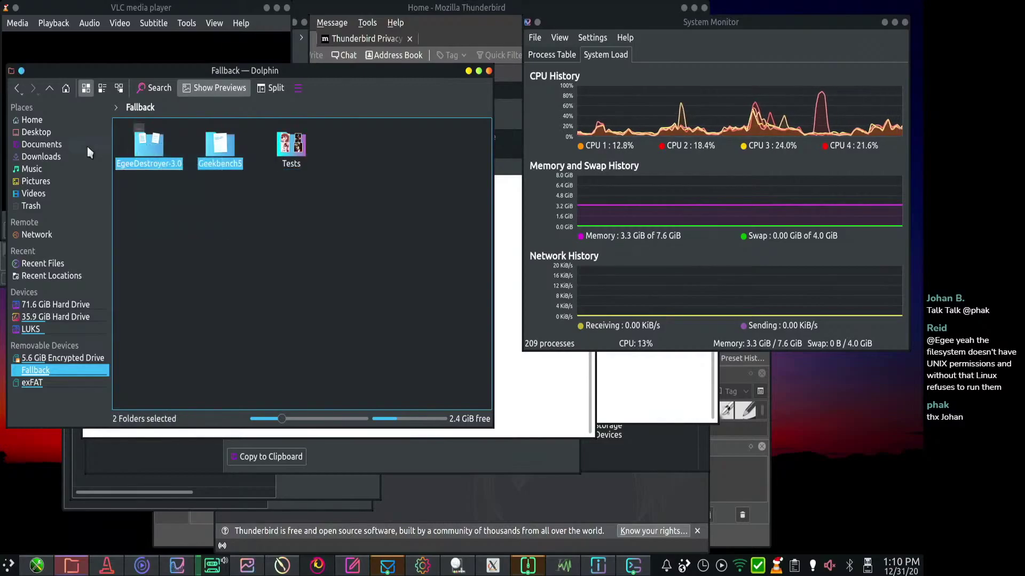
{"action": "left_click", "coordinate": [43, 122]}
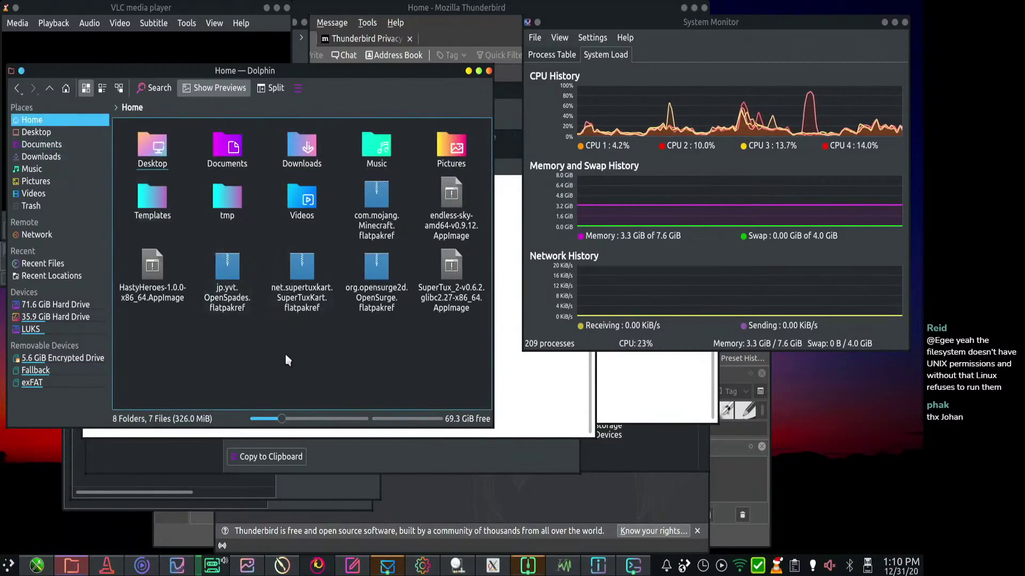
{"action": "key", "text": "ctrl+v"}
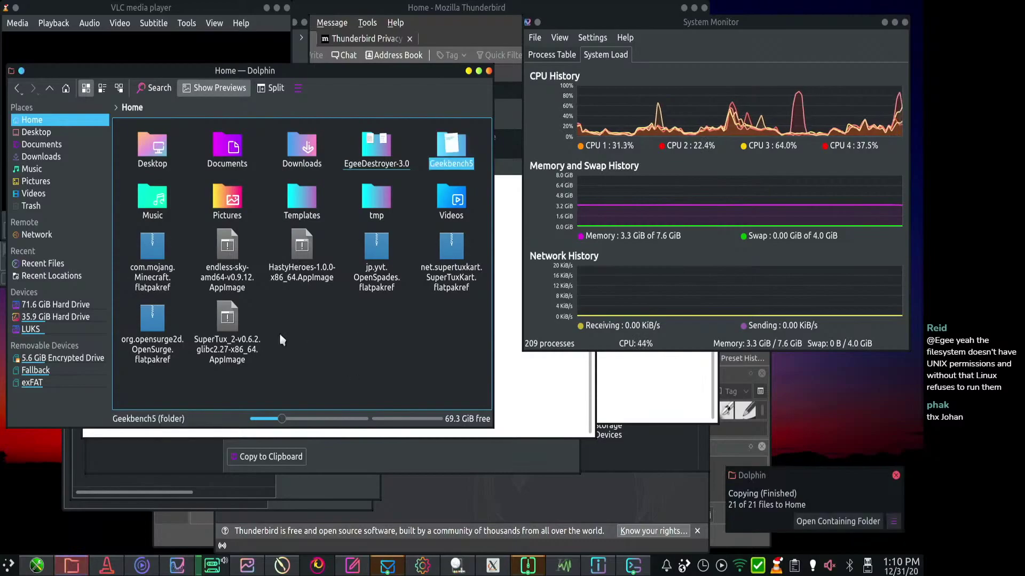
Tick 'Is executable' in the Home copy of the SuperTux AppImage's Permissions and confirm
{"action": "right_click", "coordinate": [220, 337]}
{"action": "left_click", "coordinate": [252, 561]}
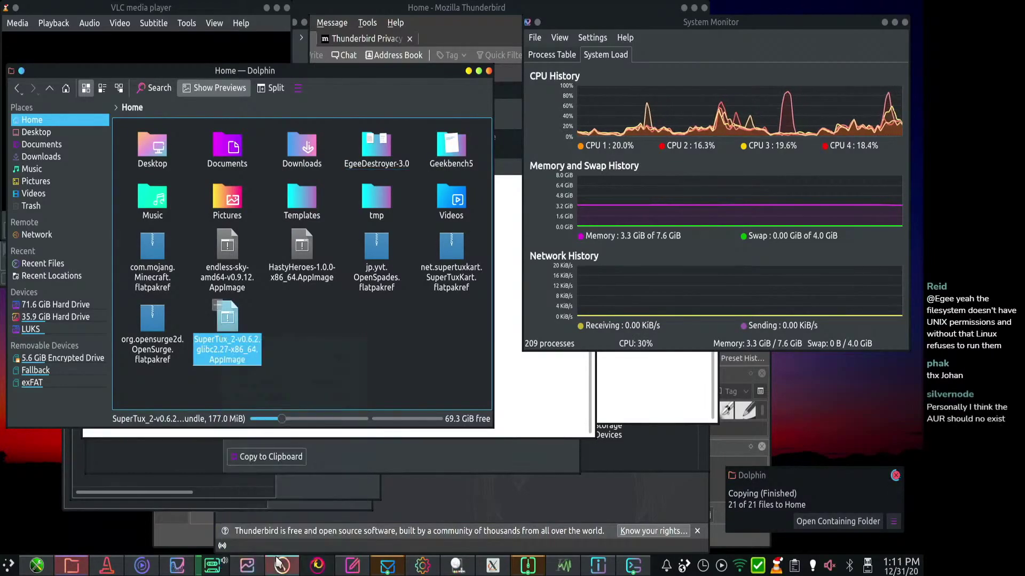
{"action": "left_click", "coordinate": [201, 125]}
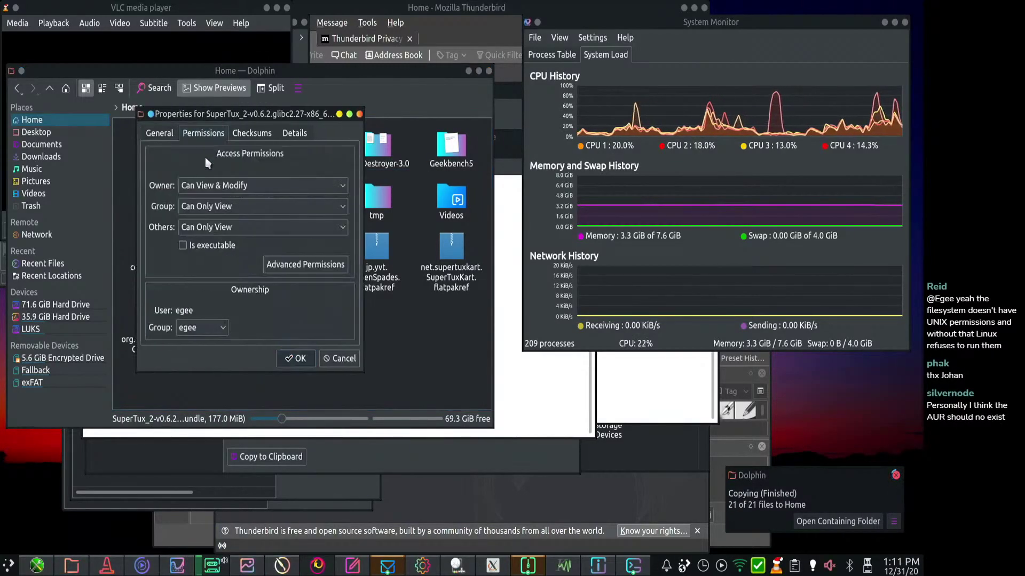
{"action": "left_click", "coordinate": [210, 246]}
{"action": "left_click", "coordinate": [295, 359]}
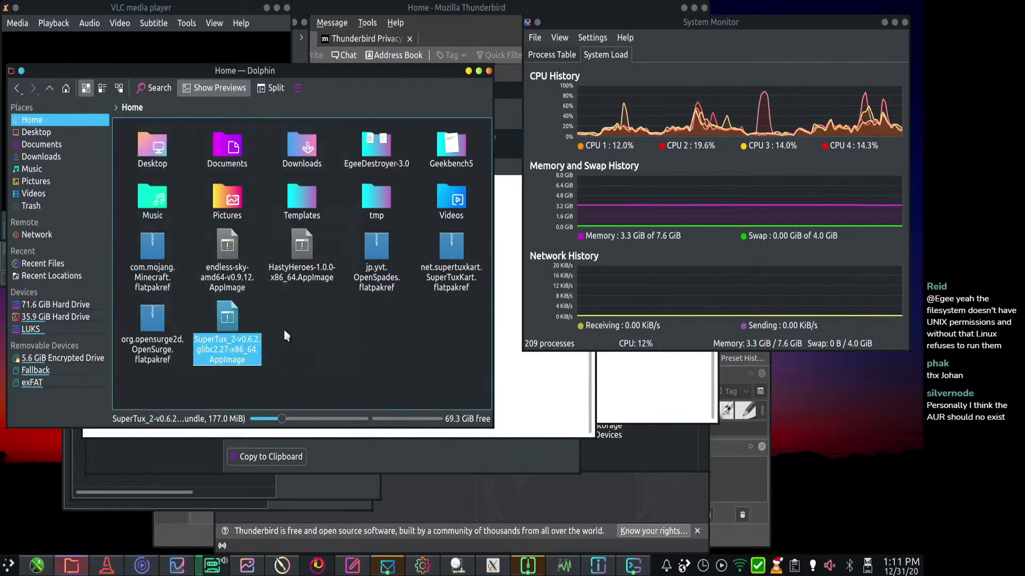
{"action": "right_click", "coordinate": [296, 347]}
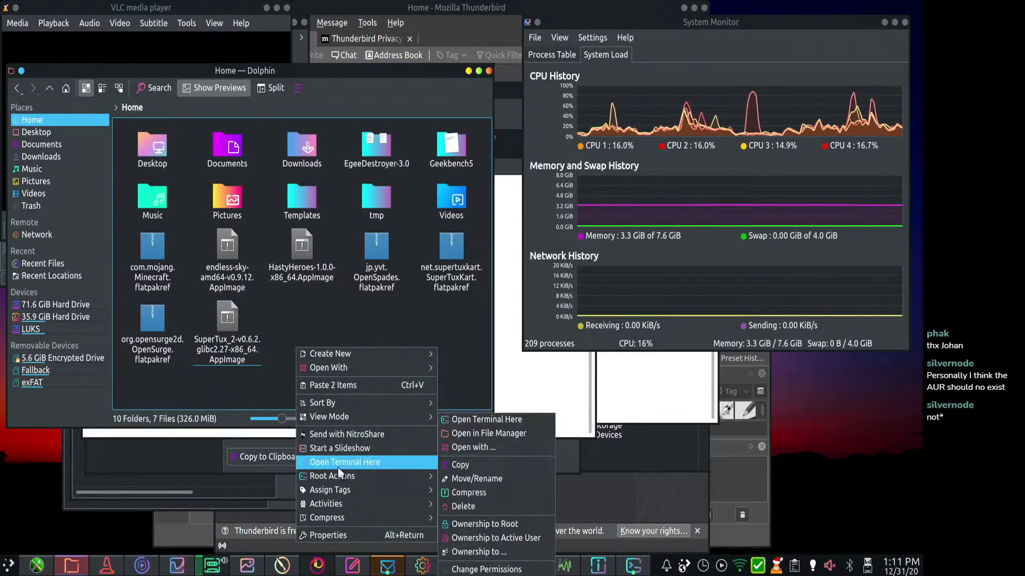
Open a terminal in Home and run the SuperTux AppImage using ./S with Tab completion
{"action": "left_click", "coordinate": [340, 464]}
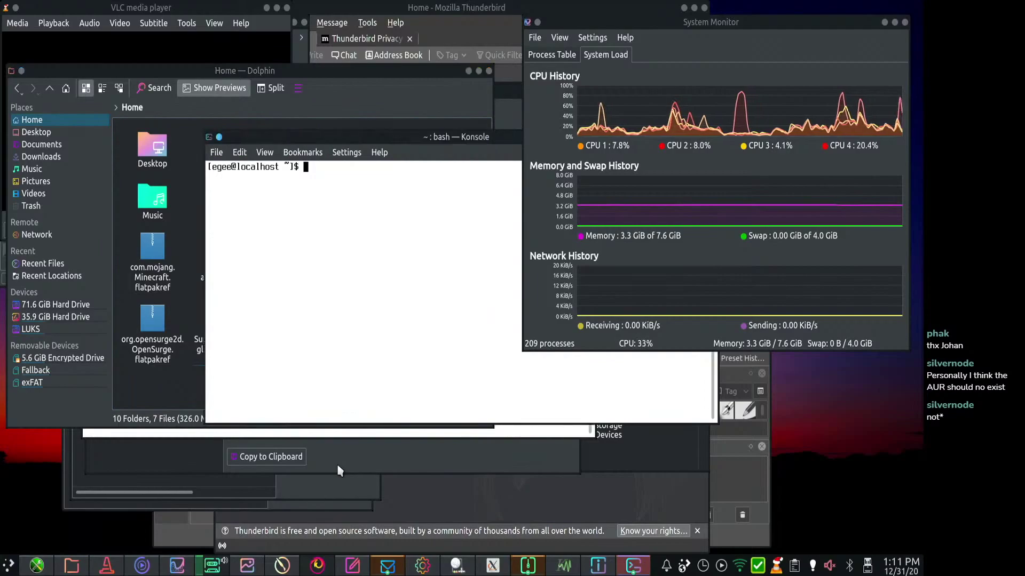
{"action": "type", "text": "./"}
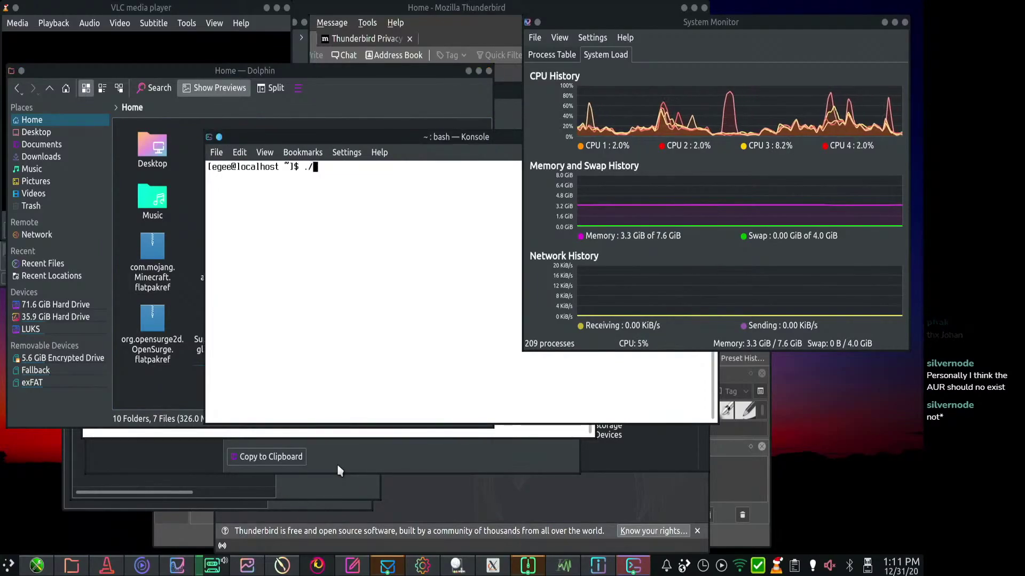
{"action": "type", "text": "S"}
{"action": "key", "text": "Tab"}
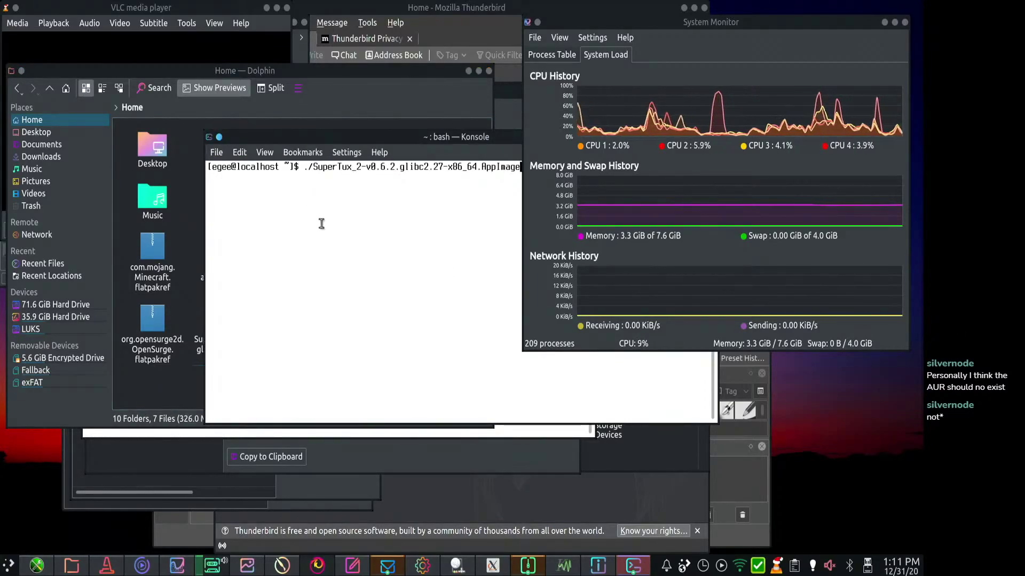
{"action": "key", "text": "Return"}
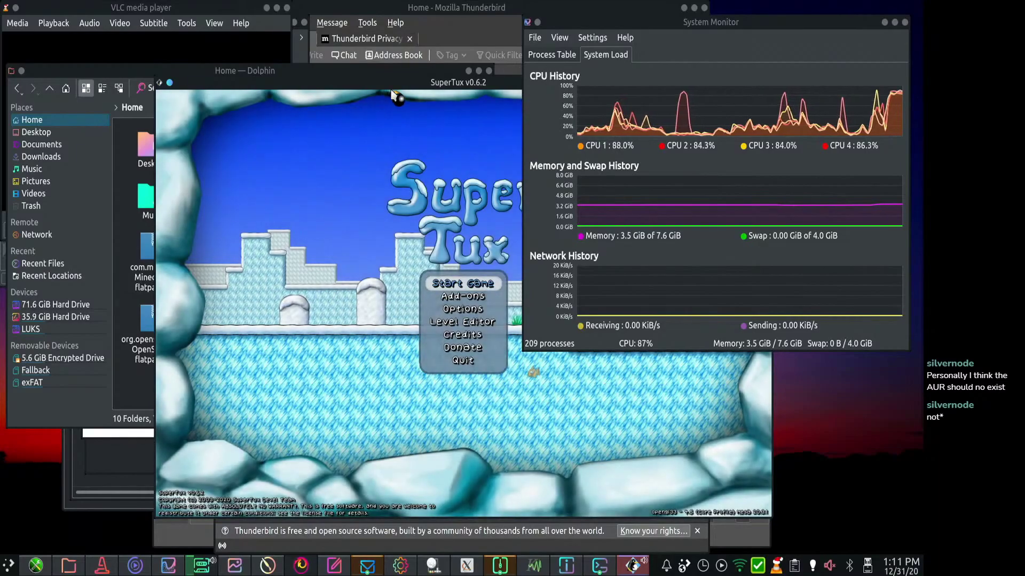
Choose Start Game > Story Mode from the SuperTux main menu
{"action": "left_click_drag", "start_coordinate": [421, 83], "coordinate": [366, 42]}
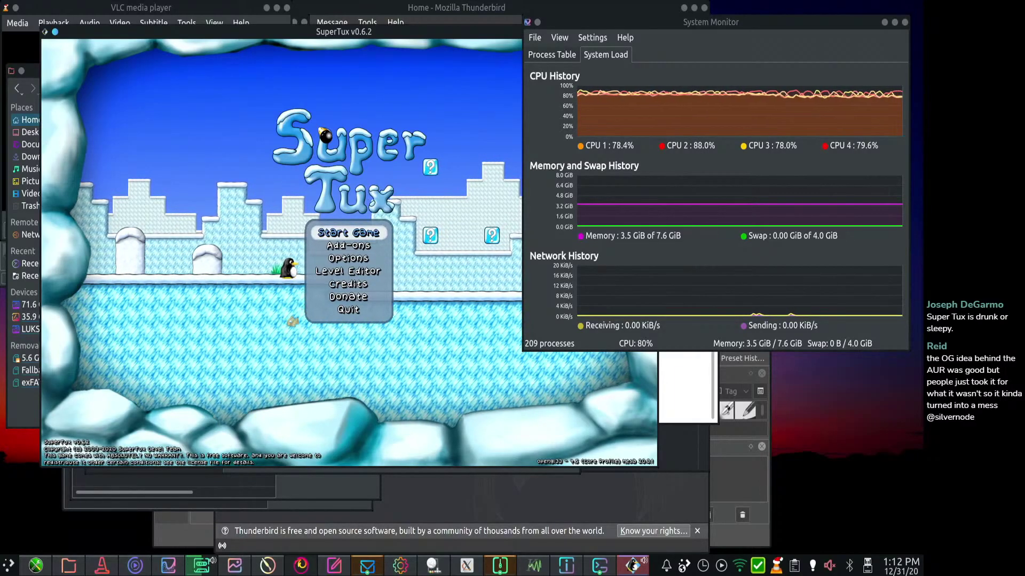
{"action": "key", "text": "Down"}
{"action": "key", "text": "Up"}
{"action": "key", "text": "Return"}
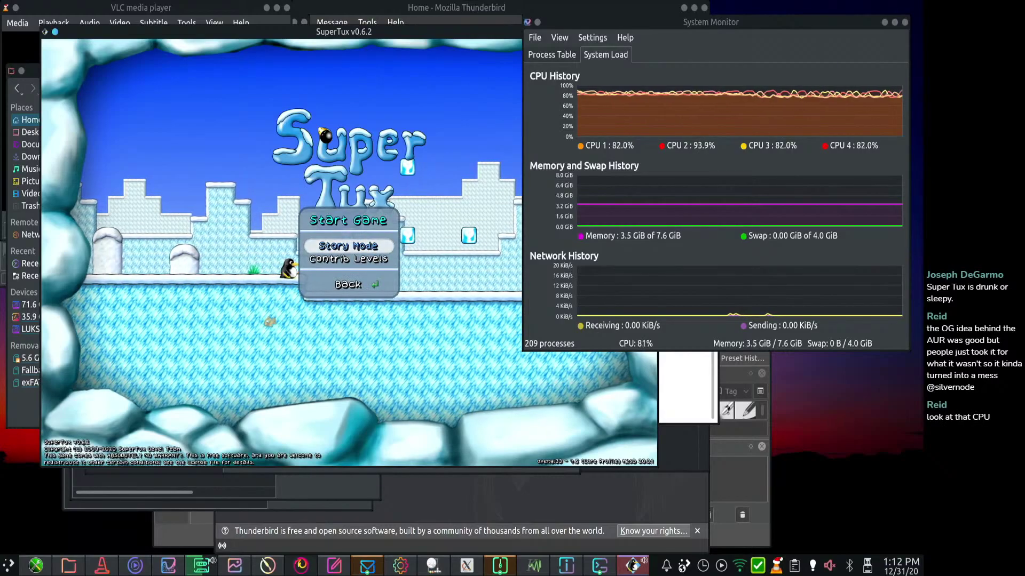
{"action": "key", "text": "Return"}
Move and resize the SuperTux window, then close the game
{"action": "left_click", "coordinate": [332, 9]}
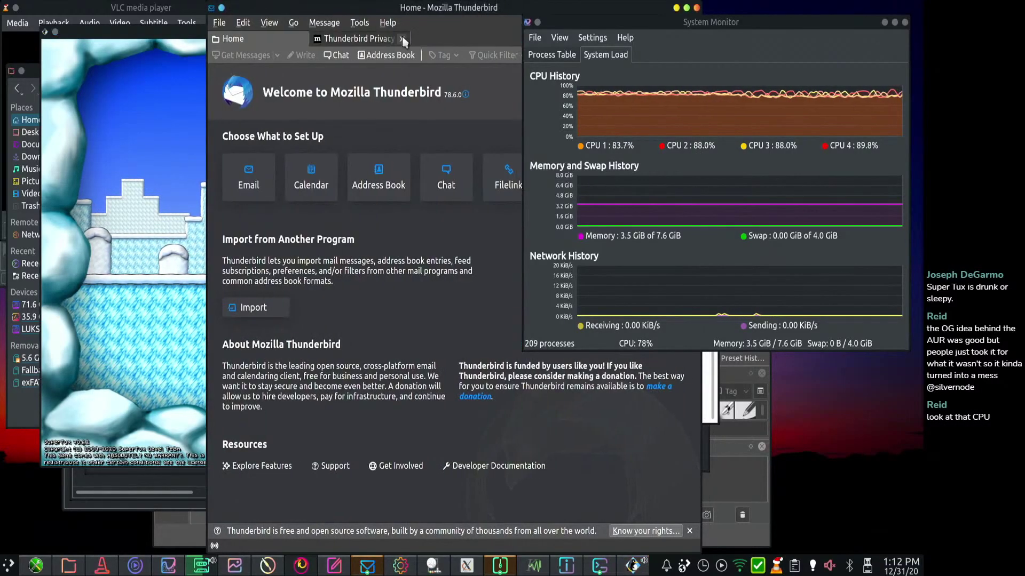
{"action": "left_click_drag", "start_coordinate": [144, 34], "coordinate": [67, 227]}
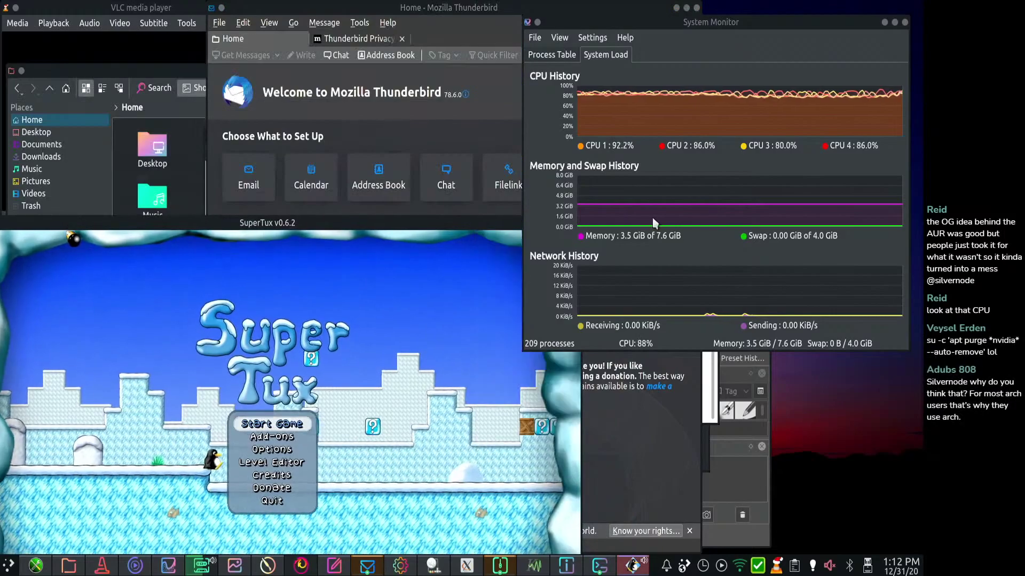
{"action": "left_click_drag", "start_coordinate": [510, 226], "coordinate": [504, 184]}
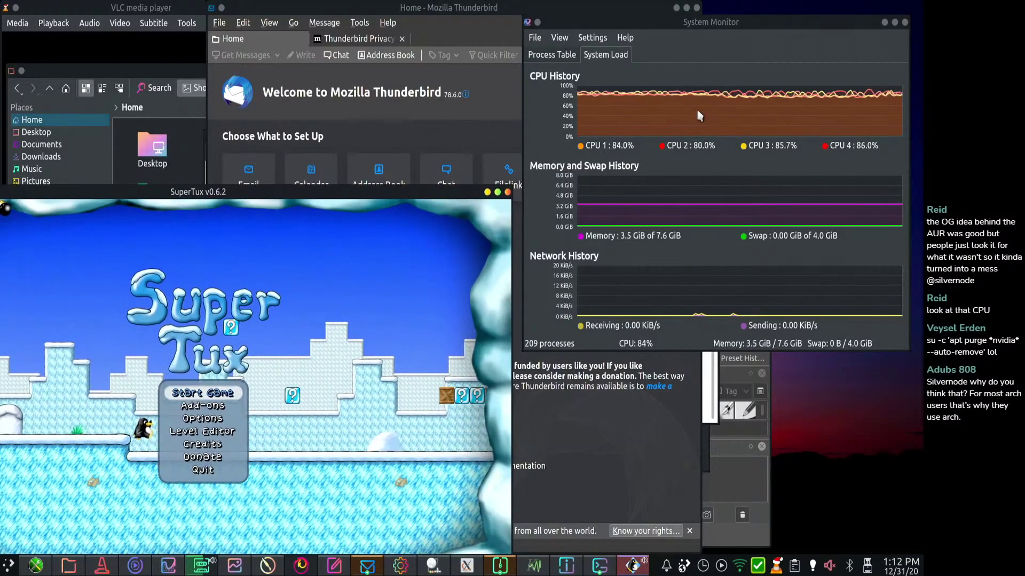
{"action": "left_click", "coordinate": [507, 193]}
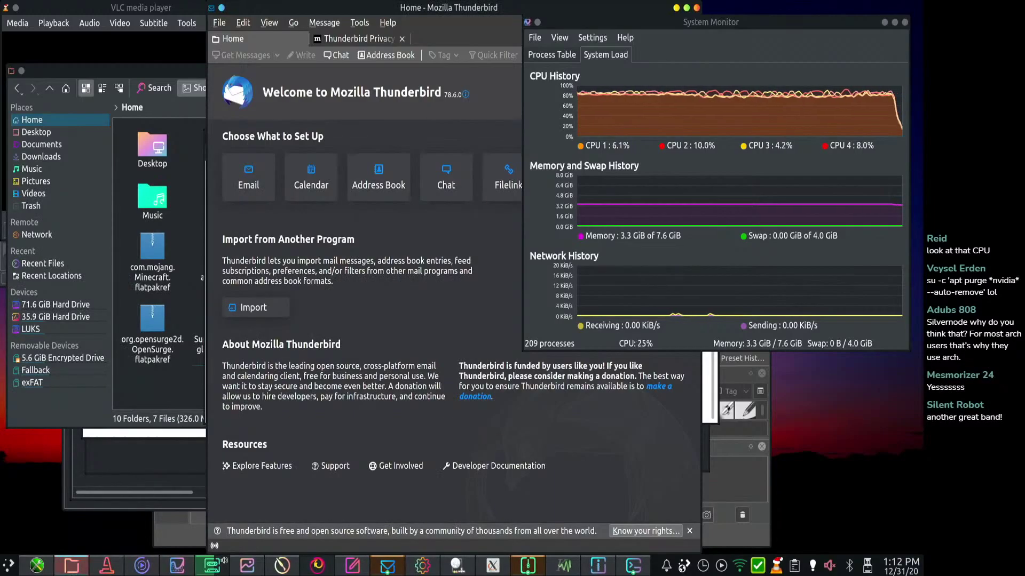
Launch Synaptic Package Manager by searching 'syn' in the launcher and entering the root password
{"action": "left_click", "coordinate": [8, 566]}
{"action": "type", "text": "syn"}
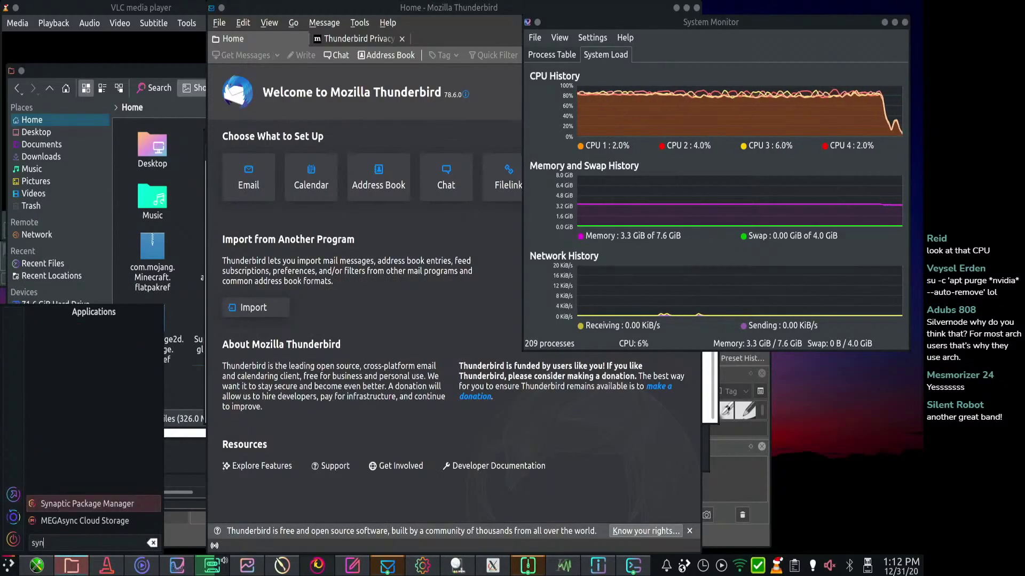
{"action": "key", "text": "Return"}
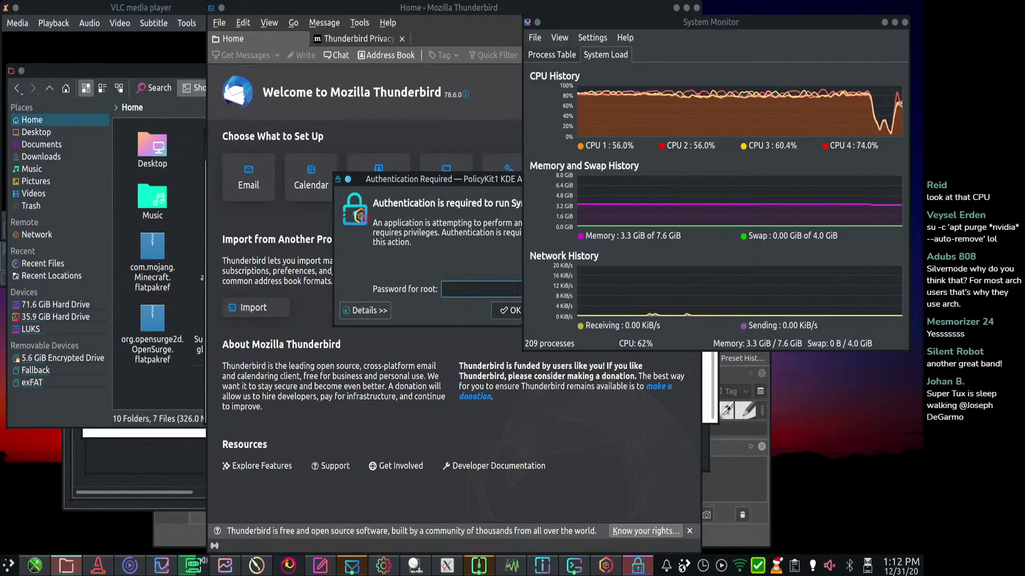
{"action": "type", "text": "••"}
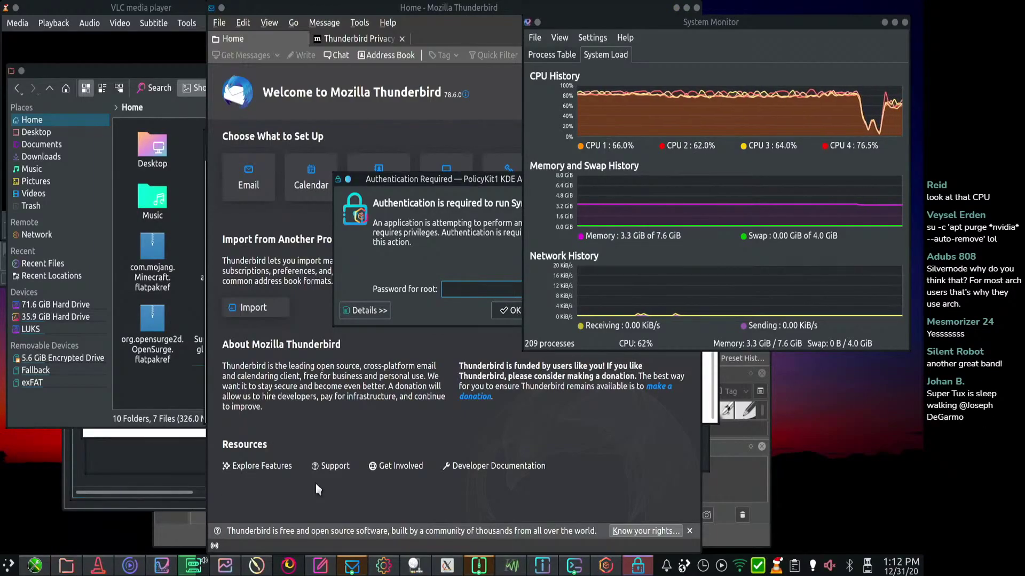
{"action": "type", "text": "•"}
{"action": "key", "text": "Return"}
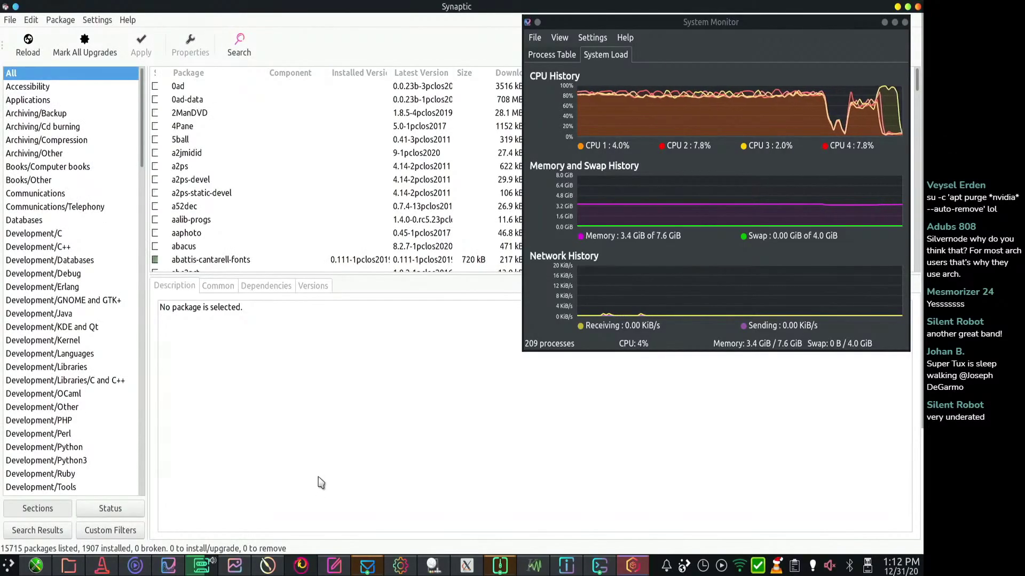
Search Synaptic for packages matching 'nvidia'
{"action": "left_click", "coordinate": [238, 46]}
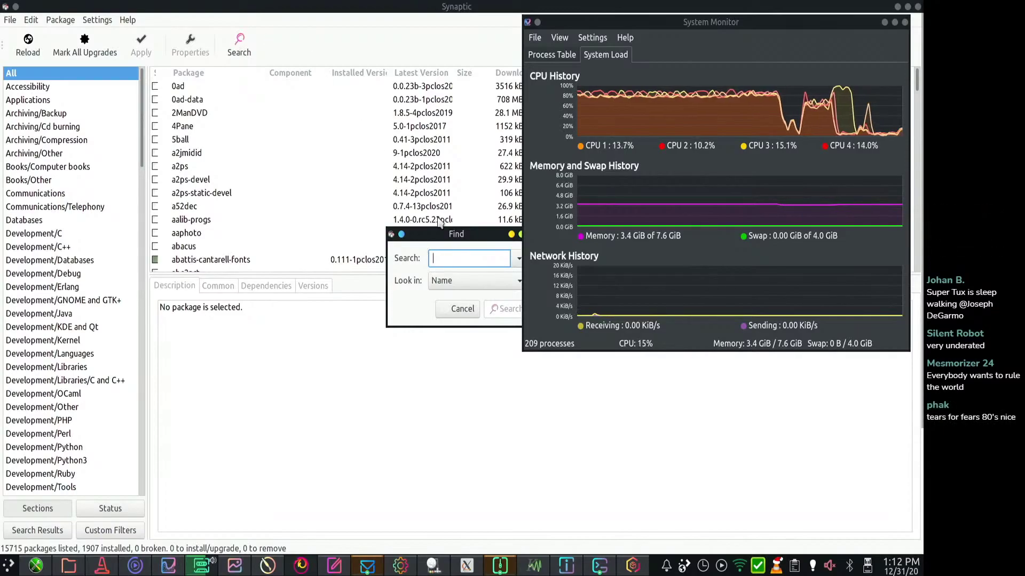
{"action": "left_click_drag", "start_coordinate": [436, 240], "coordinate": [253, 162]}
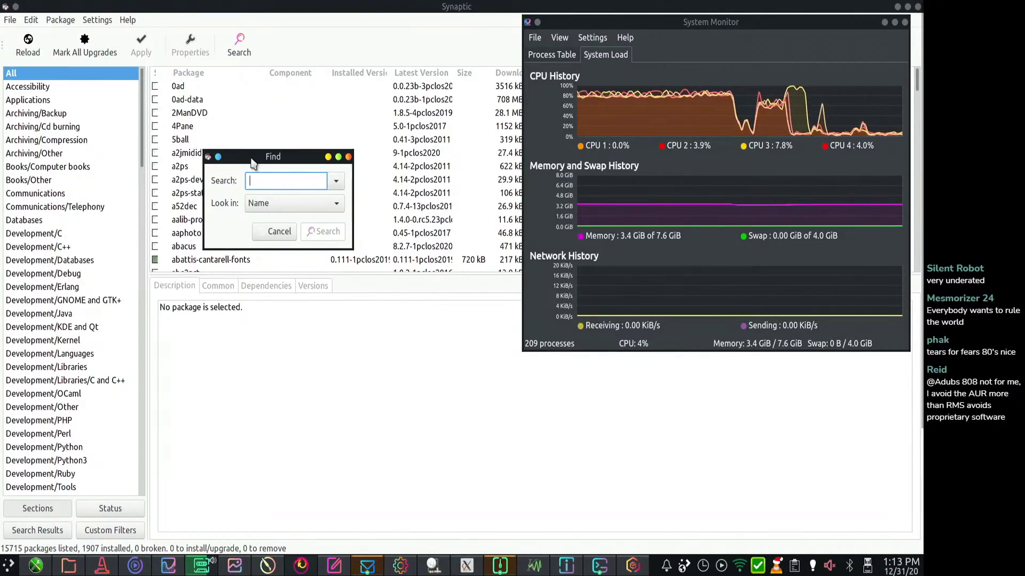
{"action": "type", "text": "nvidia"}
{"action": "key", "text": "Return"}
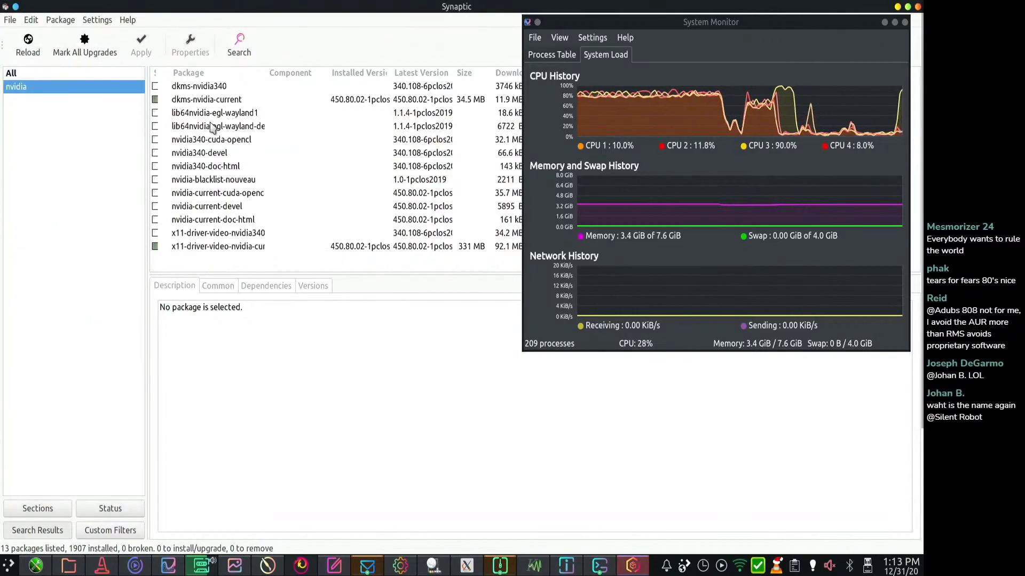
Mark dkms-nvidia-current and the NVIDIA X.org driver for GeForce 635+ for removal
{"action": "right_click", "coordinate": [191, 99]}
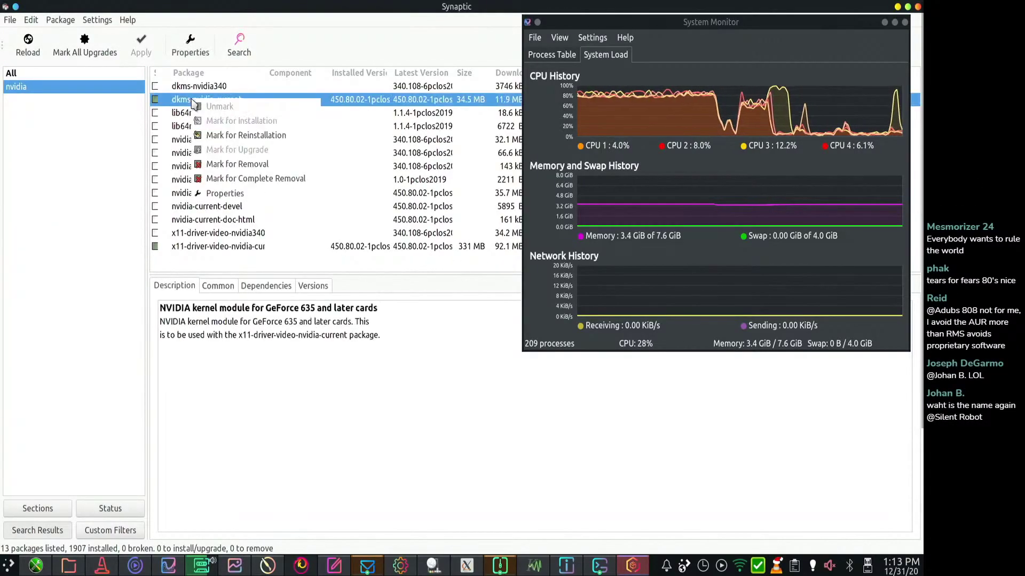
{"action": "left_click", "coordinate": [235, 164]}
{"action": "left_click", "coordinate": [238, 247]}
{"action": "right_click", "coordinate": [238, 247]}
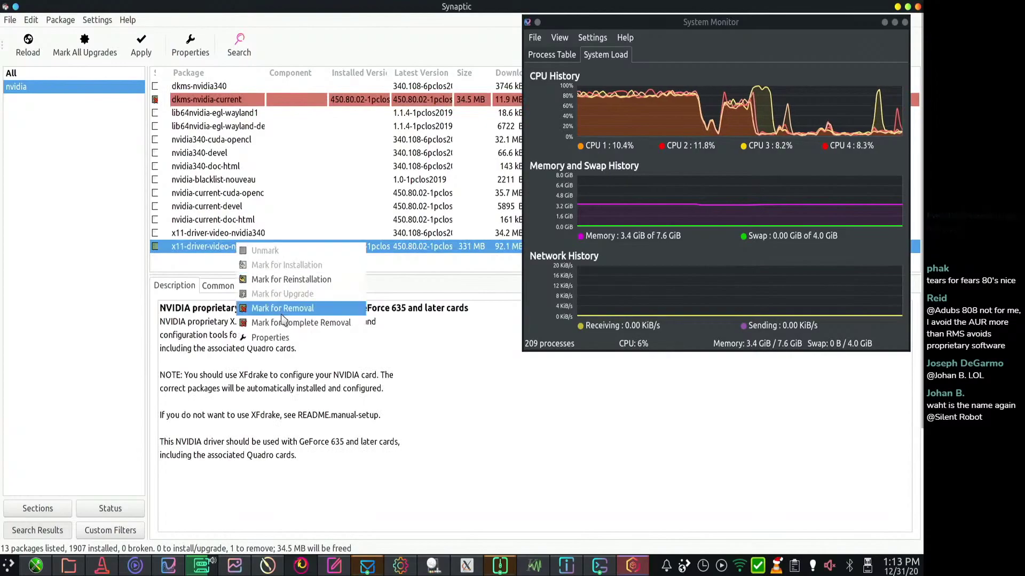
{"action": "left_click", "coordinate": [262, 312]}
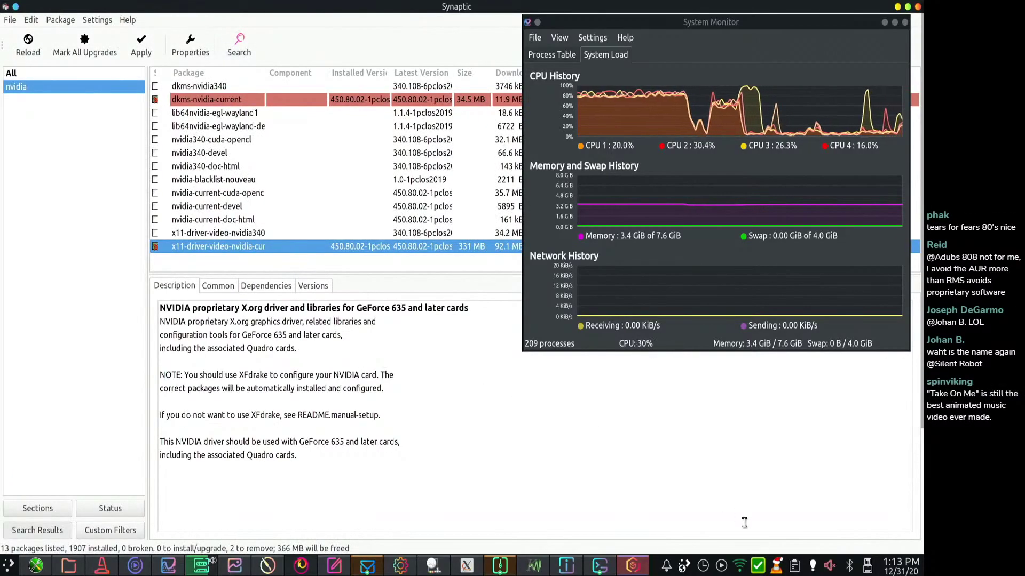
{"action": "left_click", "coordinate": [592, 38]}
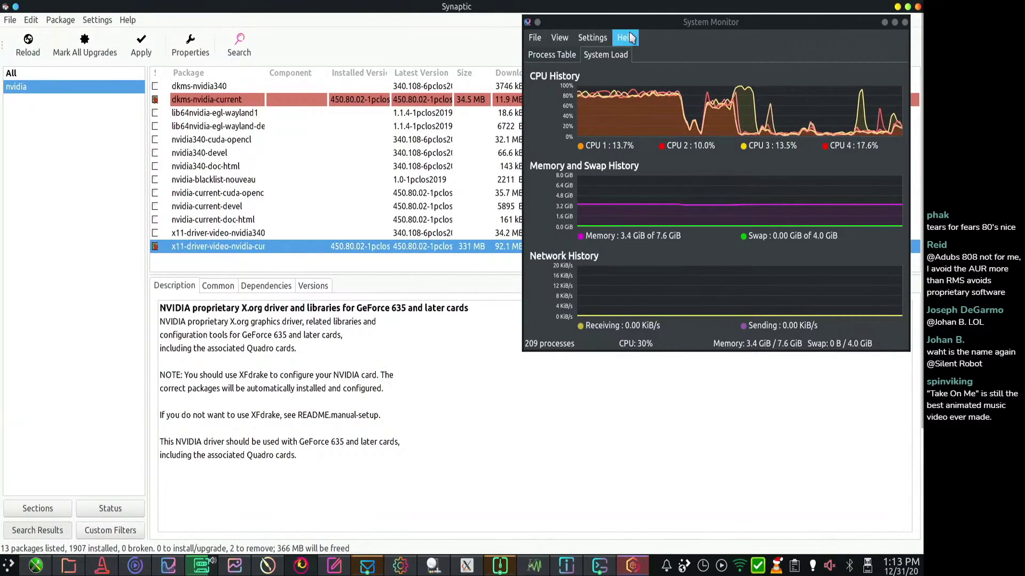
{"action": "left_click", "coordinate": [367, 64]}
Apply removal of both NVIDIA packages, close the output report, and cancel the shutdown dialog
{"action": "left_click", "coordinate": [142, 48]}
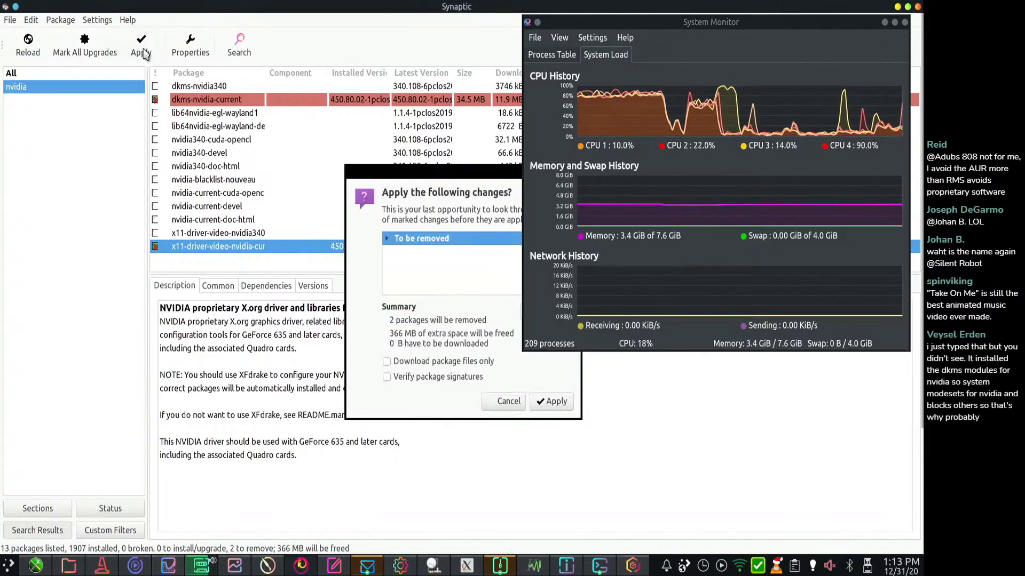
{"action": "left_click", "coordinate": [551, 401]}
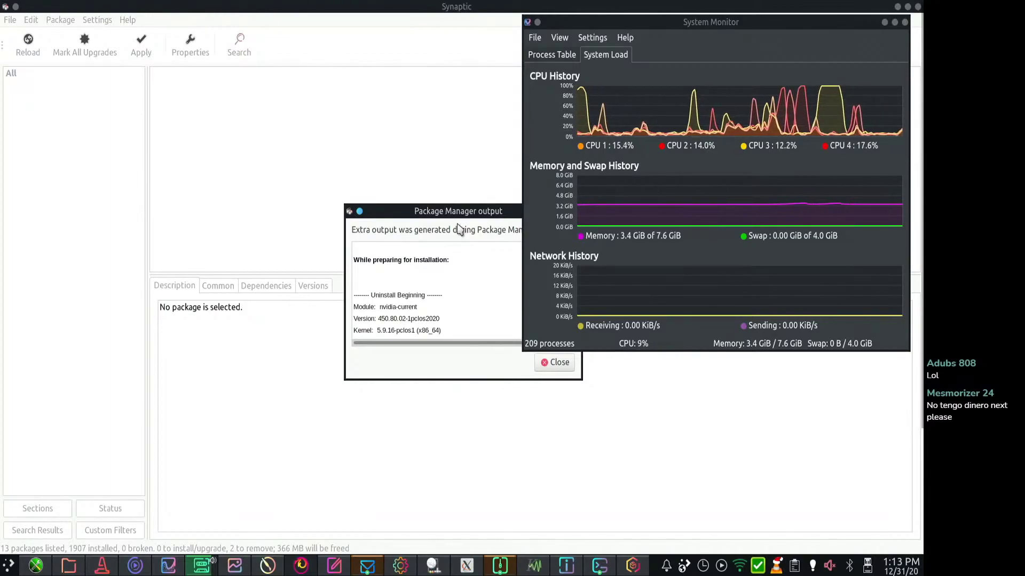
{"action": "left_click_drag", "start_coordinate": [458, 211], "coordinate": [330, 167]}
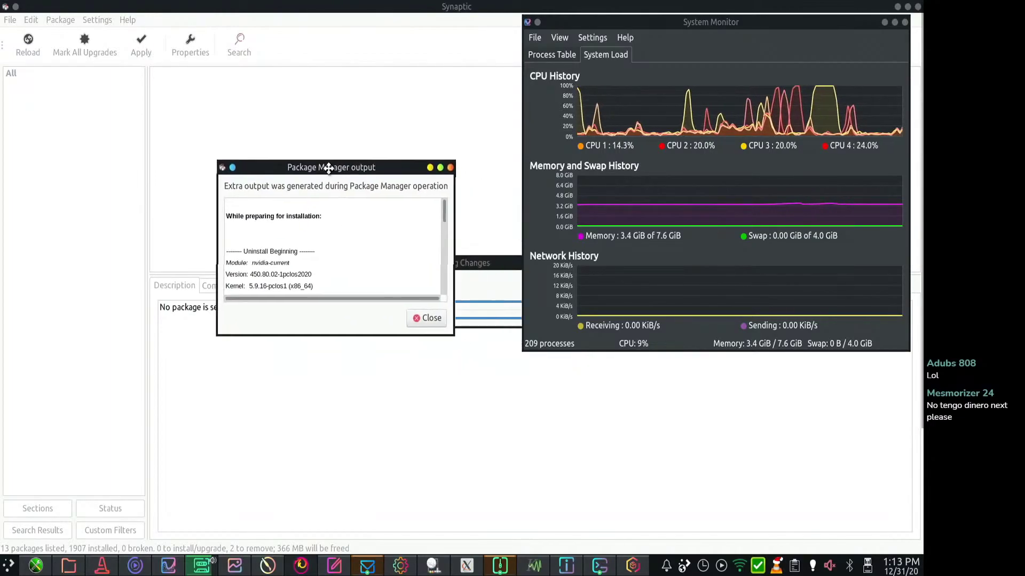
{"action": "left_click", "coordinate": [426, 320]}
{"action": "left_click", "coordinate": [8, 567]}
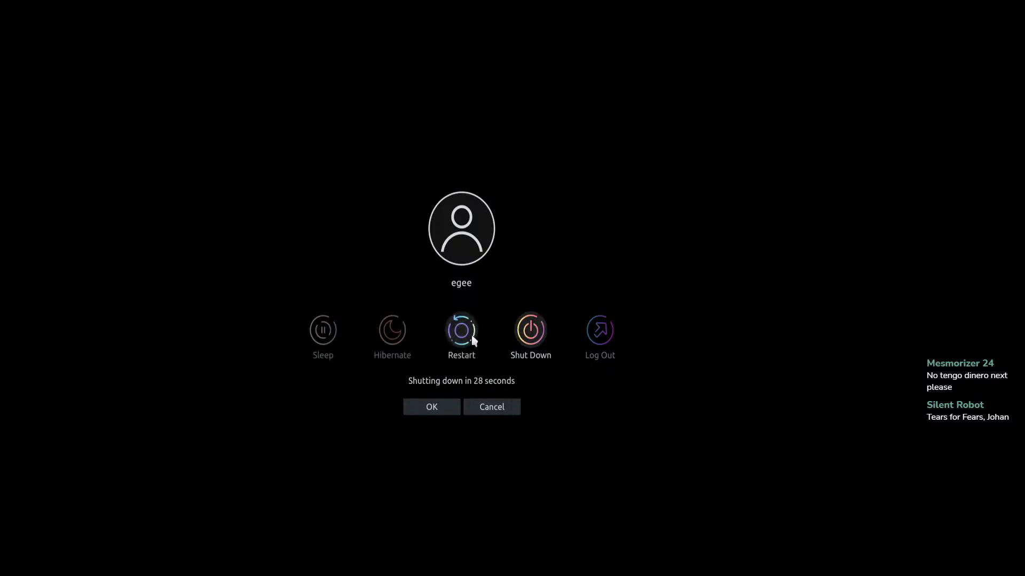
{"action": "key", "text": "Escape"}
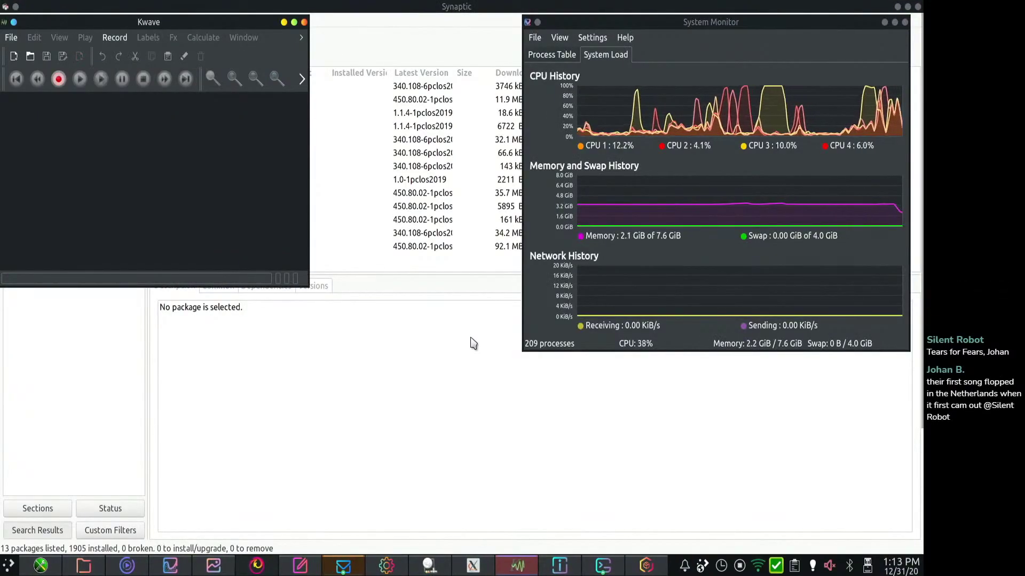